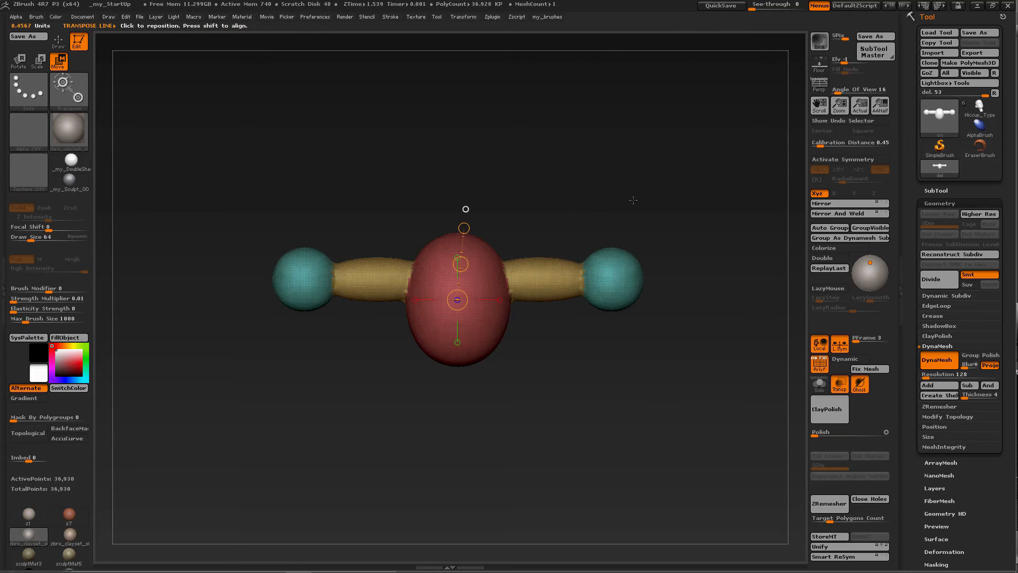
Align the Transpose line with the vertical axis and redraw it as a short slanted line on the red ellipsoid
{"action": "mouse_move", "coordinate": [549, 316]}
{"action": "left_mouse_down"}
{"action": "mouse_move", "coordinate": [589, 329]}
{"action": "mouse_move", "coordinate": [543, 335]}
{"action": "left_mouse_up"}
{"action": "left_click", "coordinate": [457, 257]}
{"action": "left_click_drag", "start_coordinate": [557, 237], "coordinate": [480, 254]}
{"action": "mouse_move", "coordinate": [556, 217]}
{"action": "left_mouse_down"}
{"action": "mouse_move", "coordinate": [528, 263]}
{"action": "mouse_move", "coordinate": [546, 266]}
{"action": "mouse_move", "coordinate": [549, 245]}
{"action": "left_mouse_up"}
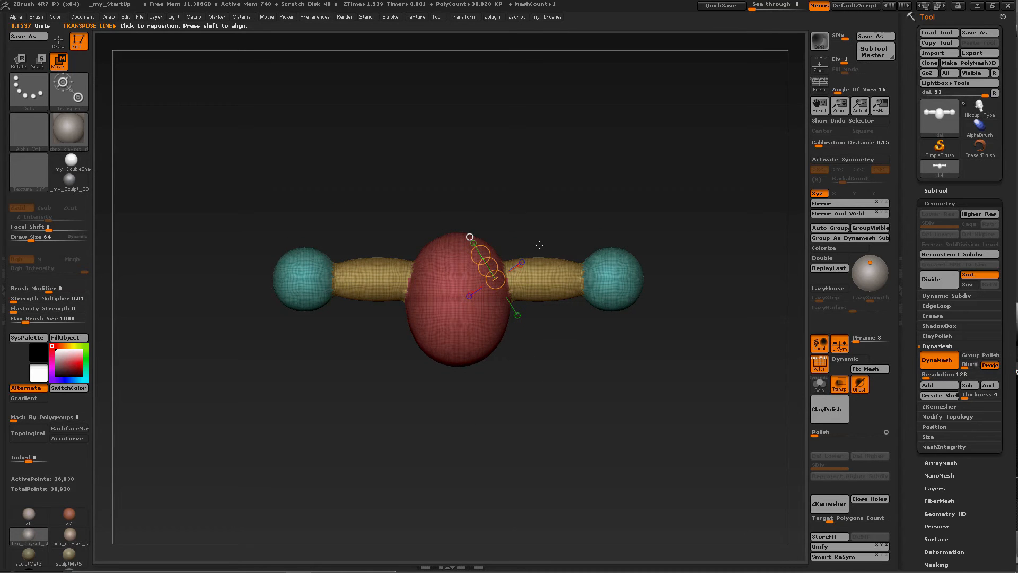
{"action": "mouse_move", "coordinate": [540, 245]}
{"action": "left_mouse_down"}
{"action": "mouse_move", "coordinate": [509, 259]}
{"action": "mouse_move", "coordinate": [530, 224]}
{"action": "left_mouse_up"}
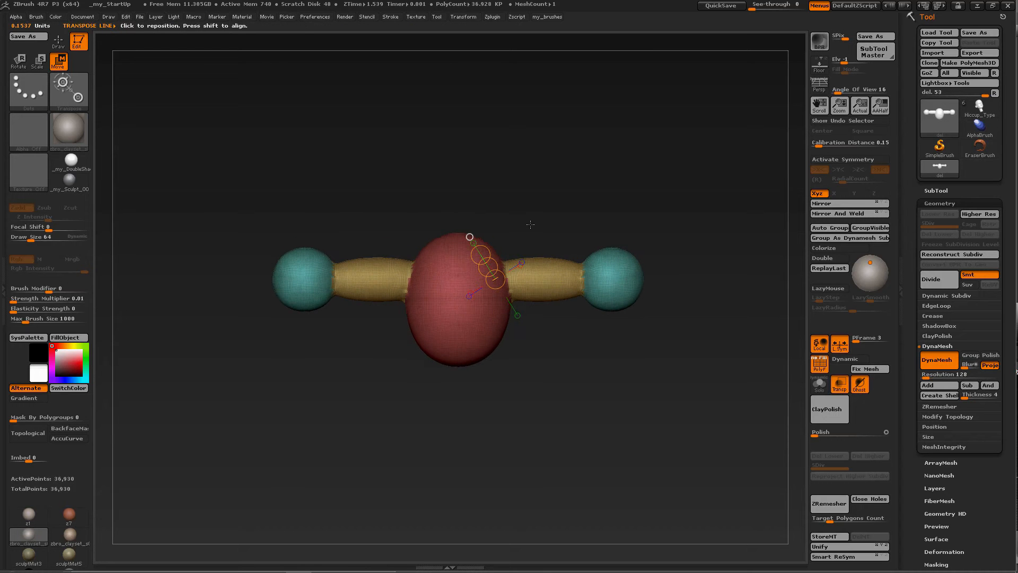
Recenter the short Transpose line on the mesh and align it with its slanted green axis
{"action": "left_click", "coordinate": [469, 236]}
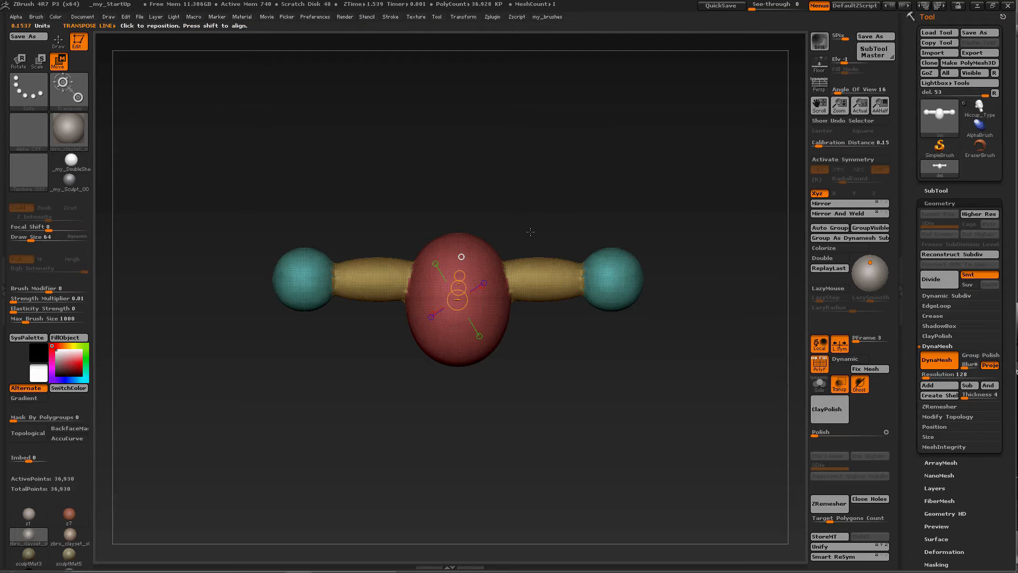
{"action": "mouse_move", "coordinate": [529, 234]}
{"action": "left_mouse_down"}
{"action": "mouse_move", "coordinate": [507, 254]}
{"action": "mouse_move", "coordinate": [532, 239]}
{"action": "left_mouse_up"}
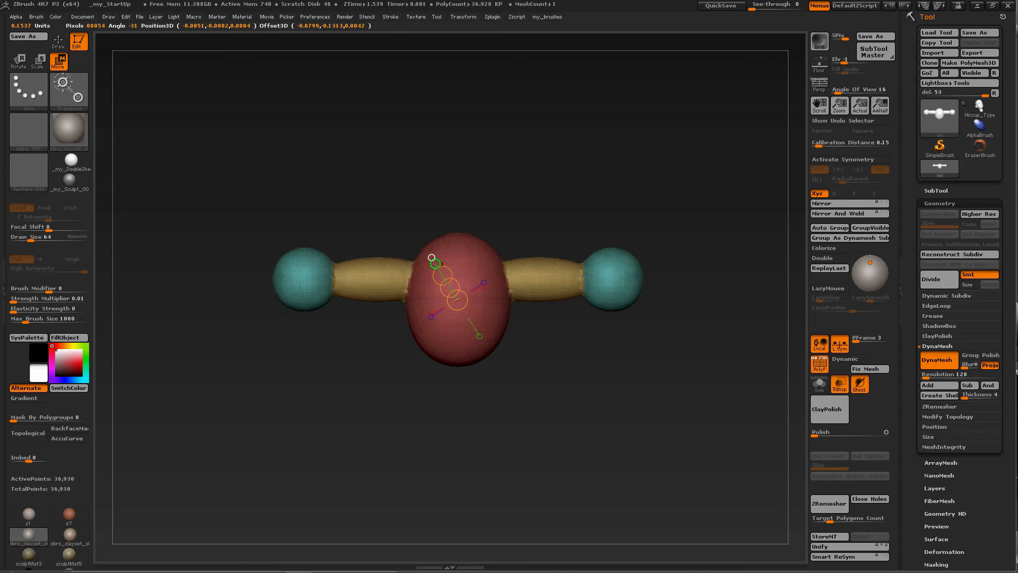
{"action": "left_click_drag", "start_coordinate": [506, 220], "coordinate": [473, 260]}
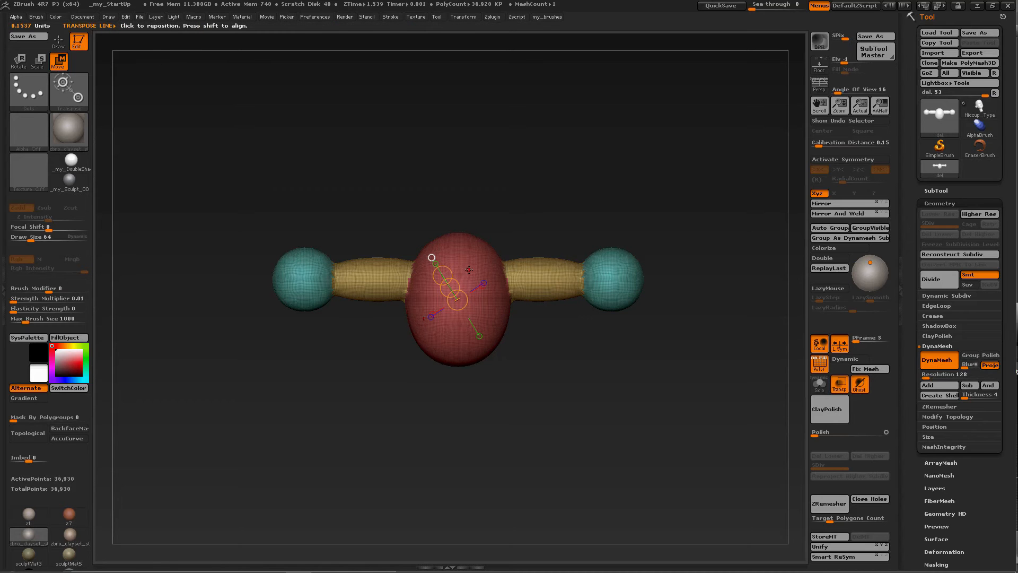
Draw an upright Transpose line about 0.38 units long on the red ellipsoid, recenter it on the mesh and align it vertically
{"action": "mouse_move", "coordinate": [469, 269]}
{"action": "left_mouse_down"}
{"action": "mouse_move", "coordinate": [472, 183]}
{"action": "mouse_move", "coordinate": [485, 174]}
{"action": "mouse_move", "coordinate": [548, 199]}
{"action": "left_mouse_up"}
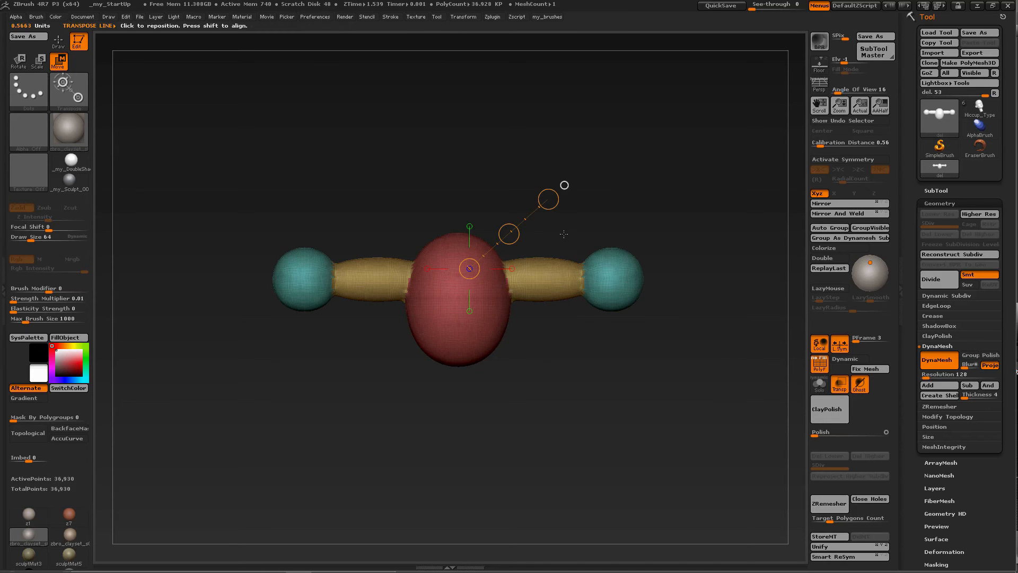
{"action": "mouse_move", "coordinate": [564, 234]}
{"action": "left_mouse_down"}
{"action": "mouse_move", "coordinate": [530, 261]}
{"action": "mouse_move", "coordinate": [546, 230]}
{"action": "left_mouse_up"}
{"action": "left_click_drag", "start_coordinate": [479, 320], "coordinate": [478, 229]}
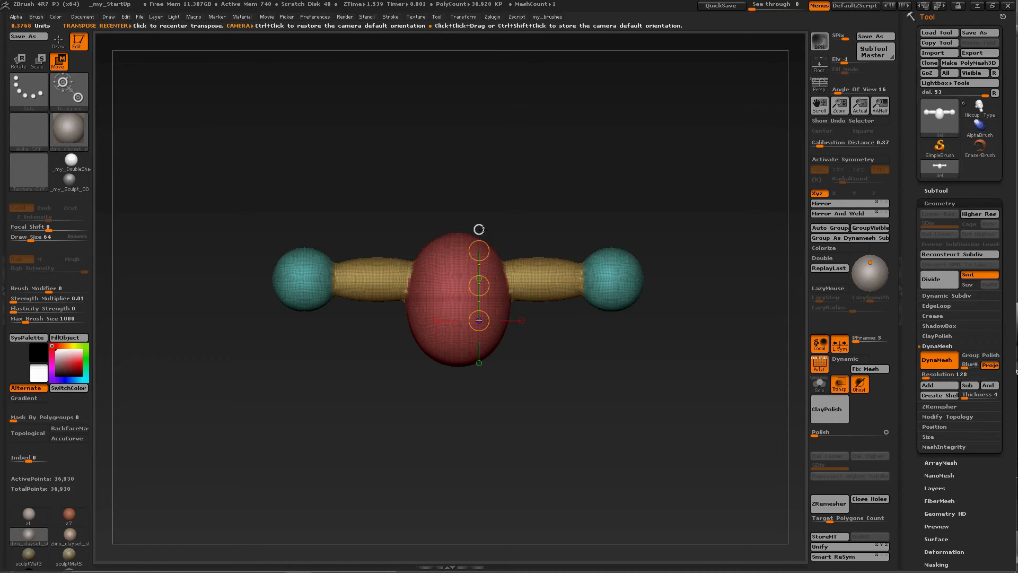
{"action": "left_click", "coordinate": [479, 229]}
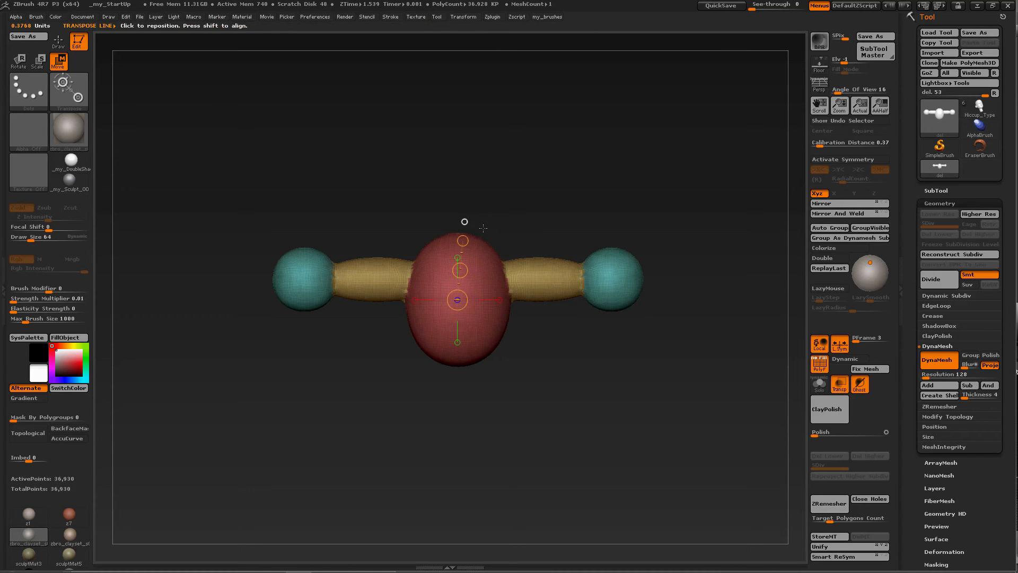
{"action": "left_click", "coordinate": [455, 257]}
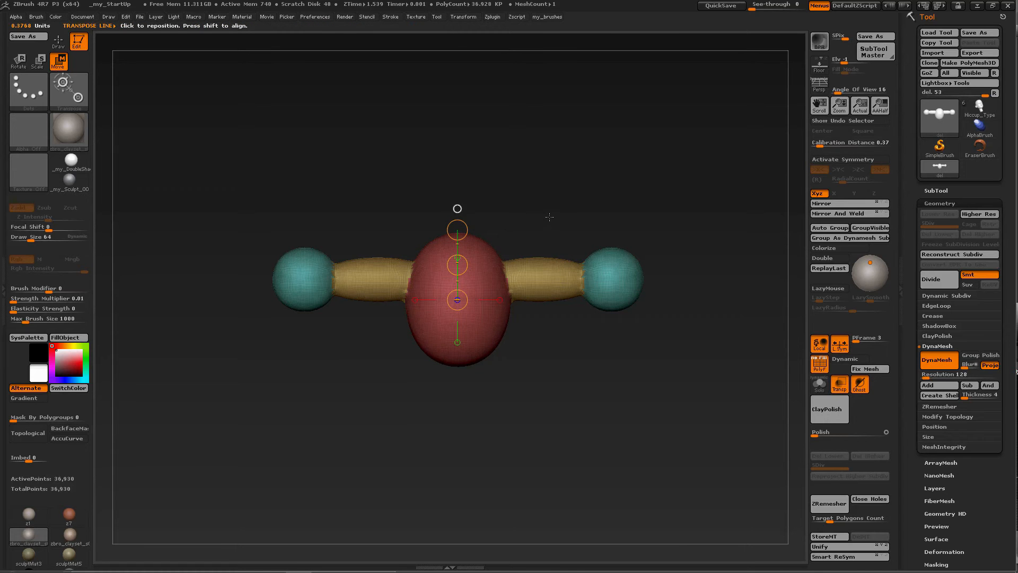
Activate X symmetry and align the centered Transpose line with the horizontal red axis
{"action": "mouse_move", "coordinate": [543, 221]}
{"action": "left_mouse_down"}
{"action": "mouse_move", "coordinate": [492, 234]}
{"action": "mouse_move", "coordinate": [540, 227]}
{"action": "left_mouse_up"}
{"action": "key", "text": "x"}
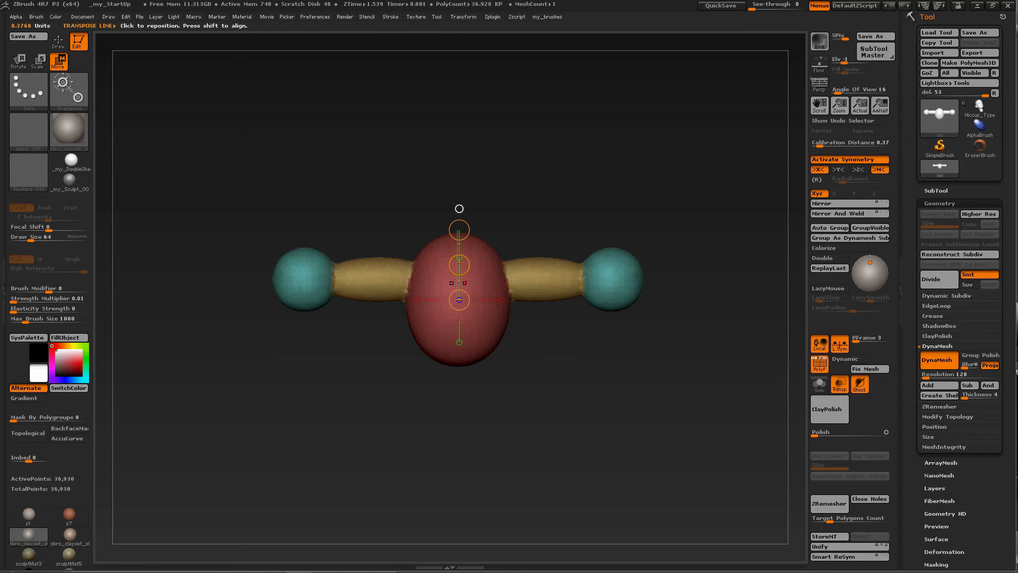
{"action": "left_click", "coordinate": [504, 301]}
Switch to Scale mode, try scaling the mesh twice from the horizontal Transpose line, and undo each attempt
{"action": "key", "text": "e"}
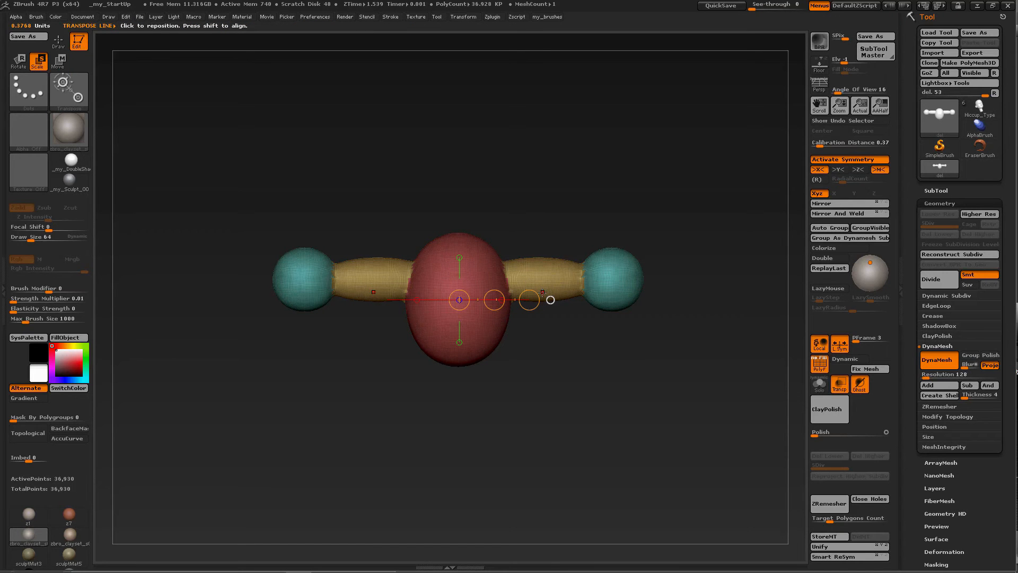
{"action": "left_click_drag", "start_coordinate": [529, 299], "coordinate": [609, 296]}
{"action": "key", "text": "ctrl+z"}
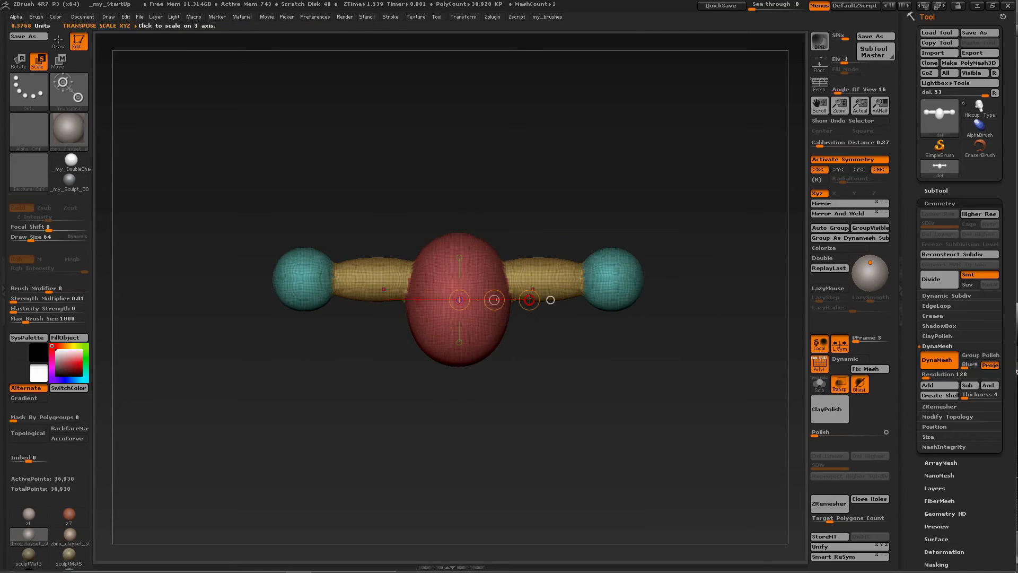
{"action": "left_click_drag", "start_coordinate": [529, 299], "coordinate": [599, 285]}
{"action": "key", "text": "ctrl+z"}
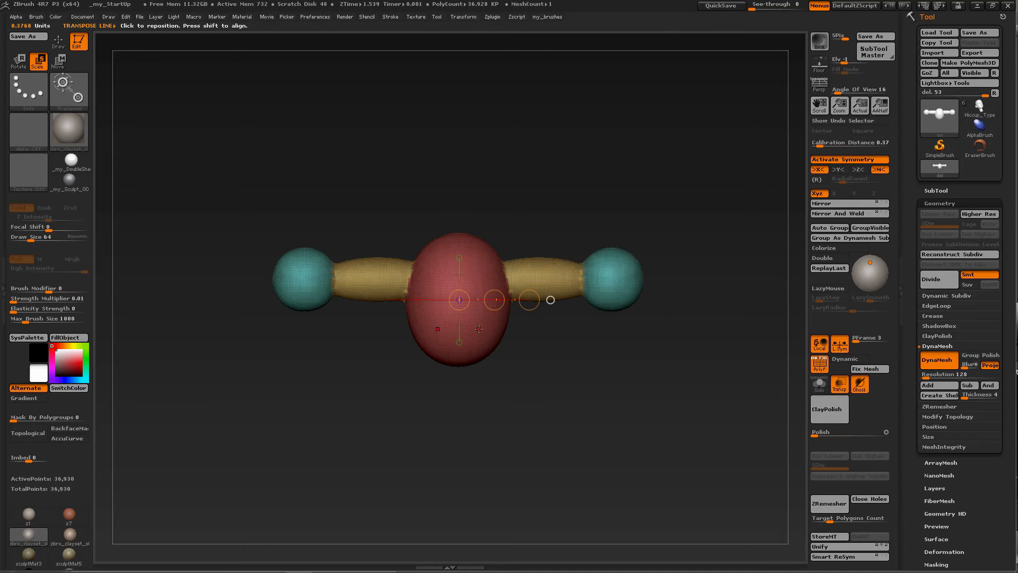
With symmetry on, draw a slanted Transpose line about 0.6 units long from the lower red ellipsoid to above the yellow arm
{"action": "mouse_move", "coordinate": [483, 327]}
{"action": "left_mouse_down"}
{"action": "mouse_move", "coordinate": [478, 249]}
{"action": "mouse_move", "coordinate": [503, 269]}
{"action": "mouse_move", "coordinate": [478, 260]}
{"action": "mouse_move", "coordinate": [523, 274]}
{"action": "mouse_move", "coordinate": [484, 268]}
{"action": "mouse_move", "coordinate": [513, 230]}
{"action": "left_mouse_up"}
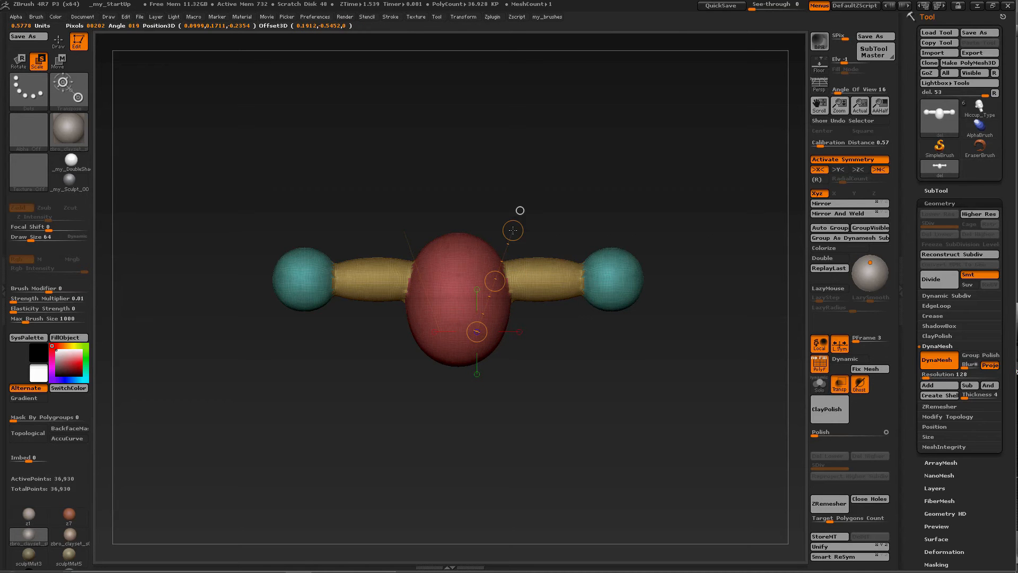
{"action": "left_click_drag", "start_coordinate": [513, 230], "coordinate": [534, 235]}
{"action": "left_click_drag", "start_coordinate": [534, 234], "coordinate": [535, 234]}
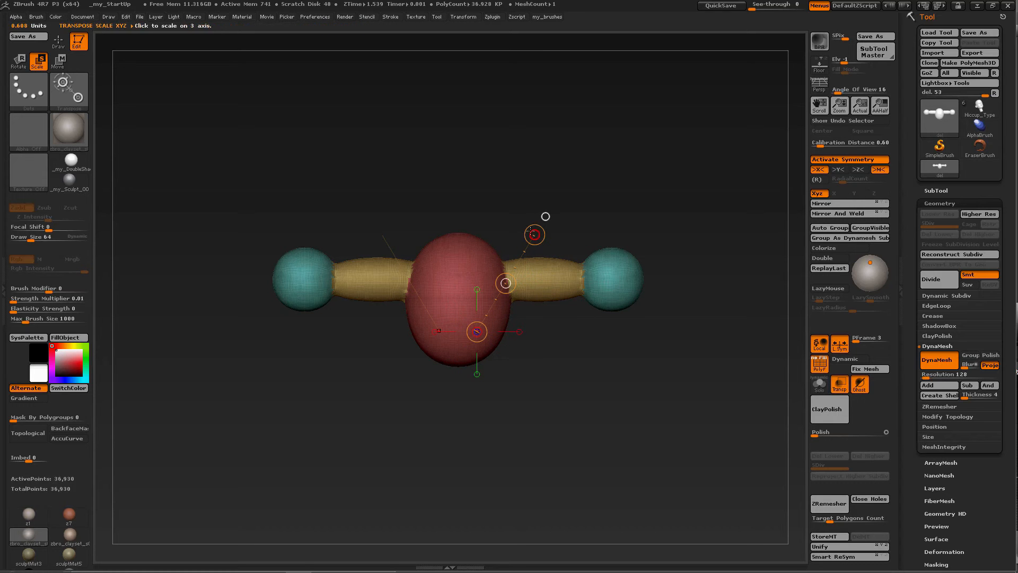
Align the Transpose line successively with the upward green, horizontal red and downward green axes
{"action": "left_click", "coordinate": [477, 290]}
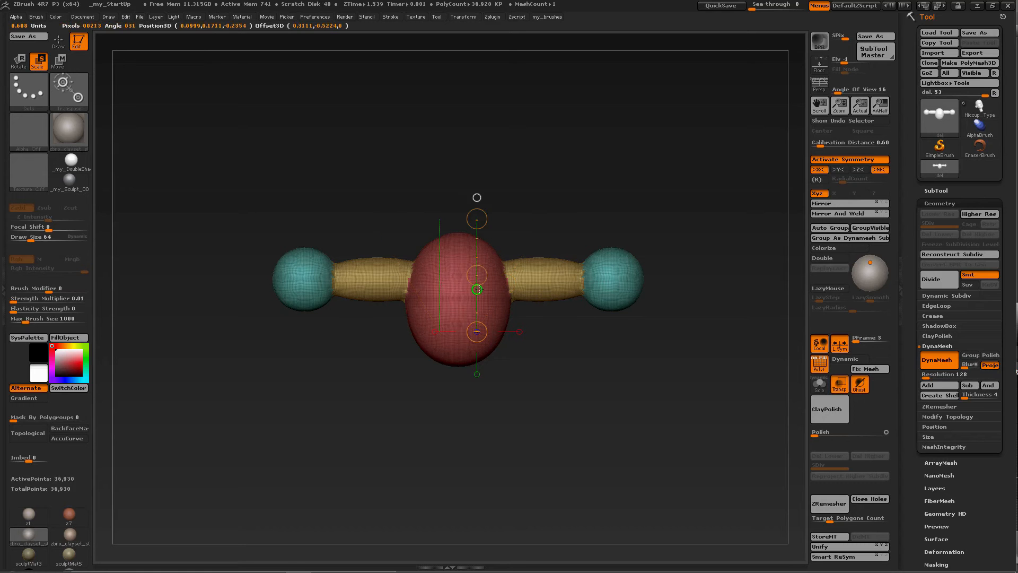
{"action": "left_click", "coordinate": [518, 332]}
{"action": "left_click", "coordinate": [476, 374]}
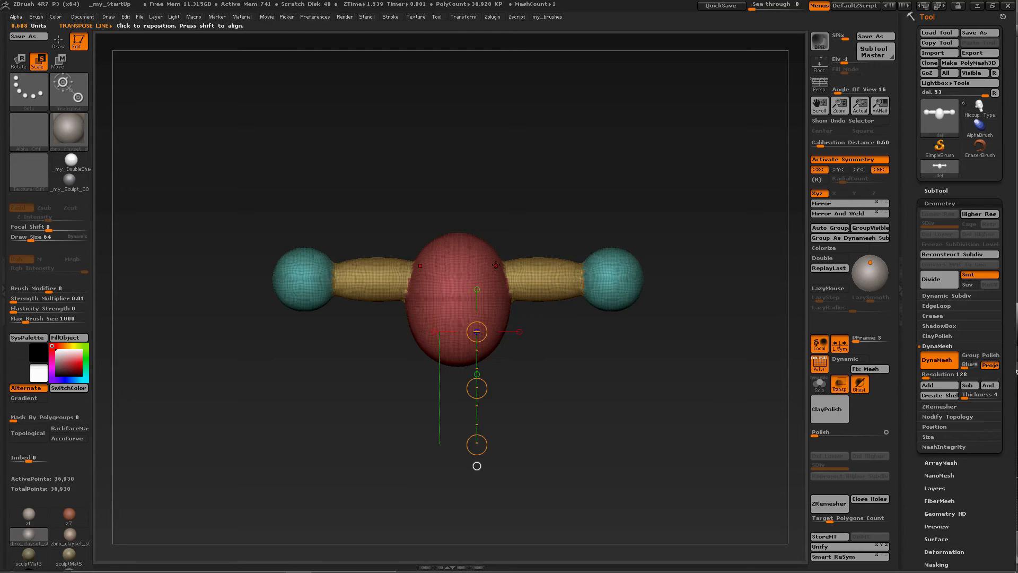
Draw a Transpose line about 0.32 units long across the red ellipsoid and recenter it on one symmetric half
{"action": "left_click", "coordinate": [493, 313]}
{"action": "left_click_drag", "start_coordinate": [492, 313], "coordinate": [463, 239]}
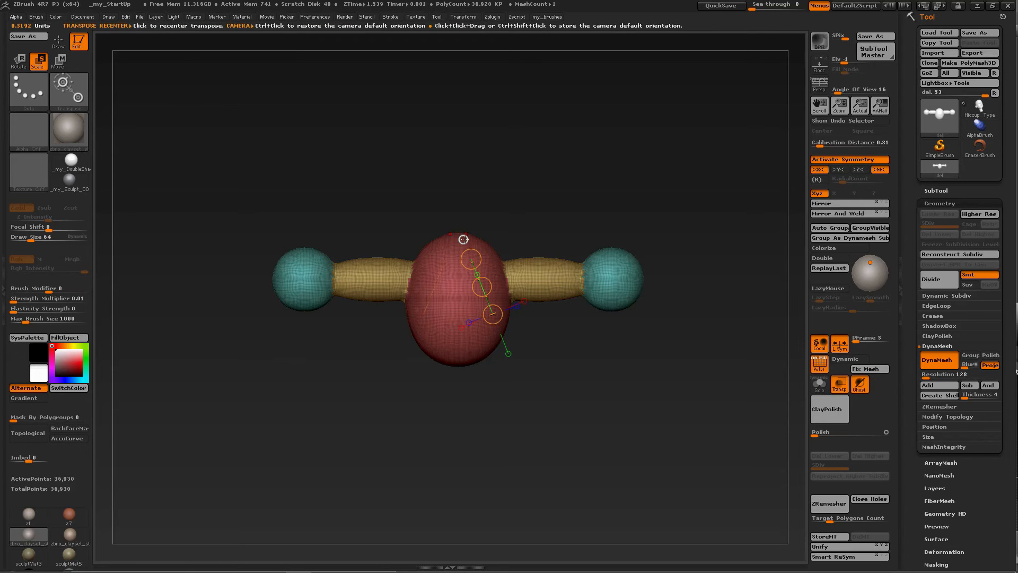
{"action": "left_click", "coordinate": [464, 240]}
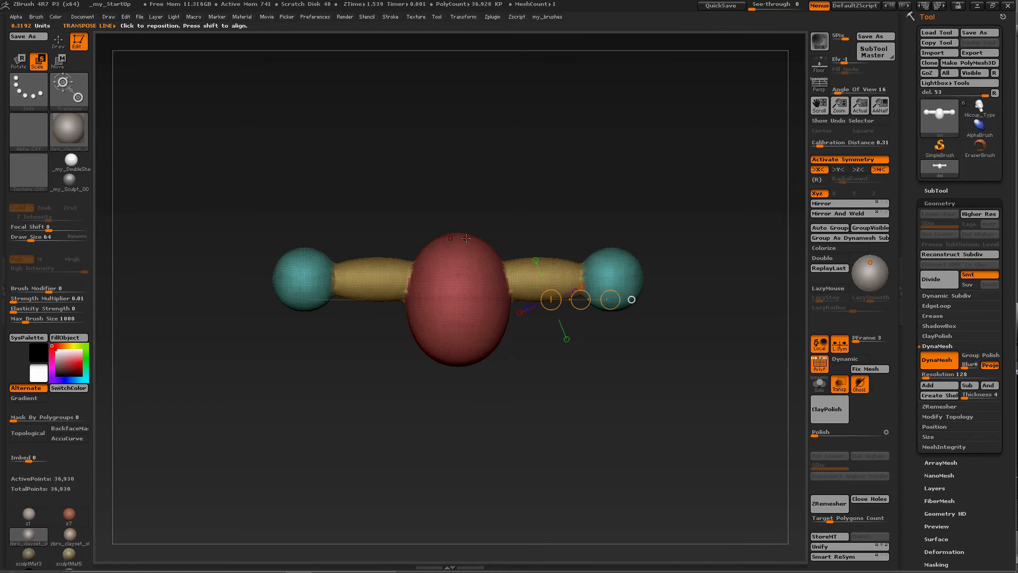
Deactivate symmetry, redraw and recenter the Transpose line on the whole mesh, and swing its end onto the slanted green axis
{"action": "left_click", "coordinate": [824, 160]}
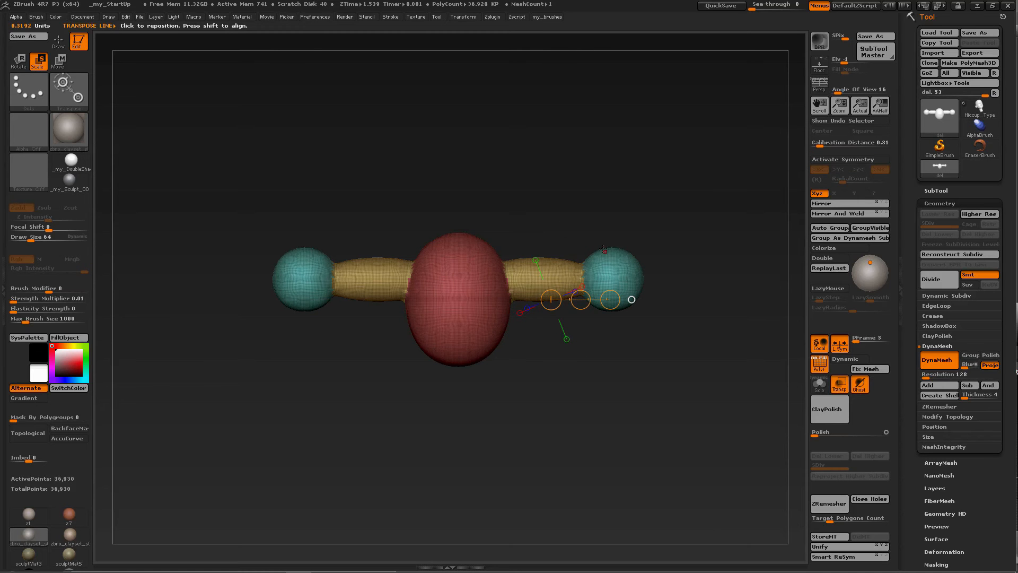
{"action": "left_click_drag", "start_coordinate": [483, 334], "coordinate": [462, 246]}
{"action": "left_click", "coordinate": [458, 224]}
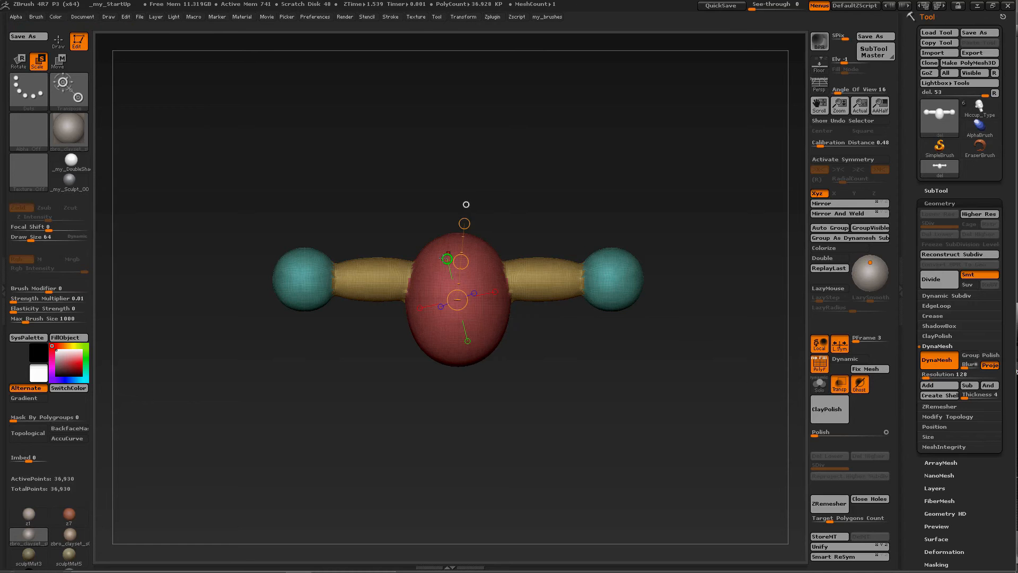
{"action": "left_click_drag", "start_coordinate": [464, 223], "coordinate": [436, 213]}
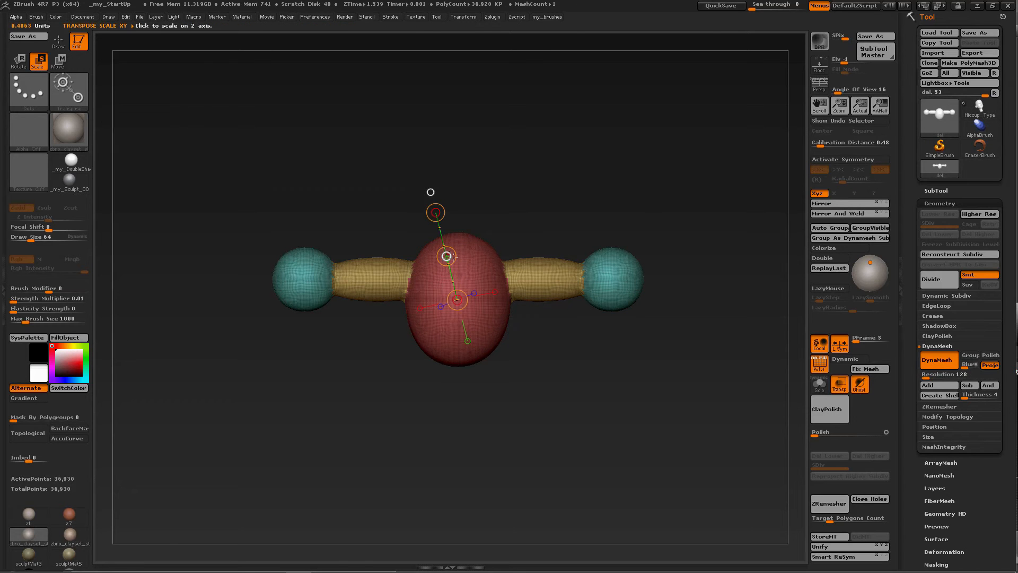
Activate symmetry and move the Transpose line's end to its mirrored position across the red ellipsoid
{"action": "left_click", "coordinate": [835, 160]}
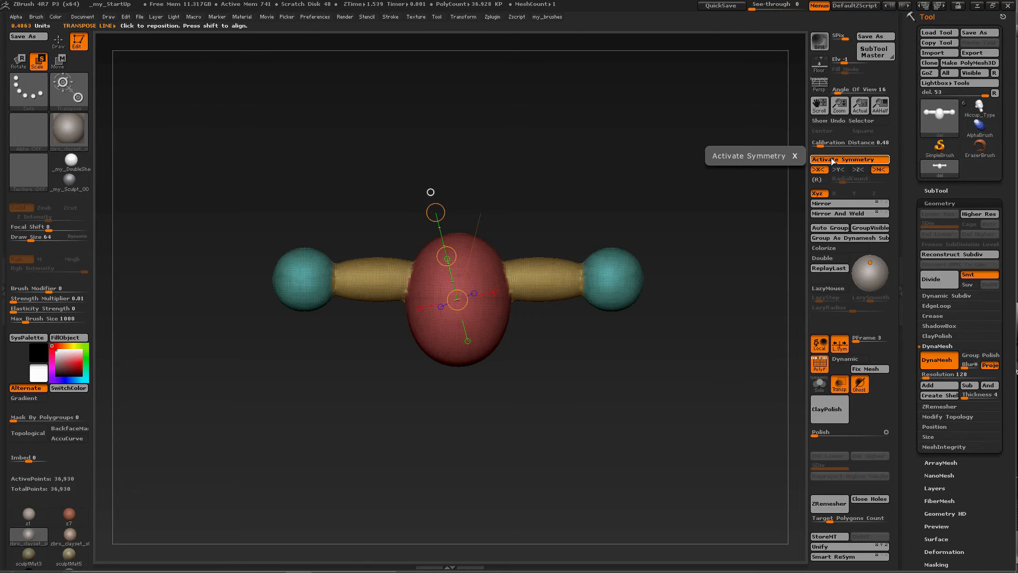
{"action": "left_click_drag", "start_coordinate": [436, 213], "coordinate": [481, 213]}
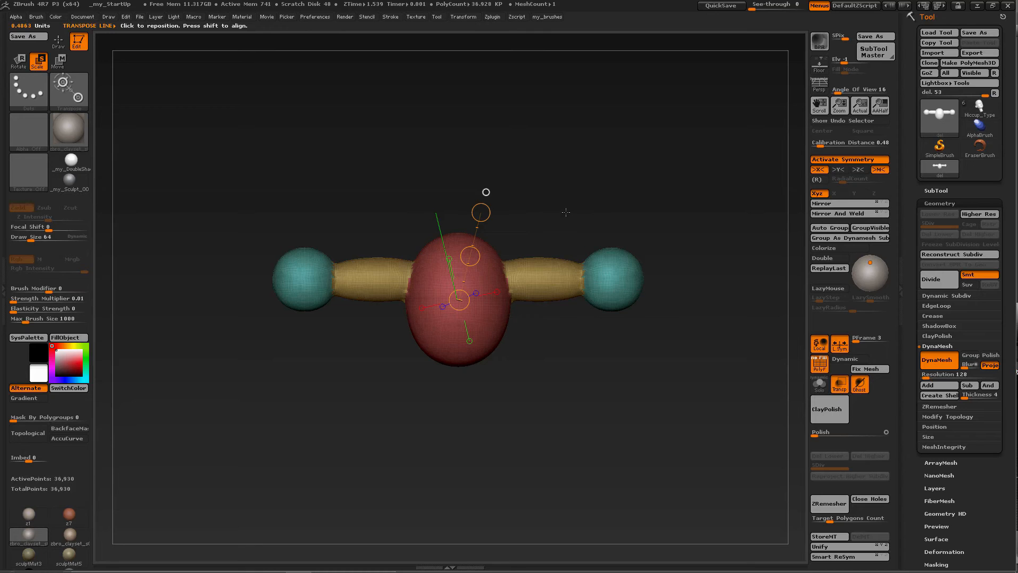
{"action": "left_click_drag", "start_coordinate": [566, 212], "coordinate": [546, 228]}
Switch to Draw mode and isolate a small patch on the upper side of the yellow arms with SelectLasso
{"action": "key", "text": "q"}
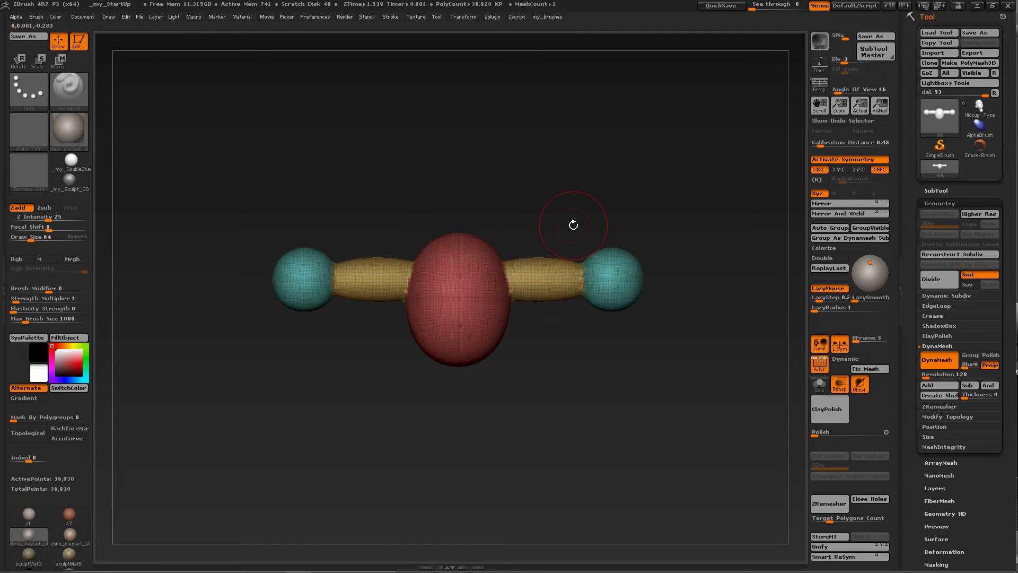
{"action": "mouse_move", "coordinate": [573, 222]}
{"action": "left_mouse_down", "text": "shift"}
{"action": "mouse_move", "coordinate": [564, 223]}
{"action": "mouse_move", "coordinate": [569, 214]}
{"action": "left_mouse_up", "text": "shift"}
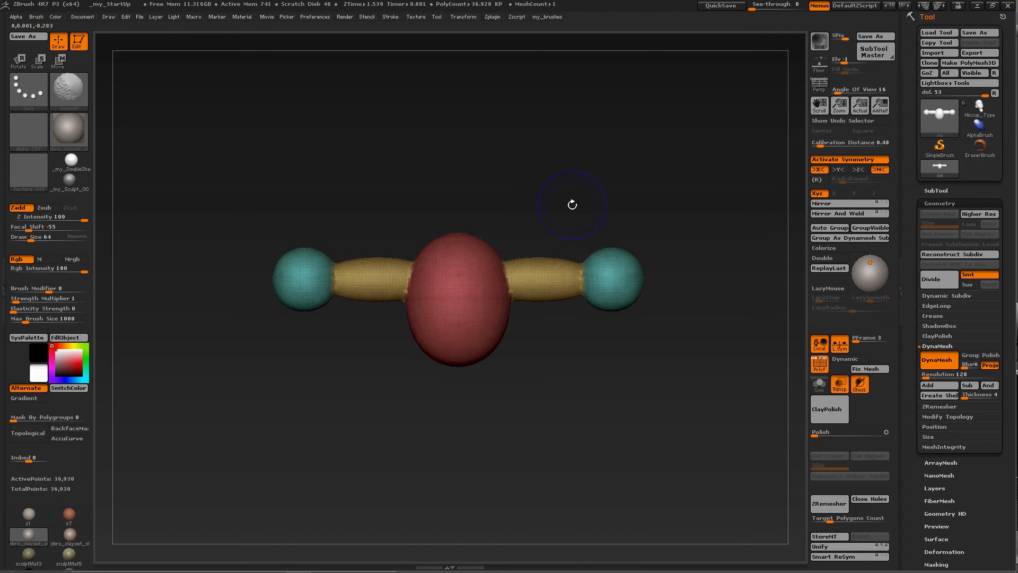
{"action": "key", "text": "ctrl+shift"}
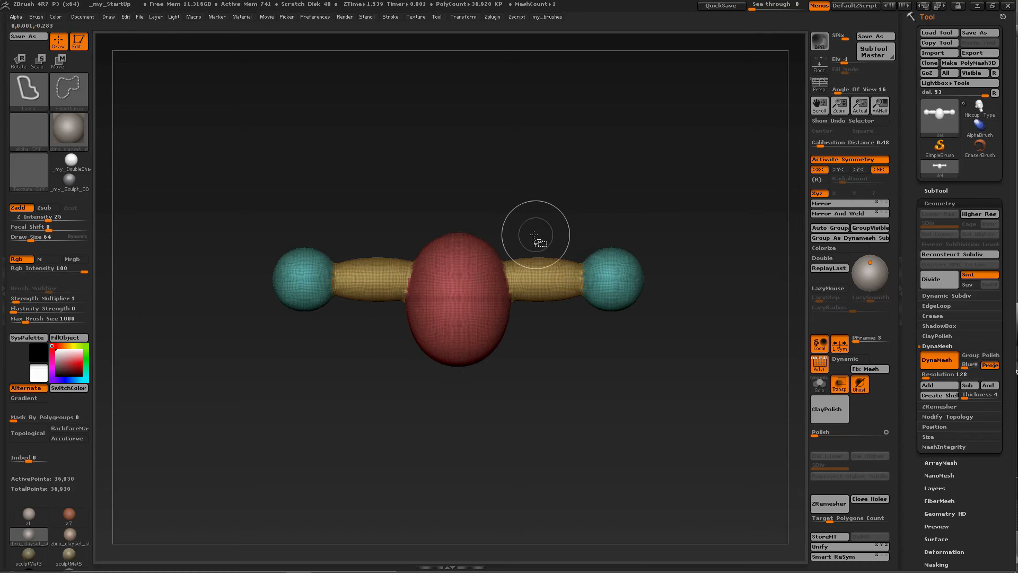
{"action": "mouse_move", "coordinate": [523, 238]}
{"action": "left_mouse_down", "text": "ctrl+shift"}
{"action": "mouse_move", "coordinate": [529, 254]}
{"action": "mouse_move", "coordinate": [580, 228]}
{"action": "left_mouse_up", "text": "ctrl+shift"}
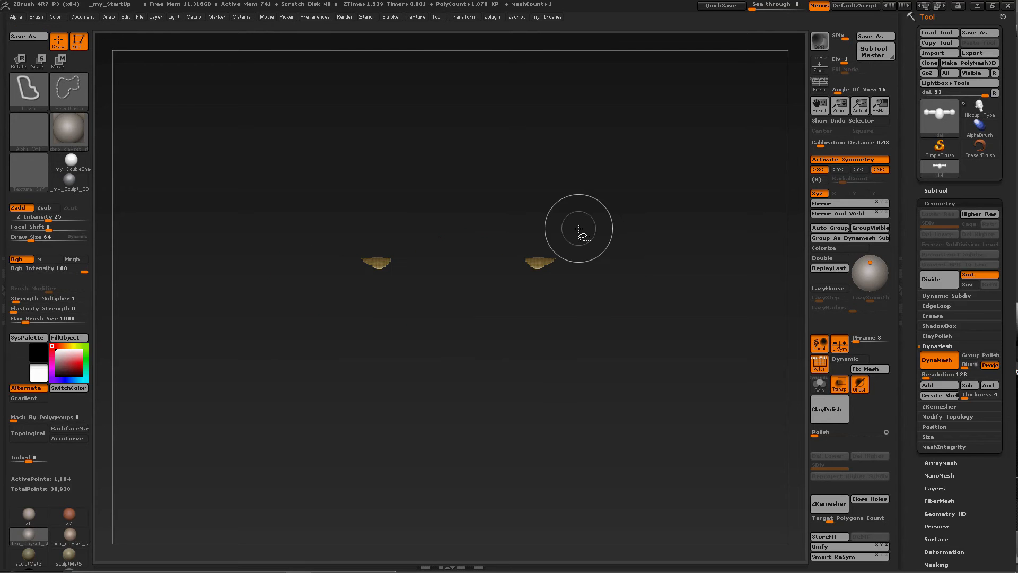
Switch to Move mode, draw a vertical Transpose line about 0.3 units long on the visible patch and recenter it there
{"action": "key", "text": "w"}
{"action": "left_click_drag", "start_coordinate": [540, 262], "coordinate": [539, 205], "text": "shift"}
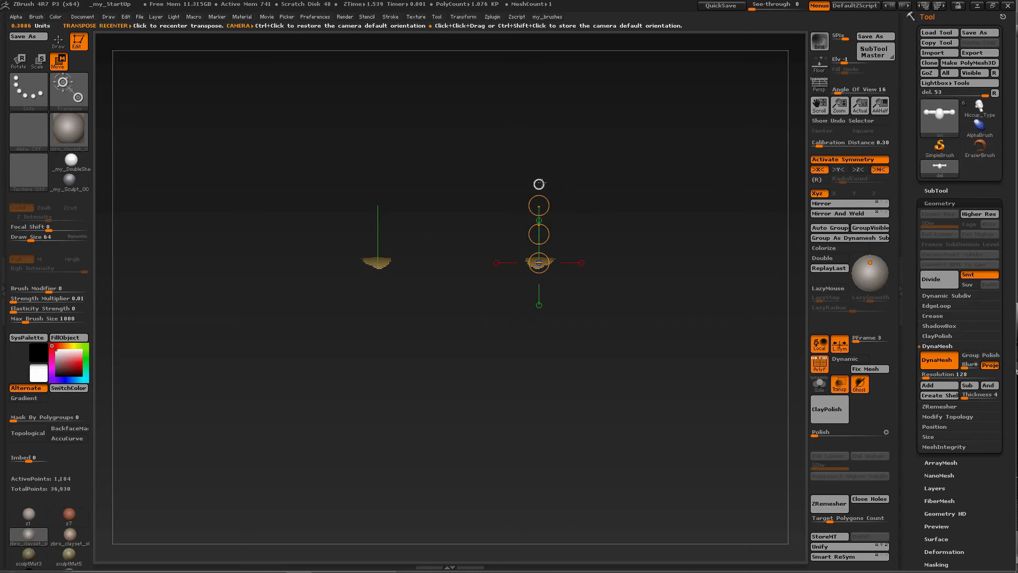
{"action": "left_click_drag", "start_coordinate": [539, 184], "coordinate": [541, 185]}
Isolate the teal end spheres and recenter the Transpose line on the visible sphere
{"action": "mouse_move", "coordinate": [607, 239]}
{"action": "left_mouse_down"}
{"action": "mouse_move", "coordinate": [574, 290]}
{"action": "mouse_move", "coordinate": [623, 214]}
{"action": "mouse_move", "coordinate": [574, 231]}
{"action": "mouse_move", "coordinate": [626, 209]}
{"action": "mouse_move", "coordinate": [612, 239]}
{"action": "mouse_move", "coordinate": [584, 248]}
{"action": "mouse_move", "coordinate": [582, 301]}
{"action": "mouse_move", "coordinate": [663, 308]}
{"action": "mouse_move", "coordinate": [658, 271]}
{"action": "left_mouse_up"}
{"action": "left_click", "coordinate": [616, 207], "text": "ctrl+shift"}
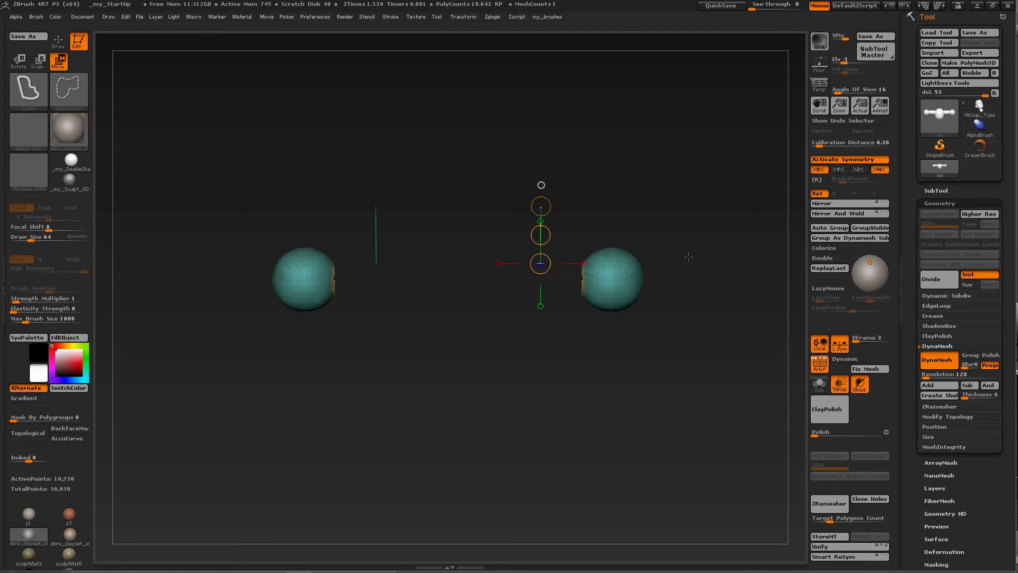
{"action": "left_click", "coordinate": [541, 185]}
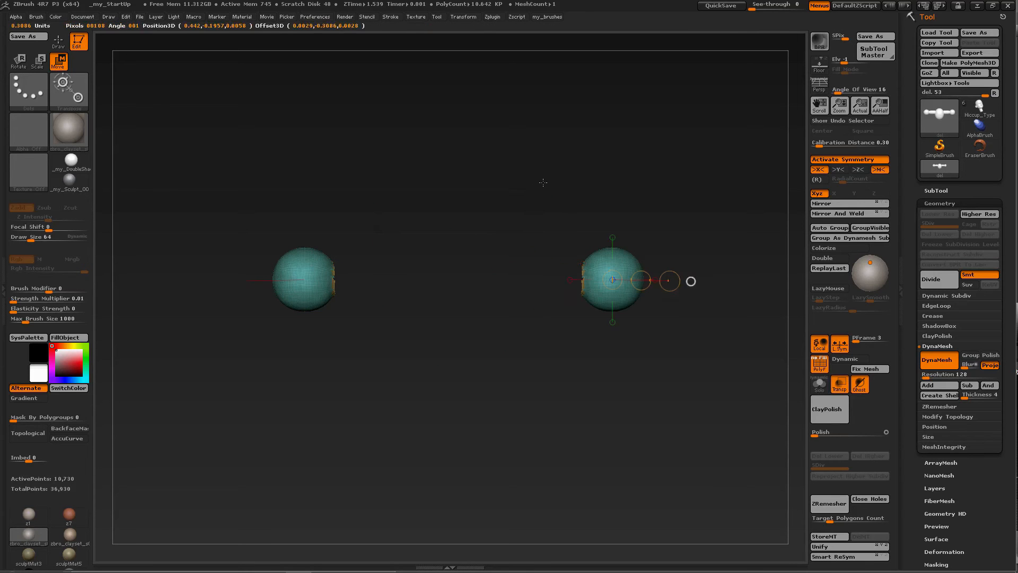
Unhide the whole mesh and check the Transpose line centered on the teal sphere from another angle
{"action": "left_click", "coordinate": [646, 213], "text": "ctrl+shift"}
{"action": "left_click_drag", "start_coordinate": [647, 212], "coordinate": [628, 343]}
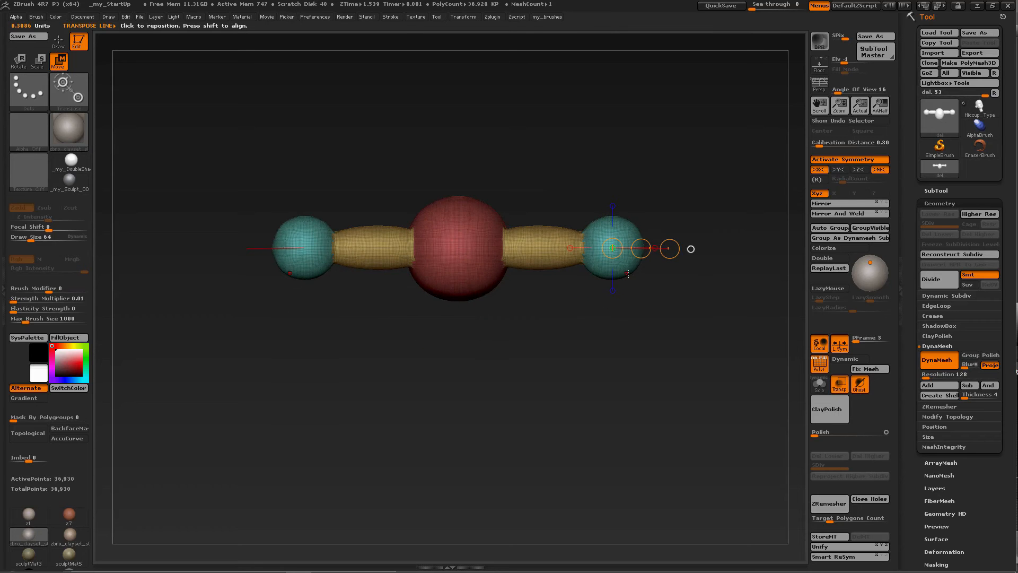
{"action": "right_click_drag", "start_coordinate": [611, 274], "coordinate": [631, 280]}
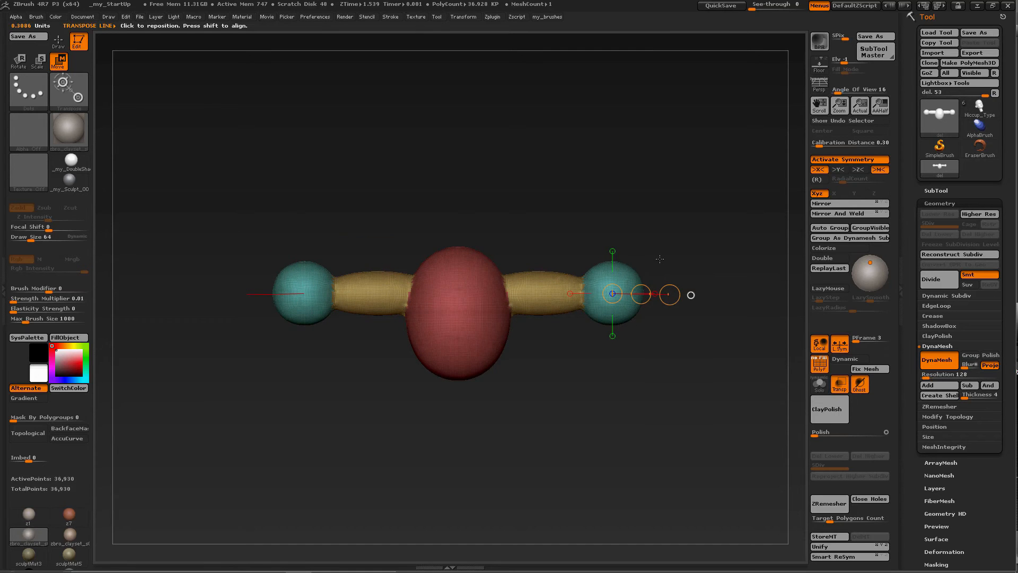
Switch to Draw mode and mask a small spot in the middle of the yellow arm
{"action": "key", "text": "q"}
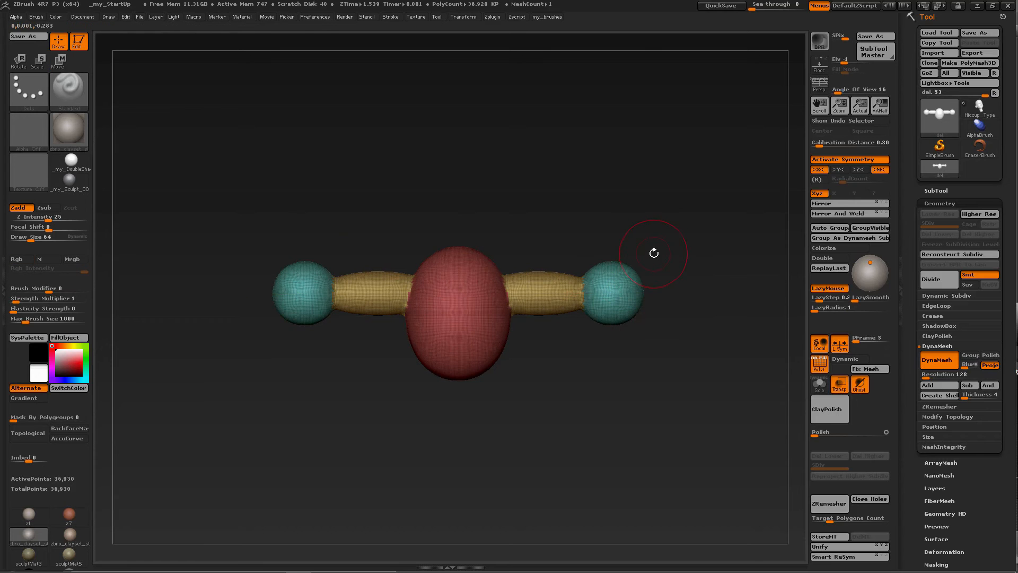
{"action": "right_click_drag", "start_coordinate": [537, 284], "coordinate": [537, 290], "text": "ctrl"}
{"action": "left_click", "coordinate": [537, 290], "text": "ctrl"}
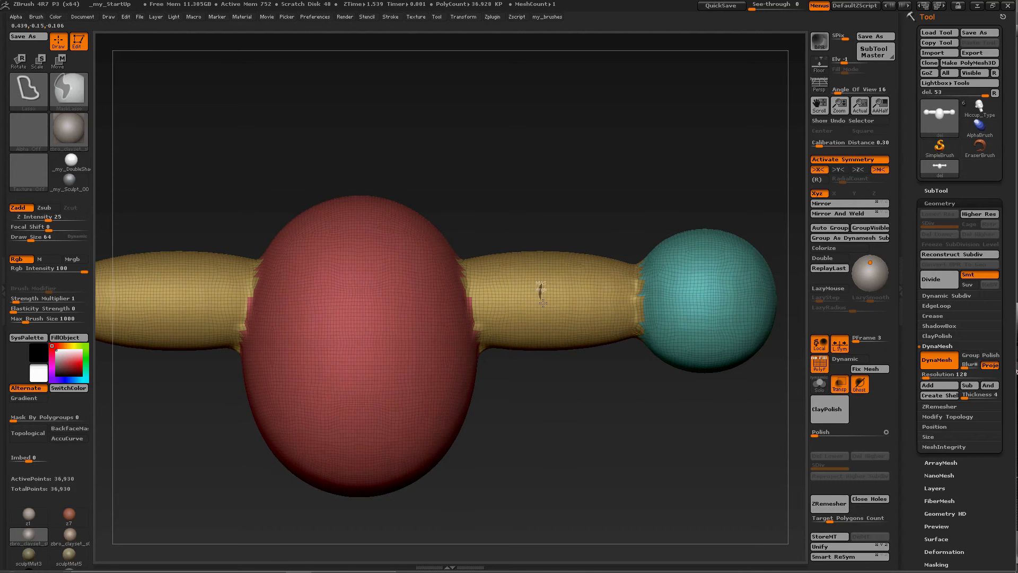
Mask a band all the way around the middle of the yellow arm and invert the mask
{"action": "mouse_move", "coordinate": [552, 236]}
{"action": "left_mouse_down", "text": "ctrl"}
{"action": "mouse_move", "coordinate": [563, 276]}
{"action": "mouse_move", "coordinate": [543, 368]}
{"action": "left_mouse_up", "text": "ctrl"}
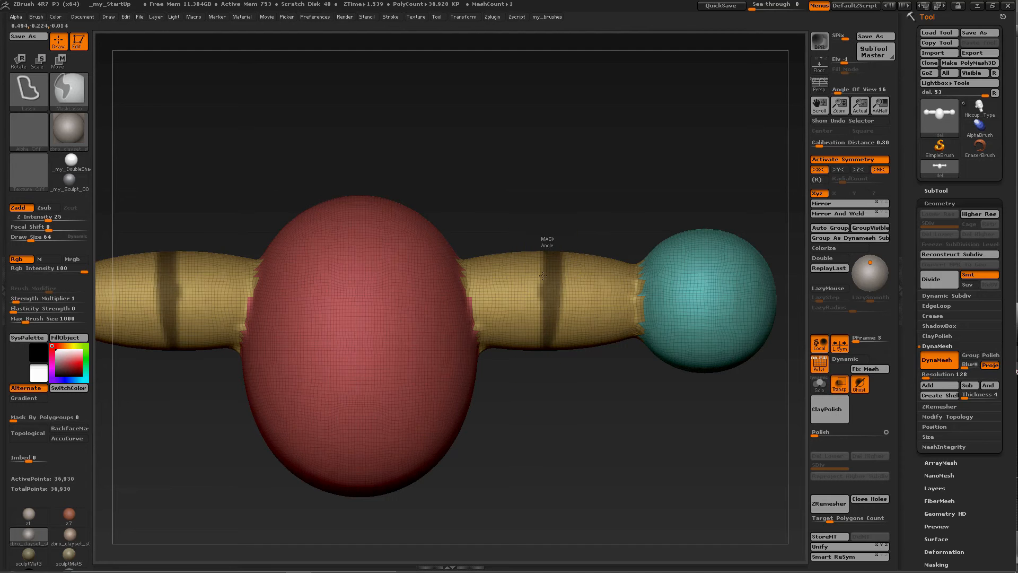
{"action": "left_click_drag", "start_coordinate": [544, 238], "coordinate": [562, 368], "text": "ctrl"}
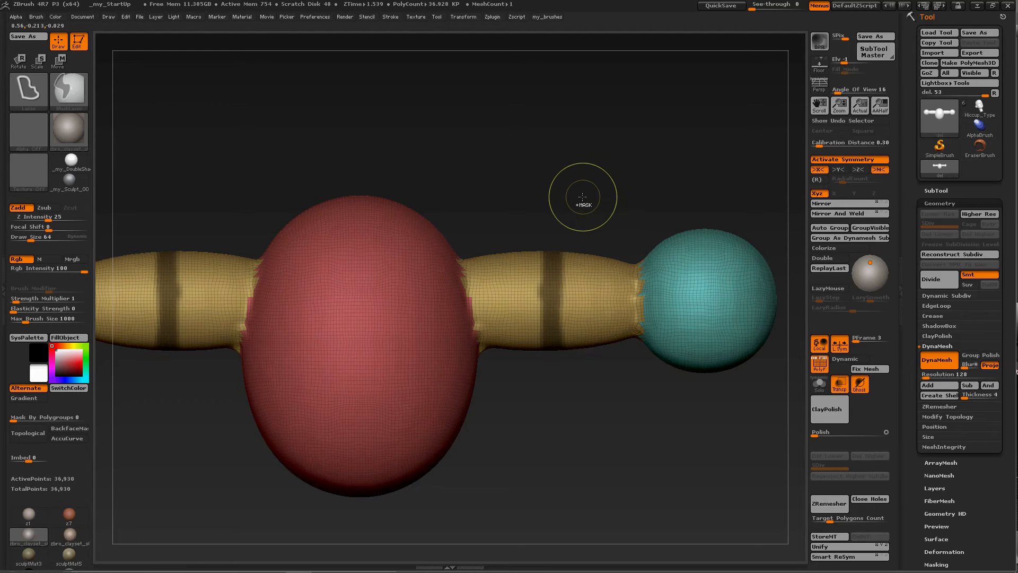
{"action": "left_click", "coordinate": [585, 217], "text": "ctrl"}
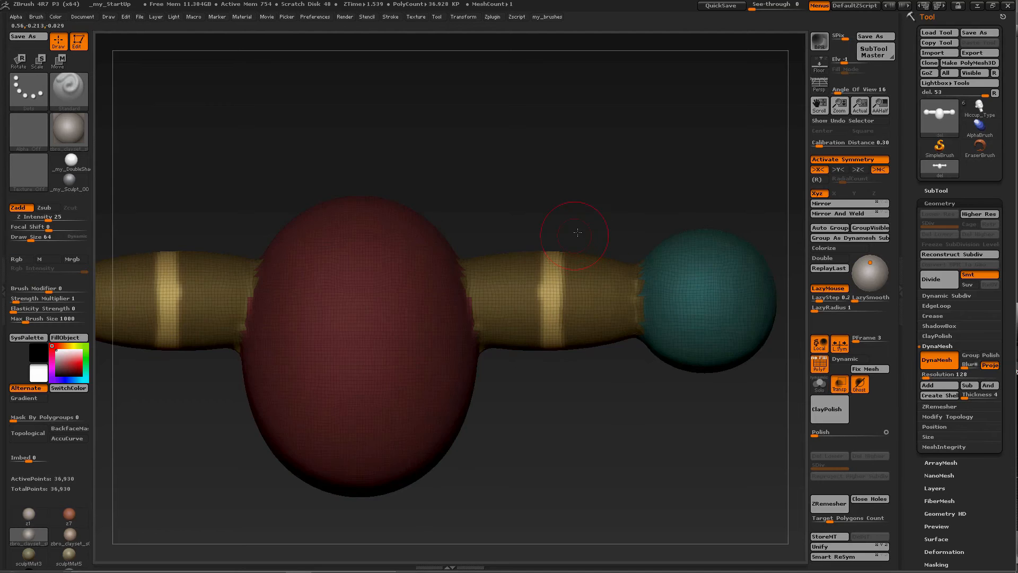
Switch to Move mode, draw a Transpose line about 0.46 units long from the red body and recenter it on the unmasked arm band
{"action": "key", "text": "f"}
{"action": "key", "text": "w"}
{"action": "left_click_drag", "start_coordinate": [469, 277], "coordinate": [504, 157]}
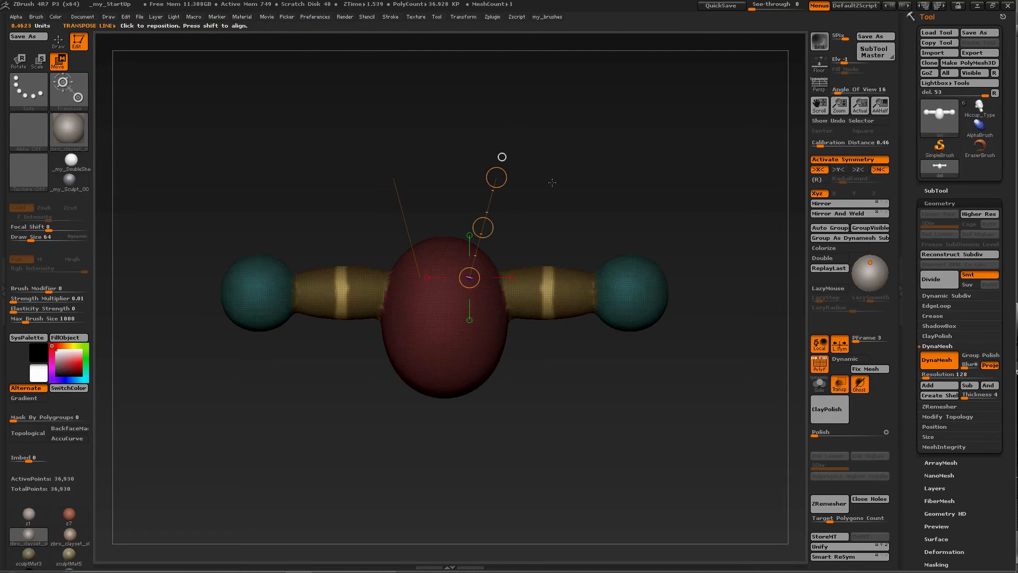
{"action": "left_click", "coordinate": [502, 157]}
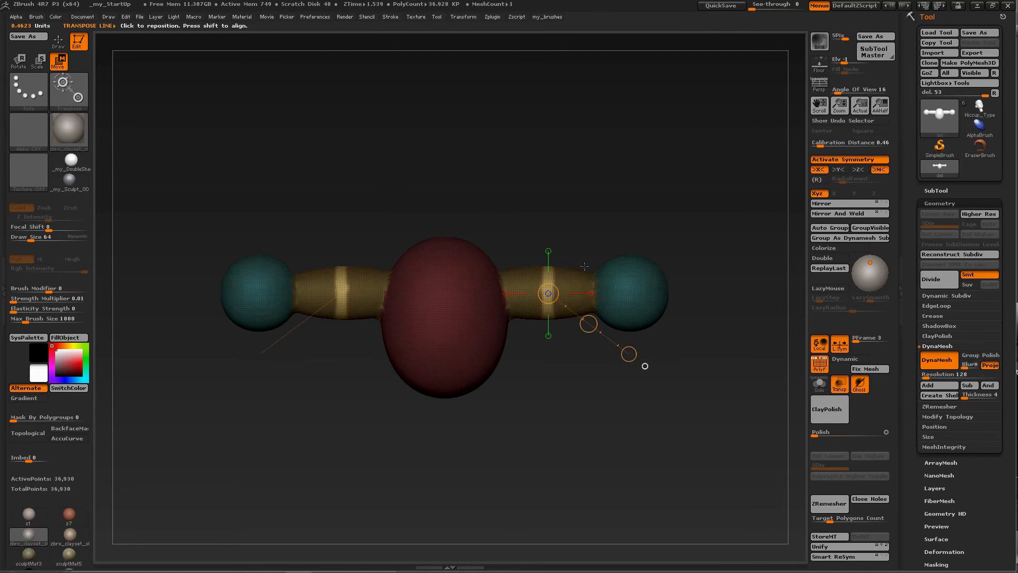
{"action": "mouse_move", "coordinate": [572, 234]}
{"action": "left_mouse_down"}
{"action": "mouse_move", "coordinate": [573, 442]}
{"action": "mouse_move", "coordinate": [563, 227]}
{"action": "left_mouse_up"}
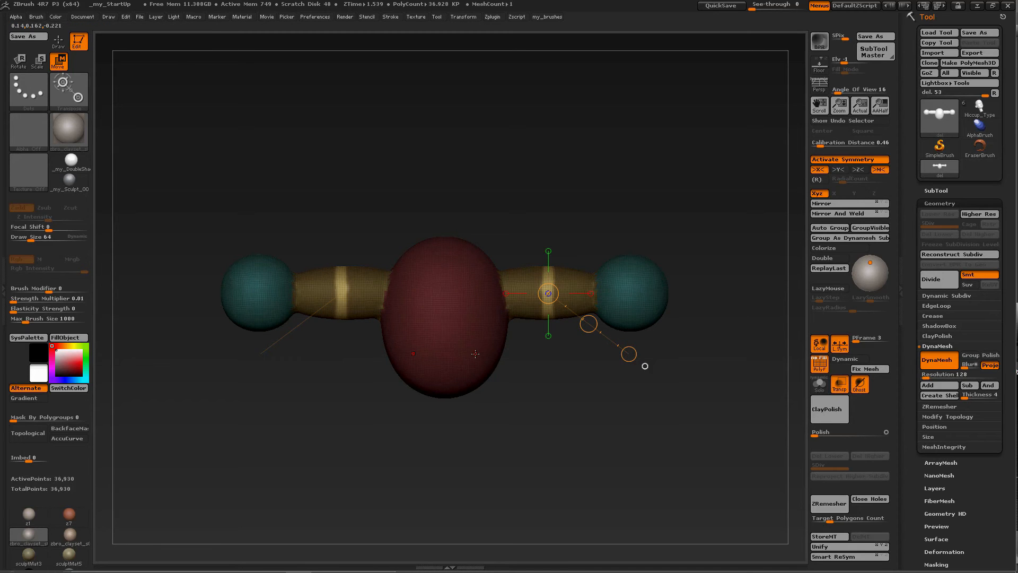
Draw Transpose lines about 0.46 and 0.83 units long upward across the masked red body
{"action": "left_click_drag", "start_coordinate": [475, 351], "coordinate": [459, 250]}
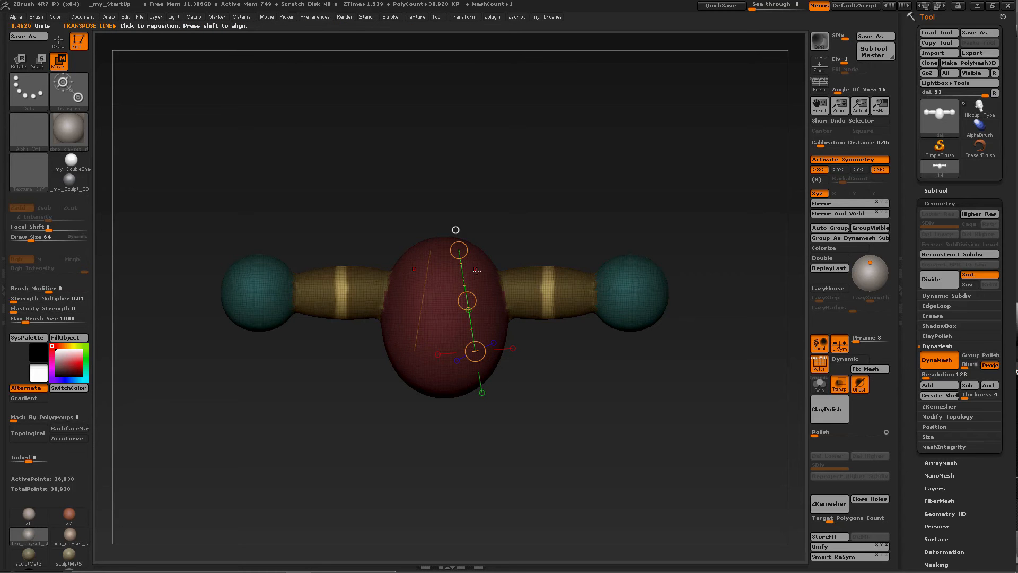
{"action": "left_click_drag", "start_coordinate": [467, 379], "coordinate": [513, 198], "text": "shift"}
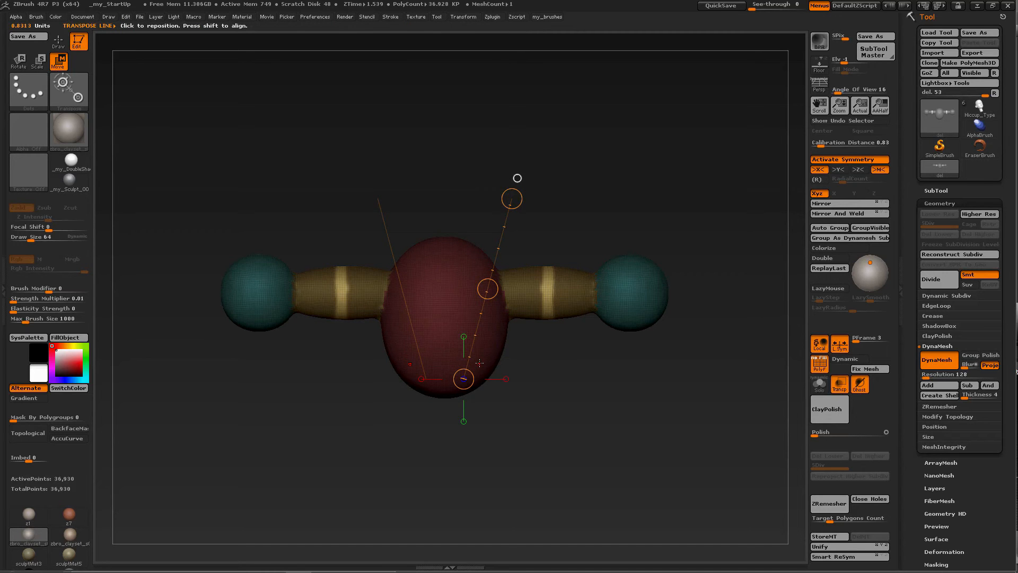
{"action": "left_click_drag", "start_coordinate": [479, 363], "coordinate": [479, 277]}
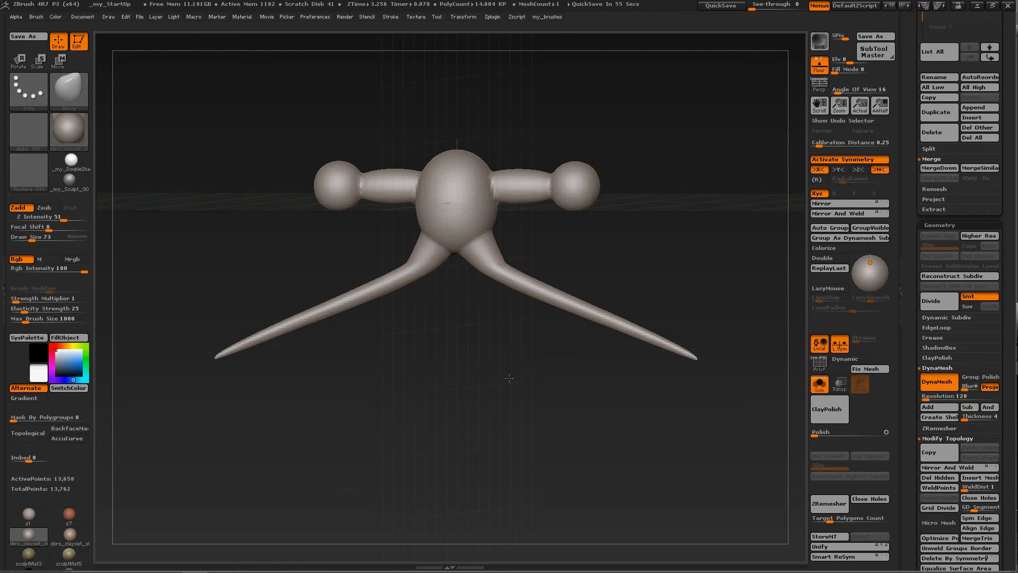
Snap to the front view, switch to Move mode and mask topologically from the central body outward along the arm, about 1.59 units
{"action": "left_click_drag", "start_coordinate": [510, 378], "coordinate": [520, 368], "text": "shift"}
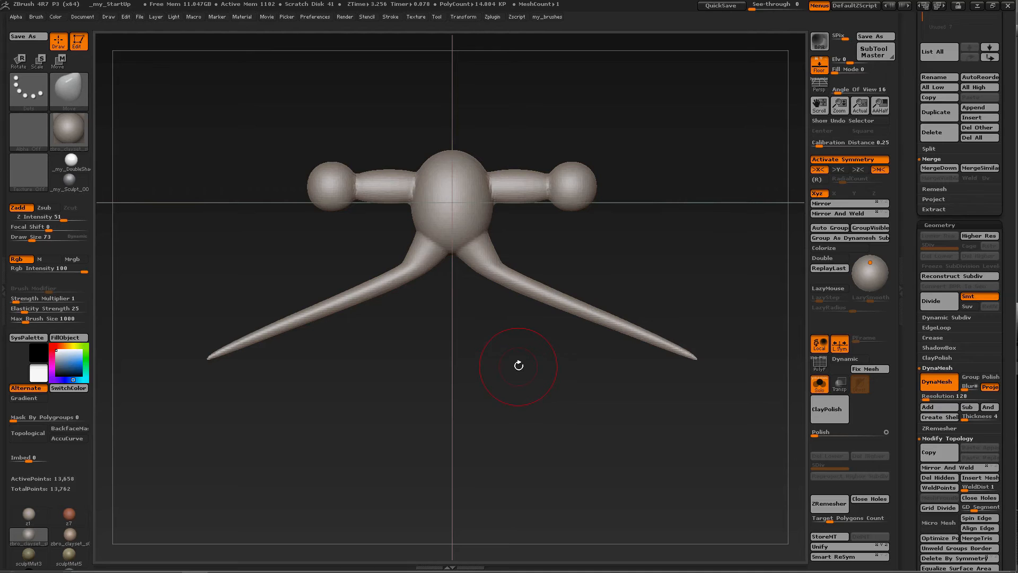
{"action": "key", "text": "w"}
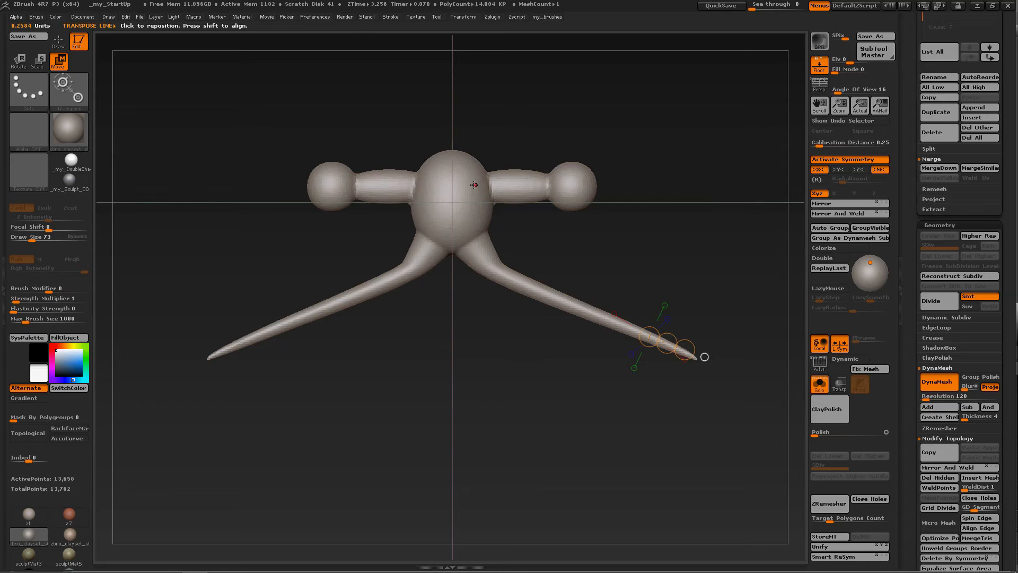
{"action": "mouse_move", "coordinate": [472, 183]}
{"action": "left_mouse_down", "text": "ctrl"}
{"action": "mouse_move", "coordinate": [671, 184]}
{"action": "mouse_move", "coordinate": [674, 148]}
{"action": "mouse_move", "coordinate": [680, 167]}
{"action": "mouse_move", "coordinate": [694, 155]}
{"action": "mouse_move", "coordinate": [701, 185]}
{"action": "mouse_move", "coordinate": [686, 150]}
{"action": "mouse_move", "coordinate": [704, 185]}
{"action": "left_mouse_up", "text": "ctrl"}
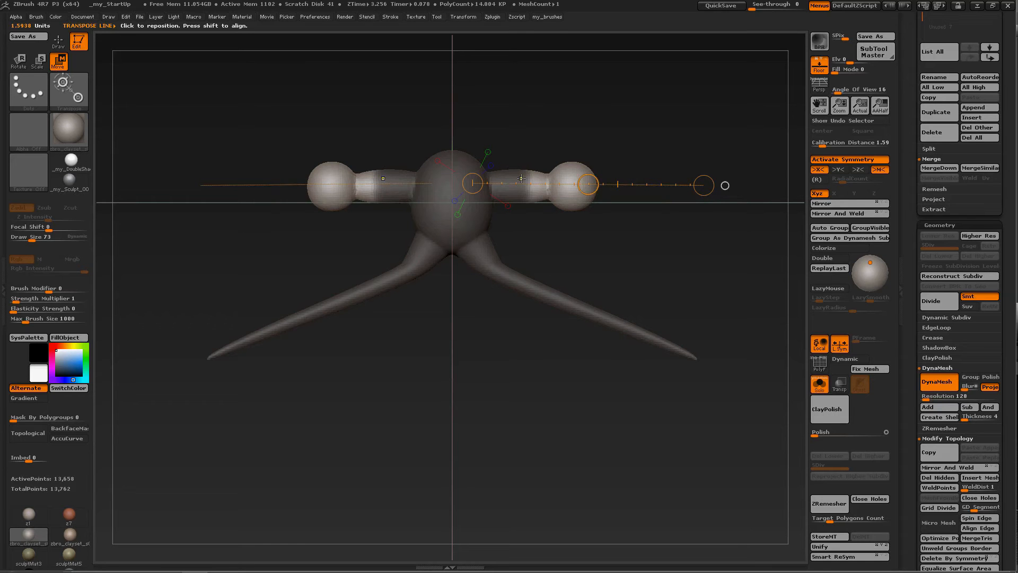
Replace the mask with a short topological Transpose mask from the arm toward its end sphere, about 0.2 units long
{"action": "mouse_move", "coordinate": [521, 178]}
{"action": "left_mouse_down"}
{"action": "mouse_move", "coordinate": [569, 171]}
{"action": "mouse_move", "coordinate": [576, 181]}
{"action": "mouse_move", "coordinate": [587, 113]}
{"action": "left_mouse_up"}
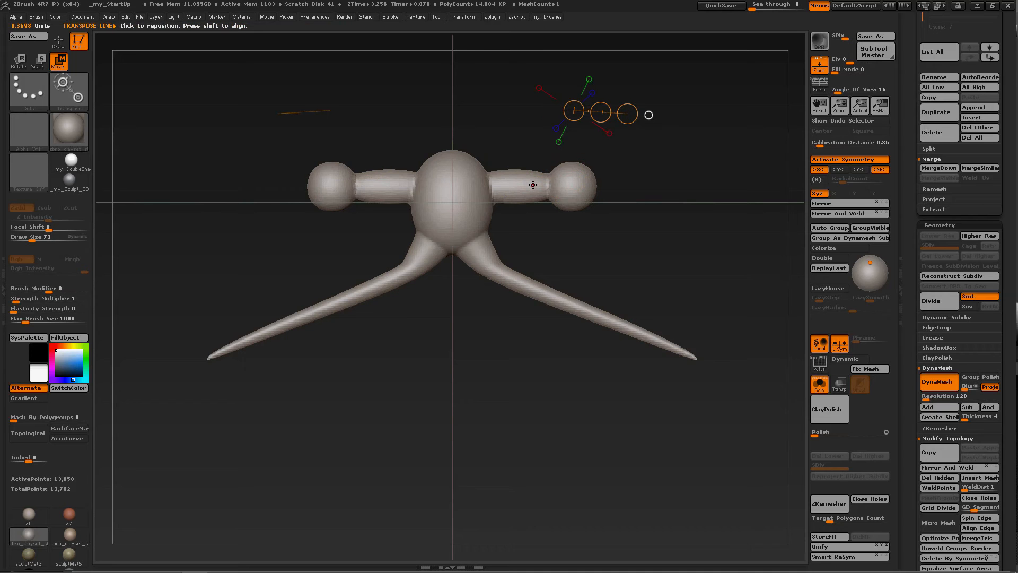
{"action": "left_click_drag", "start_coordinate": [540, 184], "coordinate": [565, 186]}
{"action": "key", "text": "ctrl"}
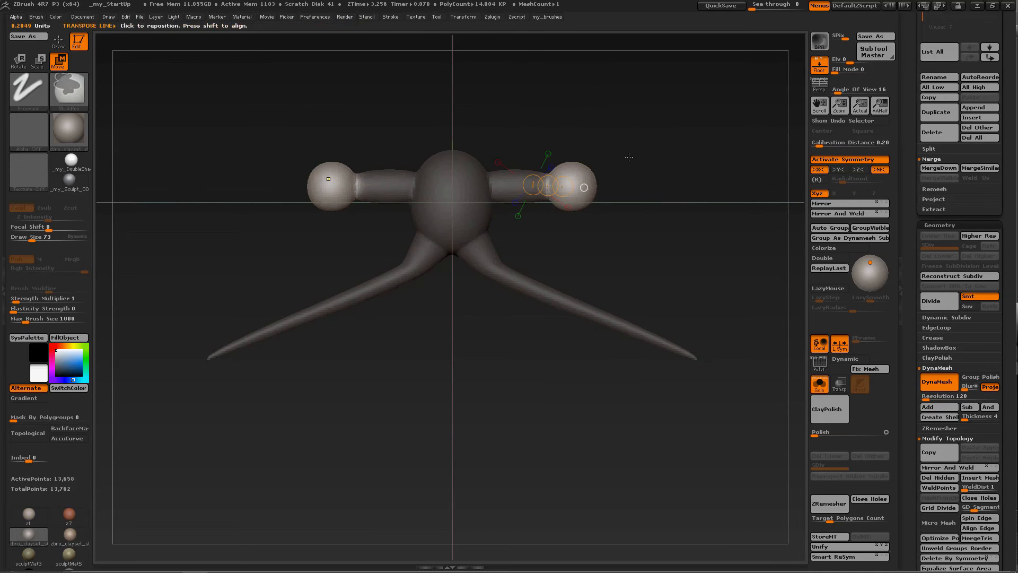
Clear the mask and redraw topological masks along the arm, about 1.56 units from the body and 0.42 units from mid-arm
{"action": "left_click_drag", "start_coordinate": [643, 151], "coordinate": [600, 153], "text": "ctrl"}
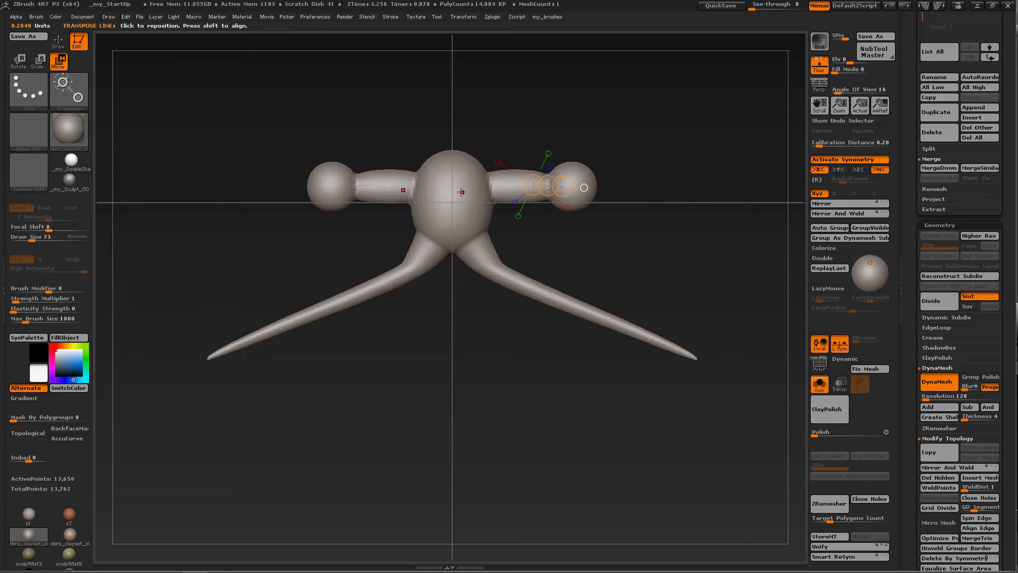
{"action": "left_click_drag", "start_coordinate": [458, 189], "coordinate": [685, 189], "text": "ctrl"}
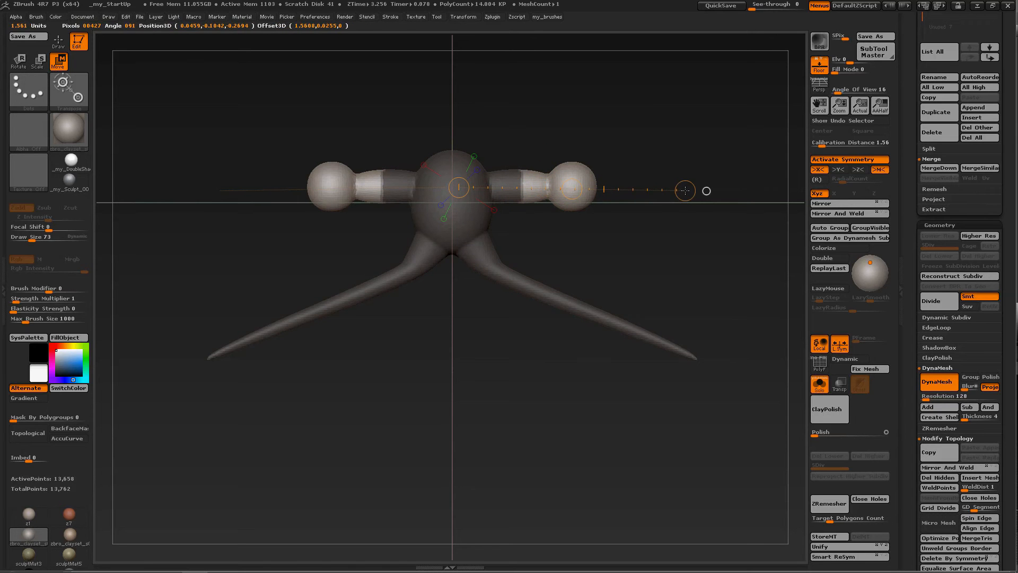
{"action": "left_click_drag", "start_coordinate": [518, 181], "coordinate": [579, 181]}
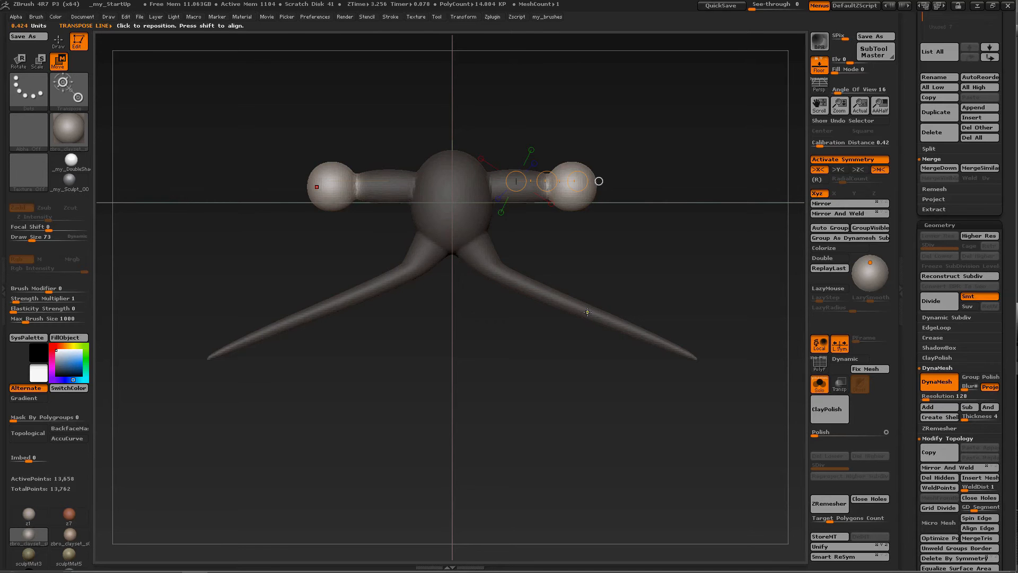
Redraw the topological mask along the leg toward its tip, about 0.36 units, and from the body upward, about 0.37 units
{"action": "mouse_move", "coordinate": [588, 312]}
{"action": "left_mouse_down", "text": "ctrl"}
{"action": "mouse_move", "coordinate": [624, 321]}
{"action": "mouse_move", "coordinate": [627, 282]}
{"action": "mouse_move", "coordinate": [643, 269]}
{"action": "mouse_move", "coordinate": [600, 243]}
{"action": "left_mouse_up", "text": "ctrl"}
{"action": "left_click_drag", "start_coordinate": [477, 187], "coordinate": [615, 130], "text": "ctrl"}
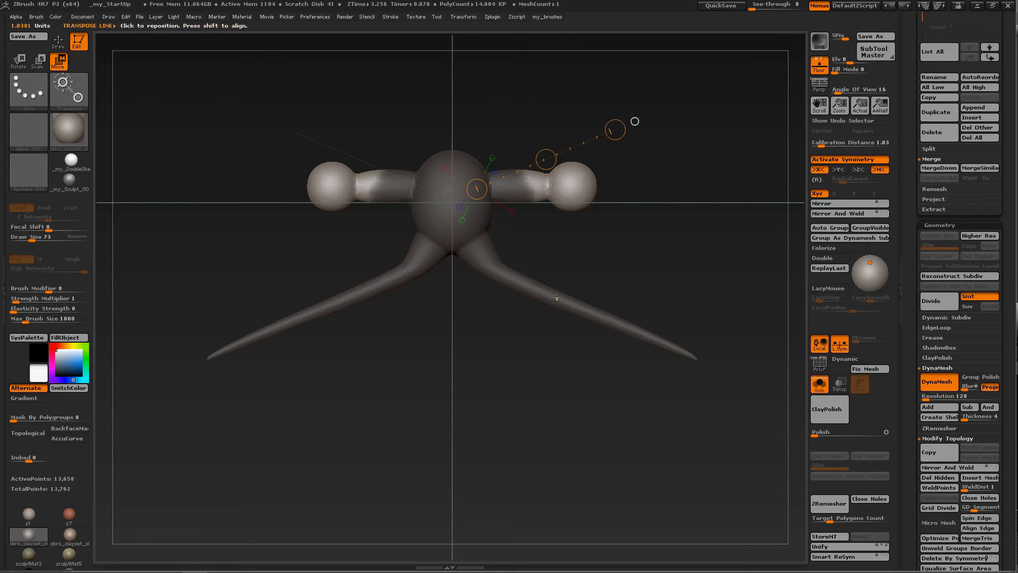
{"action": "left_click_drag", "start_coordinate": [557, 298], "coordinate": [626, 317], "text": "ctrl"}
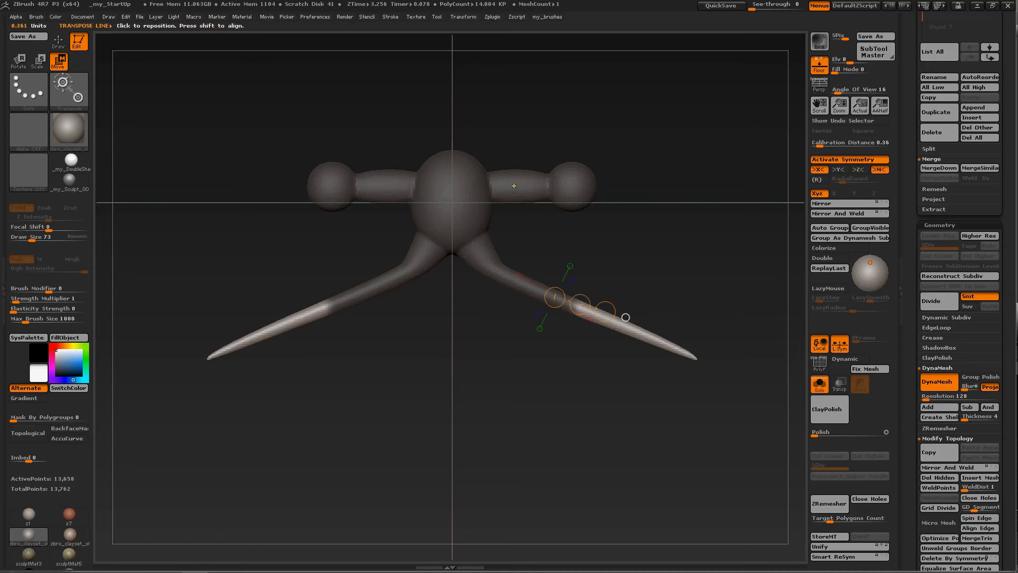
{"action": "left_click_drag", "start_coordinate": [467, 191], "coordinate": [474, 137], "text": "ctrl"}
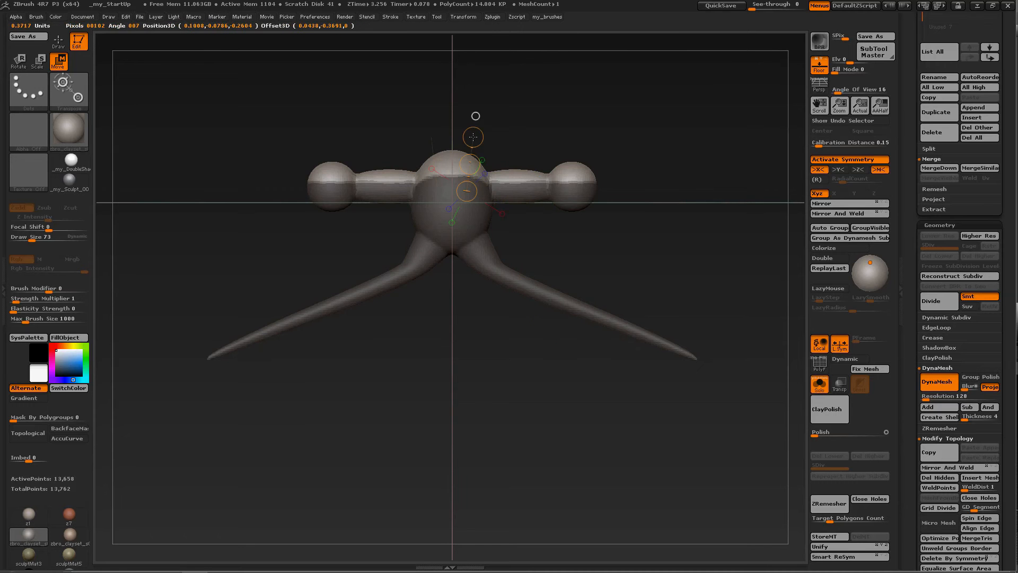
{"action": "left_click_drag", "start_coordinate": [519, 170], "coordinate": [613, 177]}
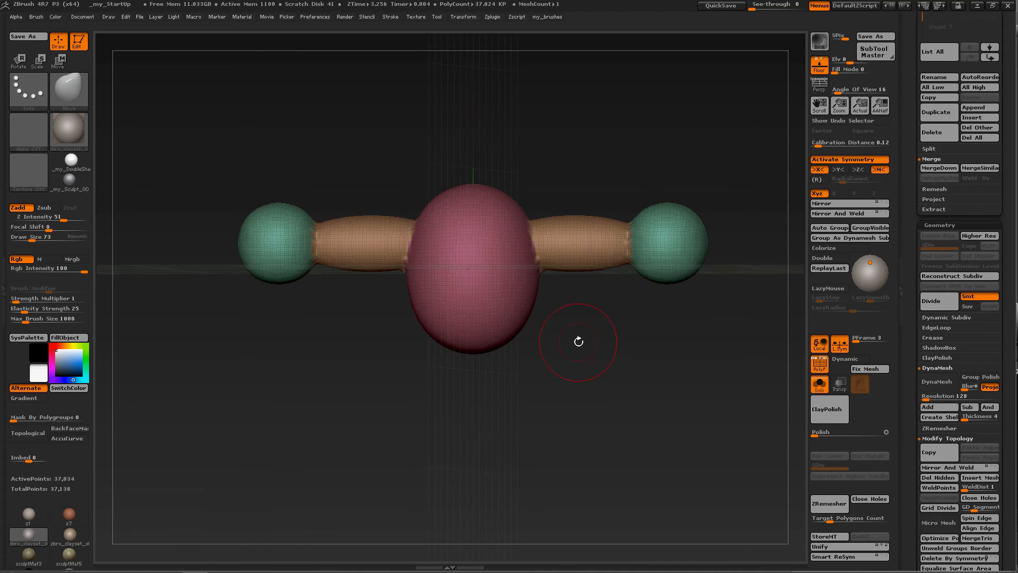
Switch to the TransposeSmart brush and turn its alpha off
{"action": "key", "text": "b"}
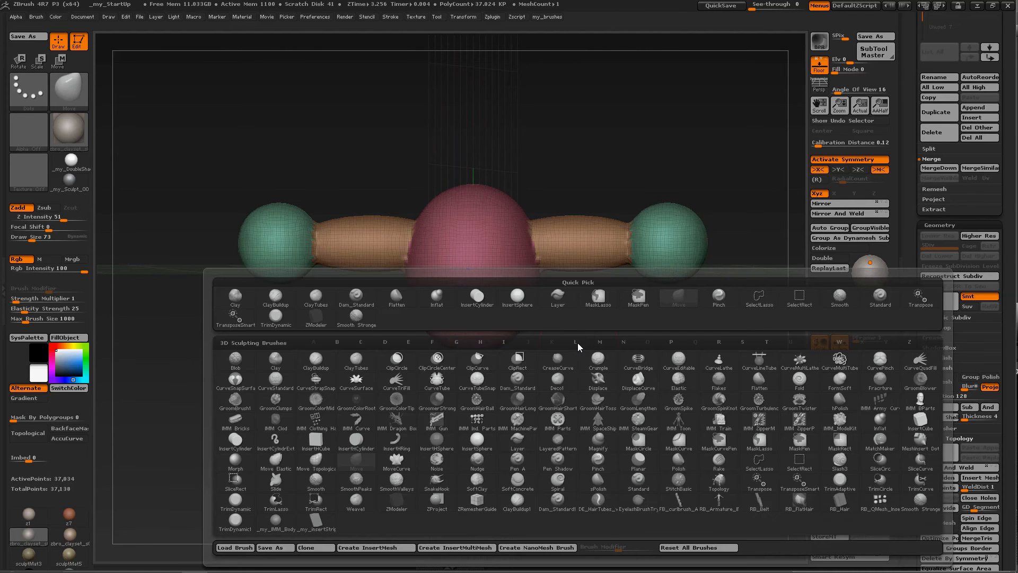
{"action": "key", "text": "t"}
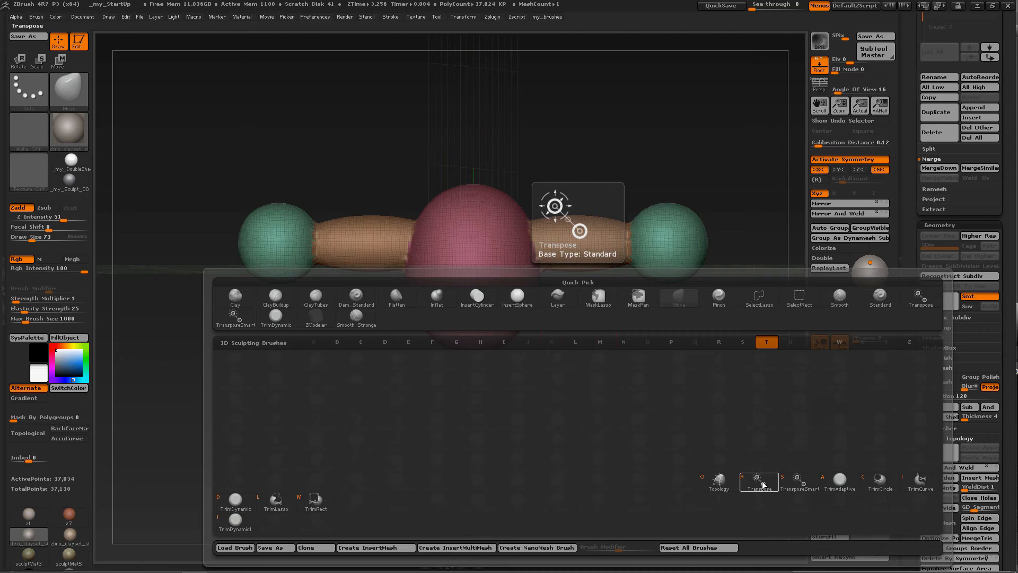
{"action": "left_click", "coordinate": [797, 481]}
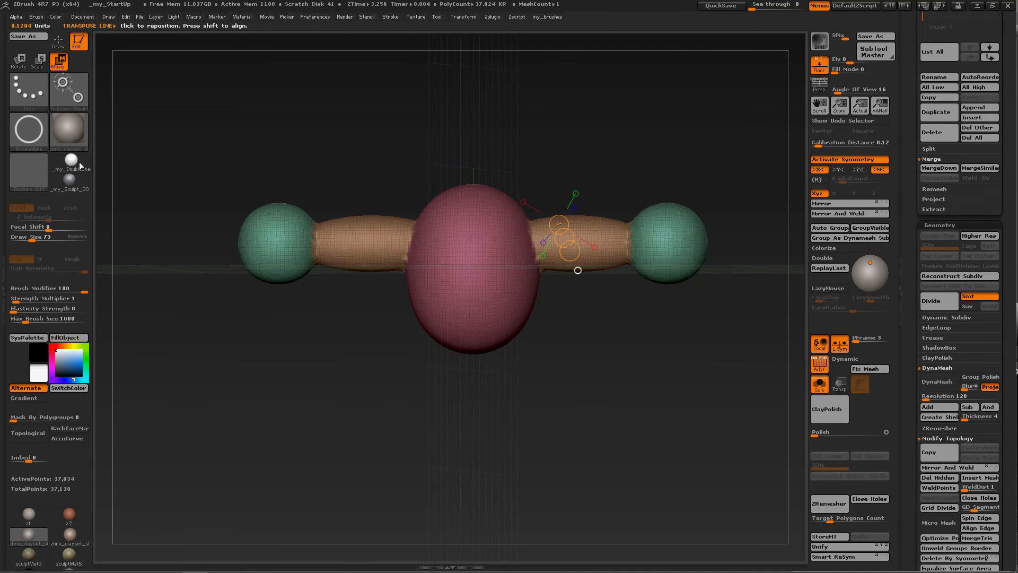
{"action": "left_click", "coordinate": [33, 132]}
{"action": "left_click", "coordinate": [79, 139]}
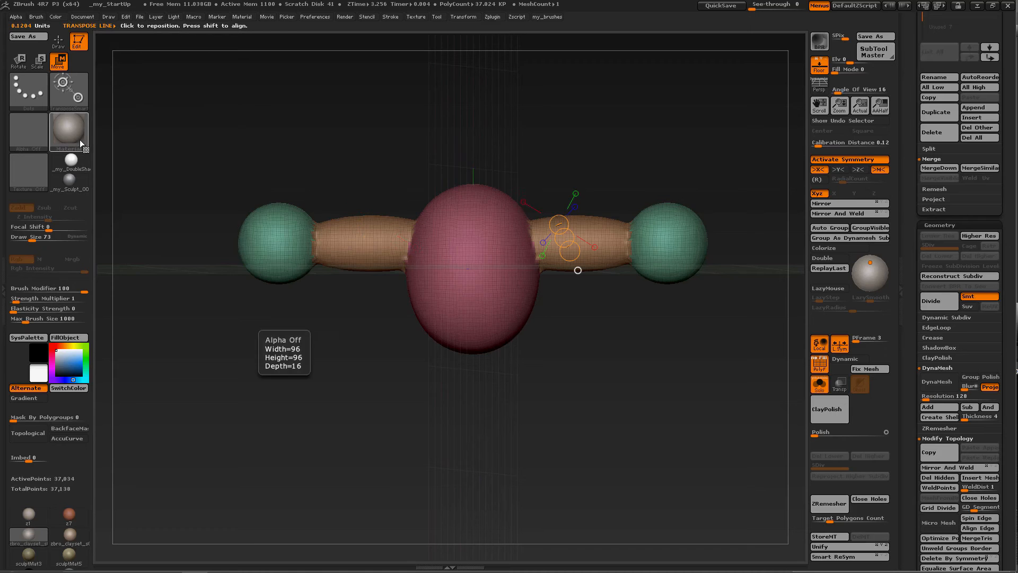
Mask part of the red body with a long TransposeSmart line drawn outward past the arm, and clear the mask
{"action": "mouse_move", "coordinate": [575, 320]}
{"action": "left_mouse_down"}
{"action": "mouse_move", "coordinate": [590, 328]}
{"action": "mouse_move", "coordinate": [534, 289]}
{"action": "mouse_move", "coordinate": [511, 304]}
{"action": "mouse_move", "coordinate": [600, 400]}
{"action": "mouse_move", "coordinate": [625, 416]}
{"action": "mouse_move", "coordinate": [654, 399]}
{"action": "mouse_move", "coordinate": [613, 411]}
{"action": "mouse_move", "coordinate": [637, 413]}
{"action": "mouse_move", "coordinate": [636, 384]}
{"action": "mouse_move", "coordinate": [637, 396]}
{"action": "left_mouse_up"}
{"action": "mouse_move", "coordinate": [459, 244]}
{"action": "left_mouse_down", "text": "ctrl"}
{"action": "mouse_move", "coordinate": [267, 173]}
{"action": "mouse_move", "coordinate": [312, 175]}
{"action": "mouse_move", "coordinate": [299, 175]}
{"action": "left_mouse_up", "text": "ctrl"}
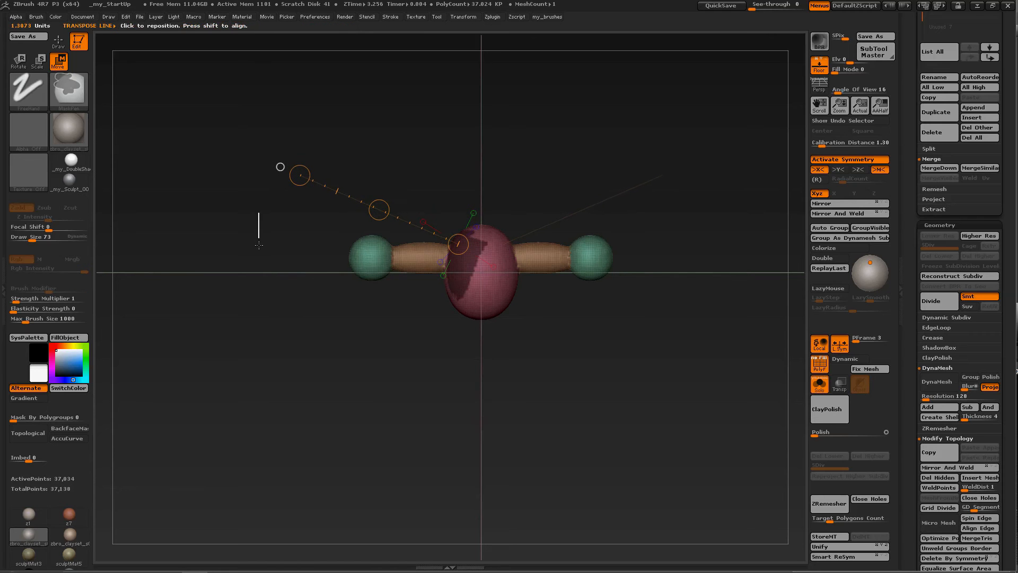
{"action": "left_click_drag", "start_coordinate": [259, 245], "coordinate": [255, 243], "text": "ctrl"}
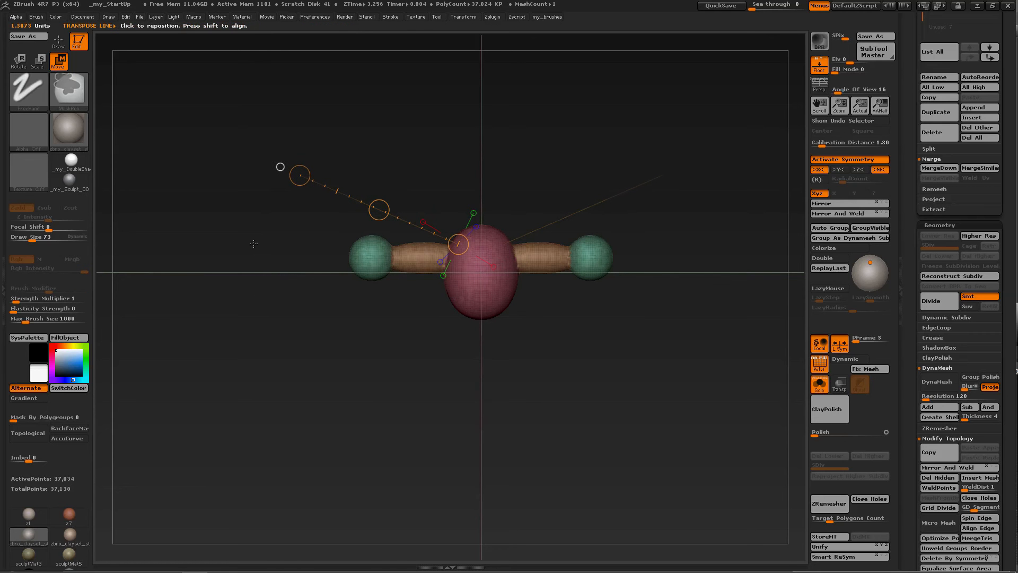
Choose Alpha 05, stamp a symmetrical ring mask with a line about 0.16 units long on the upper red body, and return to Draw mode
{"action": "left_click", "coordinate": [30, 129]}
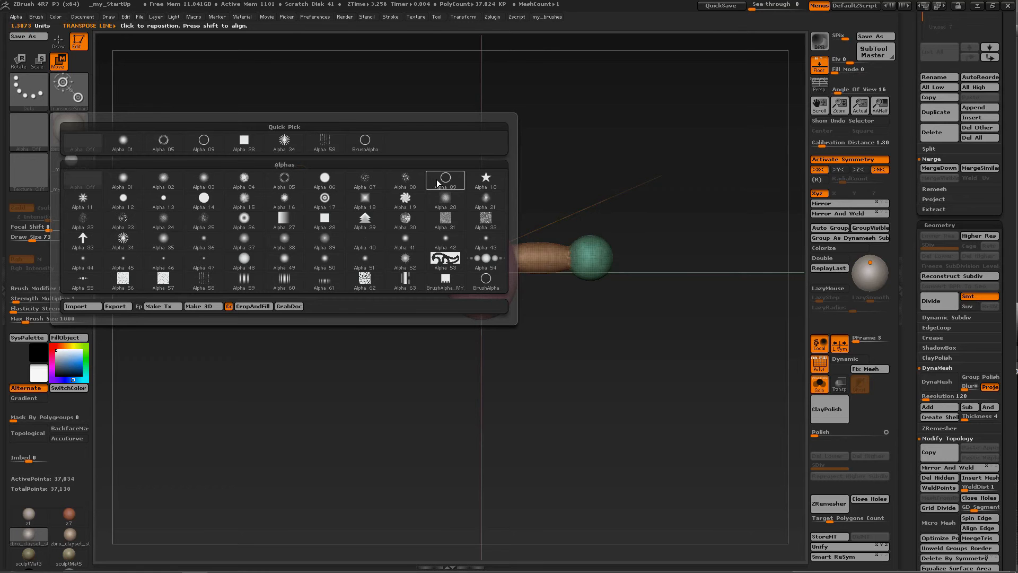
{"action": "mouse_move", "coordinate": [446, 182]}
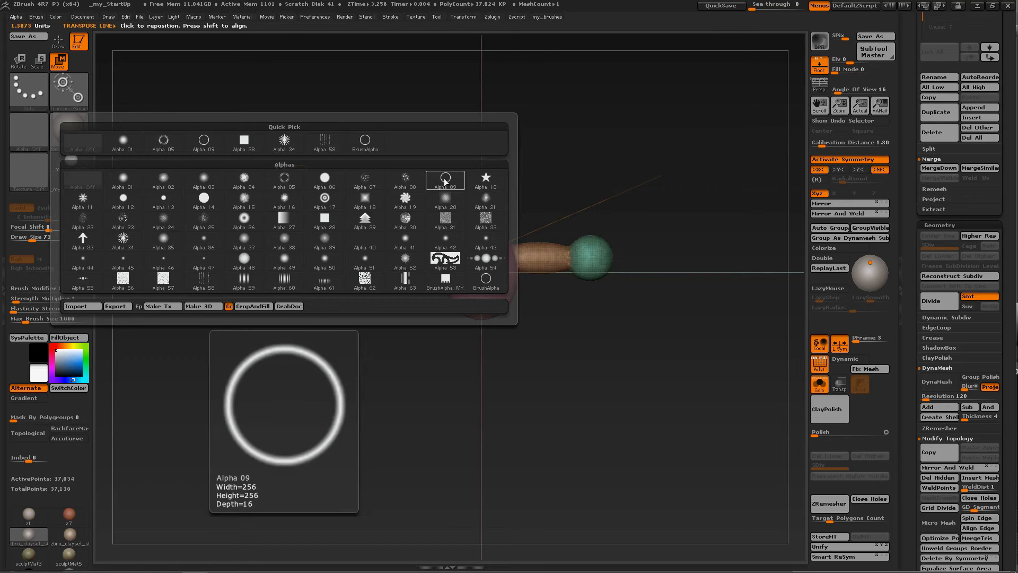
{"action": "left_click", "coordinate": [284, 178]}
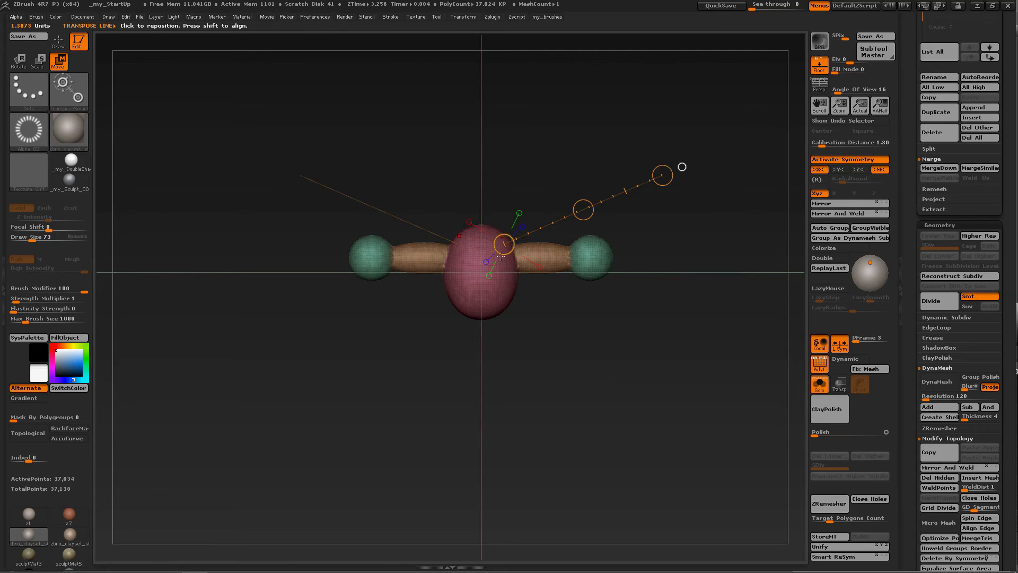
{"action": "left_click_drag", "start_coordinate": [506, 265], "coordinate": [528, 287]}
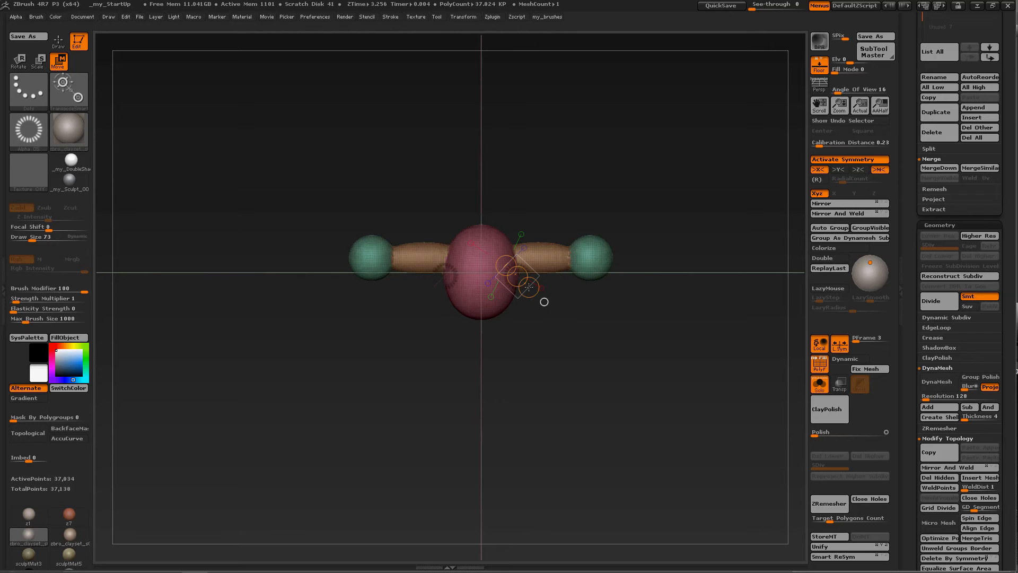
{"action": "left_click_drag", "start_coordinate": [529, 287], "coordinate": [509, 264]}
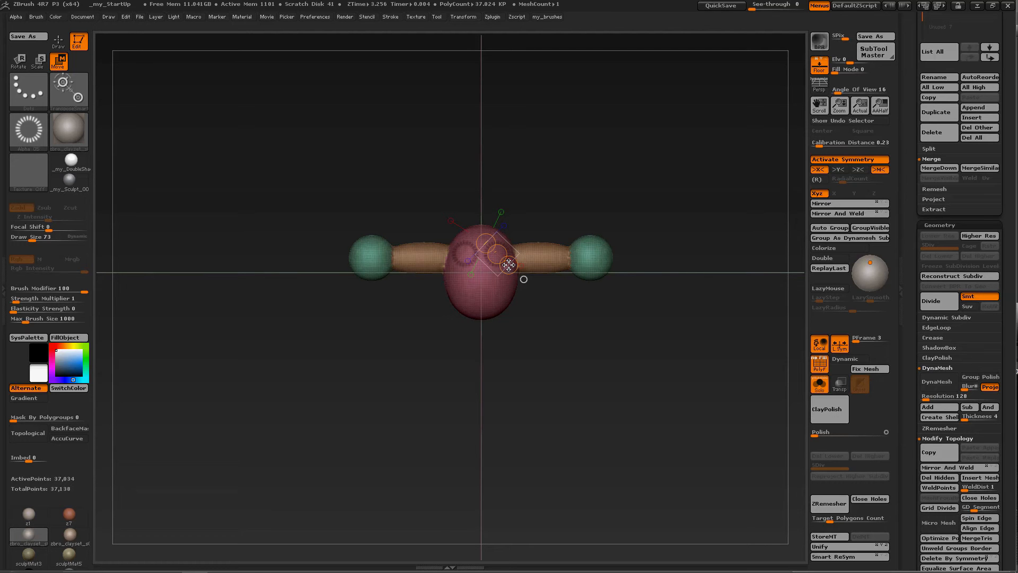
{"action": "left_click_drag", "start_coordinate": [508, 265], "coordinate": [500, 256]}
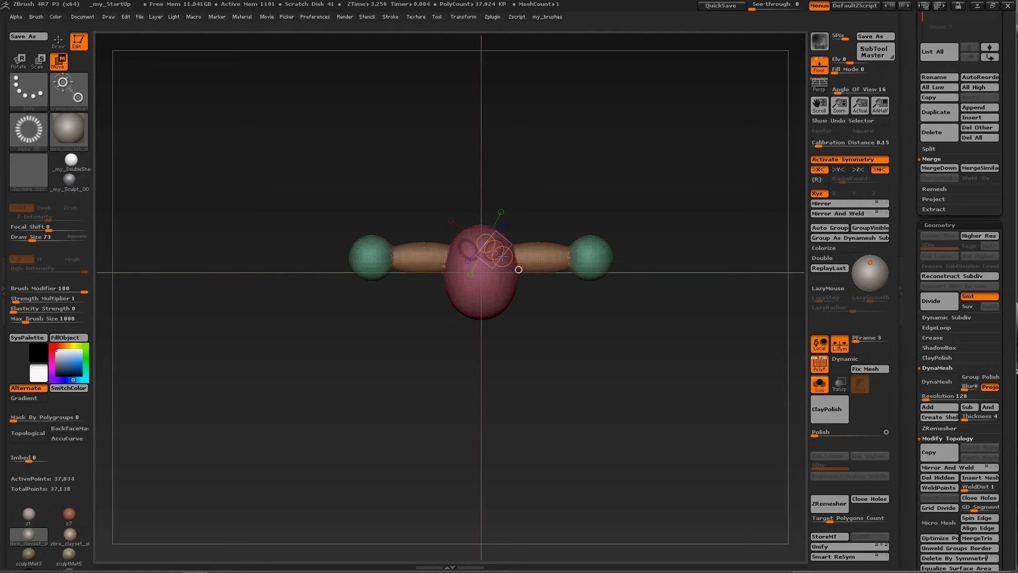
{"action": "left_click_drag", "start_coordinate": [502, 256], "coordinate": [503, 257]}
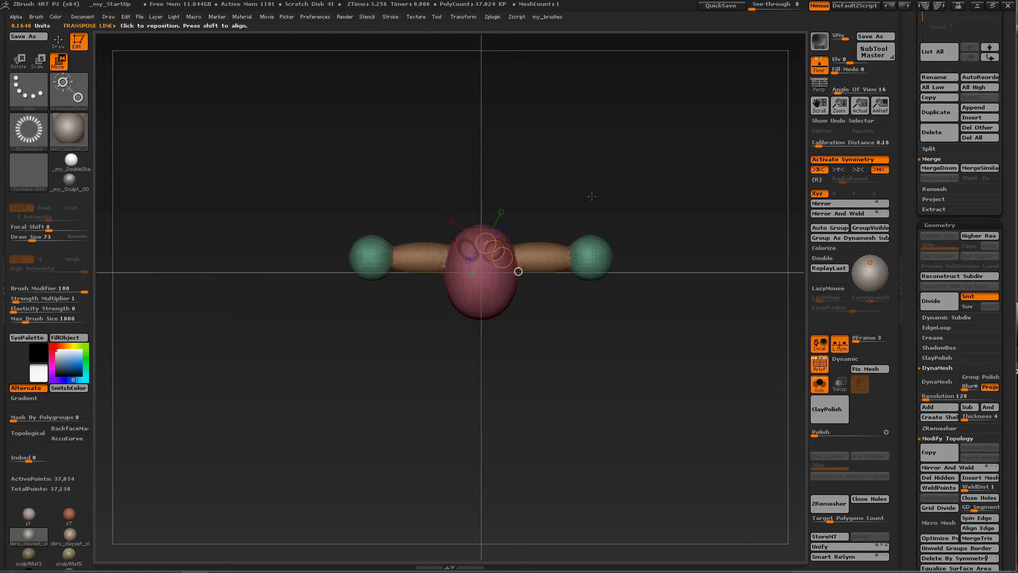
{"action": "mouse_move", "coordinate": [550, 213]}
{"action": "left_mouse_down", "text": "alt"}
{"action": "mouse_move", "coordinate": [585, 273]}
{"action": "mouse_move", "coordinate": [568, 291]}
{"action": "mouse_move", "coordinate": [472, 286]}
{"action": "mouse_move", "coordinate": [561, 289]}
{"action": "mouse_move", "coordinate": [545, 271]}
{"action": "mouse_move", "coordinate": [556, 238]}
{"action": "left_mouse_up", "text": "alt"}
{"action": "key", "text": "q"}
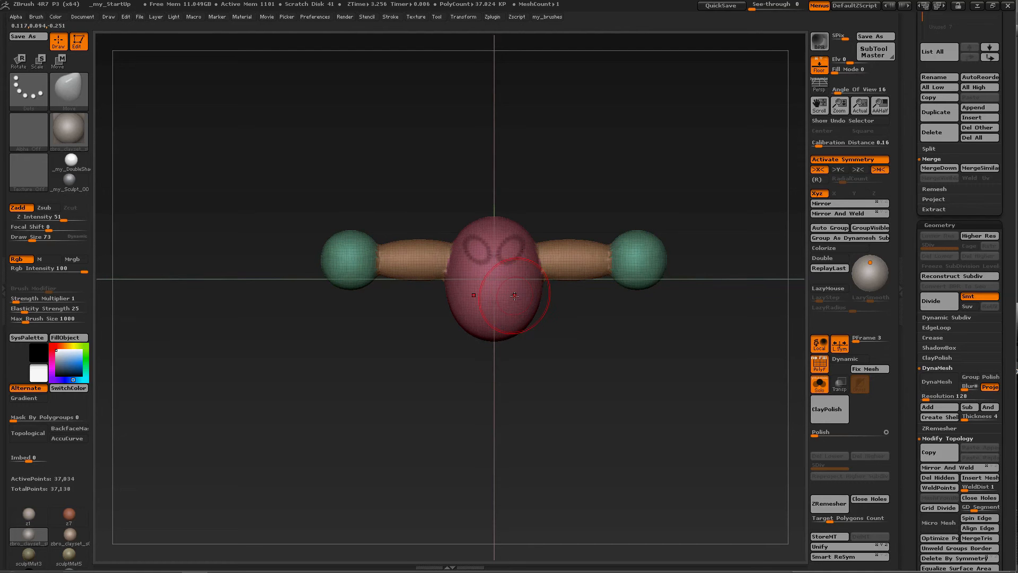
Stamp a symmetrical ring mask on the orange arms with a TransposeSmart line about 0.22 units long, and return to Draw mode
{"action": "key", "text": "ctrl+shift"}
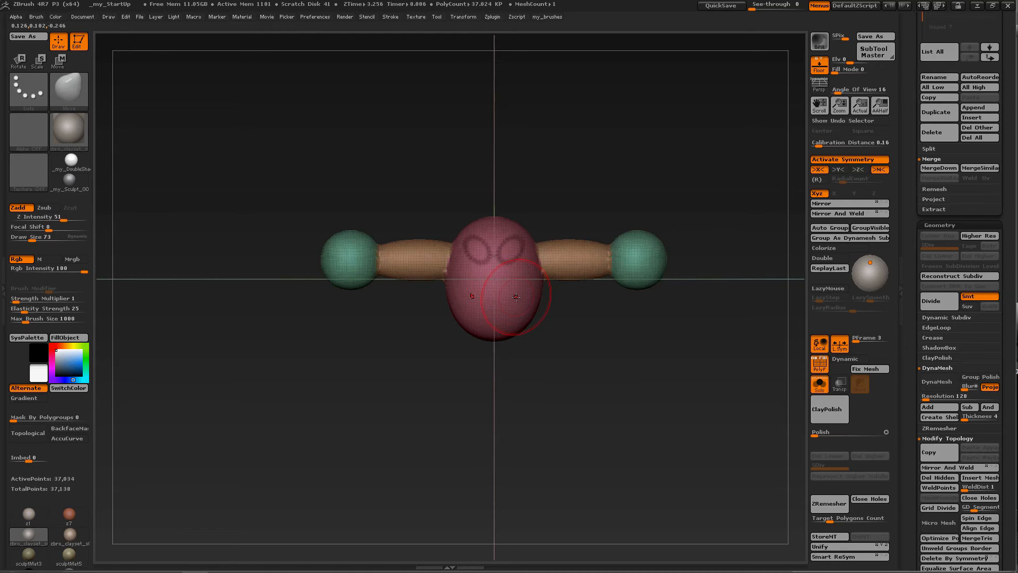
{"action": "key", "text": "w"}
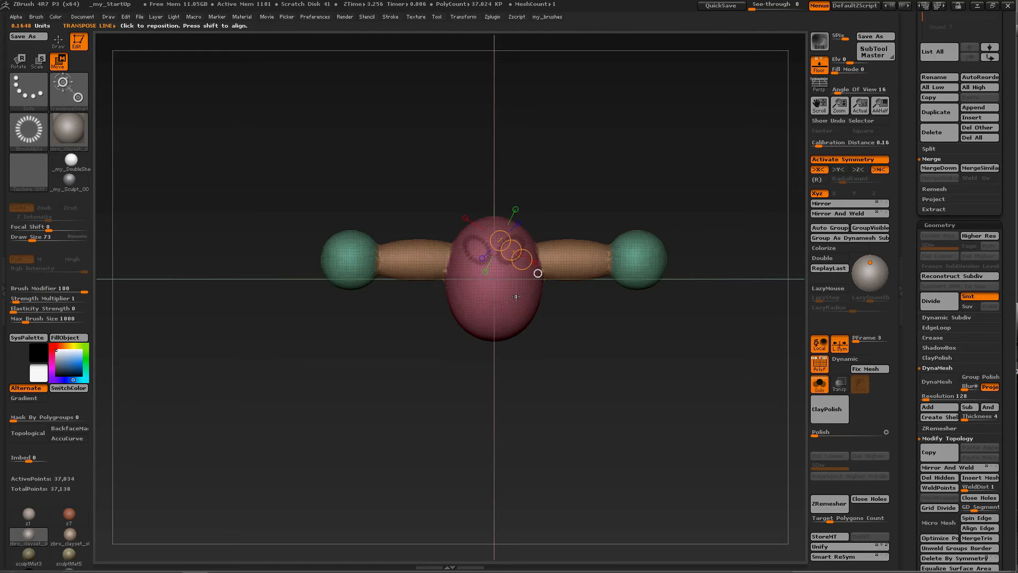
{"action": "left_click_drag", "start_coordinate": [511, 294], "coordinate": [529, 315]}
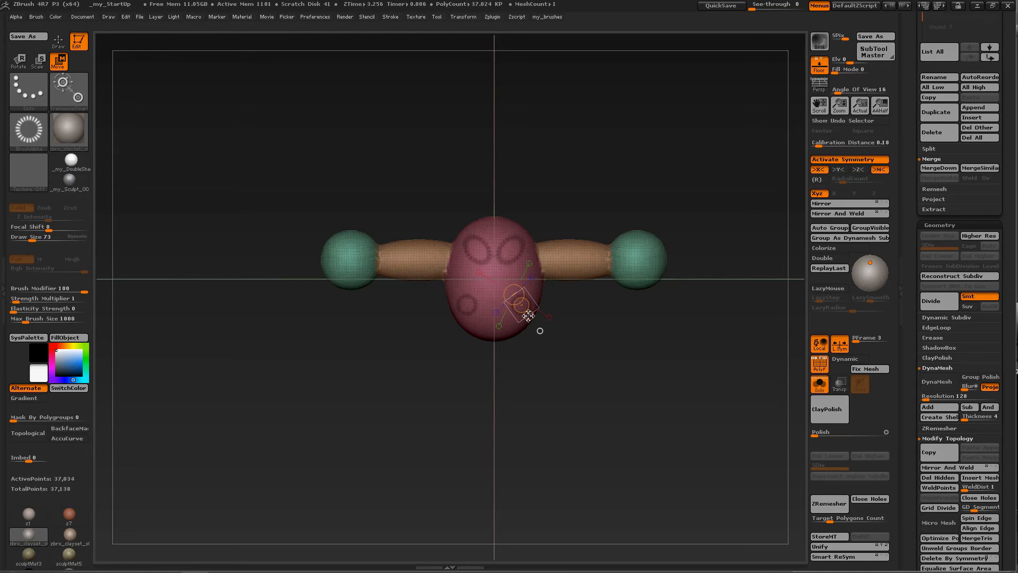
{"action": "left_click_drag", "start_coordinate": [529, 316], "coordinate": [570, 270]}
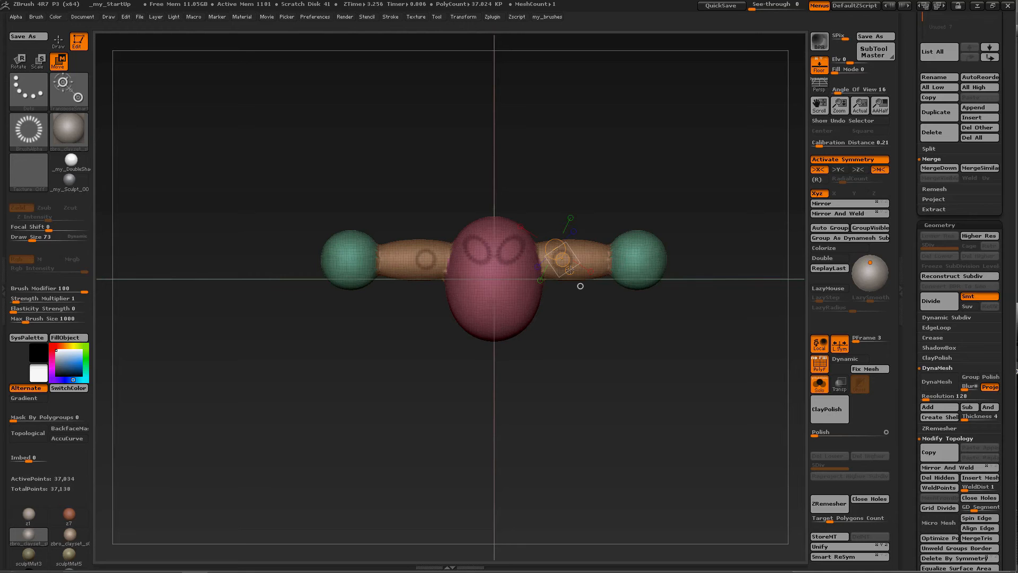
{"action": "left_click_drag", "start_coordinate": [580, 285], "coordinate": [604, 278]}
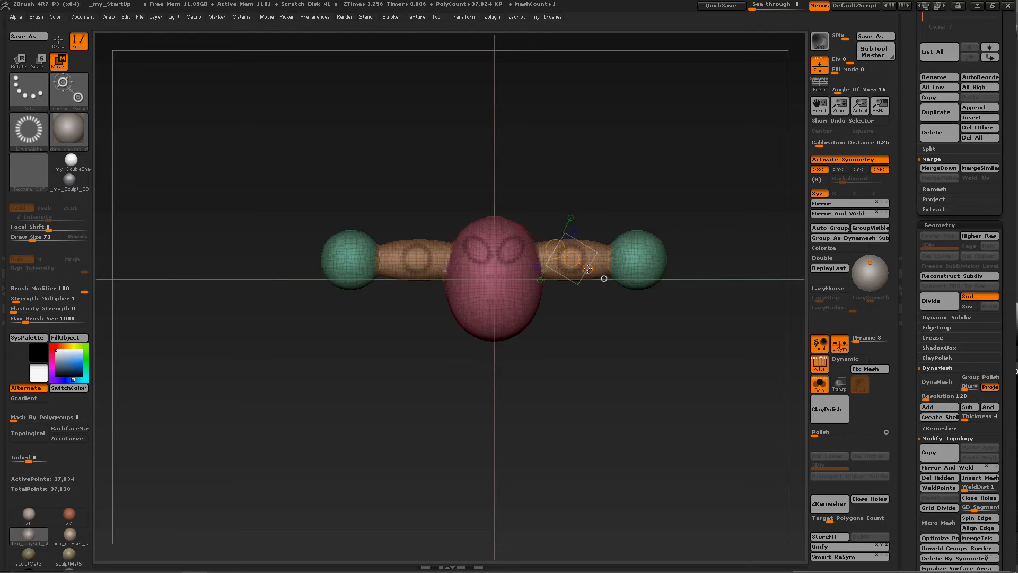
{"action": "key", "text": "y"}
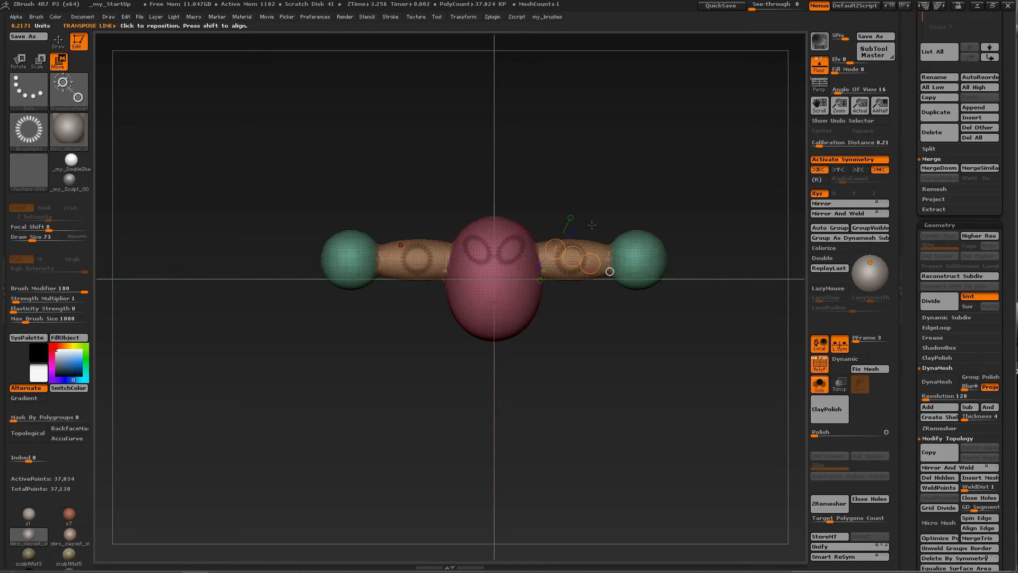
{"action": "key", "text": "q"}
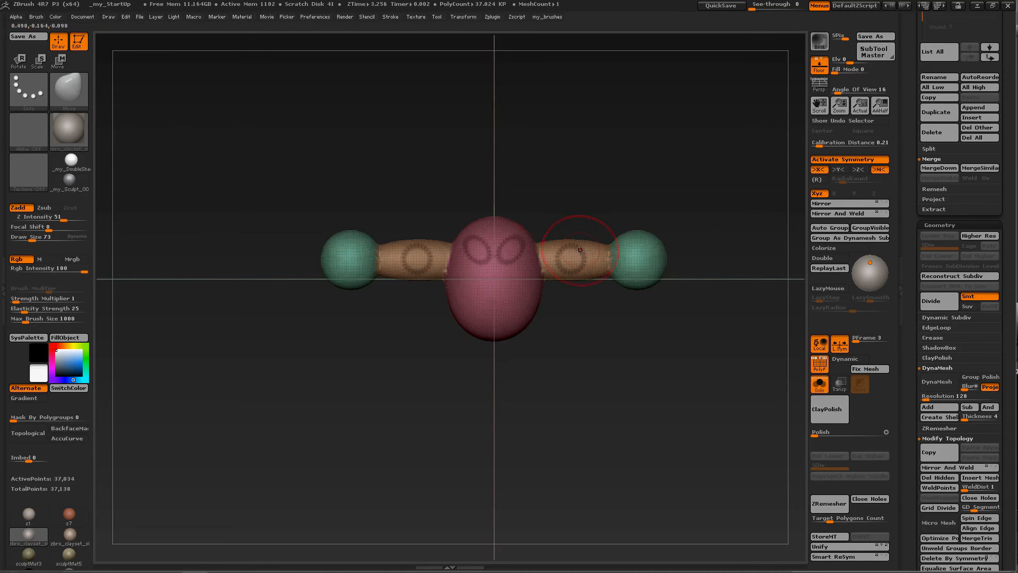
Frame the mesh and switch to the standard Transpose brush
{"action": "key", "text": "f"}
{"action": "left_click_drag", "start_coordinate": [581, 293], "coordinate": [539, 229]}
{"action": "key", "text": "b"}
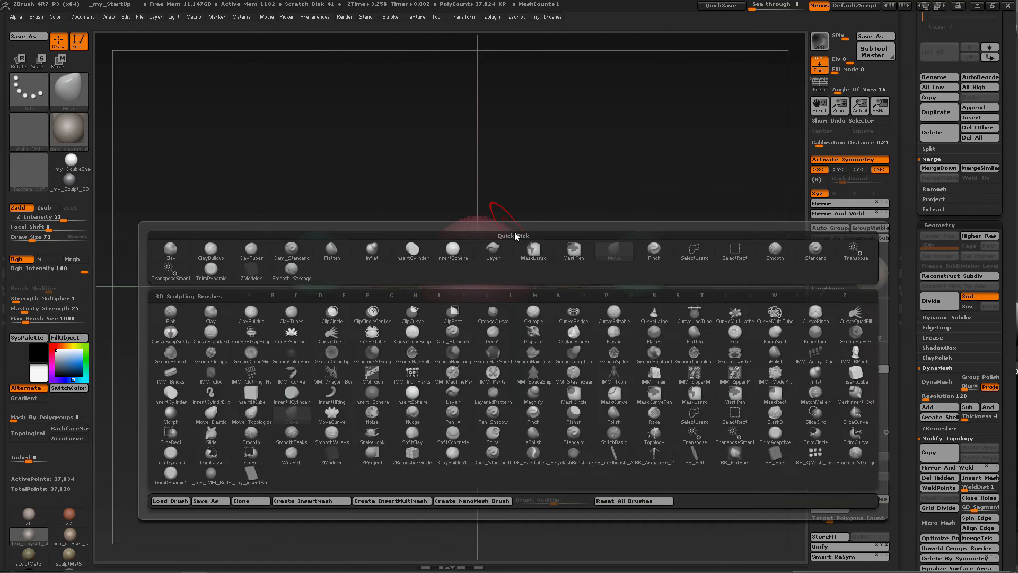
{"action": "key", "text": "t"}
{"action": "mouse_move", "coordinate": [746, 442]}
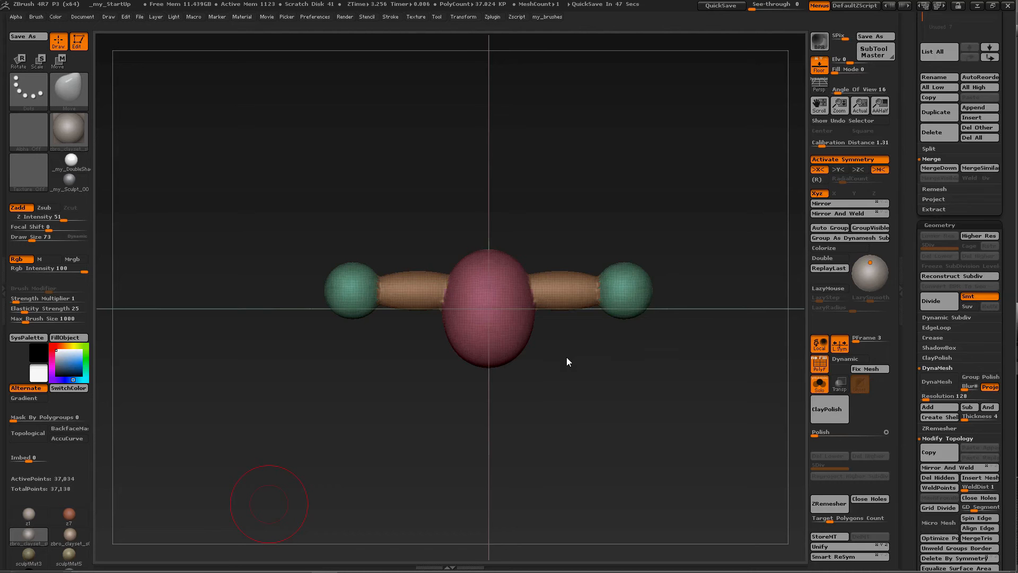
{"action": "key", "text": "b"}
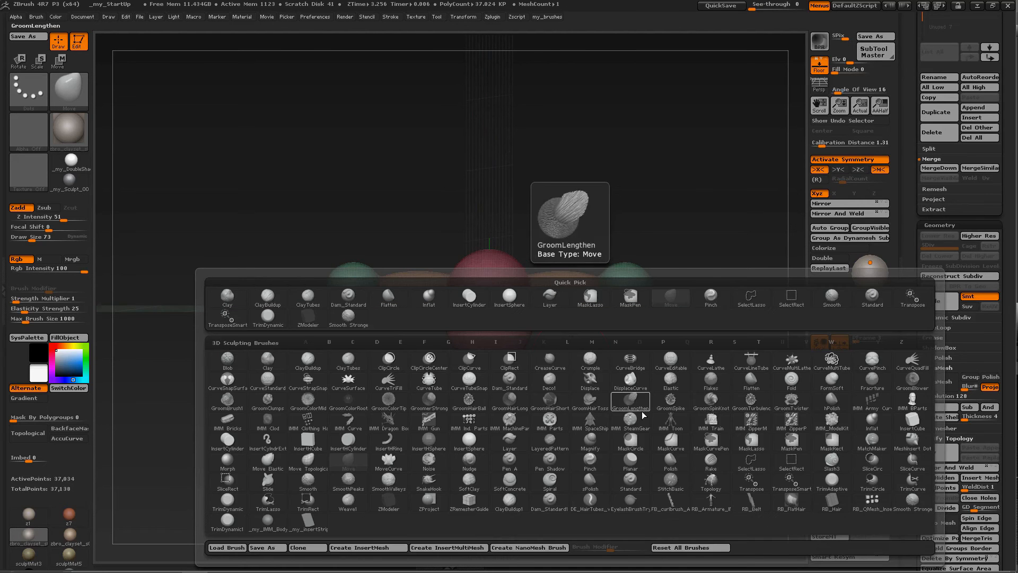
{"action": "key", "text": "t"}
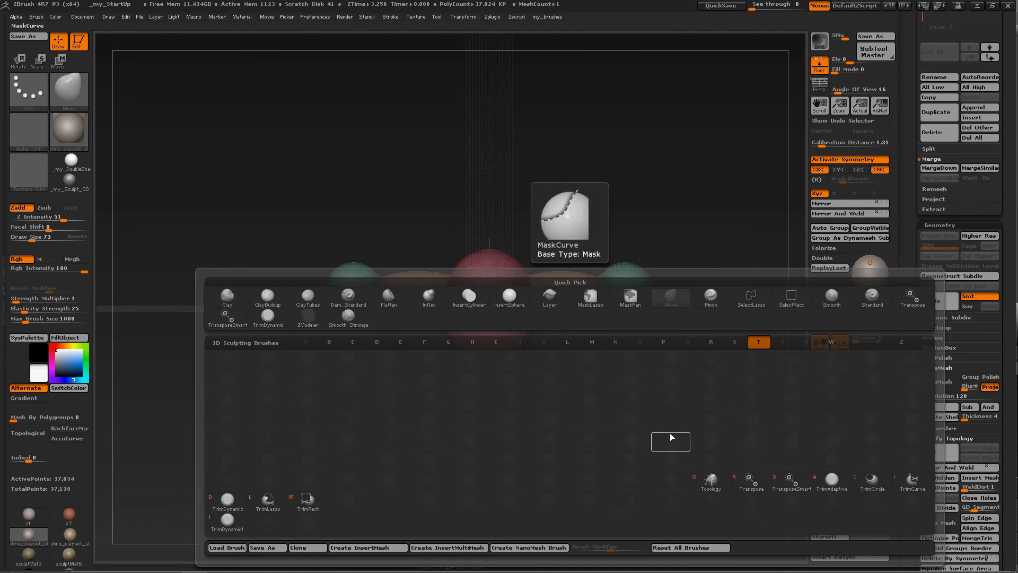
{"action": "left_click", "coordinate": [750, 484]}
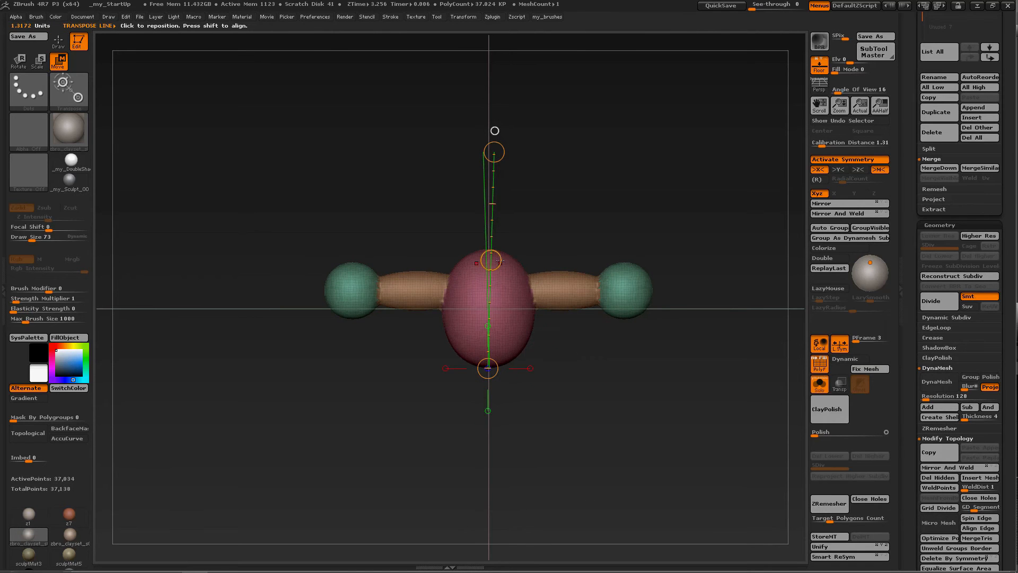
Move the Transpose line off centre and mask the red body upward along the centre line, about 1.07 units and again about 0.53 units
{"action": "left_click_drag", "start_coordinate": [500, 260], "coordinate": [594, 227]}
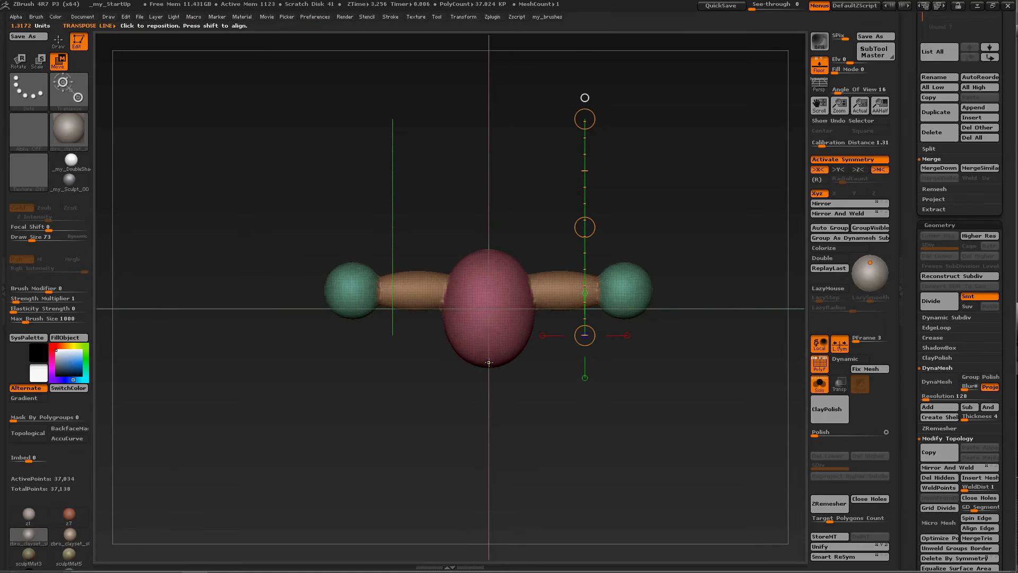
{"action": "left_click_drag", "start_coordinate": [488, 363], "coordinate": [491, 186], "text": "ctrl"}
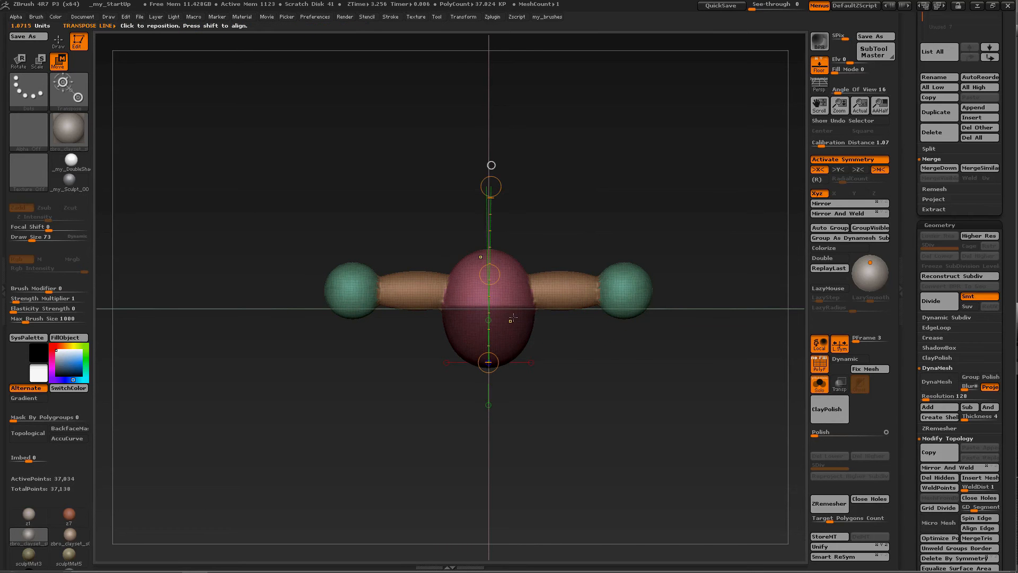
{"action": "left_click_drag", "start_coordinate": [513, 319], "coordinate": [527, 303]}
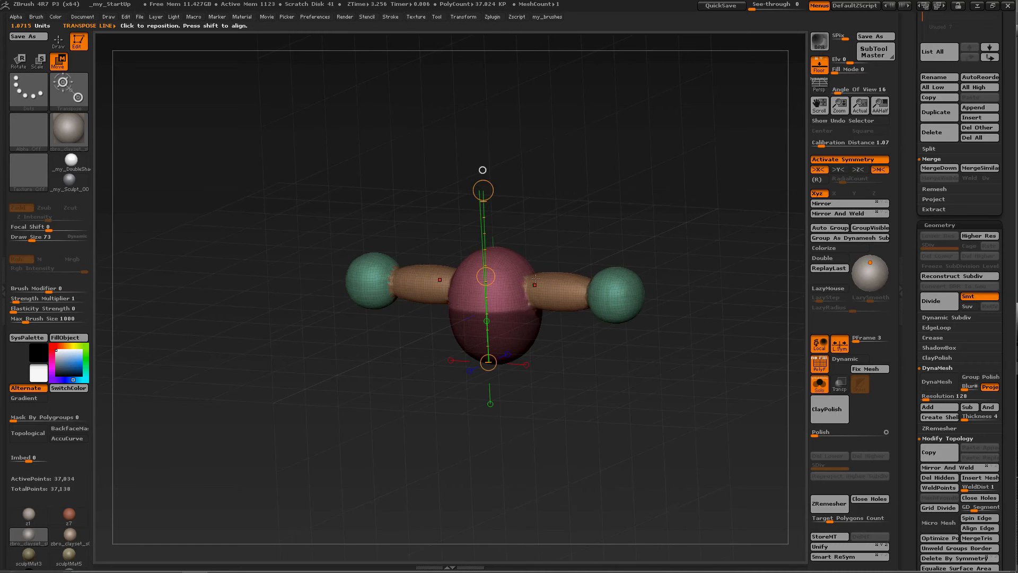
{"action": "right_click_drag", "start_coordinate": [535, 279], "coordinate": [541, 231]}
{"action": "left_click_drag", "start_coordinate": [497, 272], "coordinate": [566, 240]}
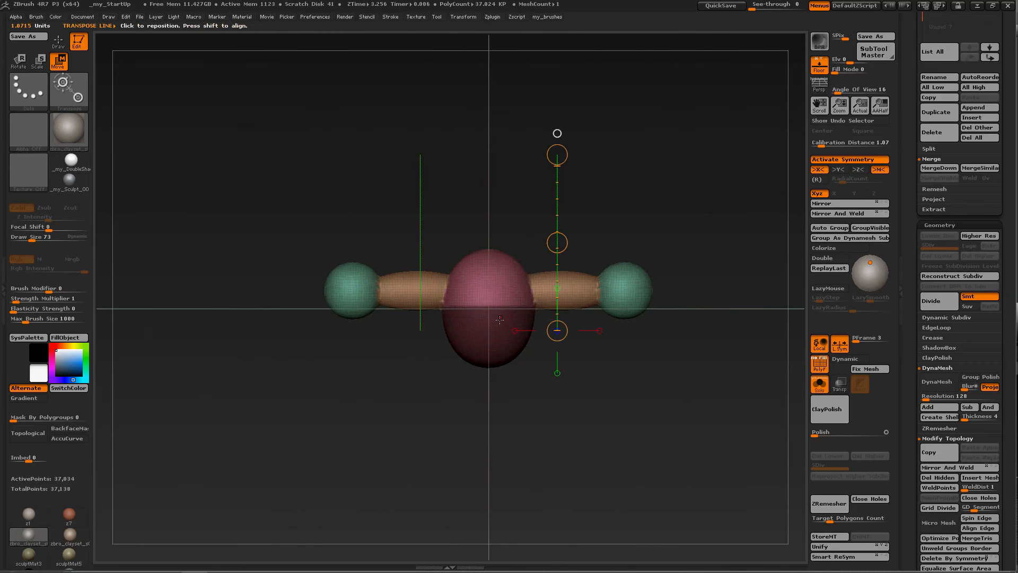
{"action": "left_click_drag", "start_coordinate": [489, 323], "coordinate": [551, 225]}
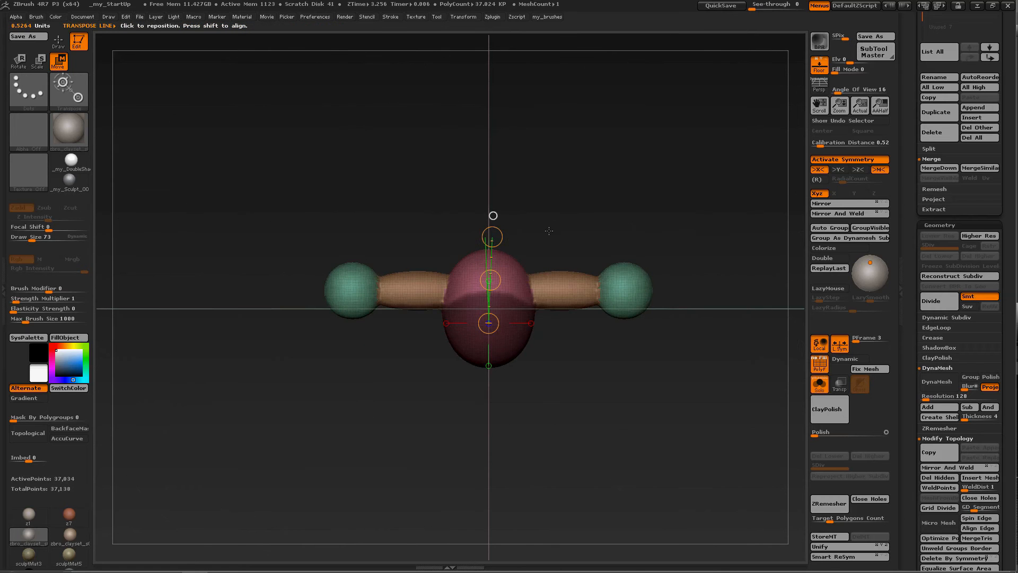
Switch to the TransposeSmart brush, clear the mask, and move its line off centre to the green sphere
{"action": "key", "text": "b"}
{"action": "key", "text": "t"}
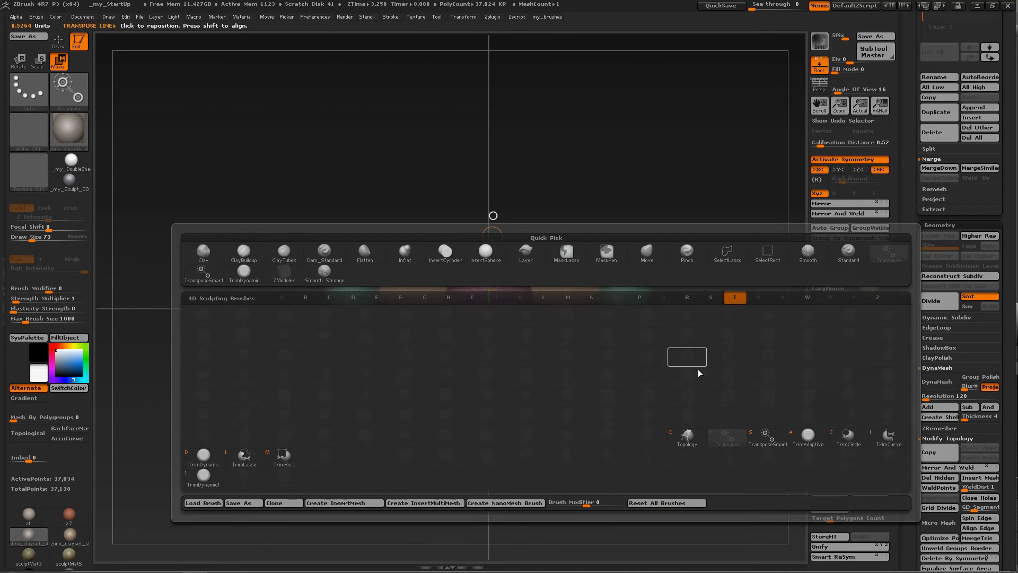
{"action": "left_click", "coordinate": [767, 439]}
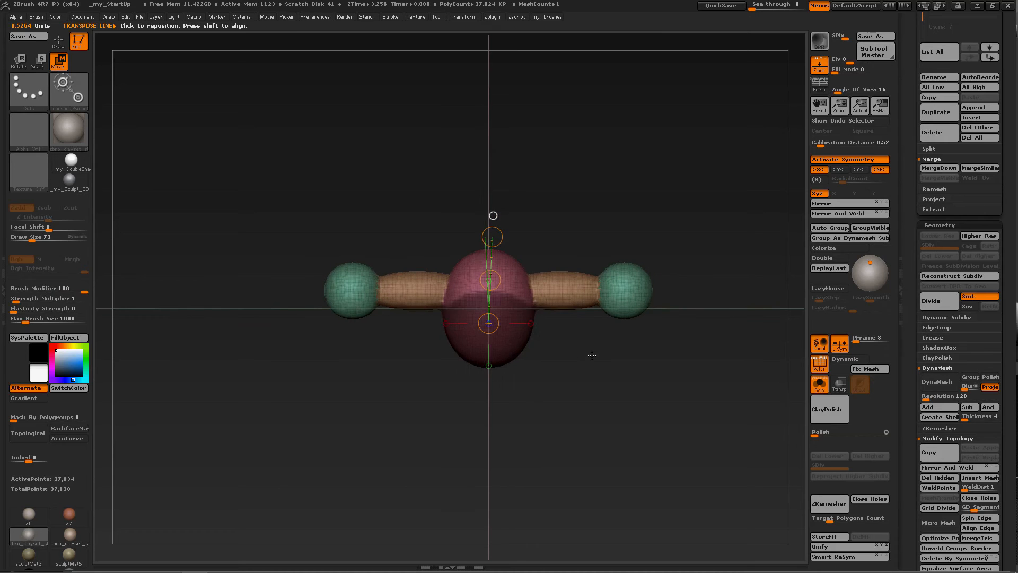
{"action": "key", "text": "shift"}
{"action": "left_click_drag", "start_coordinate": [499, 280], "coordinate": [641, 246]}
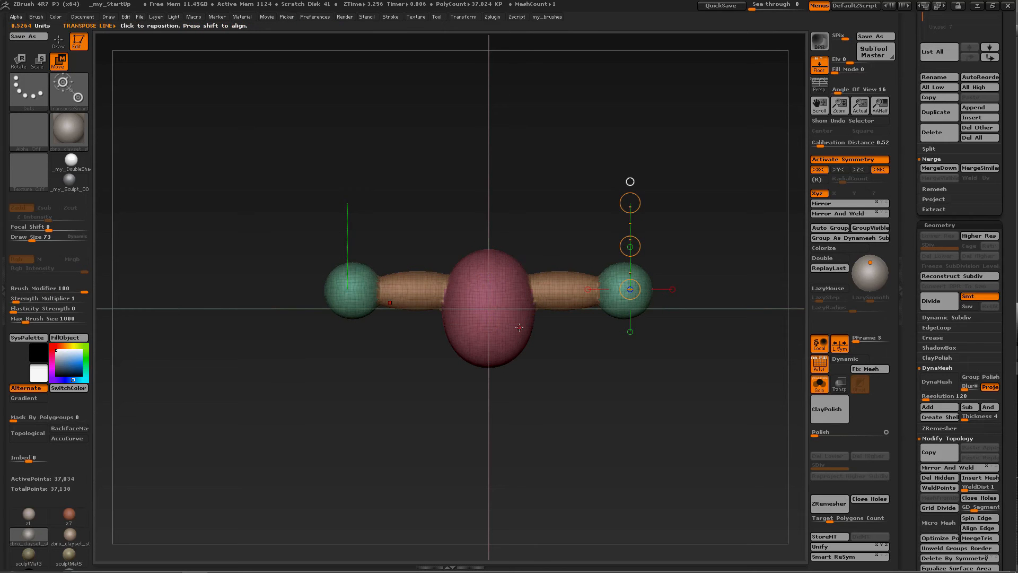
Mask part of the red body with a diagonal TransposeSmart line about 1.1 units long drawn outward below the arm, and clear the mask
{"action": "left_click_drag", "start_coordinate": [518, 328], "coordinate": [645, 458]}
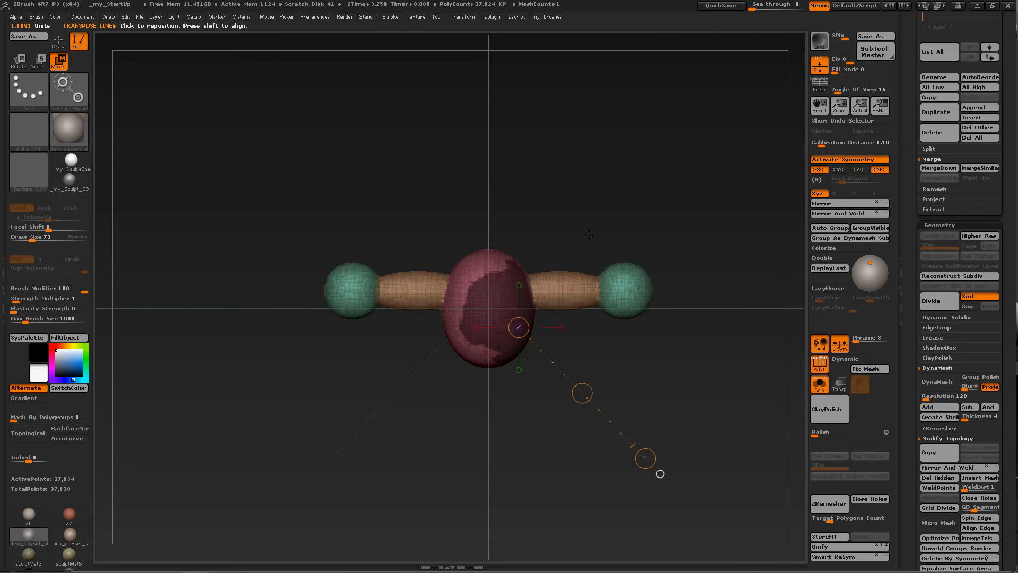
{"action": "left_click_drag", "start_coordinate": [588, 194], "coordinate": [604, 214], "text": "ctrl"}
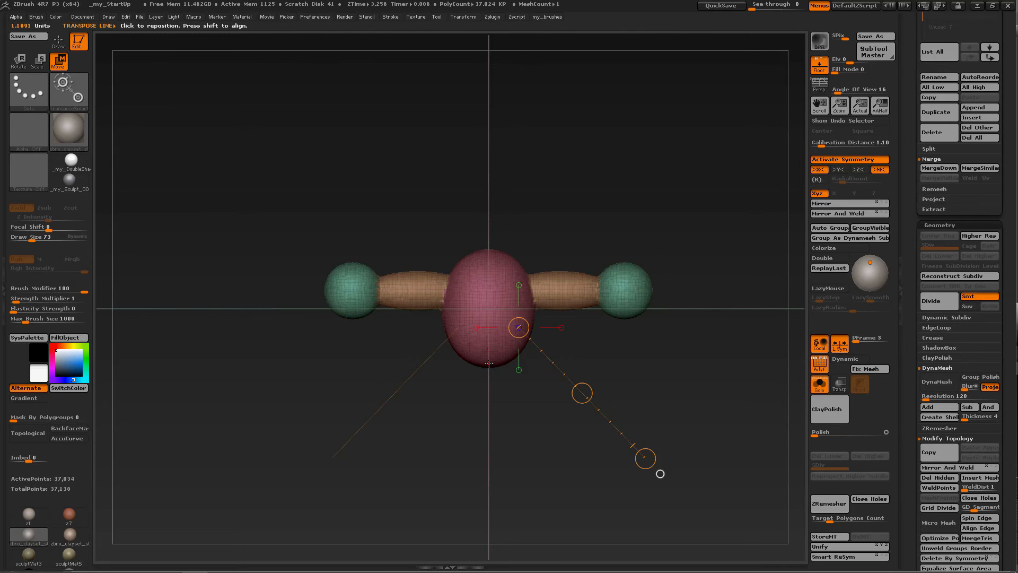
Mask the red body with a centred TransposeSmart line about 1.27 units long from its base upward, and return to Draw mode
{"action": "mouse_move", "coordinate": [488, 363]}
{"action": "left_mouse_down", "text": "shift"}
{"action": "mouse_move", "coordinate": [483, 144]}
{"action": "mouse_move", "coordinate": [484, 154]}
{"action": "left_mouse_up", "text": "shift"}
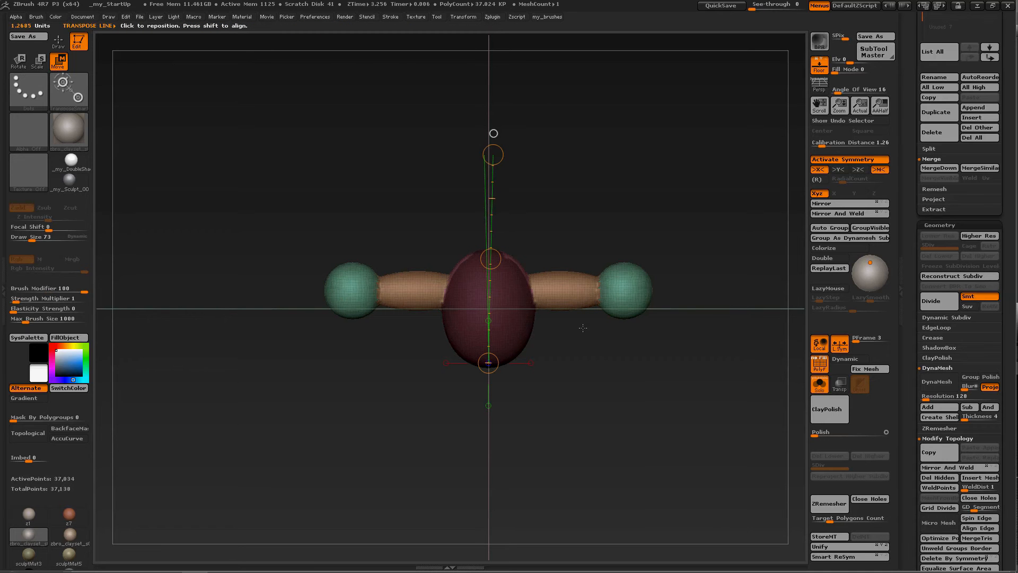
{"action": "left_click_drag", "start_coordinate": [582, 322], "coordinate": [561, 320]}
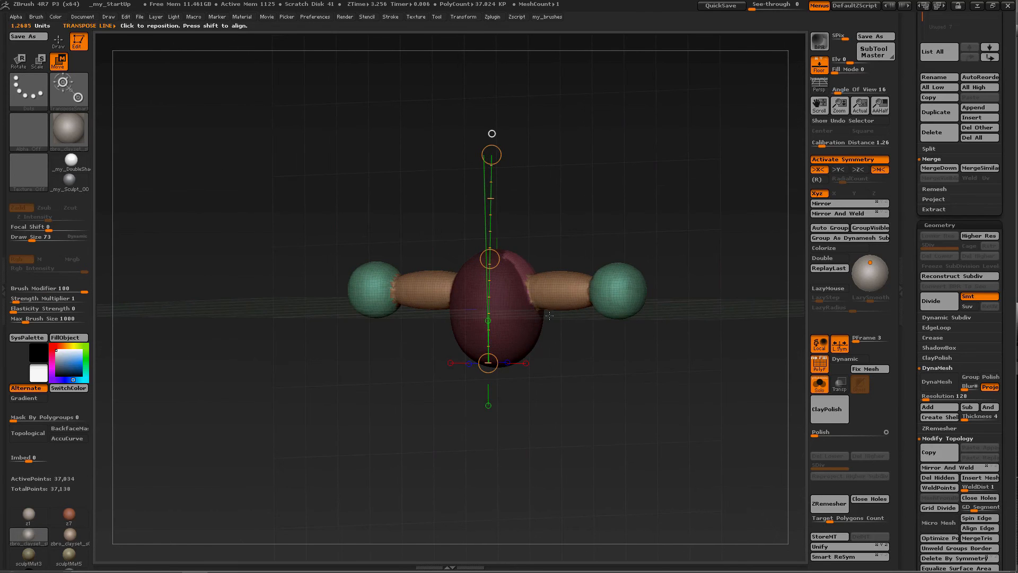
{"action": "key", "text": "q"}
{"action": "key", "text": "f"}
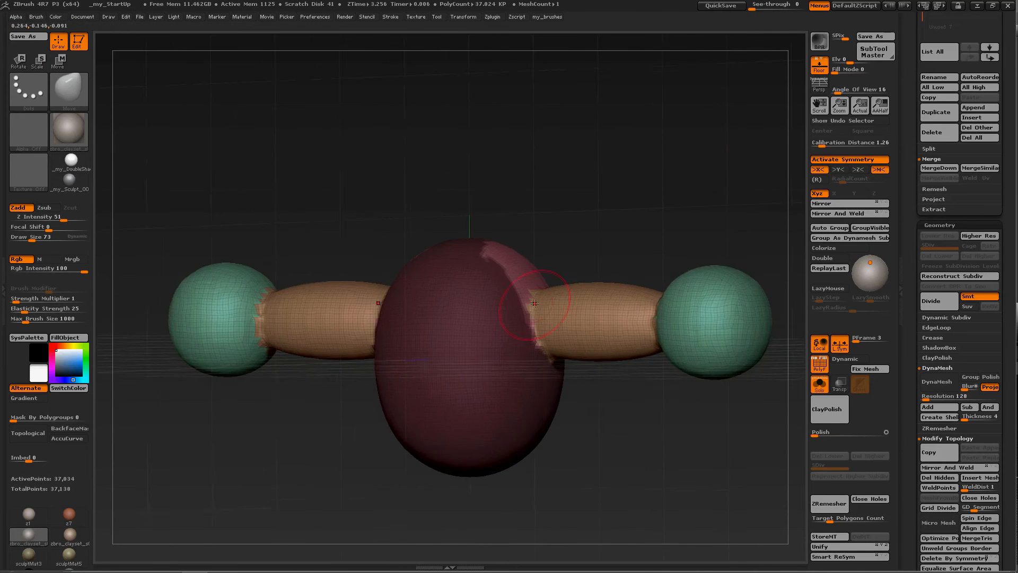
Add the unmasked upper rim of the red body to the mask with MaskLasso, and clear the whole mask
{"action": "key", "text": "b"}
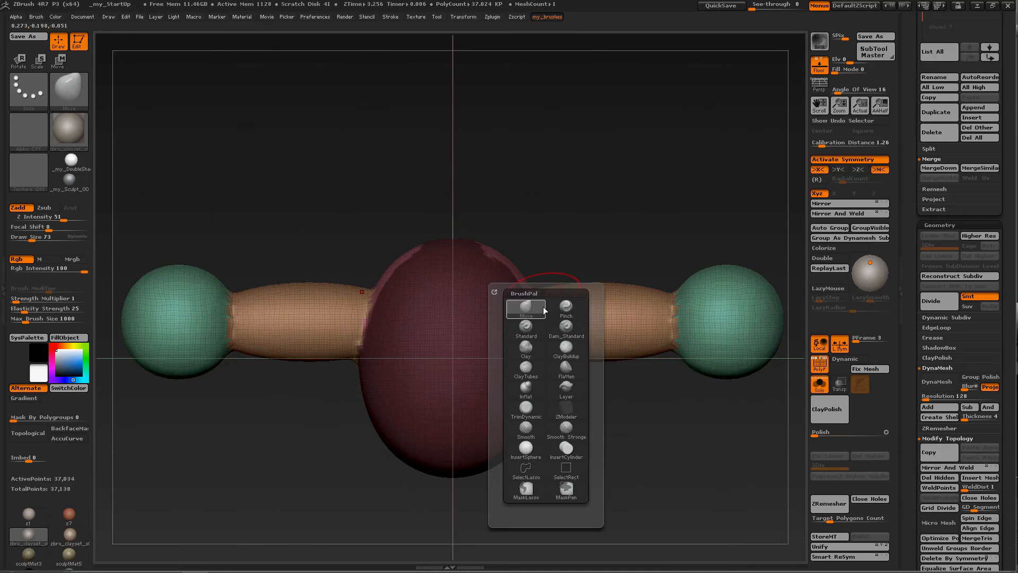
{"action": "left_click", "coordinate": [525, 475]}
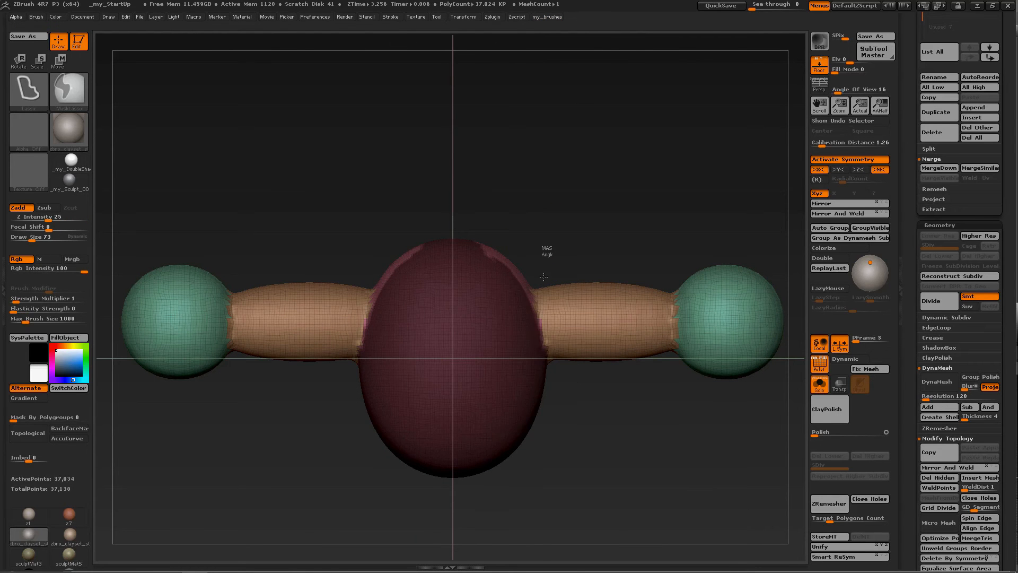
{"action": "mouse_move", "coordinate": [537, 302]}
{"action": "left_mouse_down", "text": "ctrl"}
{"action": "mouse_move", "coordinate": [541, 265]}
{"action": "mouse_move", "coordinate": [429, 304]}
{"action": "mouse_move", "coordinate": [422, 217]}
{"action": "left_mouse_up", "text": "ctrl"}
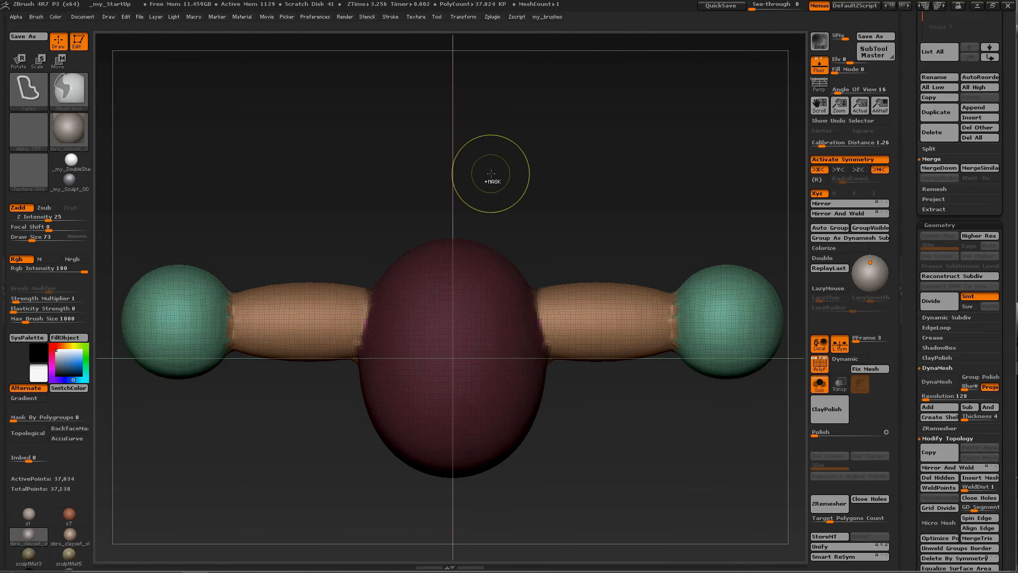
{"action": "left_click_drag", "start_coordinate": [519, 240], "coordinate": [504, 210]}
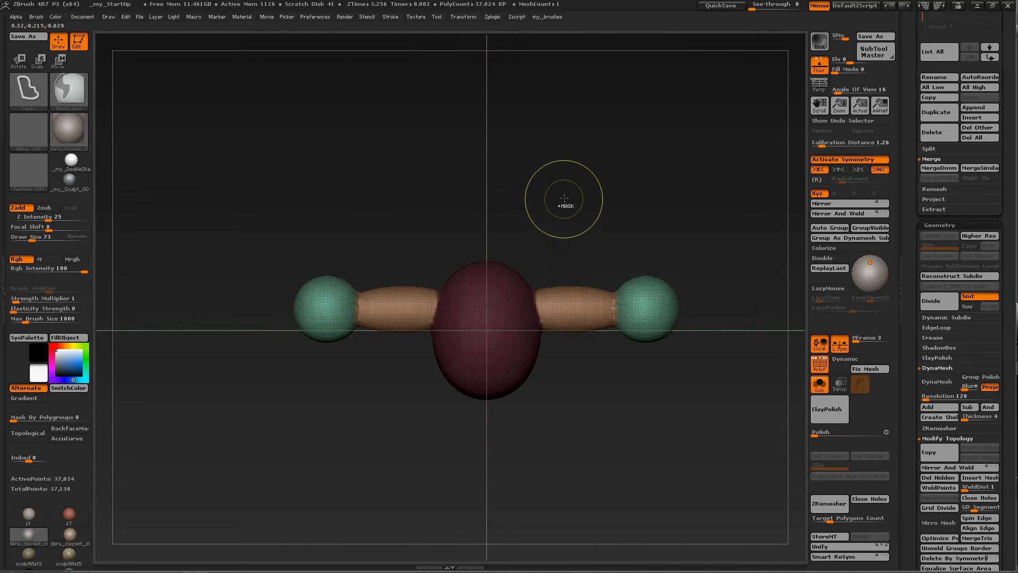
{"action": "left_click_drag", "start_coordinate": [564, 200], "coordinate": [581, 226], "text": "ctrl"}
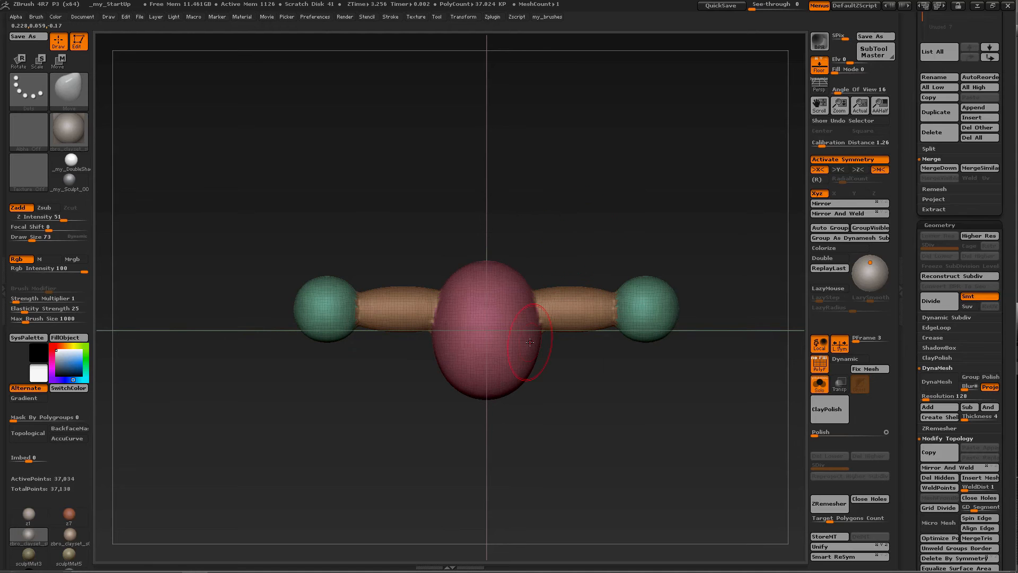
Move the TransposeSmart line off centre and mask the red body again with a centred upward line about 1.1 units long
{"action": "key", "text": "w"}
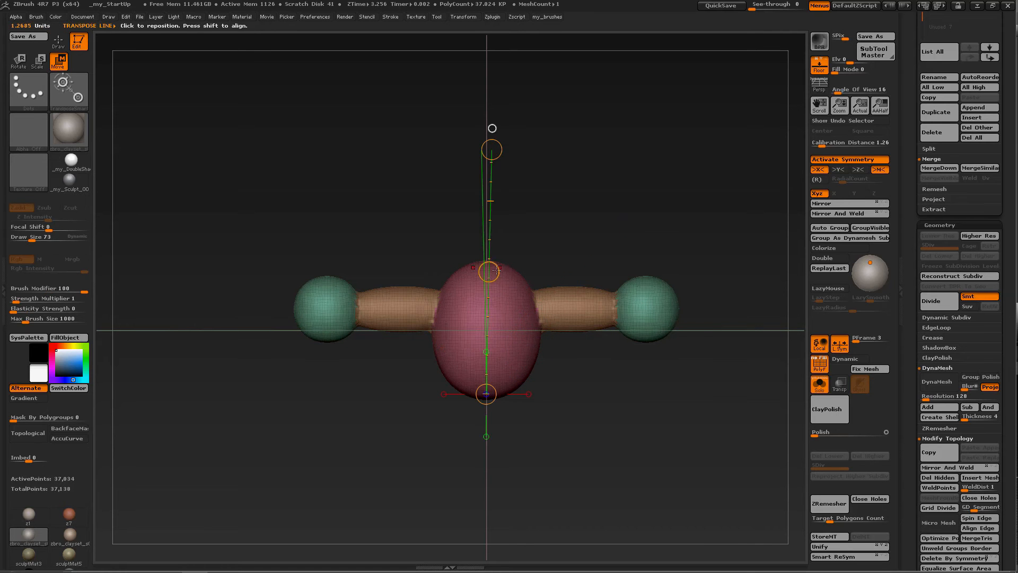
{"action": "left_click_drag", "start_coordinate": [496, 269], "coordinate": [613, 242]}
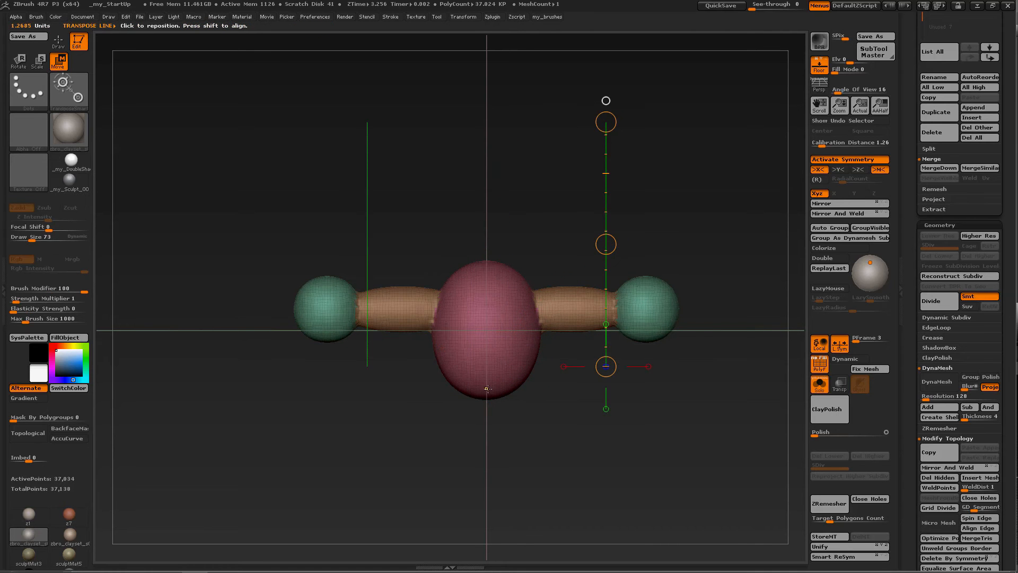
{"action": "left_click_drag", "start_coordinate": [484, 360], "coordinate": [486, 147], "text": "ctrl"}
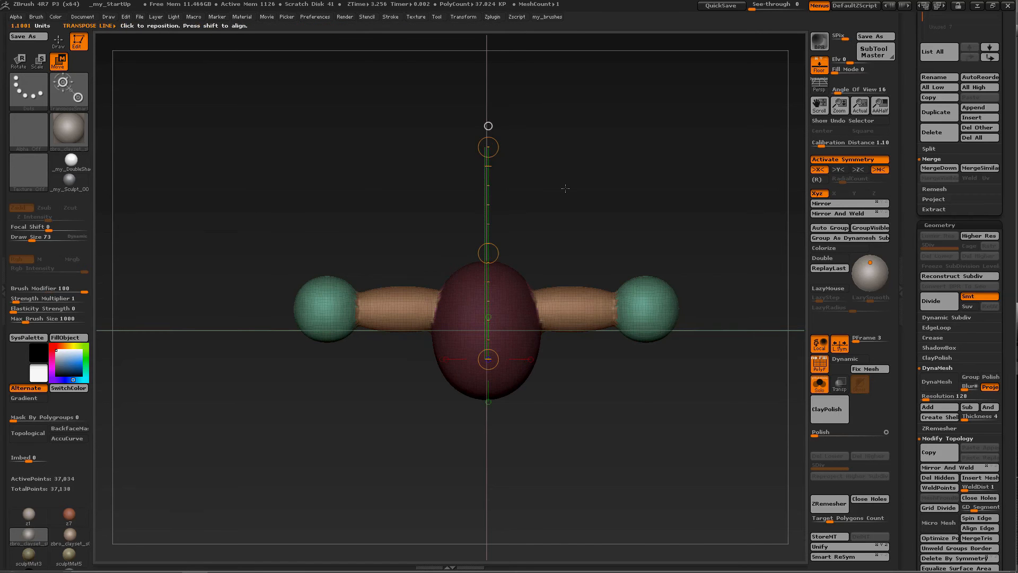
{"action": "left_click_drag", "start_coordinate": [563, 189], "coordinate": [473, 230]}
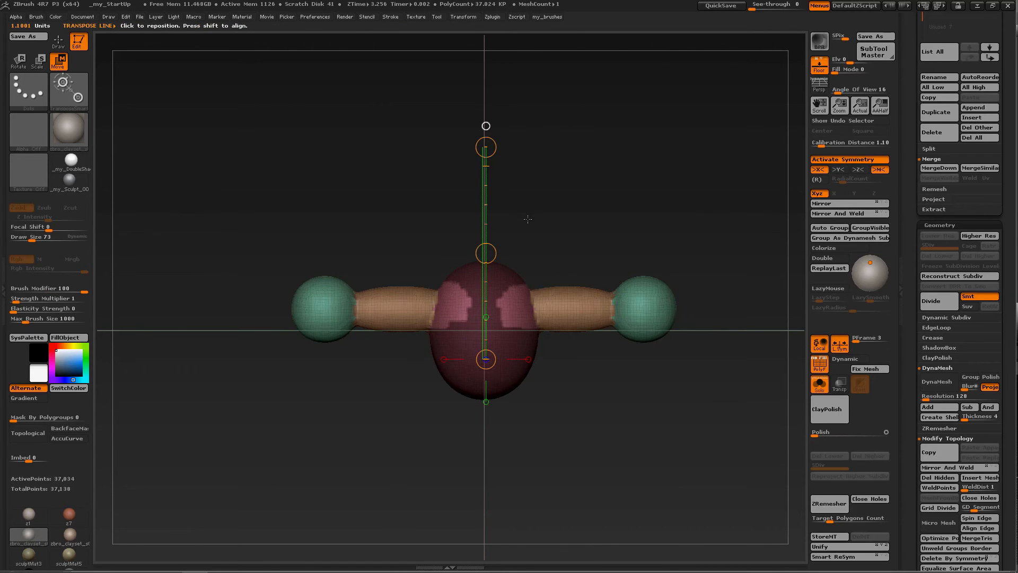
{"action": "left_click_drag", "start_coordinate": [528, 217], "coordinate": [619, 212]}
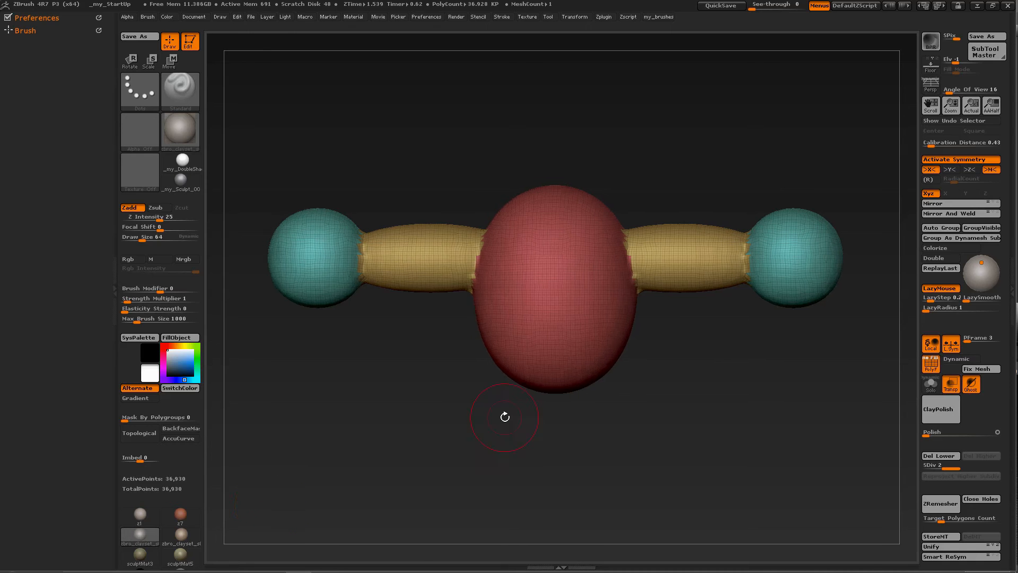
{"action": "key", "text": "b"}
{"action": "key", "text": "t"}
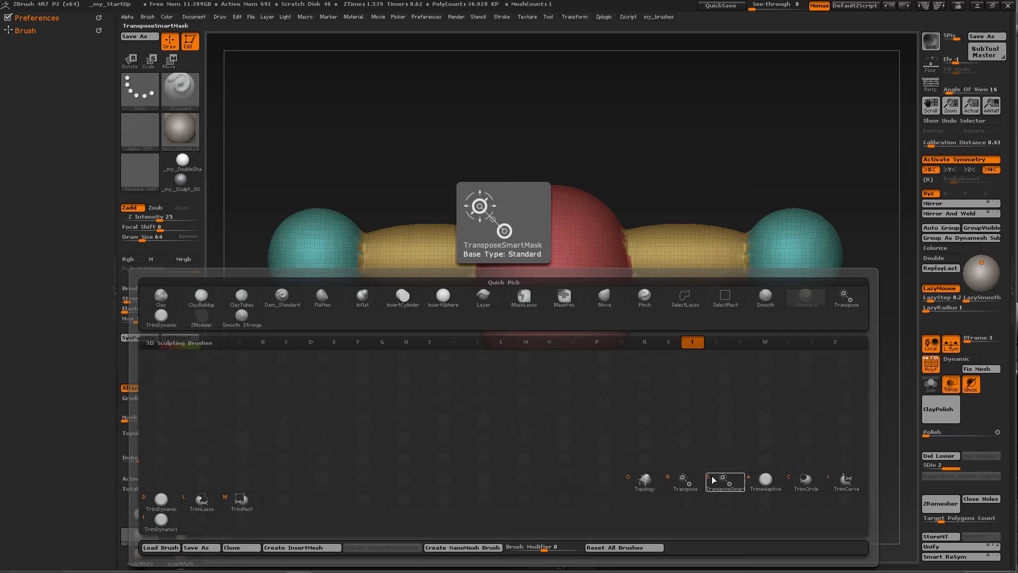
{"action": "left_click_drag", "start_coordinate": [531, 157], "coordinate": [533, 154]}
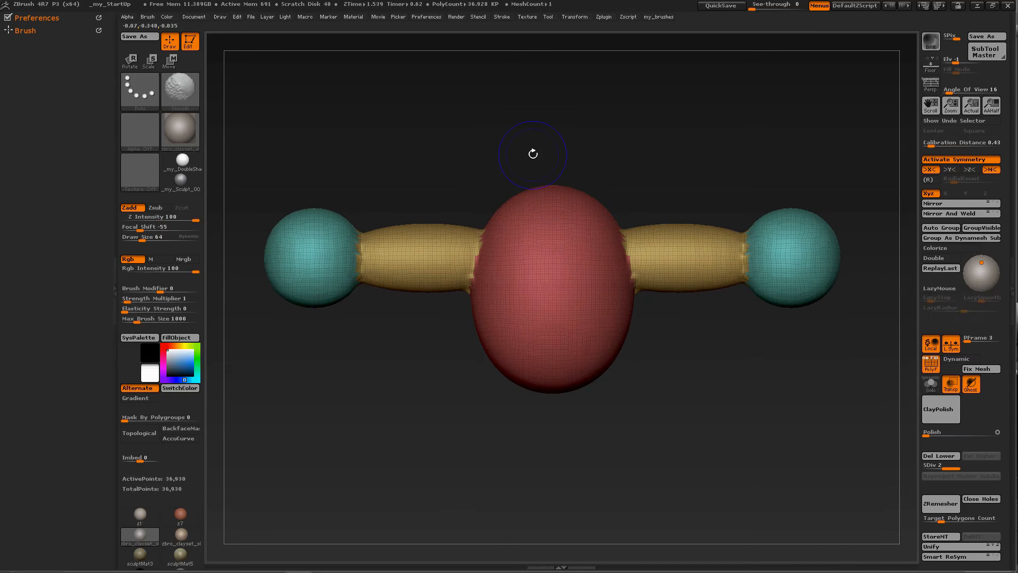
Expand the brush's curve settings and open the Edit Curve fade-off graph
{"action": "left_click", "coordinate": [26, 31]}
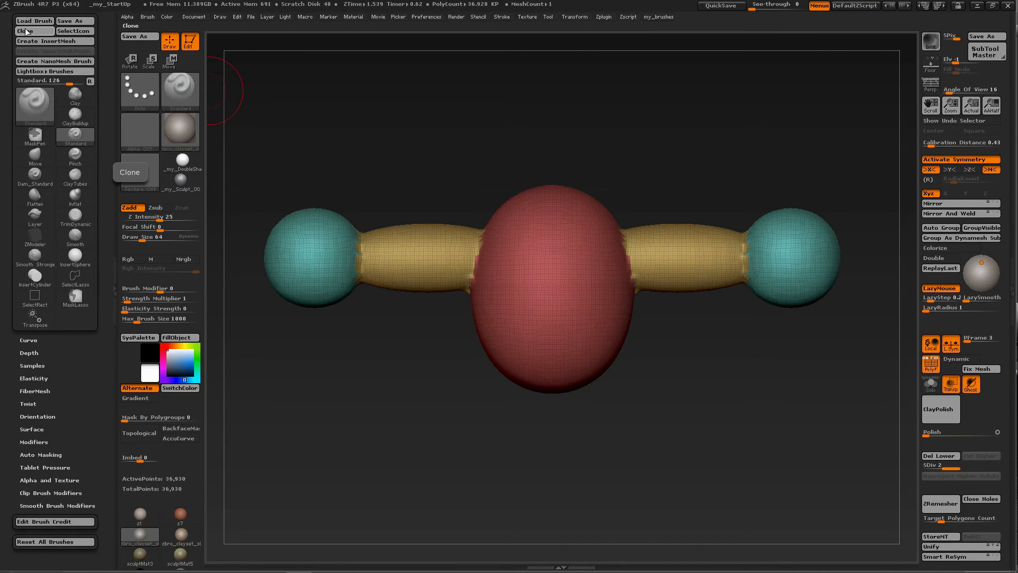
{"action": "left_click", "coordinate": [28, 340]}
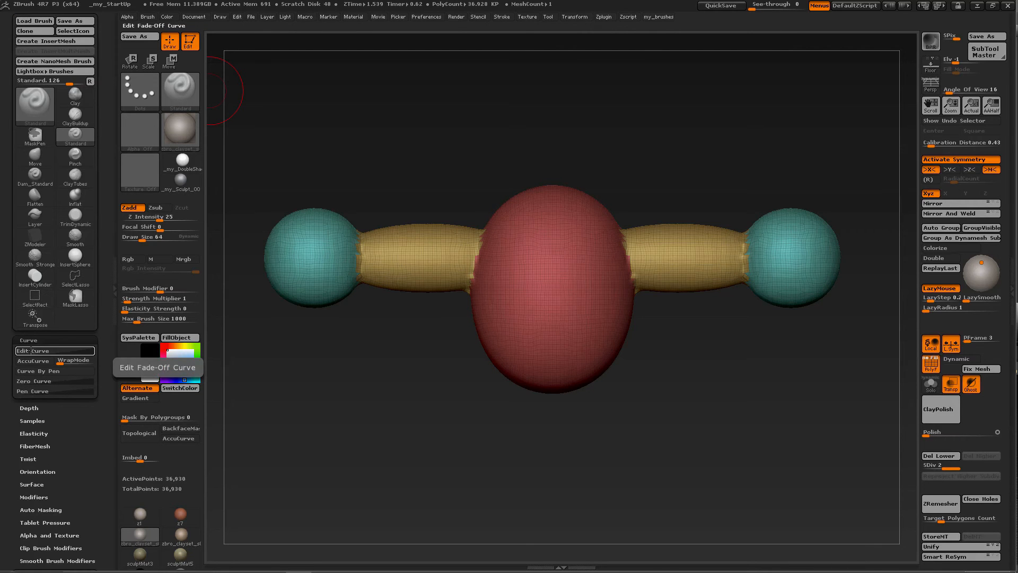
{"action": "left_click", "coordinate": [30, 350]}
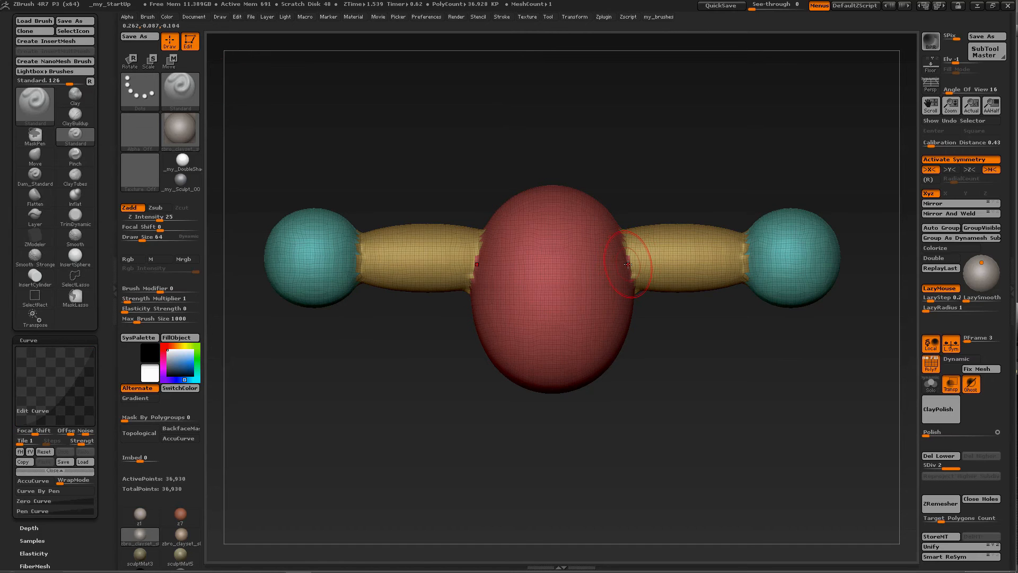
Draw a horizontal Transpose line about 0.49 units long from the red body to the arm's outer end, and bend the arms upward in Move mode
{"action": "key", "text": "w"}
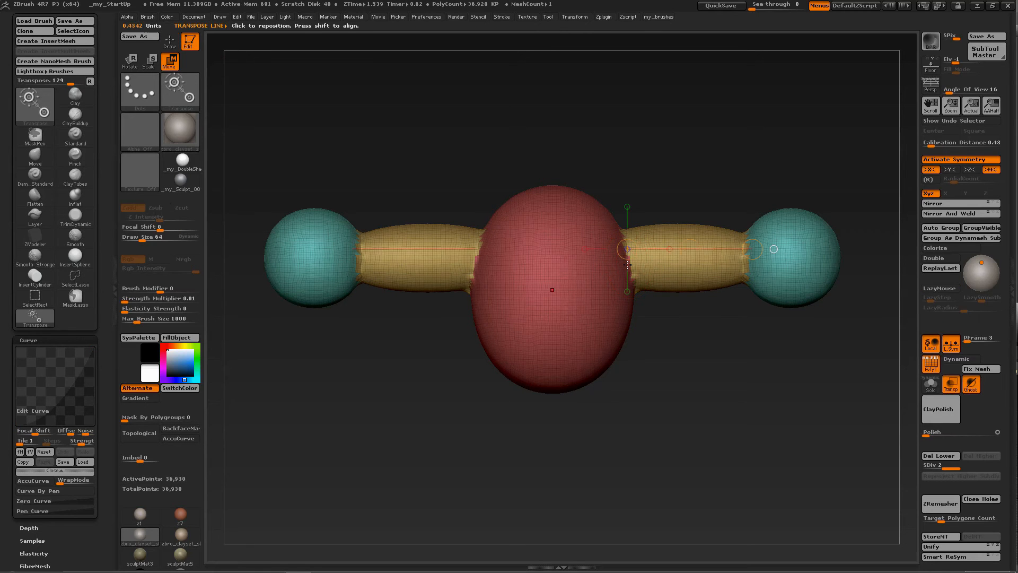
{"action": "left_click_drag", "start_coordinate": [593, 269], "coordinate": [735, 270]}
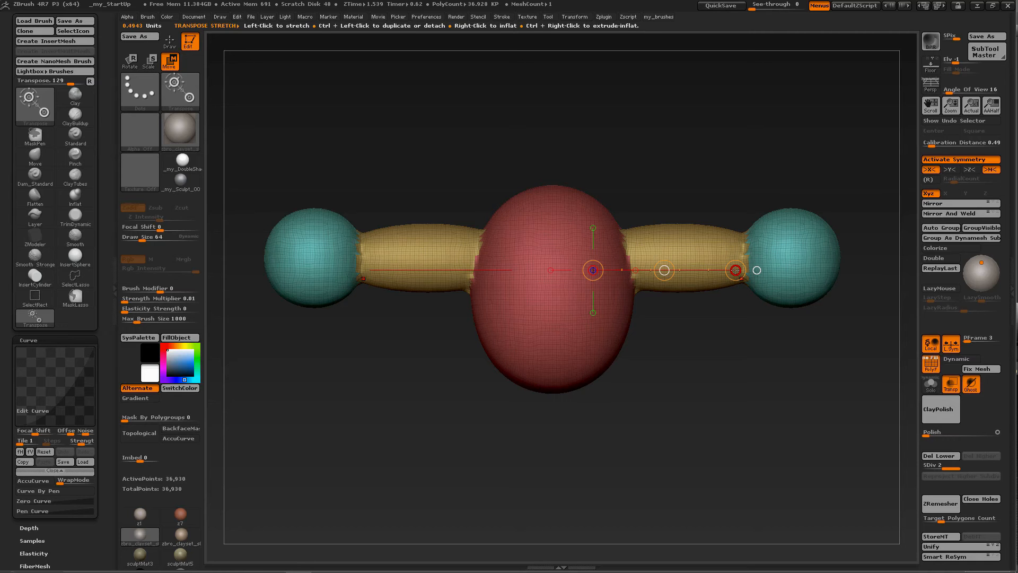
{"action": "mouse_move", "coordinate": [735, 270]}
{"action": "left_mouse_down"}
{"action": "mouse_move", "coordinate": [689, 212]}
{"action": "mouse_move", "coordinate": [698, 216]}
{"action": "left_mouse_up"}
{"action": "key", "text": "ctrl"}
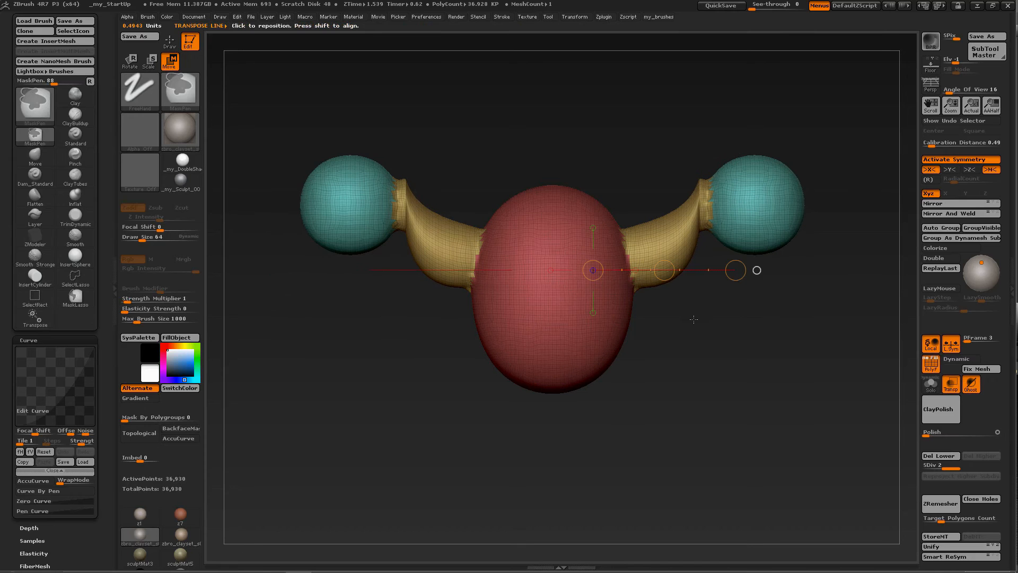
{"action": "key", "text": "ctrl+z"}
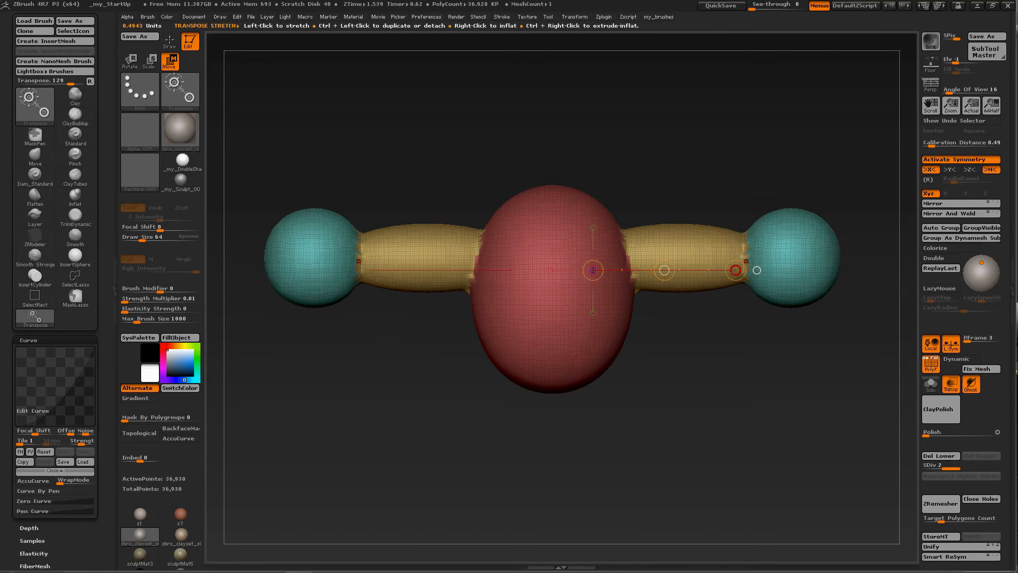
{"action": "left_click_drag", "start_coordinate": [736, 270], "coordinate": [696, 218]}
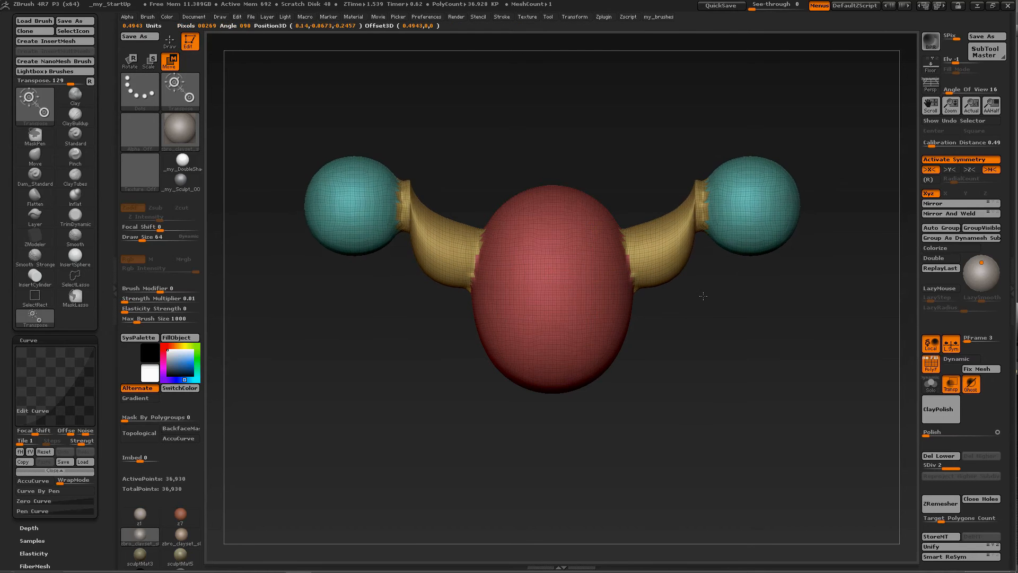
Leave a reduced snapshot of the bent model in the canvas's upper-left area, and undo the bend on the live model placed below it
{"action": "left_click_drag", "start_coordinate": [705, 293], "coordinate": [439, 171], "text": "alt"}
{"action": "key", "text": "shift+s"}
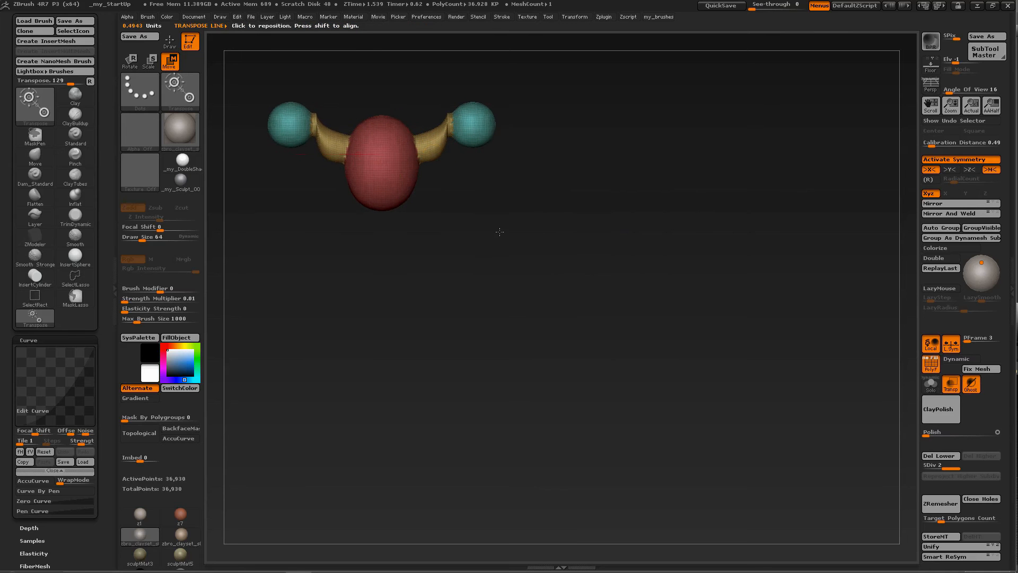
{"action": "left_click_drag", "start_coordinate": [498, 232], "coordinate": [698, 401], "text": "alt"}
{"action": "key", "text": "ctrl+z"}
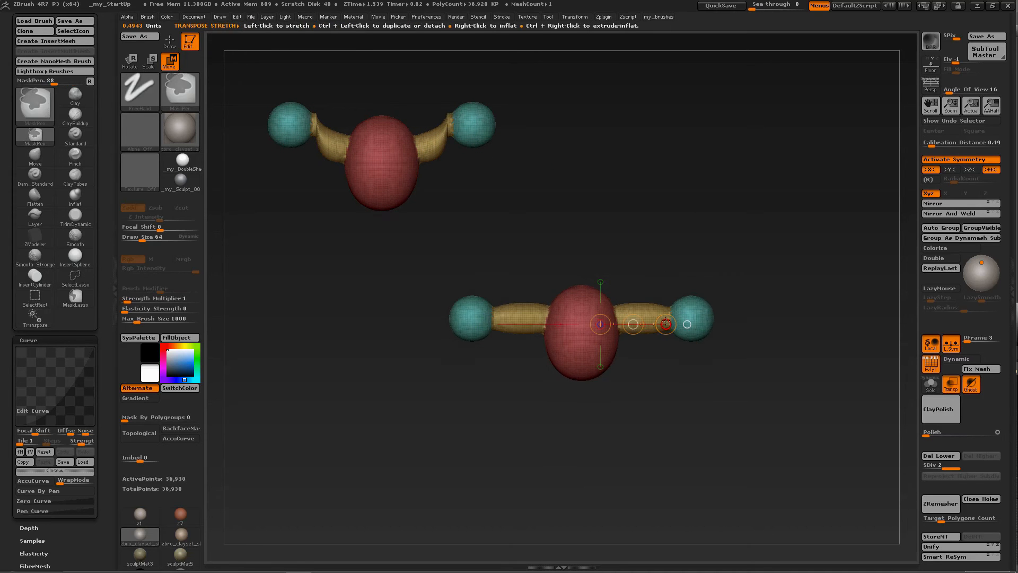
{"action": "left_click_drag", "start_coordinate": [651, 296], "coordinate": [710, 386], "text": "alt"}
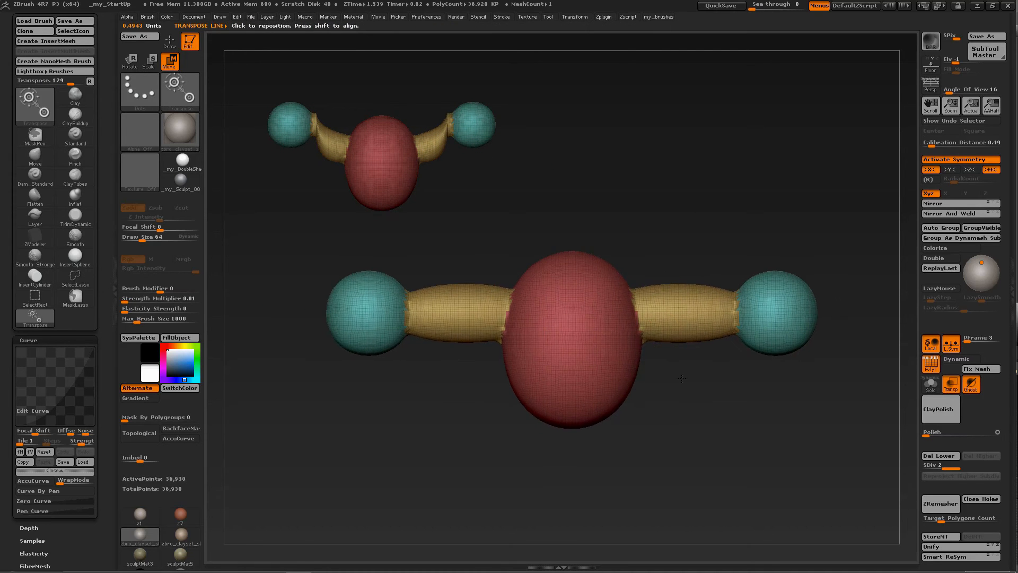
Add a fade-off curve point at about H 0.14, V 0.82, try bending the arms upward with it, and undo the bend
{"action": "left_click_drag", "start_coordinate": [53, 388], "coordinate": [28, 363]}
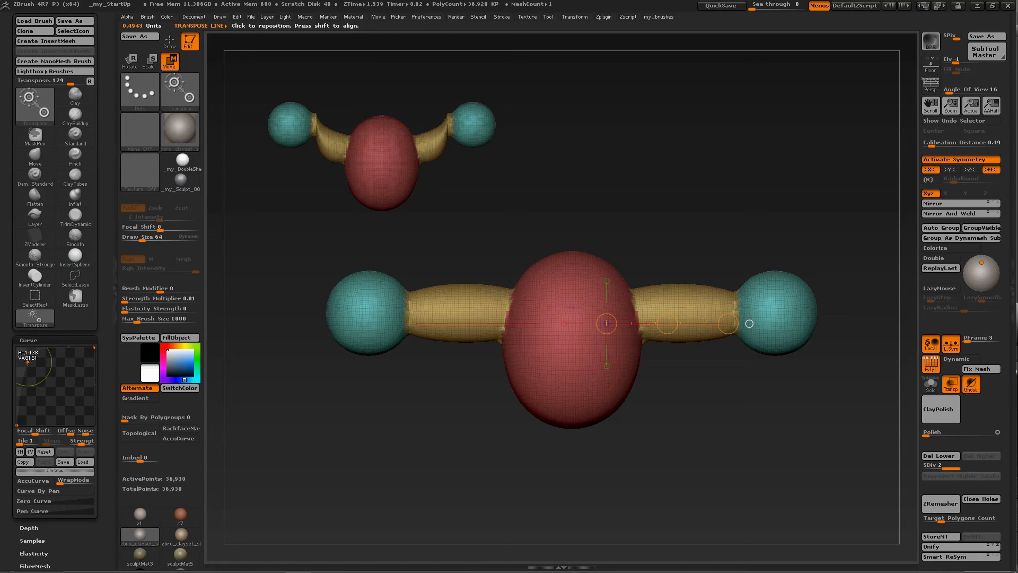
{"action": "left_click_drag", "start_coordinate": [720, 307], "coordinate": [673, 260]}
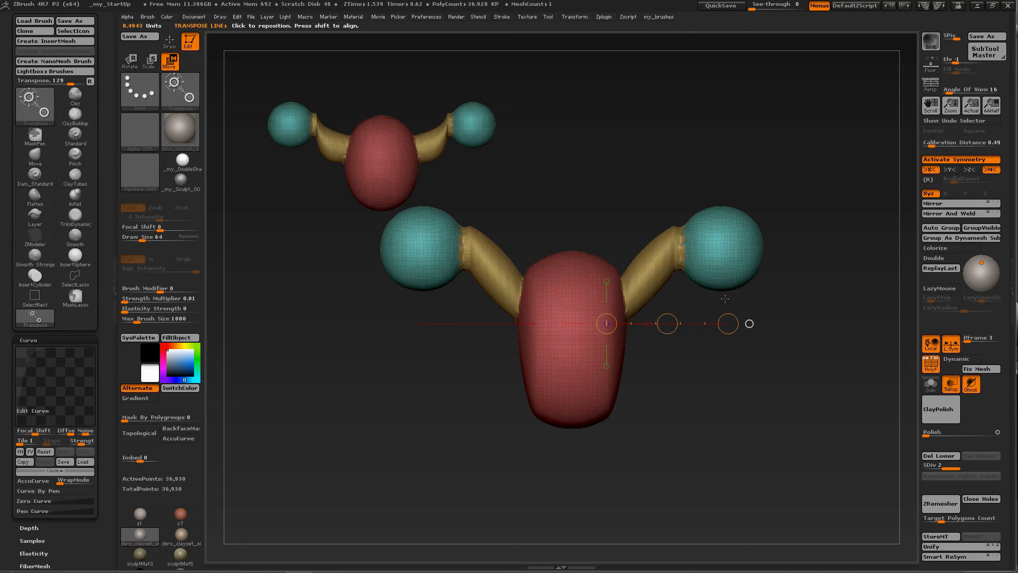
{"action": "key", "text": "ctrl+z"}
Add alternating high and low points to the fade-off curve, try moving the arms into a downward zigzag, and undo the move
{"action": "left_click_drag", "start_coordinate": [538, 323], "coordinate": [394, 323]}
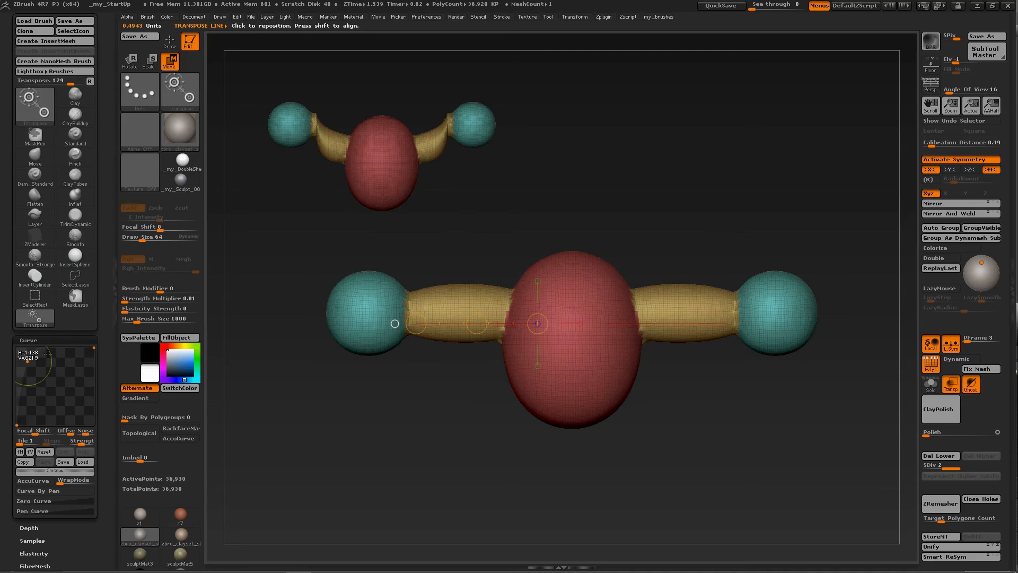
{"action": "left_click_drag", "start_coordinate": [49, 364], "coordinate": [43, 366]}
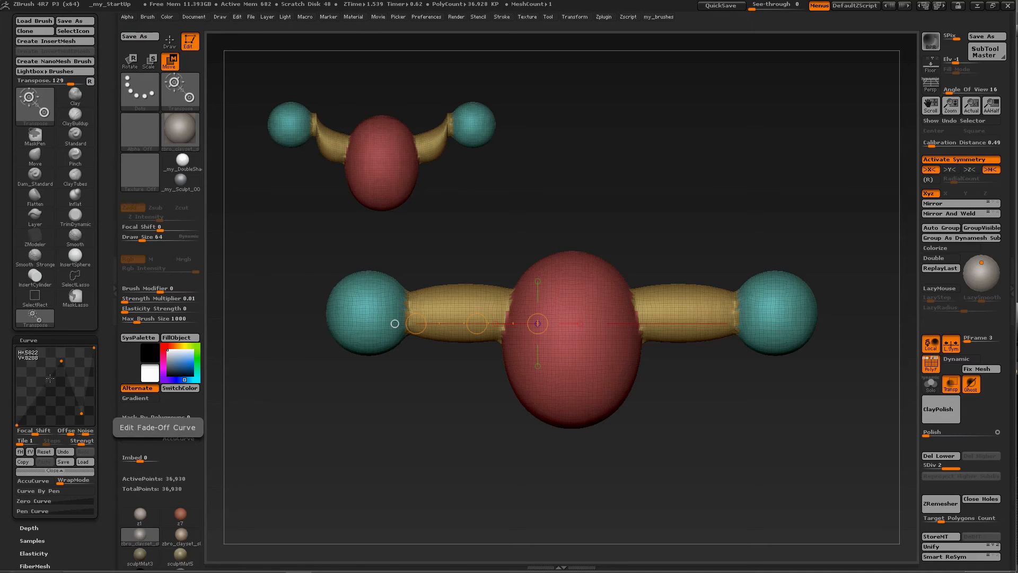
{"action": "left_click_drag", "start_coordinate": [51, 380], "coordinate": [33, 361]}
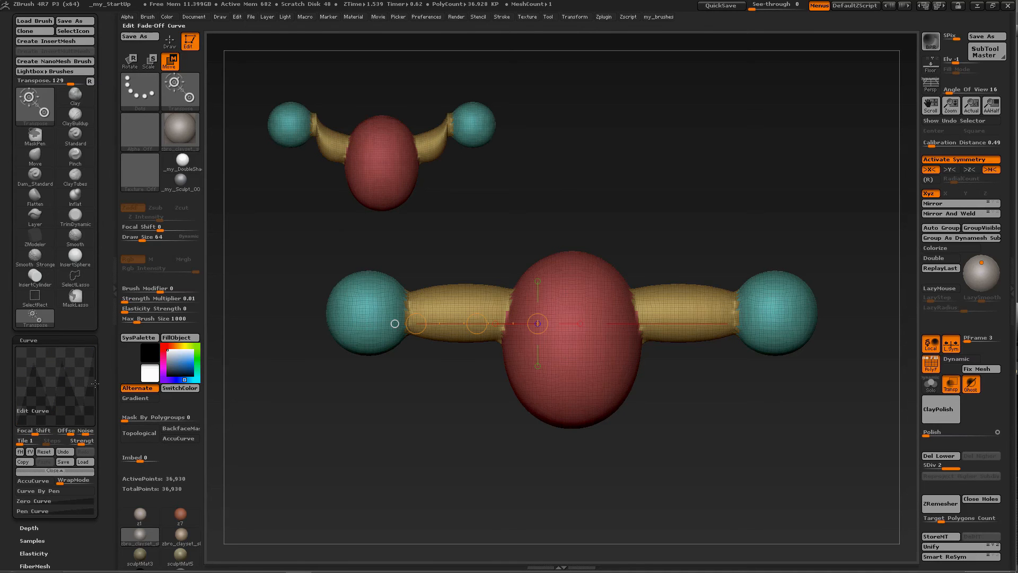
{"action": "left_click_drag", "start_coordinate": [394, 324], "coordinate": [735, 378]}
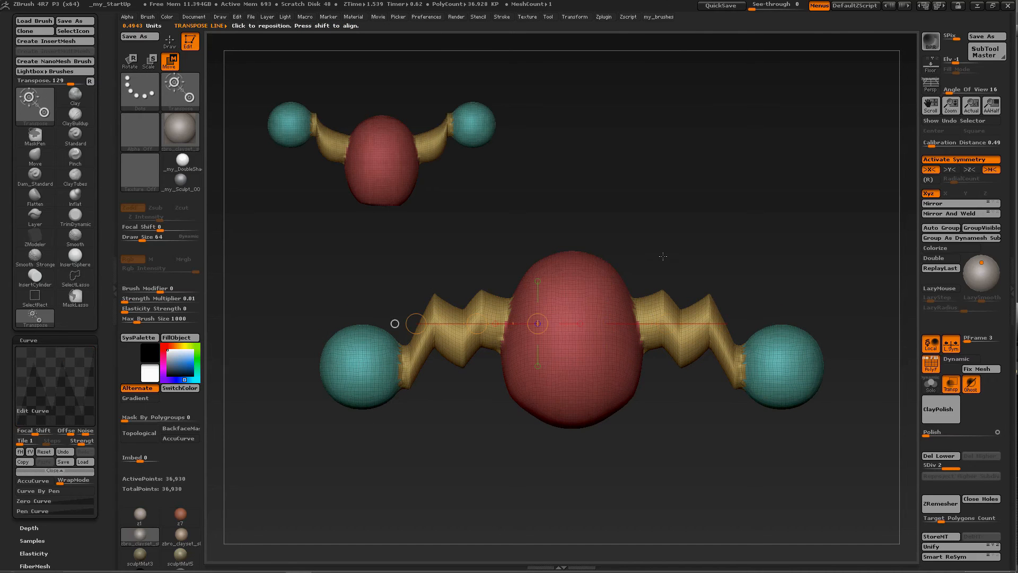
{"action": "key", "text": "ctrl+z"}
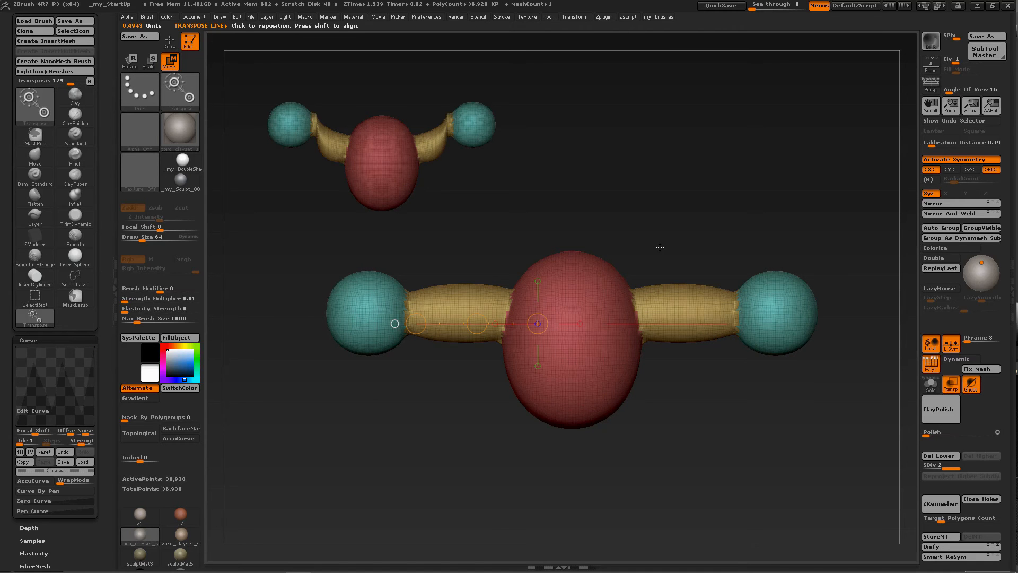
Switch to Scale mode, try scaling the arms from the Transpose line's middle circle with the zigzag curve, and undo the scaling
{"action": "key", "text": "e"}
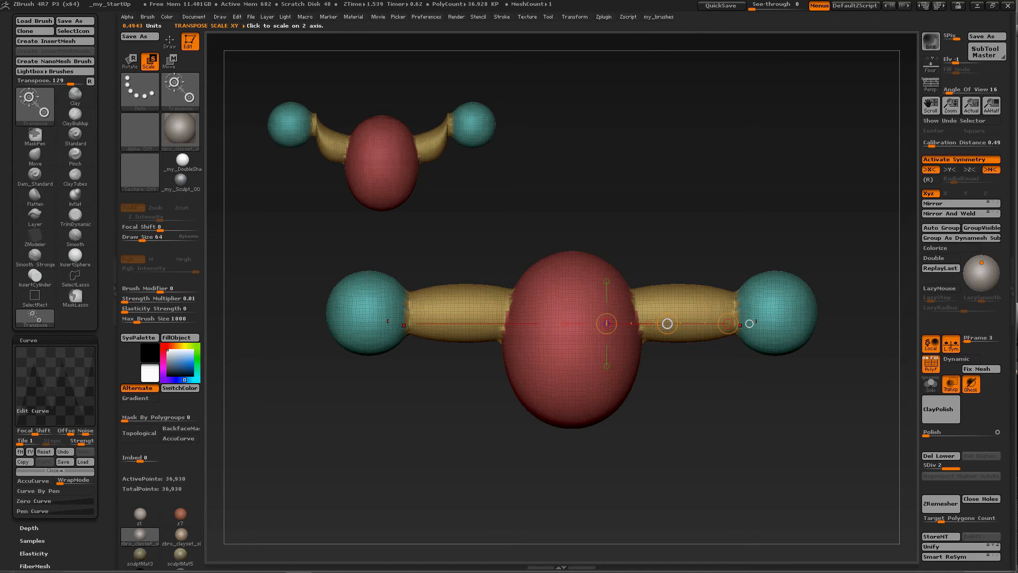
{"action": "left_click_drag", "start_coordinate": [667, 323], "coordinate": [688, 394]}
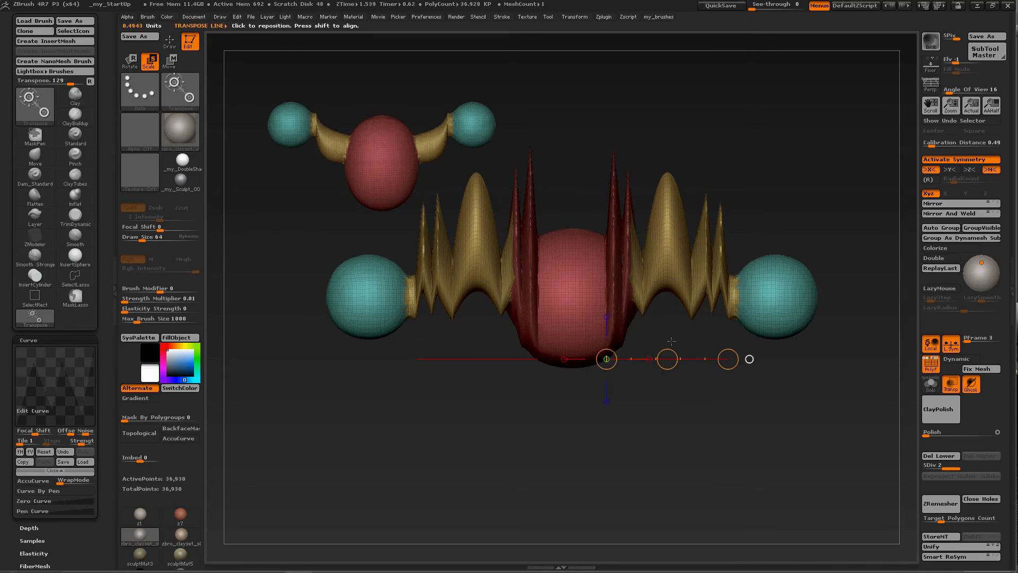
{"action": "key", "text": "ctrl+z"}
Redraw the Transpose line along the arm at about 0.39 units, try scaling the arms into disc-like ridges twice, and undo each attempt
{"action": "mouse_move", "coordinate": [667, 352]}
{"action": "left_mouse_down"}
{"action": "mouse_move", "coordinate": [673, 287]}
{"action": "mouse_move", "coordinate": [694, 288]}
{"action": "left_mouse_up"}
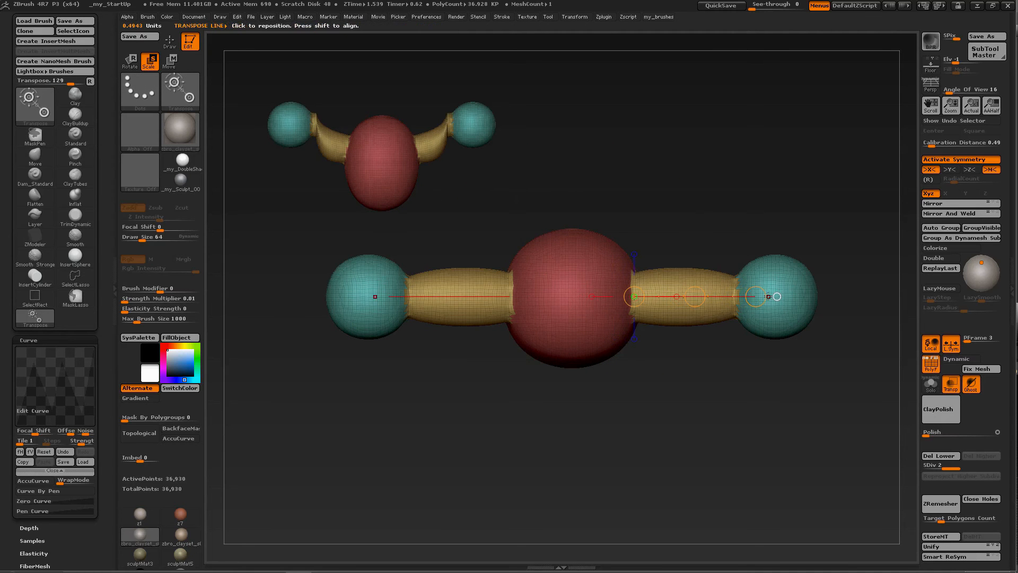
{"action": "left_click_drag", "start_coordinate": [774, 296], "coordinate": [674, 303]}
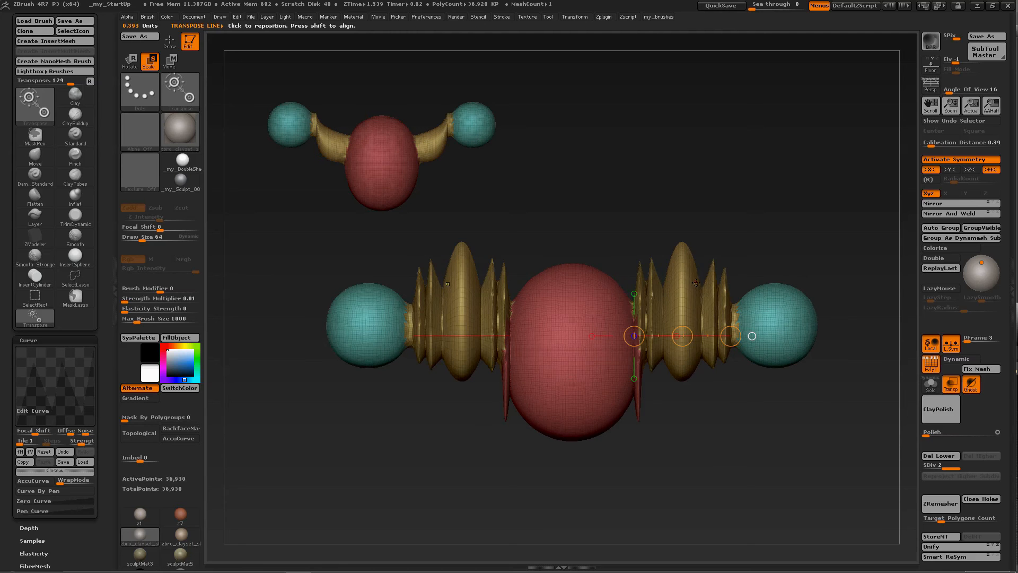
{"action": "key", "text": "ctrl+z"}
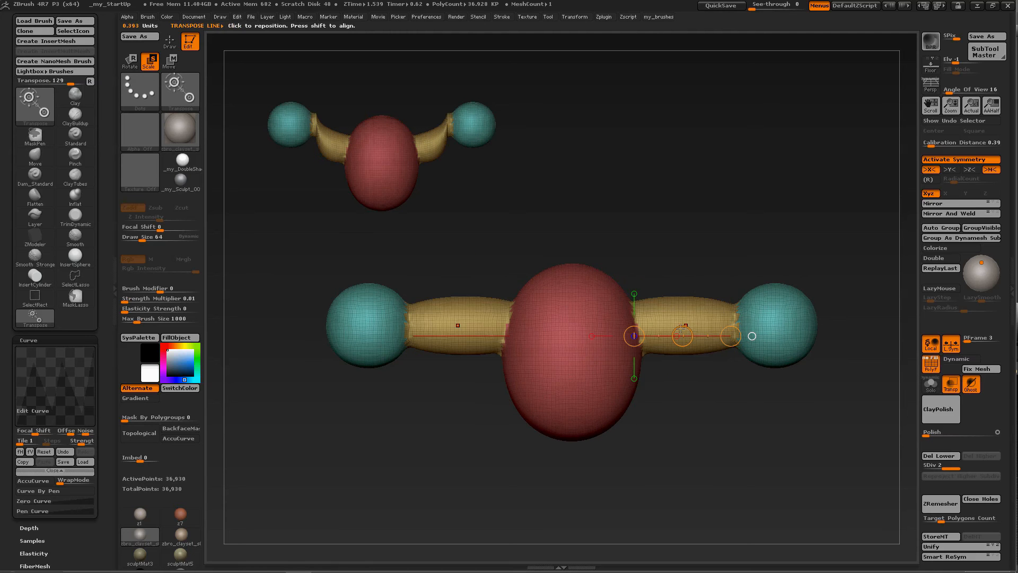
{"action": "left_click_drag", "start_coordinate": [683, 336], "coordinate": [709, 411]}
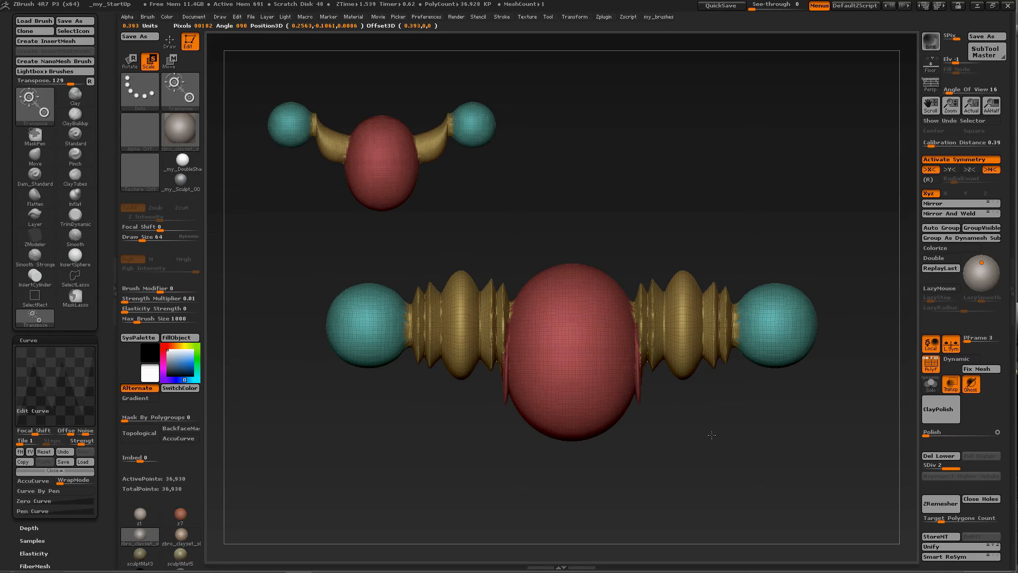
{"action": "key", "text": "ctrl+z"}
Shorten the Transpose line to about 0.32 units within the yellow arm, try scaling thin ridges into the arms, and undo the scaling
{"action": "left_click_drag", "start_coordinate": [642, 319], "coordinate": [654, 320]}
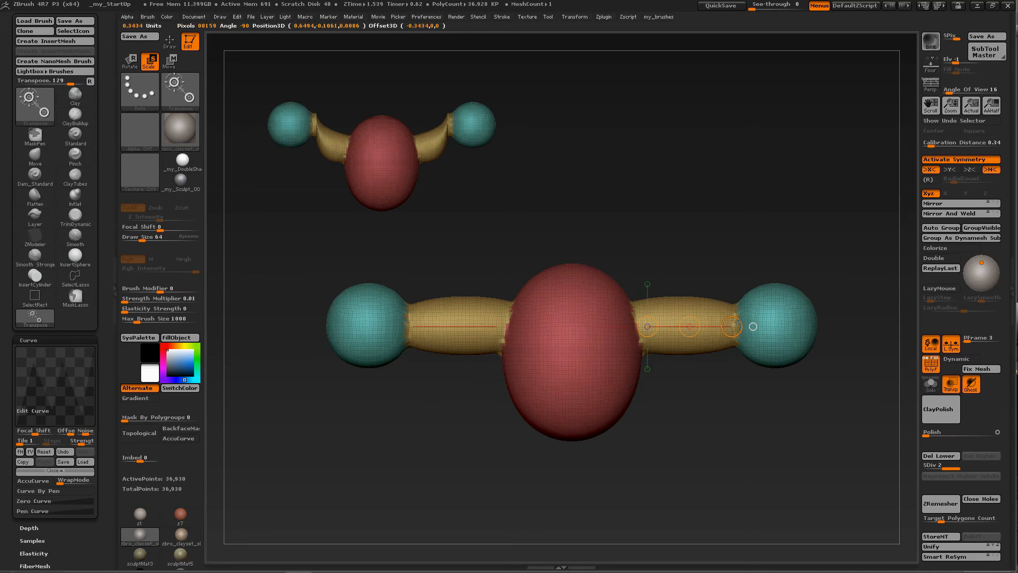
{"action": "left_click_drag", "start_coordinate": [689, 327], "coordinate": [696, 442]}
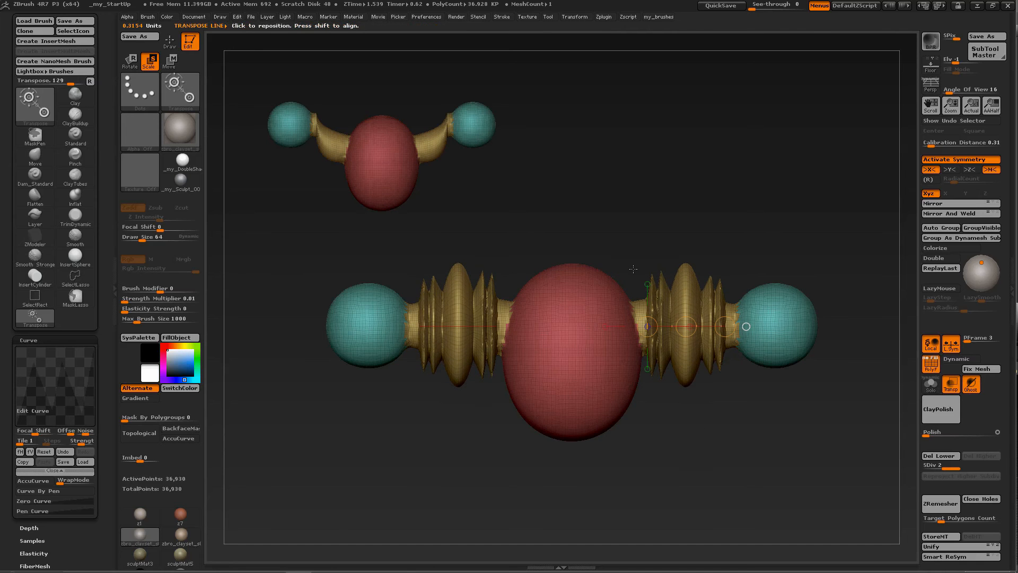
{"action": "mouse_move", "coordinate": [633, 269]}
{"action": "left_mouse_down"}
{"action": "mouse_move", "coordinate": [633, 384]}
{"action": "mouse_move", "coordinate": [619, 263]}
{"action": "left_mouse_up"}
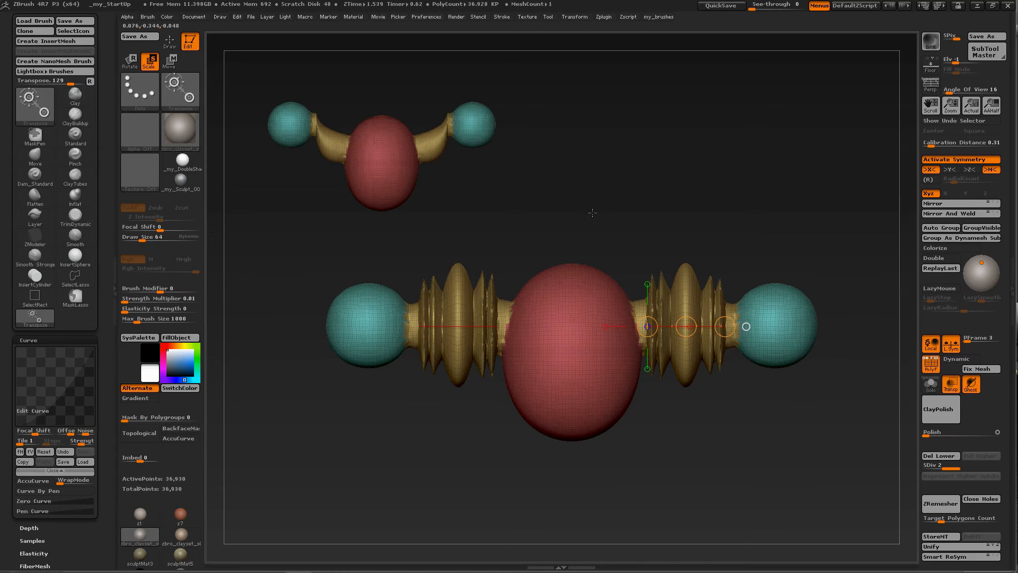
{"action": "key", "text": "ctrl"}
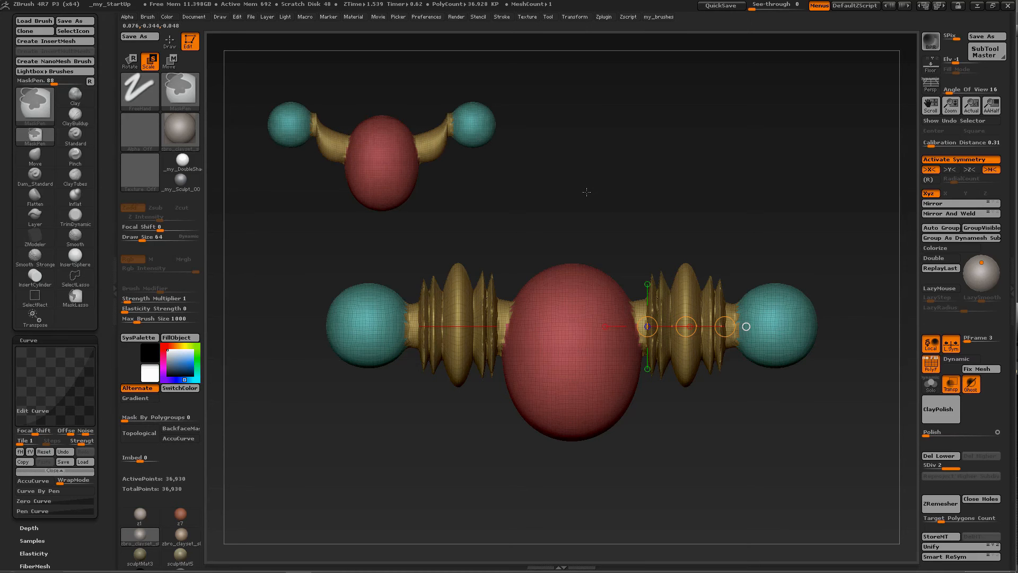
{"action": "key", "text": "ctrl+z"}
{"action": "key", "text": "ctrl+z"}
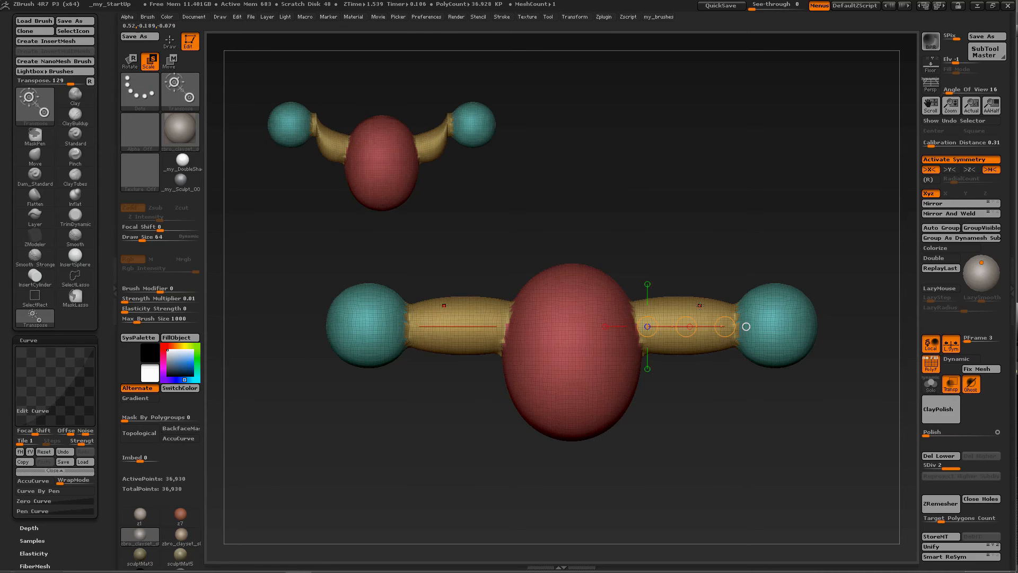
Try scaling the arms into single broad bulges around the middle of the Transpose line, and undo the scaling
{"action": "mouse_move", "coordinate": [686, 327]}
{"action": "left_mouse_down"}
{"action": "mouse_move", "coordinate": [719, 283]}
{"action": "mouse_move", "coordinate": [808, 234]}
{"action": "left_mouse_up"}
{"action": "right_click_drag", "start_coordinate": [618, 292], "coordinate": [585, 272]}
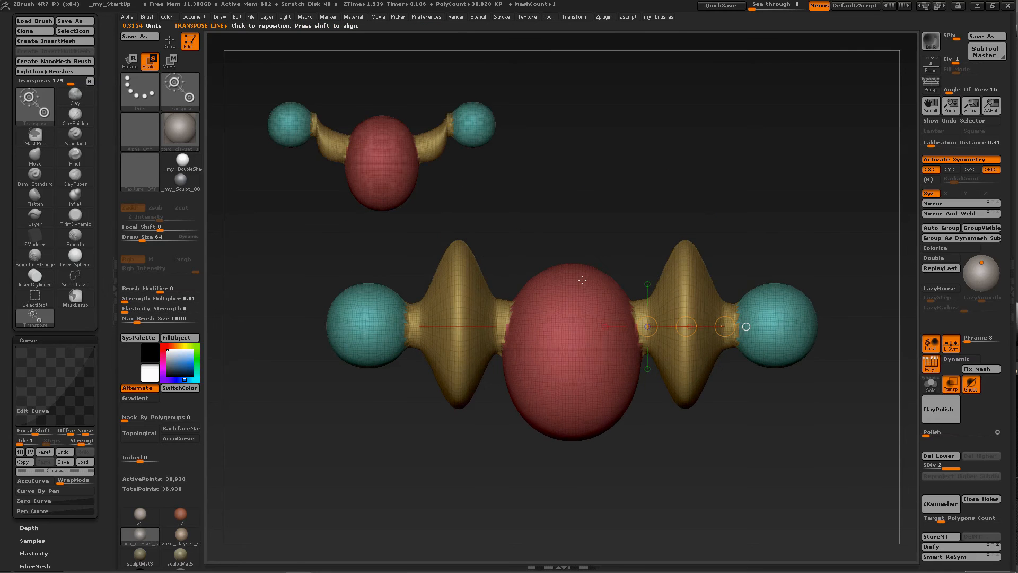
{"action": "key", "text": "ctrl+z"}
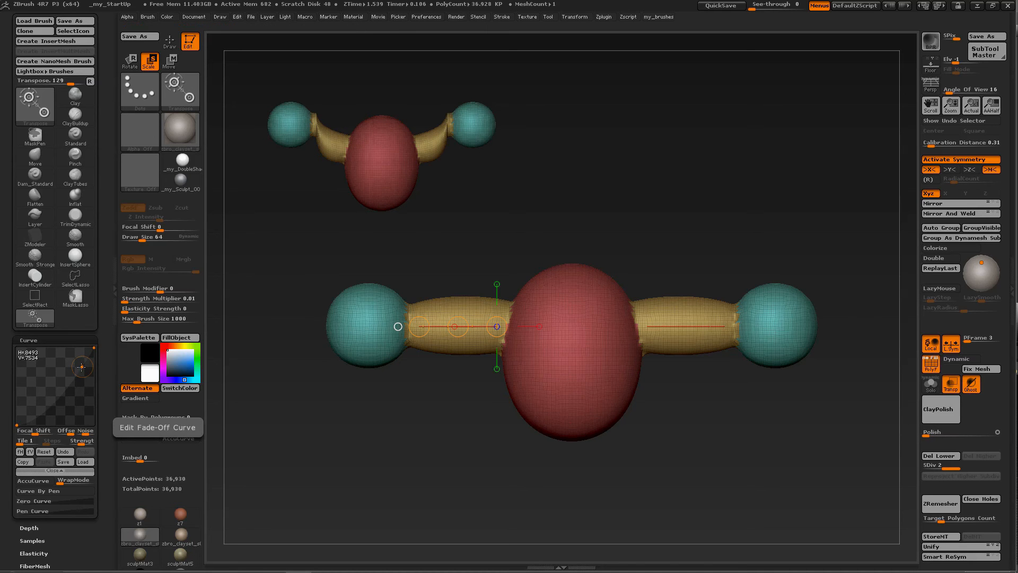
Reshape the fade-off curve with high and low points, including one at about H 0.31, V 0.80, and scale the arms into rounded ridges
{"action": "left_click_drag", "start_coordinate": [81, 367], "coordinate": [40, 362]}
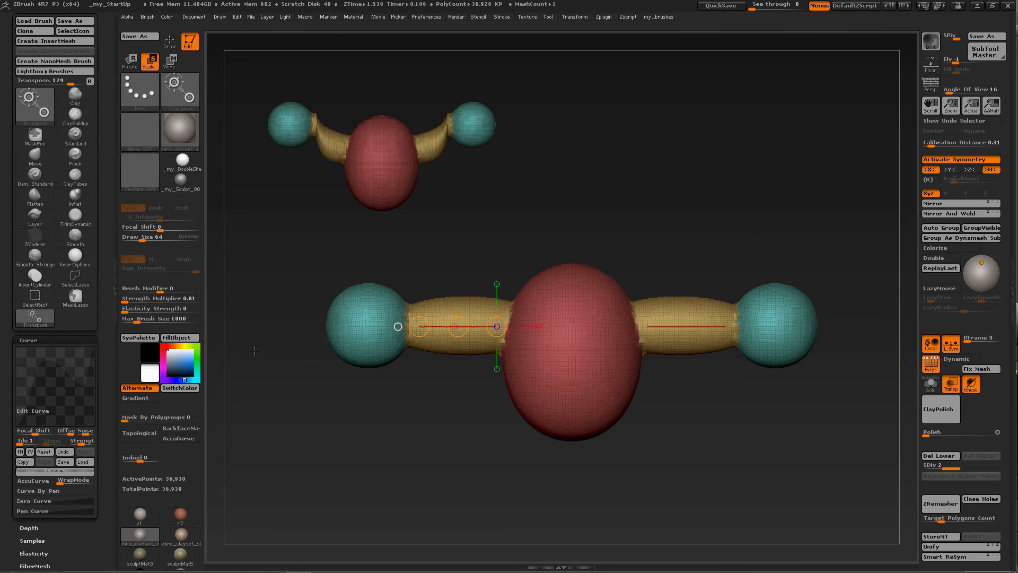
{"action": "left_click_drag", "start_coordinate": [648, 326], "coordinate": [595, 231]}
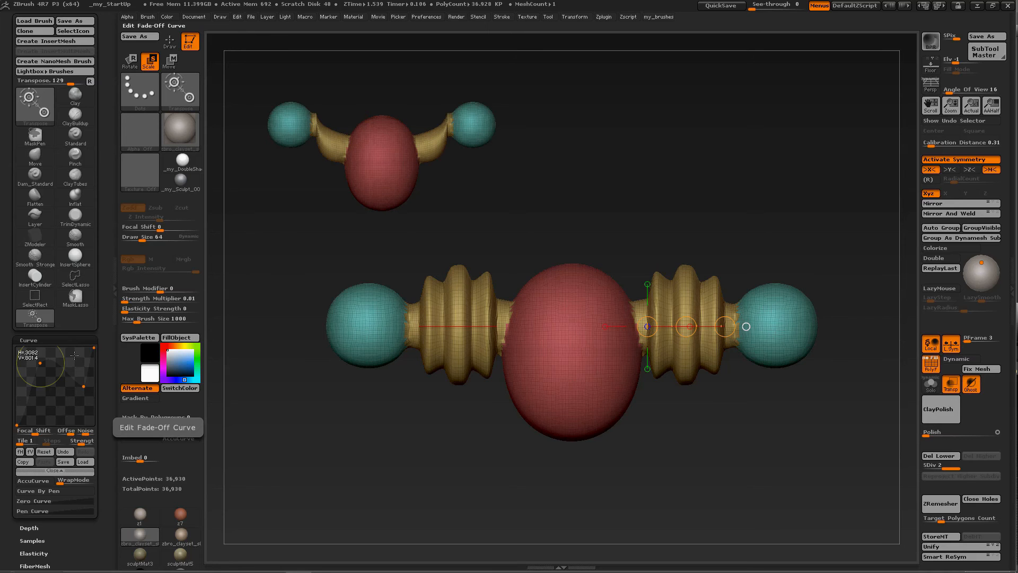
Undo the last arm scaling and try rotating the arms with the Transpose line so they twist into pinched ridges
{"action": "key", "text": "r"}
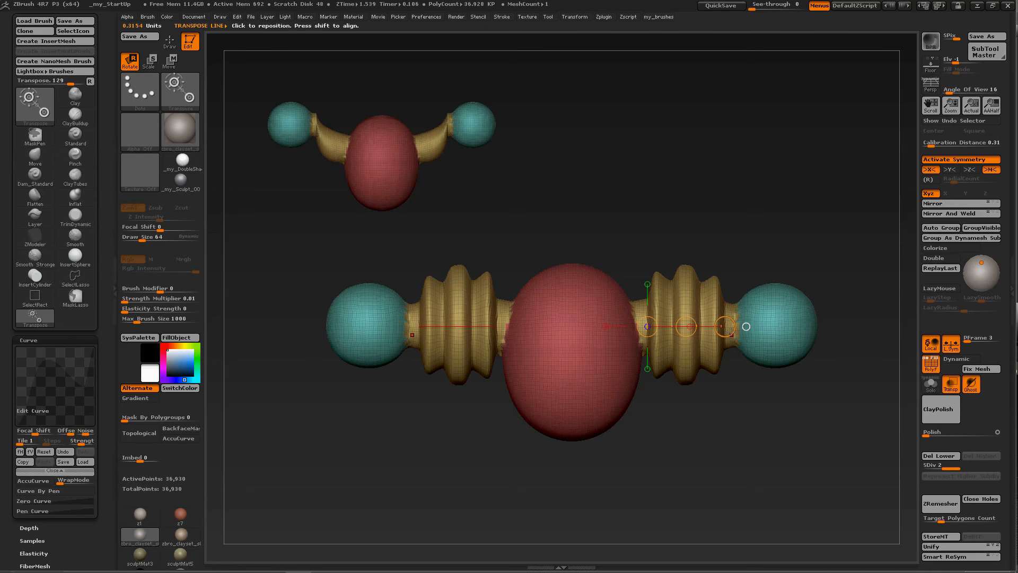
{"action": "key", "text": "ctrl+z"}
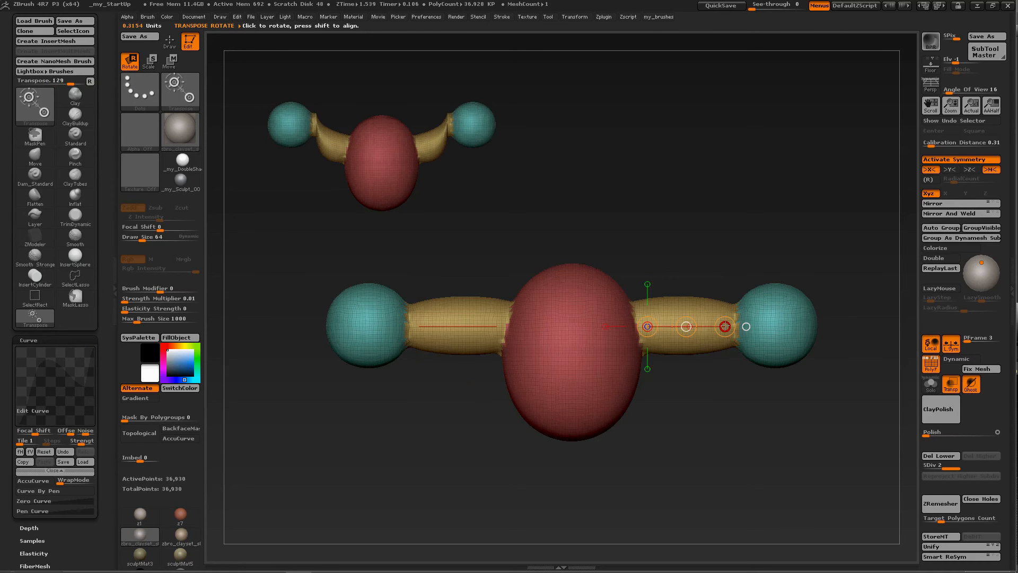
{"action": "left_click_drag", "start_coordinate": [725, 327], "coordinate": [711, 289]}
{"action": "key", "text": "ctrl+z"}
{"action": "key", "text": "ctrl+z"}
{"action": "key", "text": "ctrl+z"}
{"action": "key", "text": "ctrl+z"}
{"action": "key", "text": "ctrl+z"}
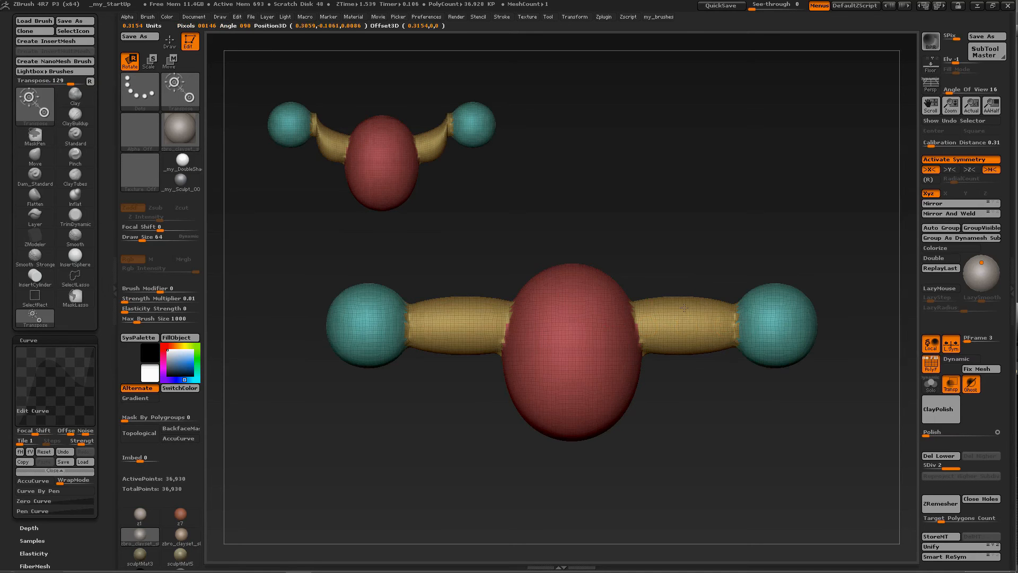
{"action": "left_click_drag", "start_coordinate": [702, 282], "coordinate": [907, 354]}
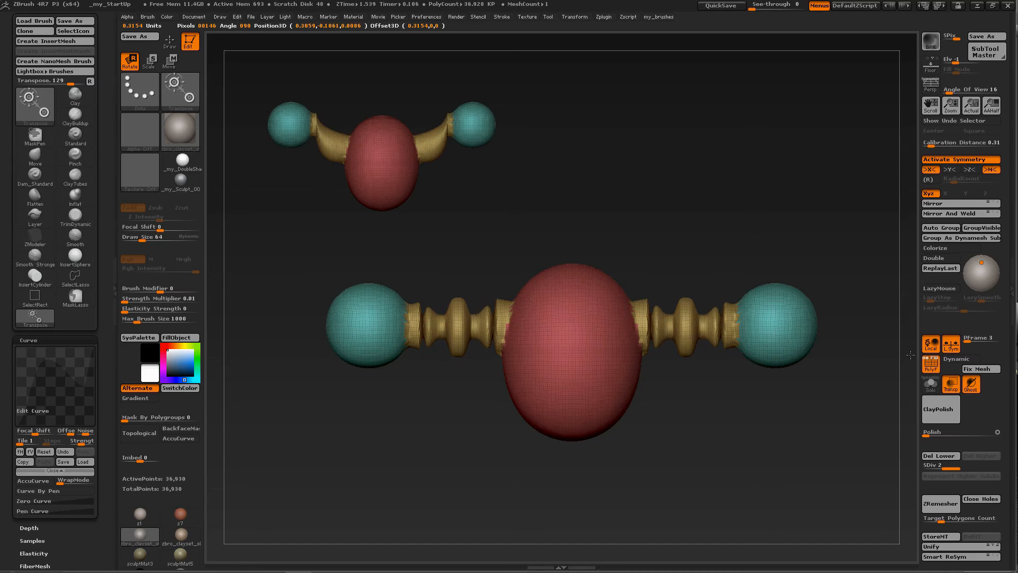
{"action": "right_click_drag", "start_coordinate": [749, 326], "coordinate": [725, 302]}
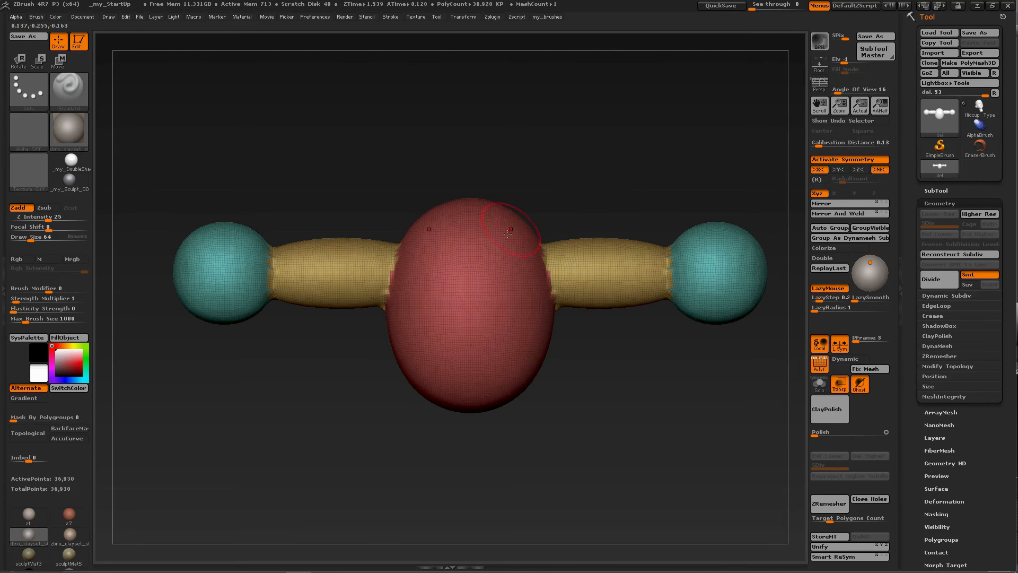
Draw a vertical Transpose line about 0.40 units long from the red body, try duplicating the mesh downward, and undo the duplication
{"action": "key", "text": "w"}
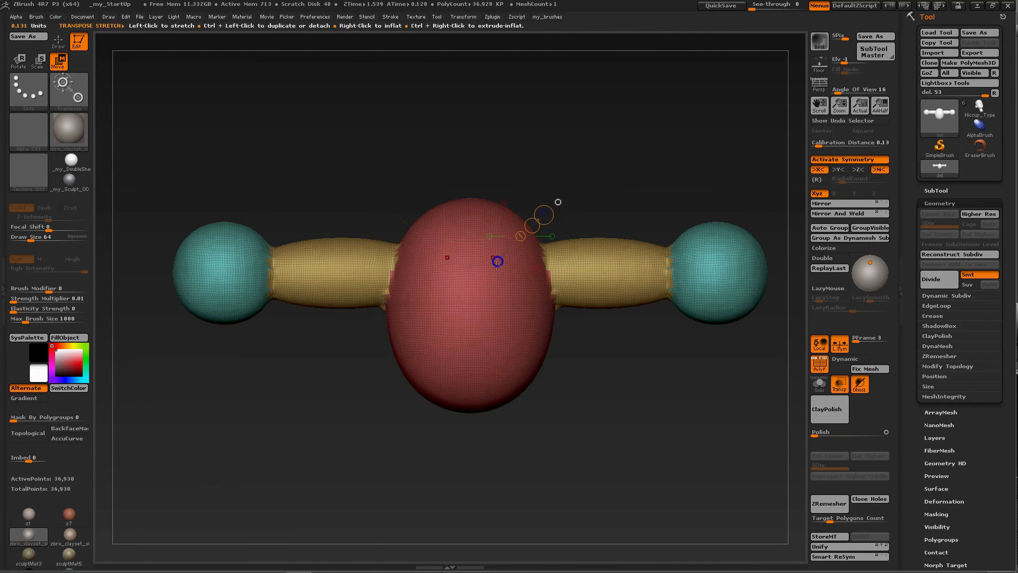
{"action": "left_click_drag", "start_coordinate": [503, 281], "coordinate": [503, 161]}
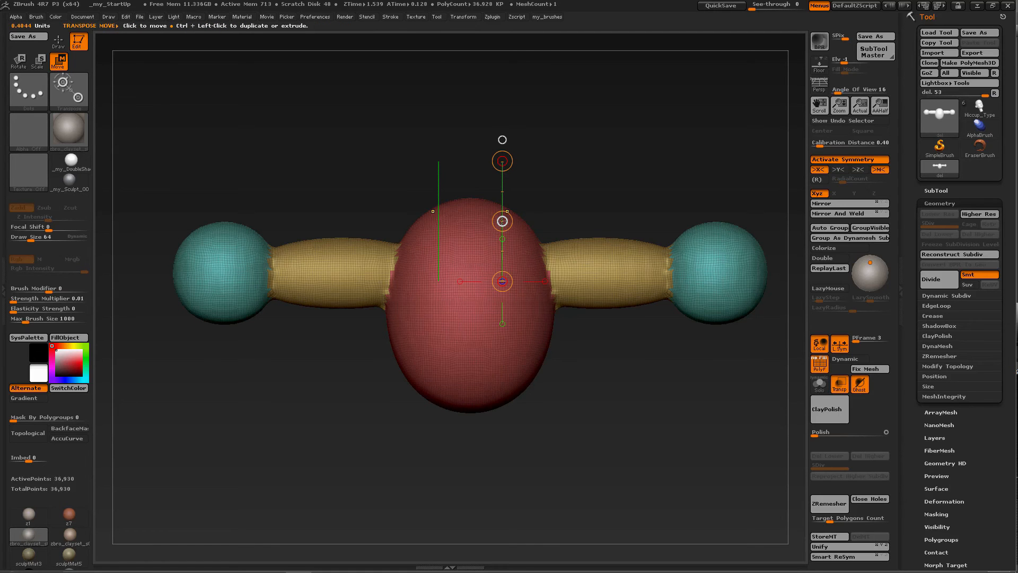
{"action": "left_click_drag", "start_coordinate": [502, 220], "coordinate": [477, 441], "text": "ctrl"}
{"action": "key", "text": "ctrl+z"}
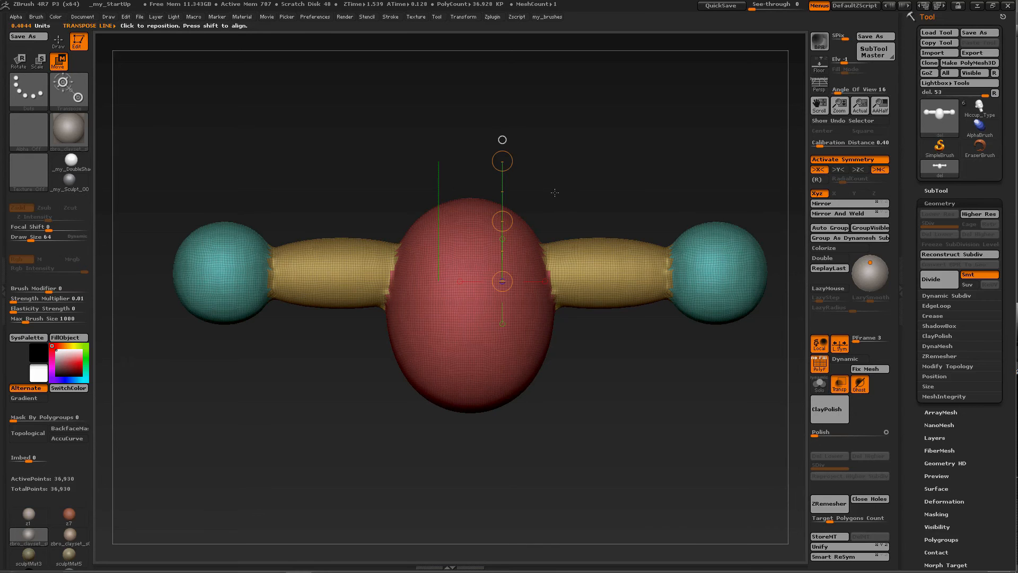
Mask all but a round patch on each upper side of the red body, and snap an outward Transpose line onto one patch
{"action": "key", "text": "q"}
{"action": "left_click_drag", "start_coordinate": [557, 189], "coordinate": [525, 215]}
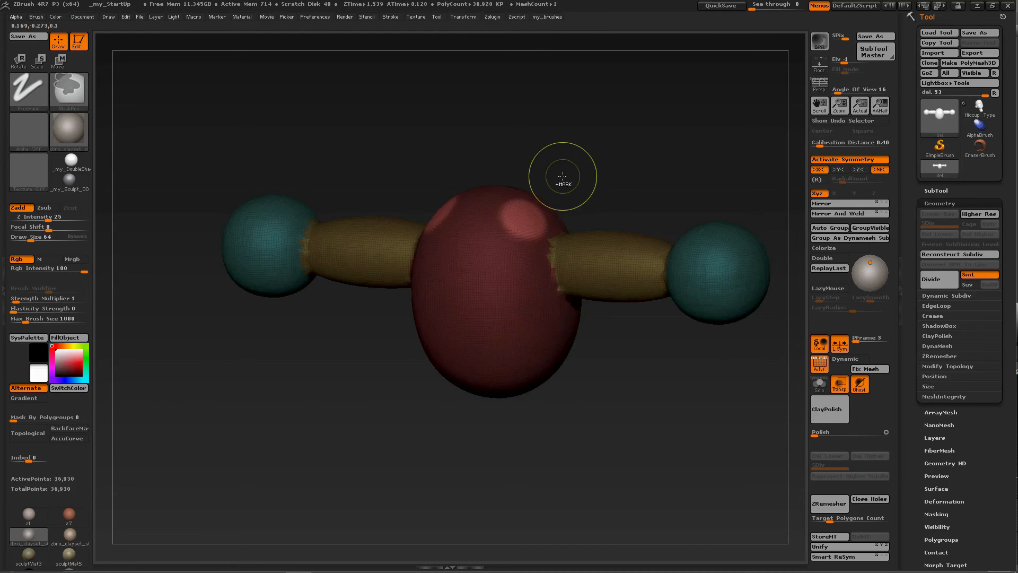
{"action": "mouse_move", "coordinate": [550, 175]}
{"action": "left_mouse_down", "text": "shift"}
{"action": "mouse_move", "coordinate": [564, 168]}
{"action": "mouse_move", "coordinate": [551, 178]}
{"action": "mouse_move", "coordinate": [565, 197]}
{"action": "left_mouse_up", "text": "shift"}
{"action": "key", "text": "w"}
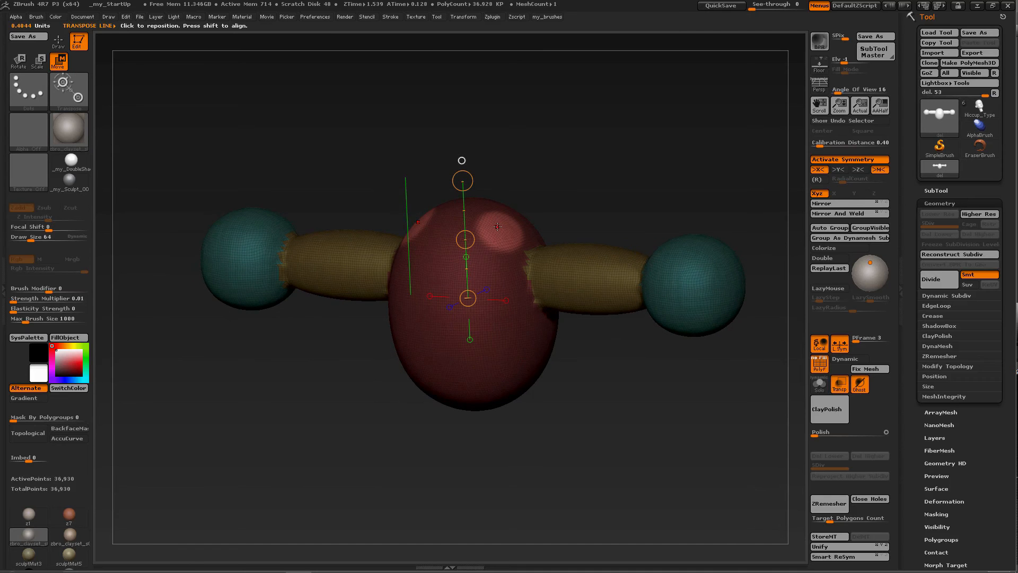
{"action": "left_click", "coordinate": [496, 226]}
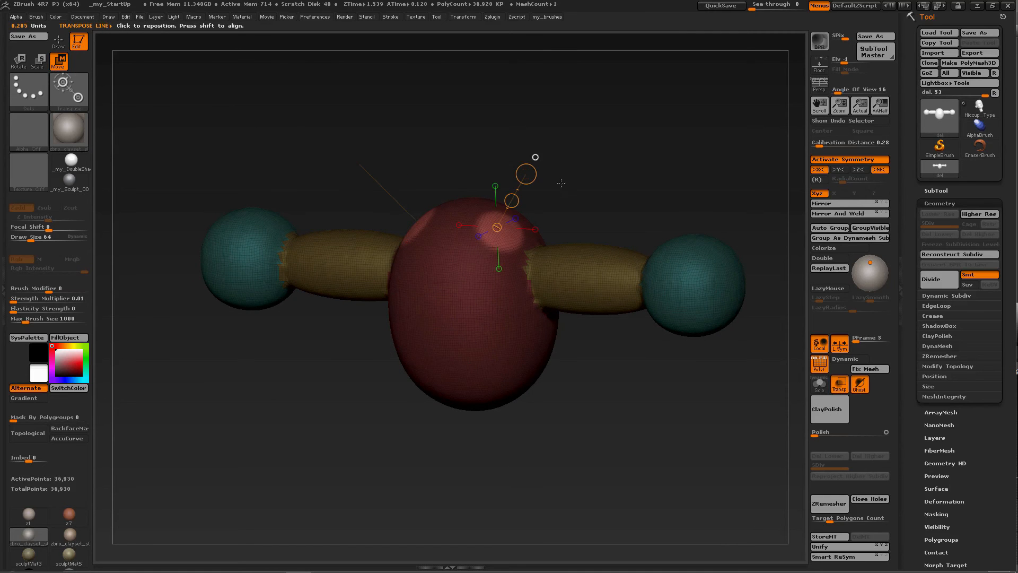
{"action": "left_click_drag", "start_coordinate": [563, 184], "coordinate": [560, 177], "text": "shift"}
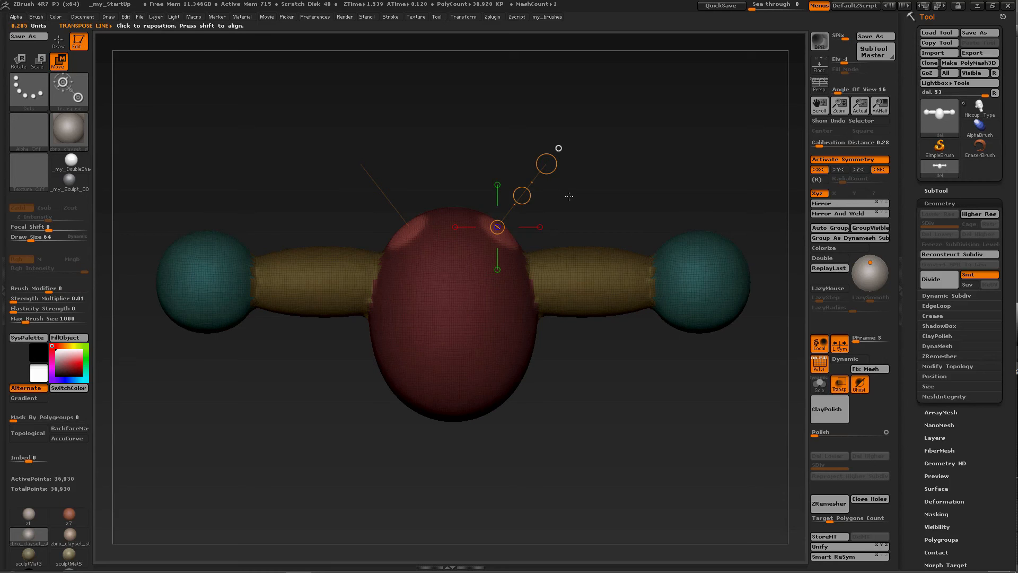
Extrude the two unmasked patches outward into long horns, replaying the extrusion three times, and clear the mask
{"action": "key", "text": "ctrl"}
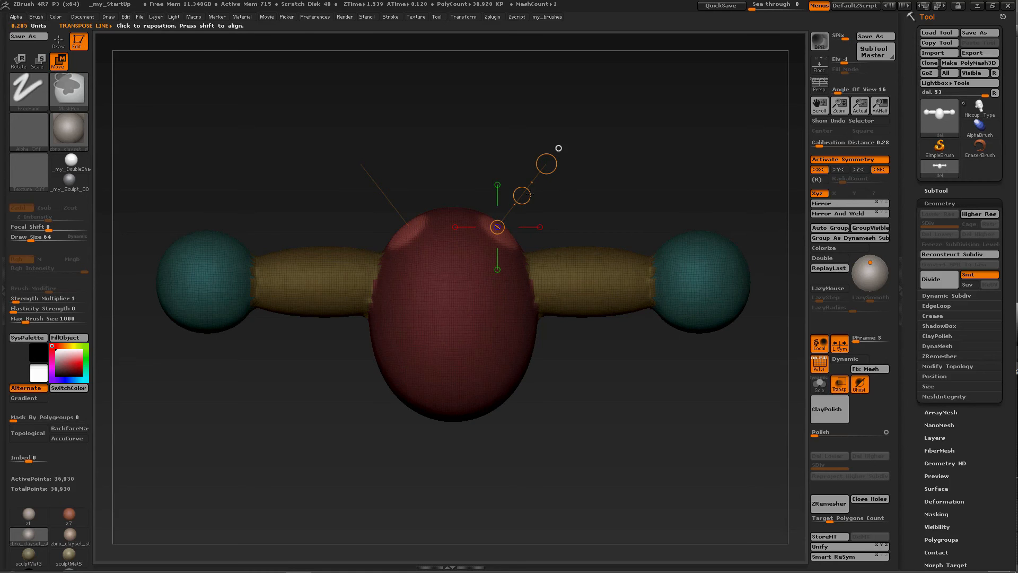
{"action": "left_click_drag", "start_coordinate": [522, 195], "coordinate": [545, 171], "text": "ctrl"}
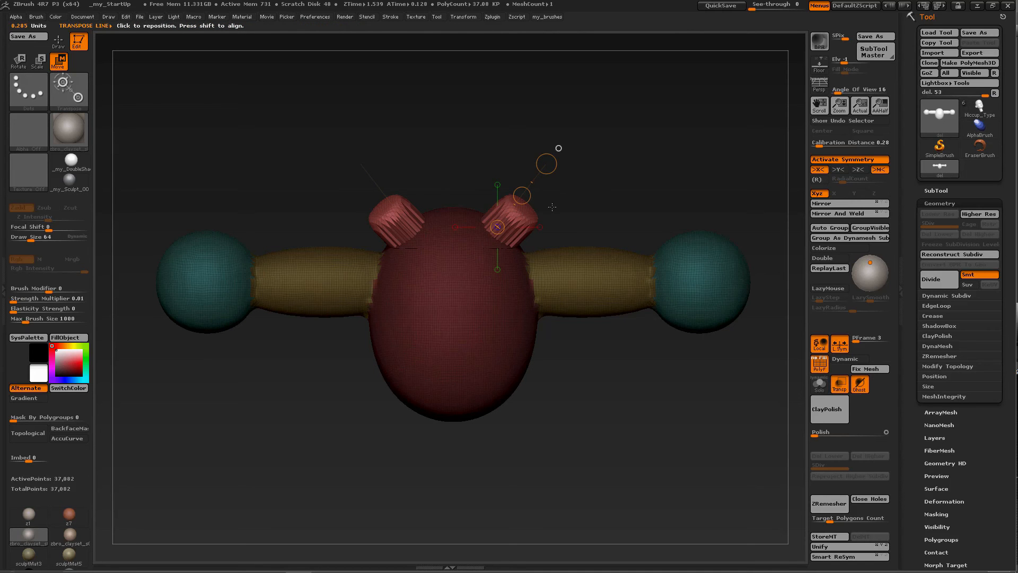
{"action": "left_click", "coordinate": [822, 268]}
{"action": "left_click", "coordinate": [823, 269]}
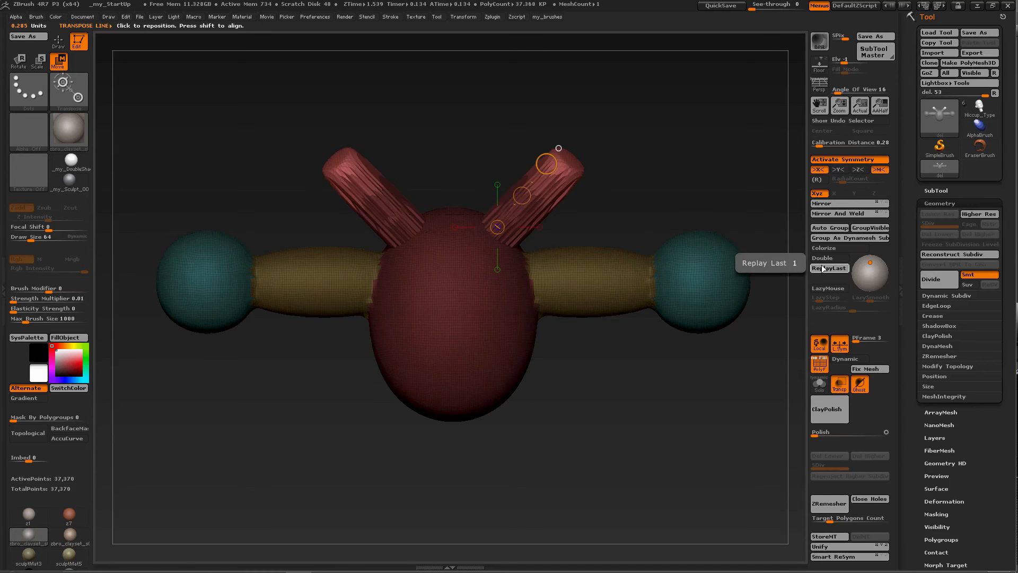
{"action": "left_click", "coordinate": [822, 268]}
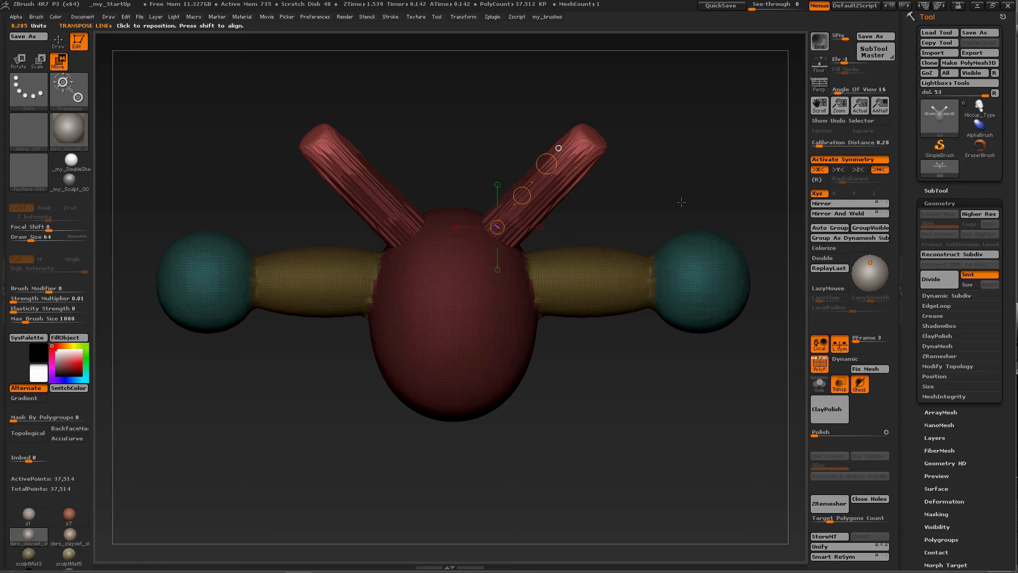
{"action": "key", "text": "q"}
{"action": "mouse_move", "coordinate": [639, 164]}
{"action": "left_mouse_down", "text": "ctrl"}
{"action": "mouse_move", "coordinate": [647, 120]}
{"action": "mouse_move", "coordinate": [661, 168]}
{"action": "left_mouse_up", "text": "ctrl"}
{"action": "mouse_move", "coordinate": [595, 191]}
{"action": "left_mouse_down"}
{"action": "mouse_move", "coordinate": [549, 210]}
{"action": "mouse_move", "coordinate": [518, 148]}
{"action": "mouse_move", "coordinate": [534, 138]}
{"action": "mouse_move", "coordinate": [524, 176]}
{"action": "mouse_move", "coordinate": [477, 221]}
{"action": "mouse_move", "coordinate": [551, 139]}
{"action": "mouse_move", "coordinate": [498, 233]}
{"action": "mouse_move", "coordinate": [507, 244]}
{"action": "mouse_move", "coordinate": [498, 254]}
{"action": "mouse_move", "coordinate": [552, 132]}
{"action": "mouse_move", "coordinate": [578, 125]}
{"action": "mouse_move", "coordinate": [548, 196]}
{"action": "mouse_move", "coordinate": [577, 192]}
{"action": "mouse_move", "coordinate": [568, 174]}
{"action": "mouse_move", "coordinate": [602, 186]}
{"action": "mouse_move", "coordinate": [546, 146]}
{"action": "left_mouse_up"}
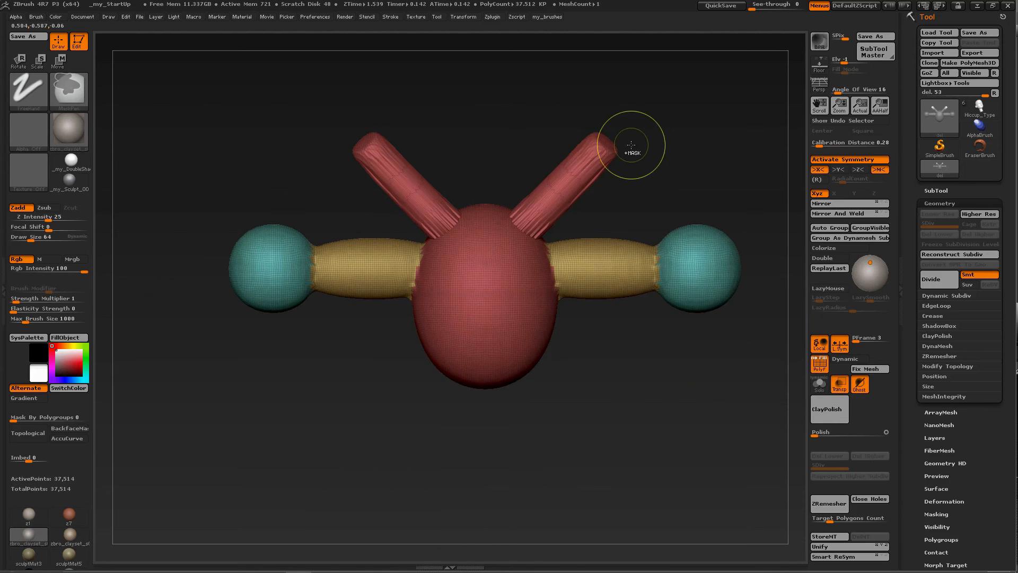
Undo the mask clearing and all the horn extrusions back to the masked body with two unmasked patches
{"action": "key", "text": "ctrl+z"}
{"action": "key", "text": "ctrl+z"}
{"action": "key", "text": "ctrl+z"}
{"action": "key", "text": "ctrl+z"}
{"action": "key", "text": "ctrl+z"}
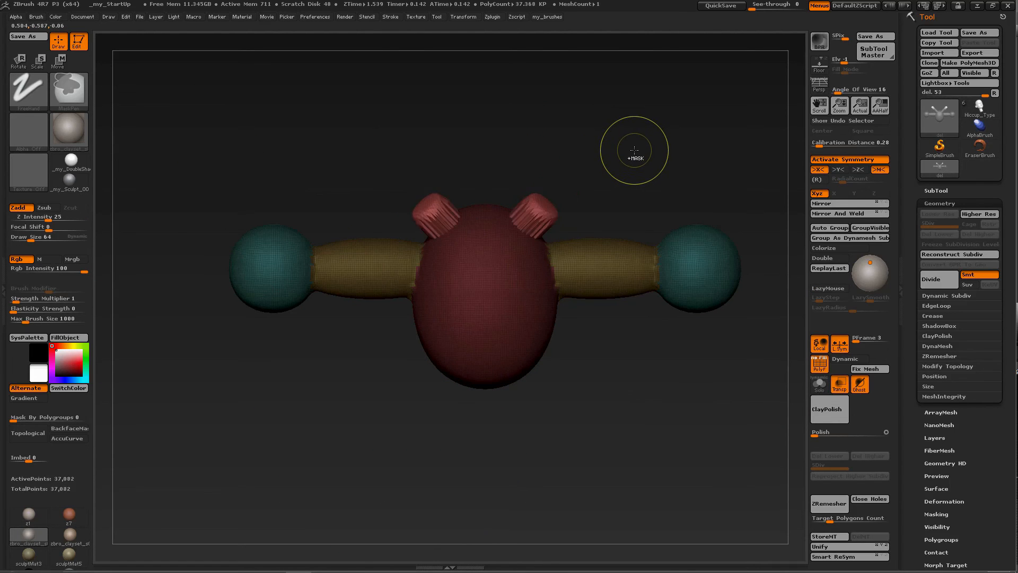
{"action": "key", "text": "ctrl+z"}
Try detaching the unmasked patches and pulling them outward from the end of the Transpose line, and undo it
{"action": "left_click_drag", "start_coordinate": [559, 189], "coordinate": [556, 213], "text": "alt"}
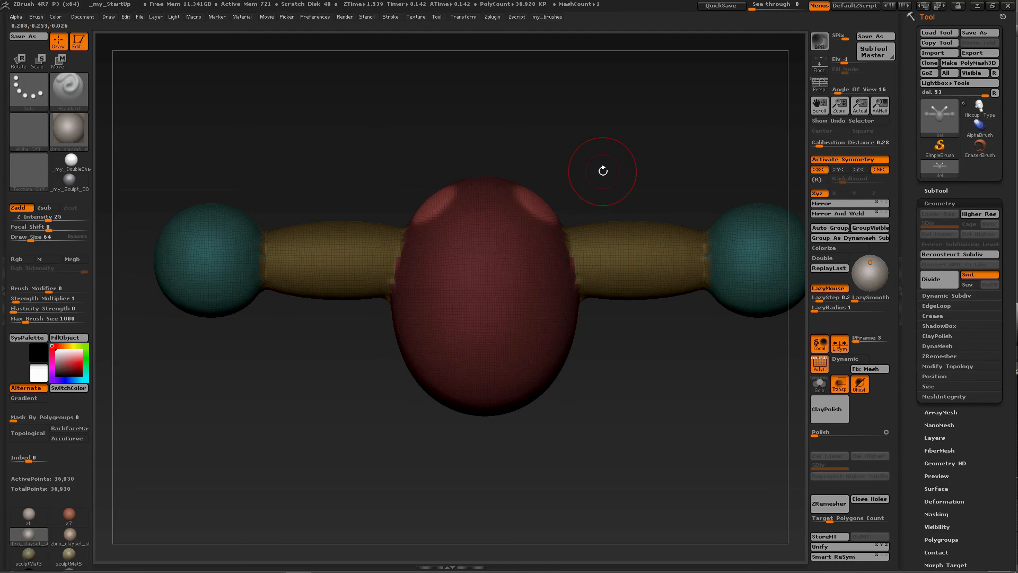
{"action": "key", "text": "w"}
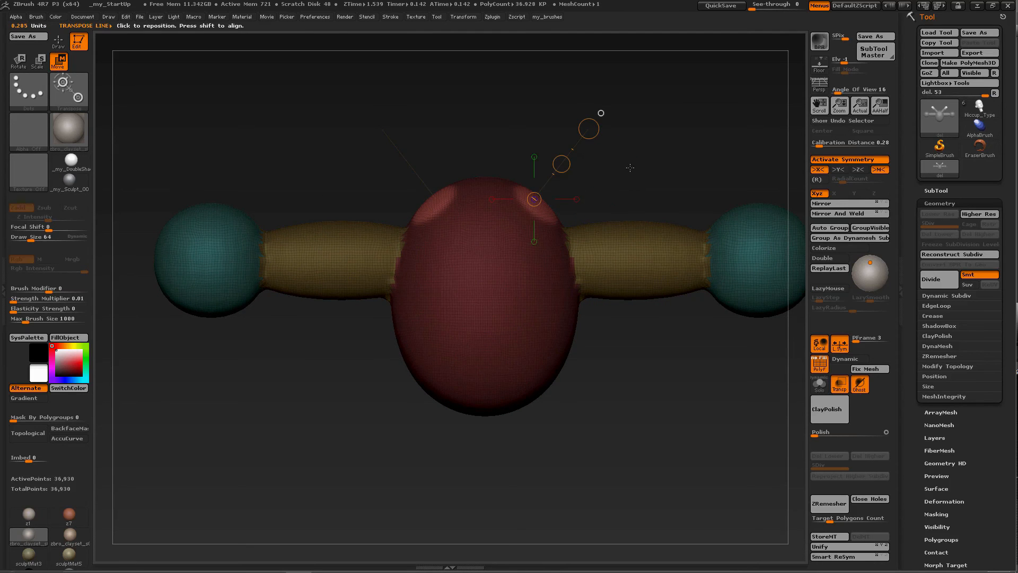
{"action": "left_click_drag", "start_coordinate": [615, 168], "coordinate": [606, 155], "text": "alt"}
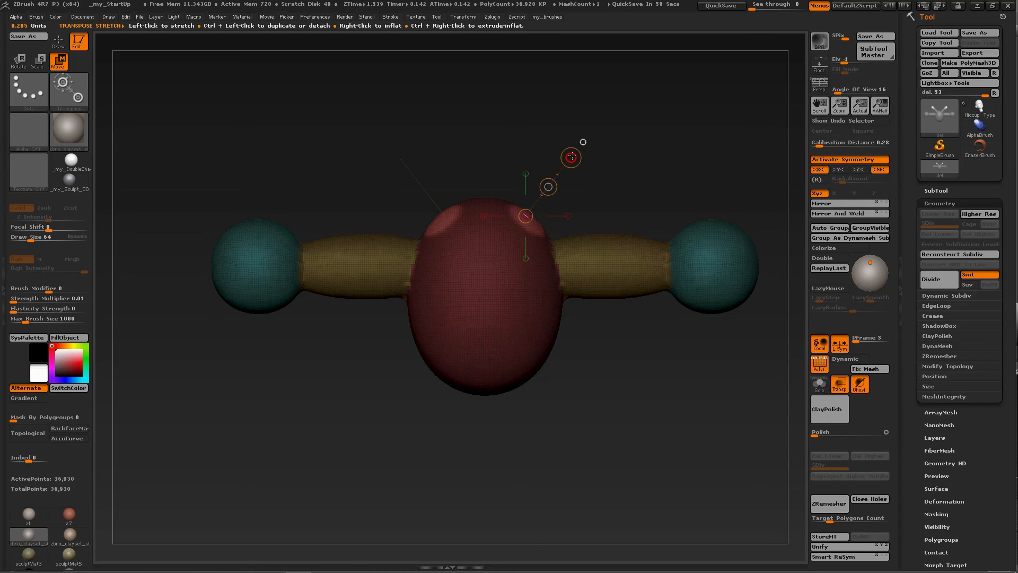
{"action": "left_click_drag", "start_coordinate": [571, 157], "coordinate": [600, 123], "text": "ctrl"}
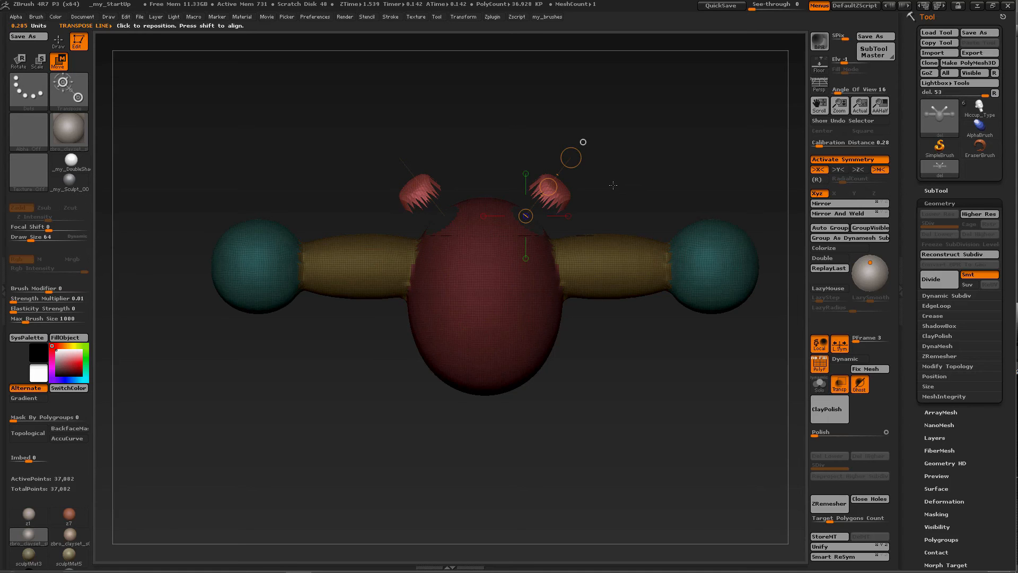
{"action": "key", "text": "ctrl"}
{"action": "key", "text": "ctrl+z"}
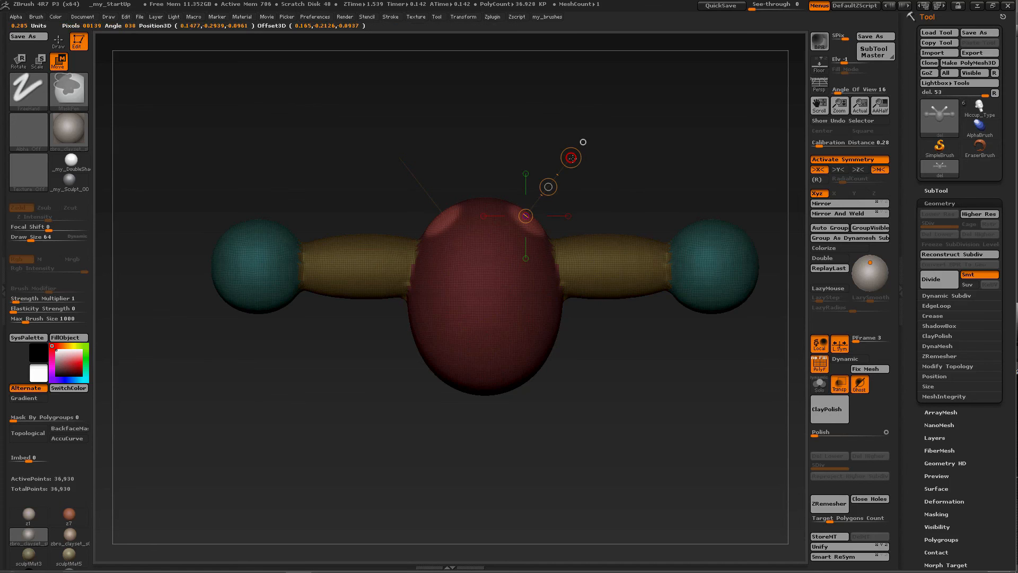
Detach the two unmasked patches from the red body while leaving them in place, and clear the mask
{"action": "key", "text": "ctrl+shift+z"}
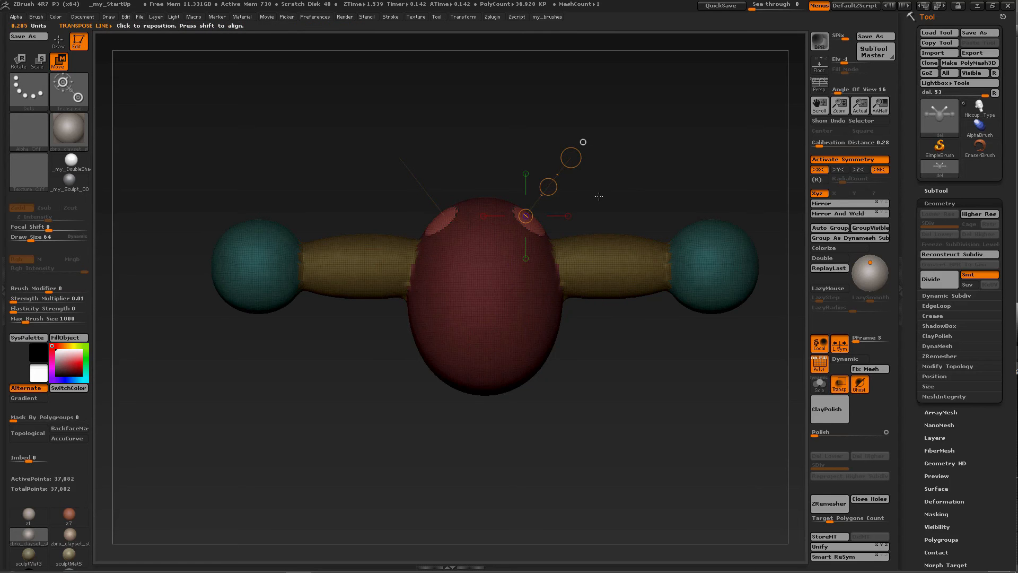
{"action": "key", "text": "q"}
{"action": "left_click_drag", "start_coordinate": [581, 159], "coordinate": [569, 180], "text": "ctrl"}
{"action": "right_click_drag", "start_coordinate": [559, 189], "coordinate": [496, 232]}
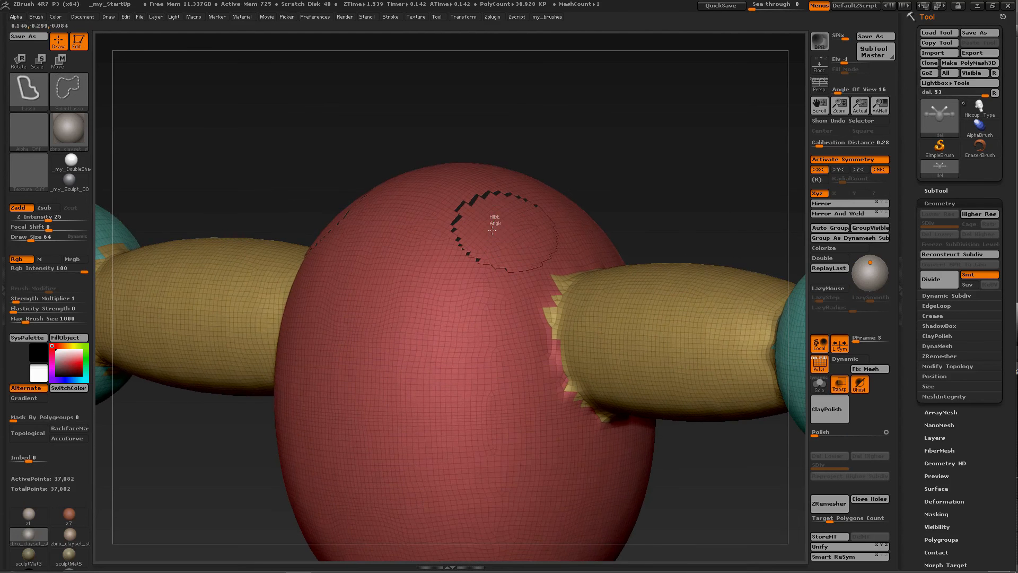
Isolate small fragments of the surface around the detached patches with lasso selection, and hide all but one fragment
{"action": "left_click", "coordinate": [497, 222], "text": "ctrl+shift"}
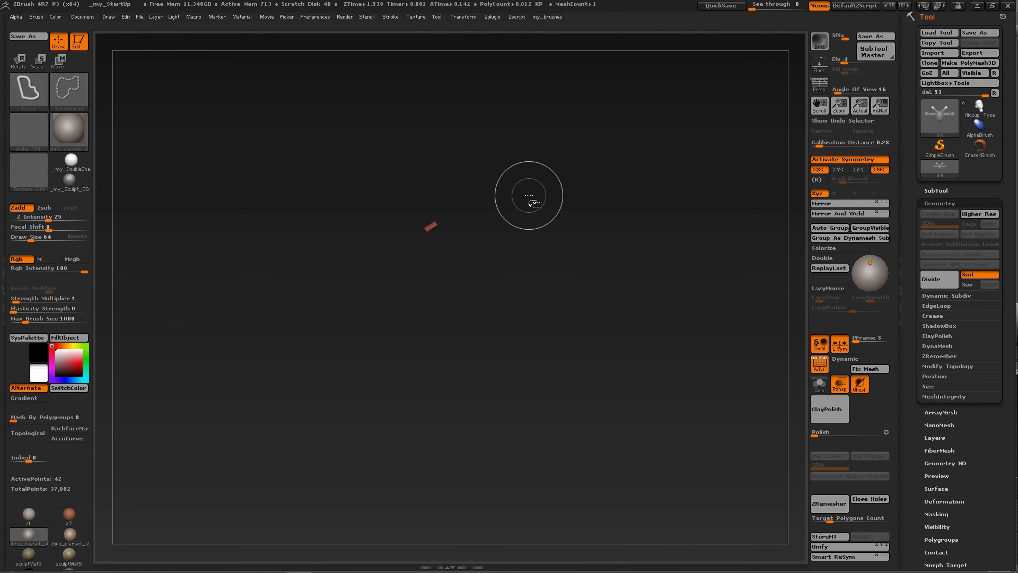
{"action": "left_click", "coordinate": [525, 199], "text": "ctrl+shift"}
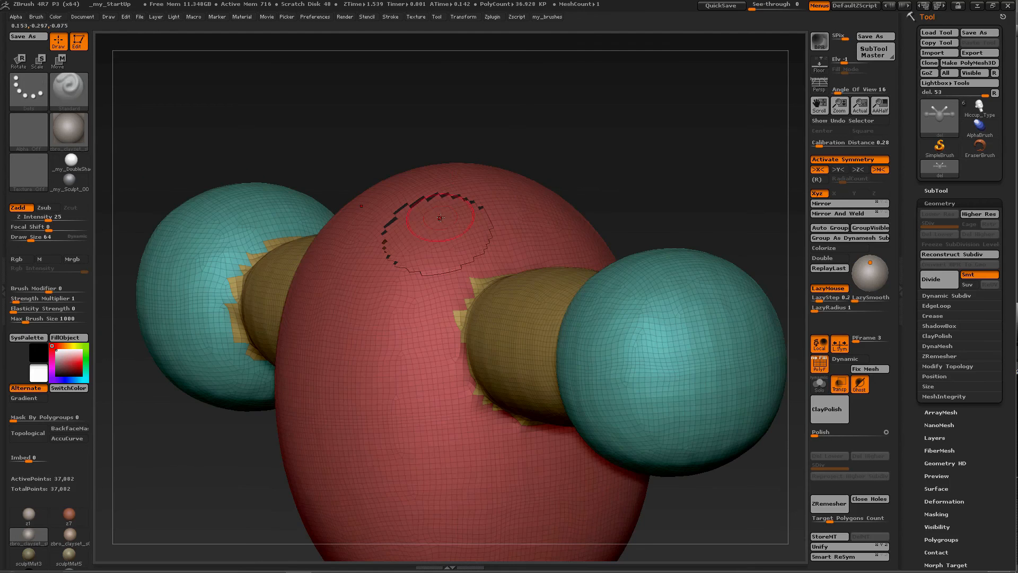
{"action": "right_click_drag", "start_coordinate": [453, 218], "coordinate": [499, 219]}
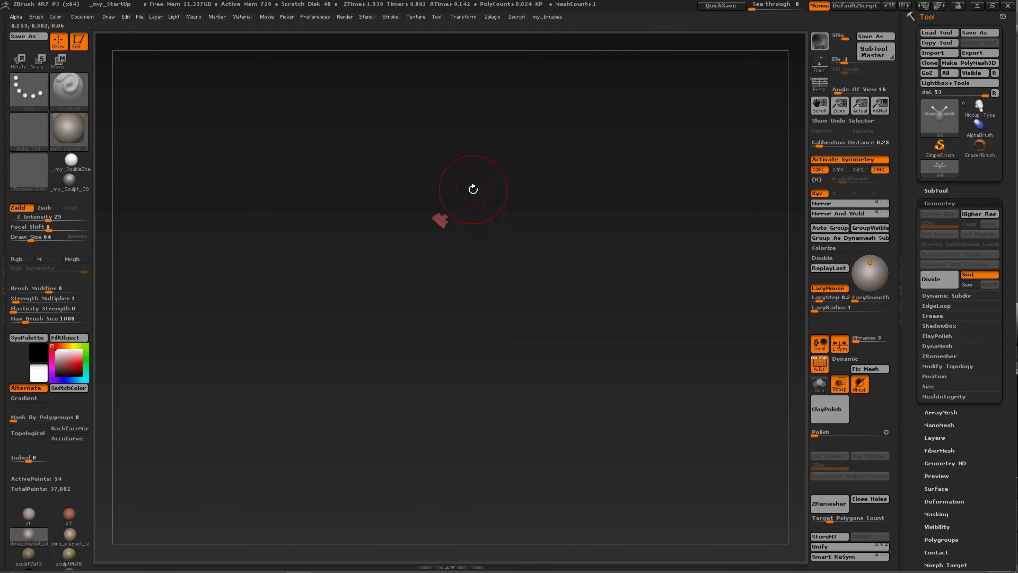
{"action": "left_click", "coordinate": [444, 217], "text": "ctrl+shift"}
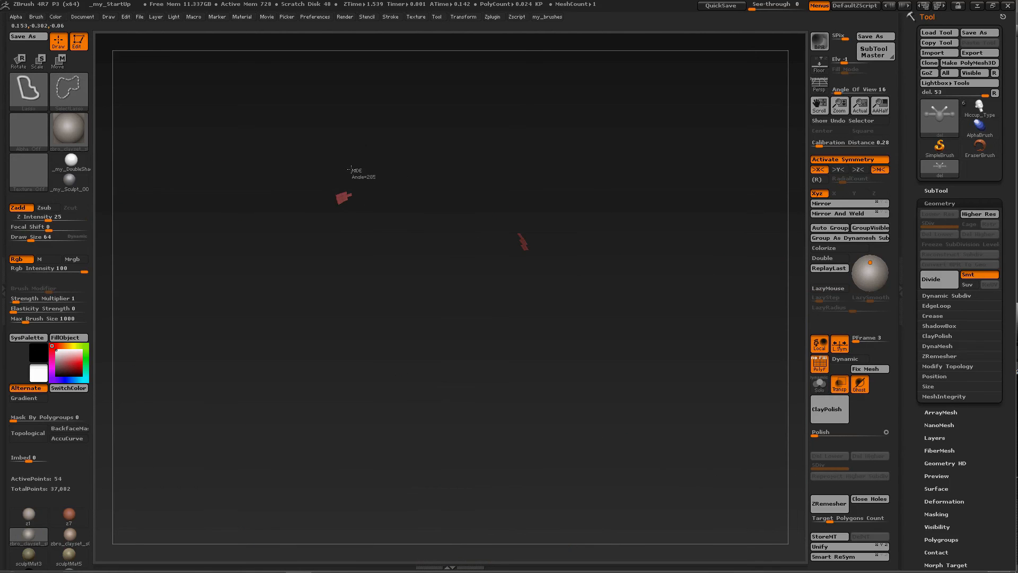
{"action": "mouse_move", "coordinate": [352, 170]}
{"action": "left_mouse_down", "text": "ctrl+shift"}
{"action": "mouse_move", "coordinate": [319, 169]}
{"action": "mouse_move", "coordinate": [361, 225]}
{"action": "left_mouse_up", "text": "ctrl+shift"}
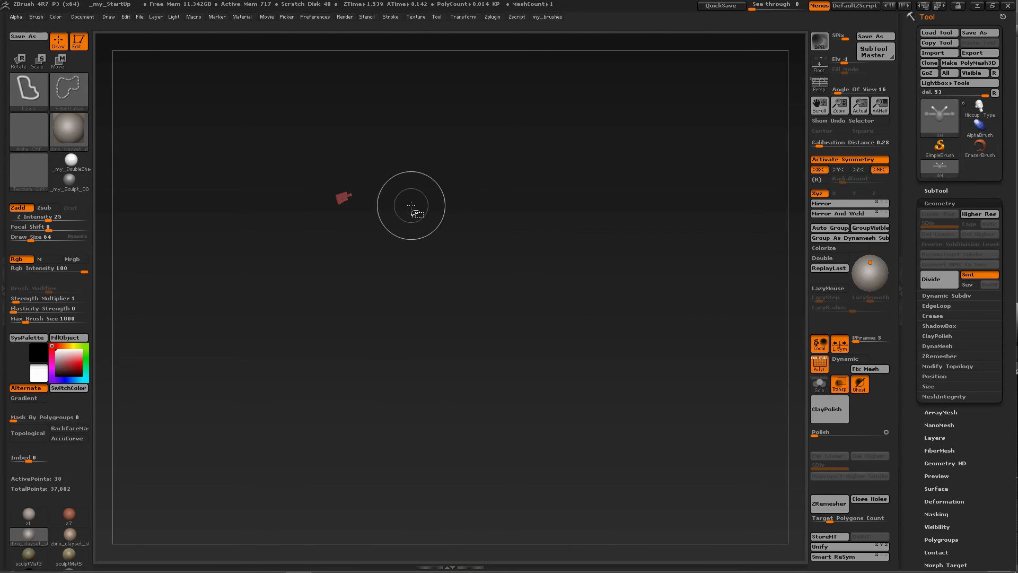
Grow the visible fragment to its connected surface, and adjust visibility so only the two detached patches are shown
{"action": "key", "text": "ctrl+shift+a"}
{"action": "mouse_move", "coordinate": [418, 256]}
{"action": "left_mouse_down"}
{"action": "mouse_move", "coordinate": [461, 252]}
{"action": "mouse_move", "coordinate": [448, 239]}
{"action": "mouse_move", "coordinate": [535, 251]}
{"action": "mouse_move", "coordinate": [548, 228]}
{"action": "mouse_move", "coordinate": [520, 257]}
{"action": "left_mouse_up"}
{"action": "left_click", "coordinate": [433, 300], "text": "ctrl+shift"}
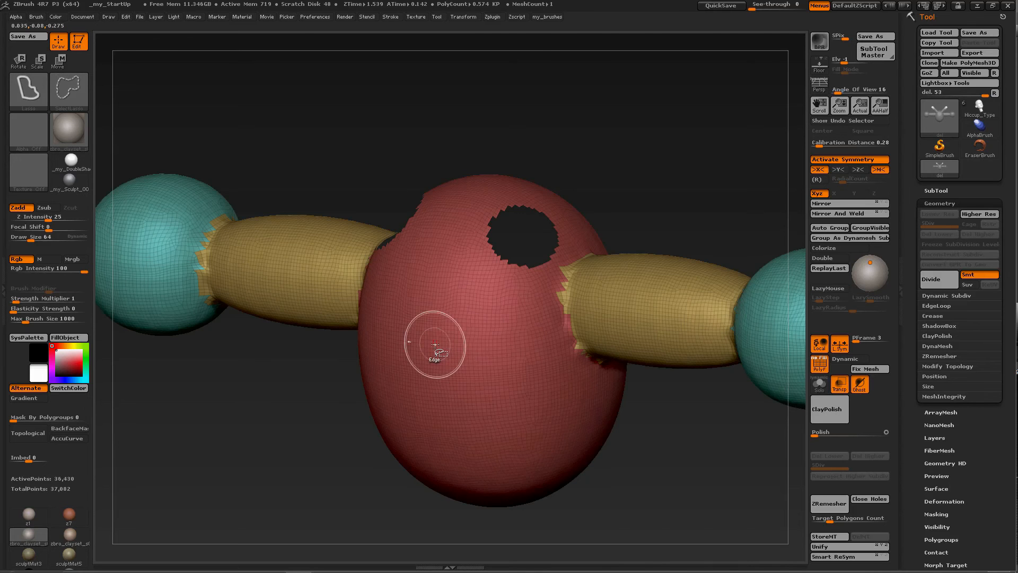
{"action": "key", "text": "ctrl+z"}
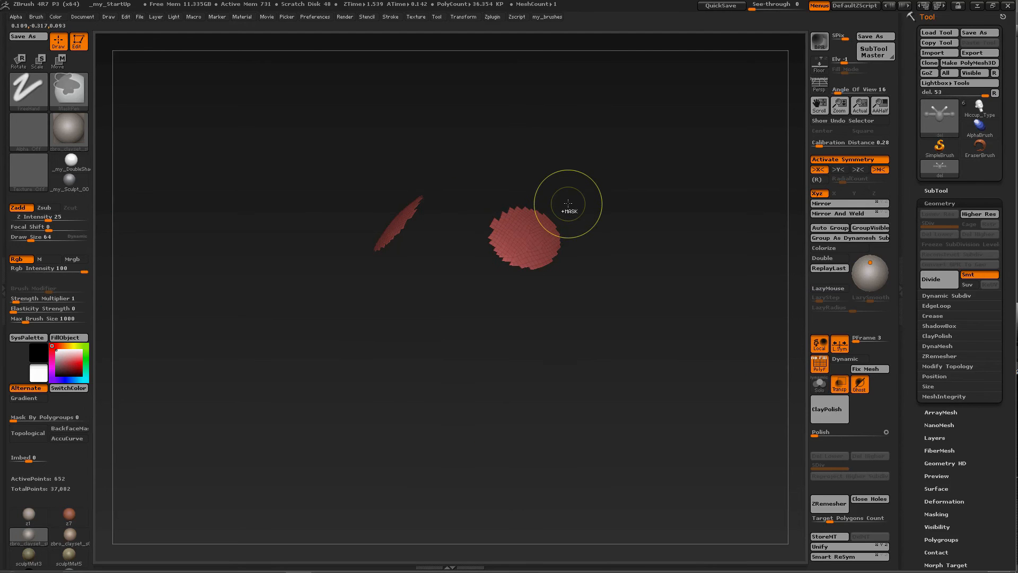
Assign the two isolated patches to a new polygroup, show the whole mesh again, and bring back the Transpose line in Move mode
{"action": "key", "text": "ctrl+w"}
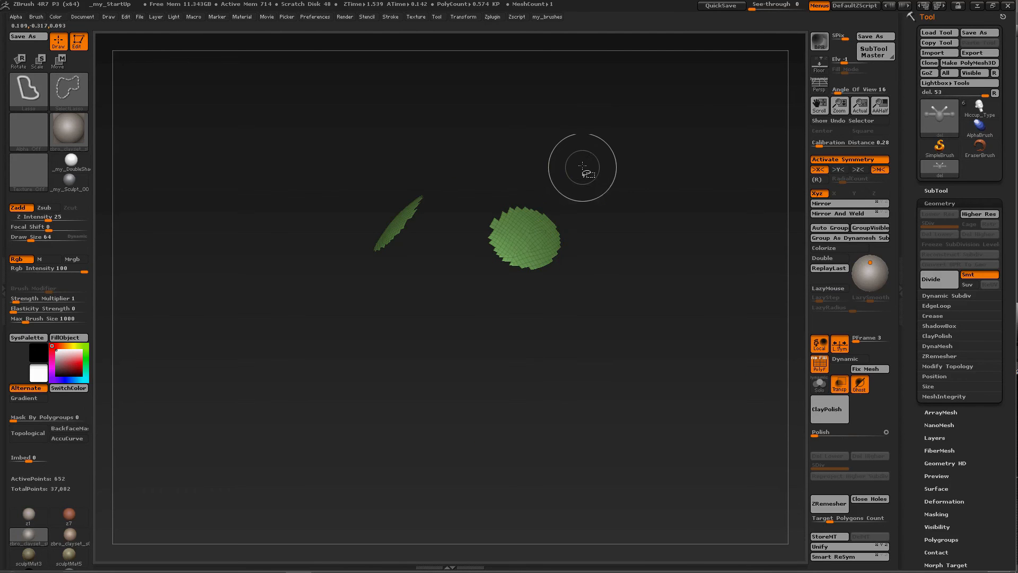
{"action": "left_click", "coordinate": [584, 166], "text": "ctrl+shift"}
{"action": "left_click_drag", "start_coordinate": [545, 193], "coordinate": [554, 198]}
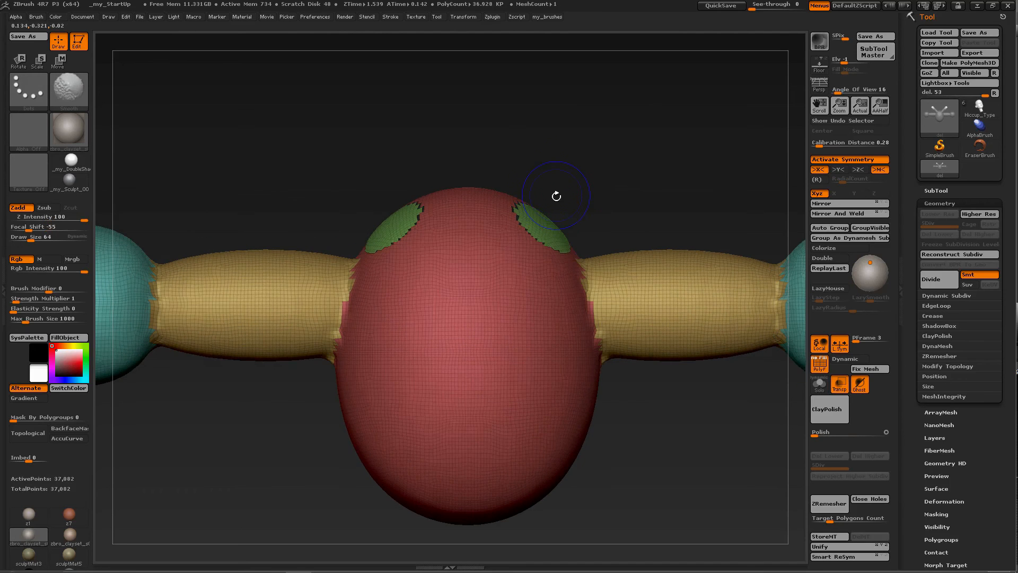
{"action": "key", "text": "w"}
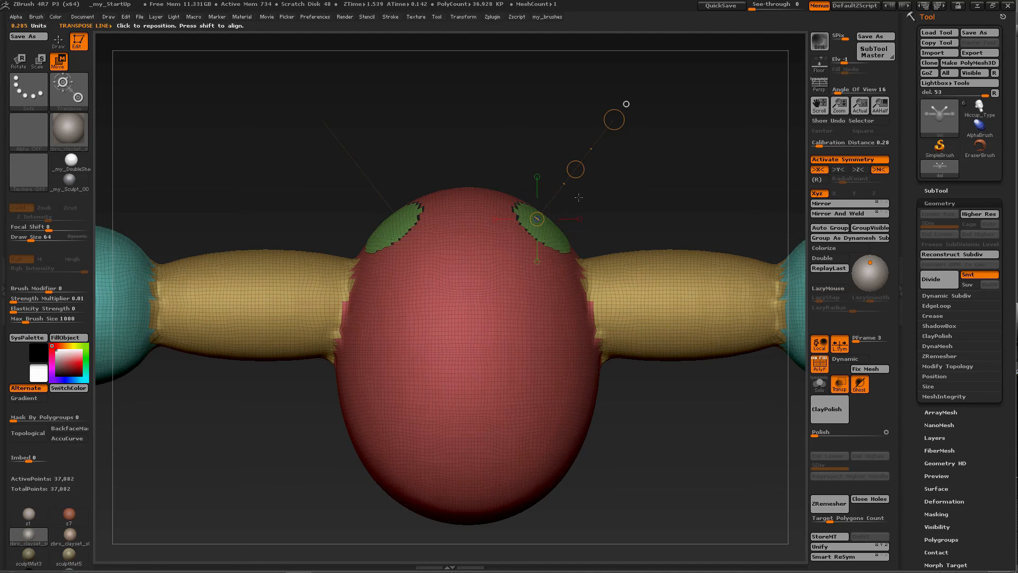
Mask everything except the green polygroup patches, and move both patches upward away from the red body with Transpose Move
{"action": "left_click", "coordinate": [551, 237], "text": "ctrl"}
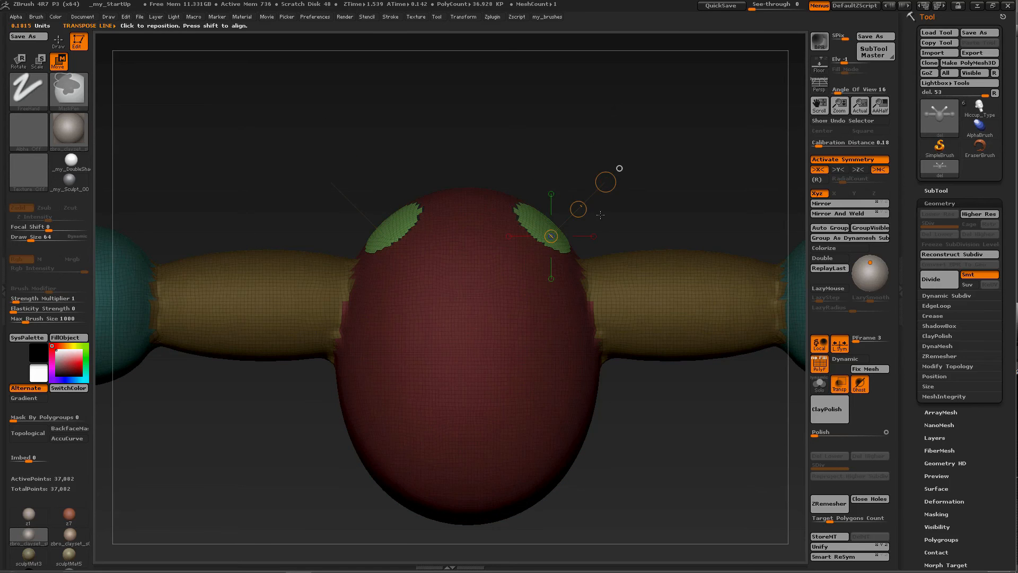
{"action": "key", "text": "f"}
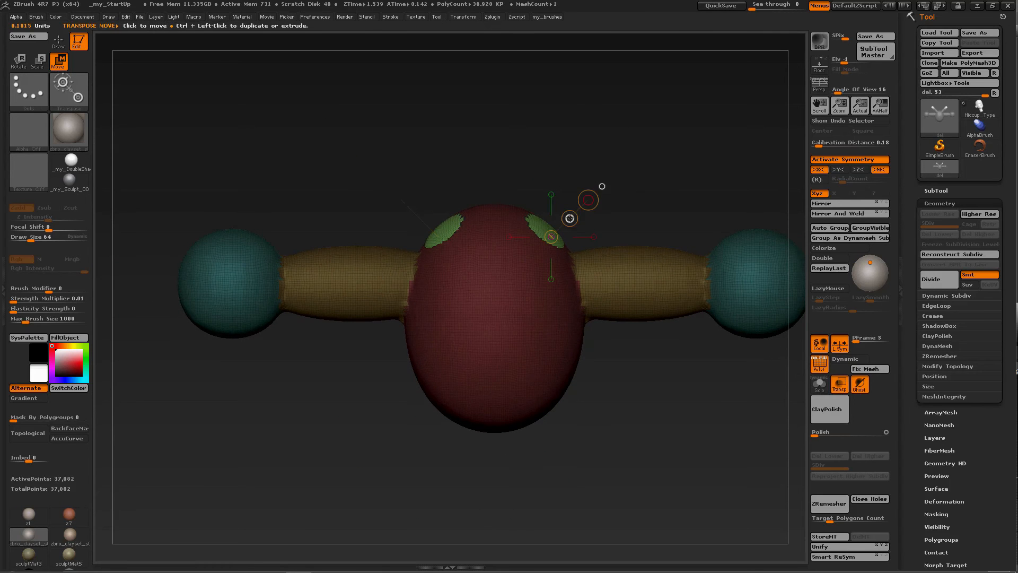
{"action": "left_click_drag", "start_coordinate": [569, 218], "coordinate": [619, 123]}
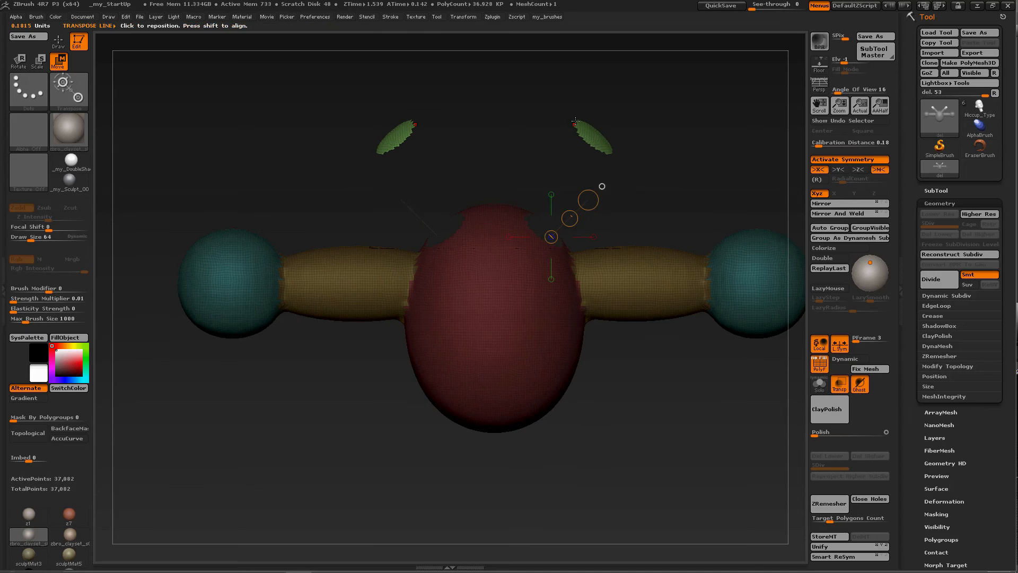
{"action": "mouse_move", "coordinate": [658, 165]}
{"action": "left_mouse_down"}
{"action": "mouse_move", "coordinate": [684, 161]}
{"action": "mouse_move", "coordinate": [631, 170]}
{"action": "mouse_move", "coordinate": [640, 204]}
{"action": "left_mouse_up"}
{"action": "key", "text": "q"}
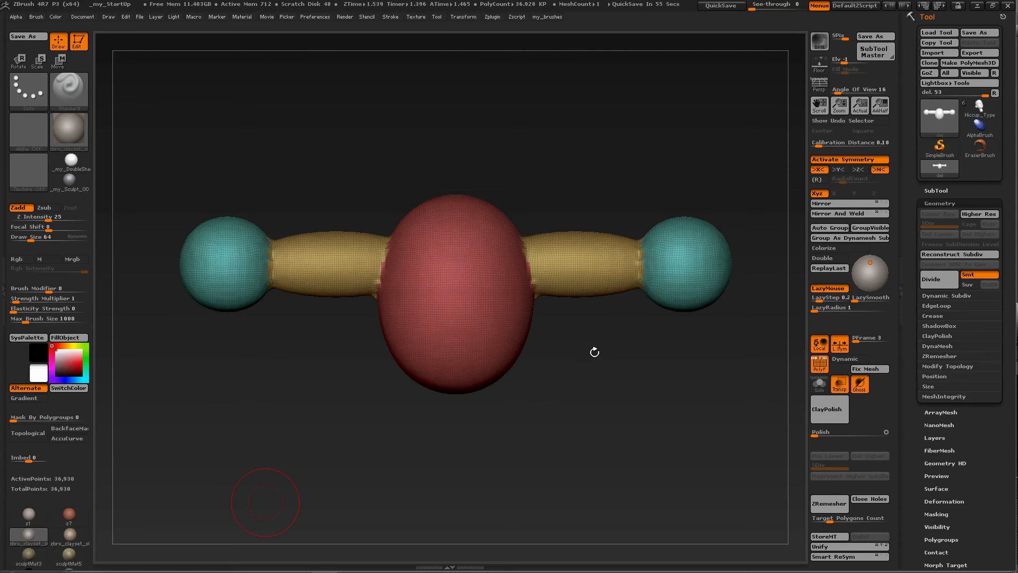
{"action": "left_click_drag", "start_coordinate": [594, 352], "coordinate": [586, 356]}
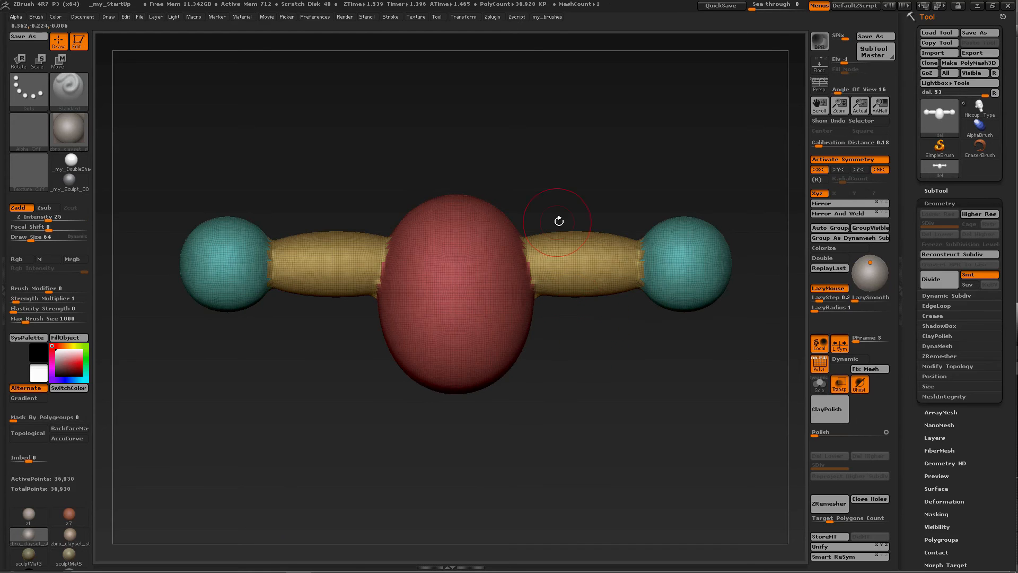
{"action": "left_click_drag", "start_coordinate": [556, 221], "coordinate": [510, 208]}
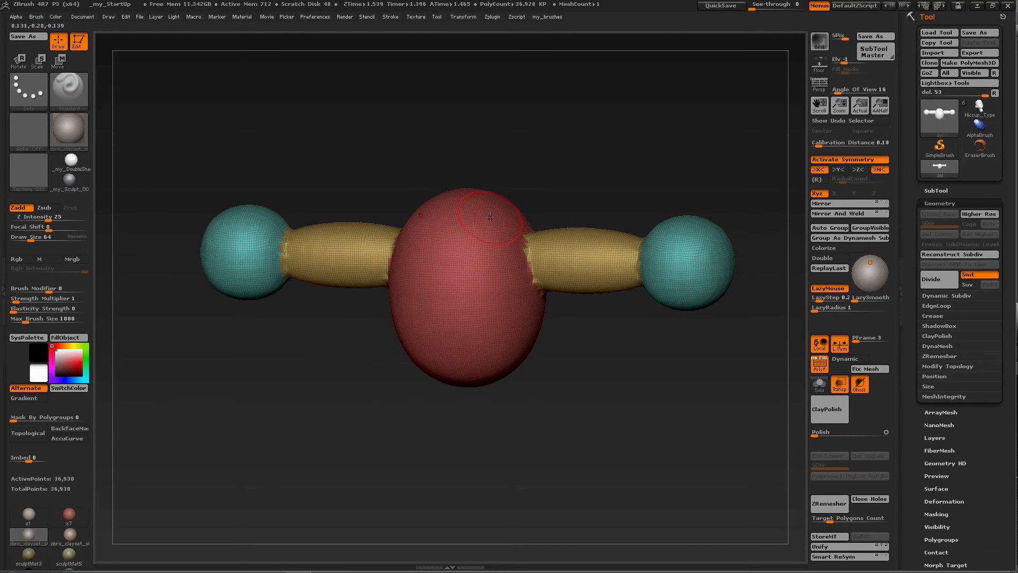
{"action": "key", "text": "ctrl"}
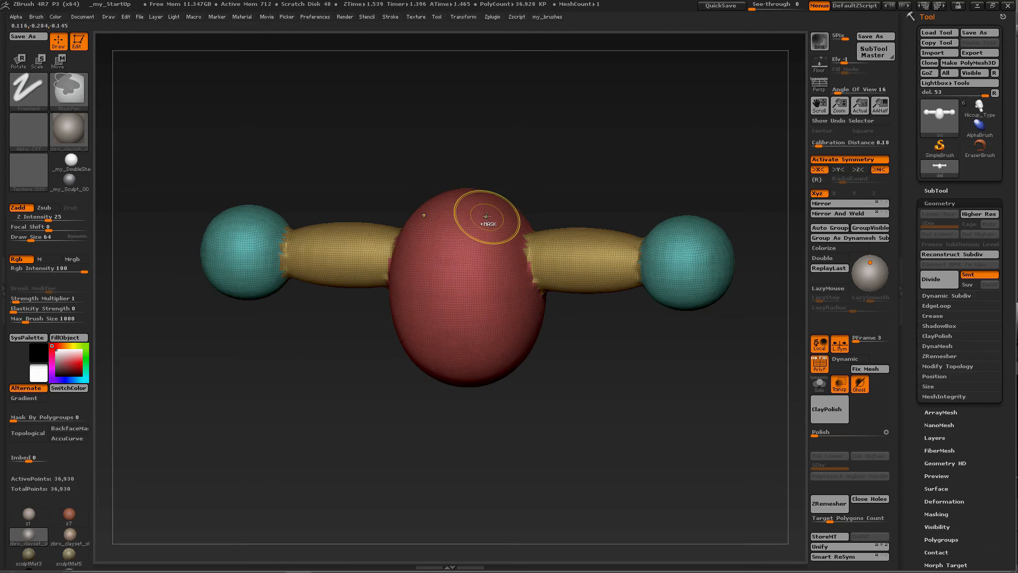
{"action": "left_click", "coordinate": [485, 217], "text": "ctrl"}
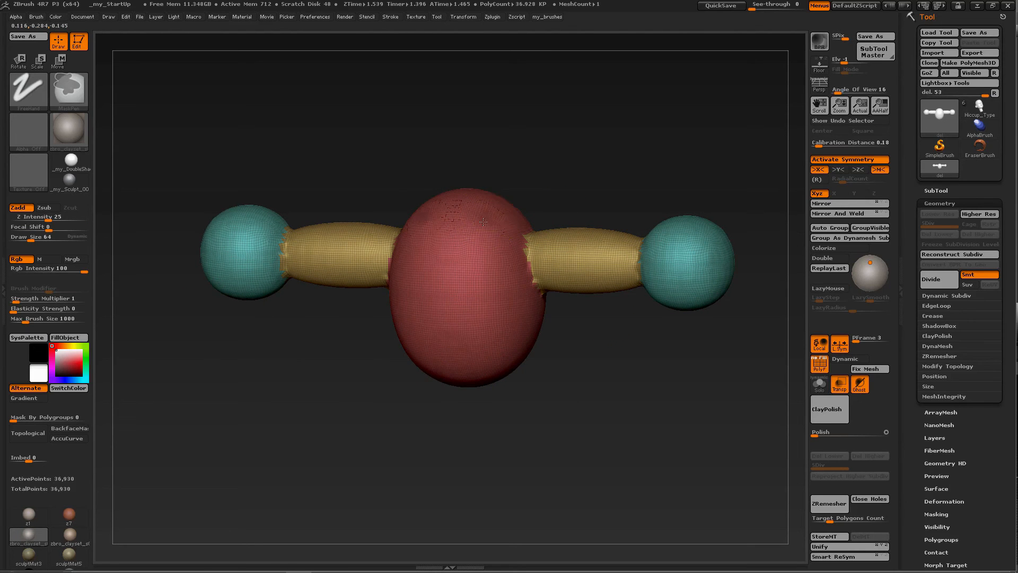
{"action": "left_click", "coordinate": [528, 181], "text": "ctrl"}
{"action": "mouse_move", "coordinate": [528, 200]}
{"action": "left_mouse_down"}
{"action": "mouse_move", "coordinate": [549, 162]}
{"action": "mouse_move", "coordinate": [545, 182]}
{"action": "left_mouse_up"}
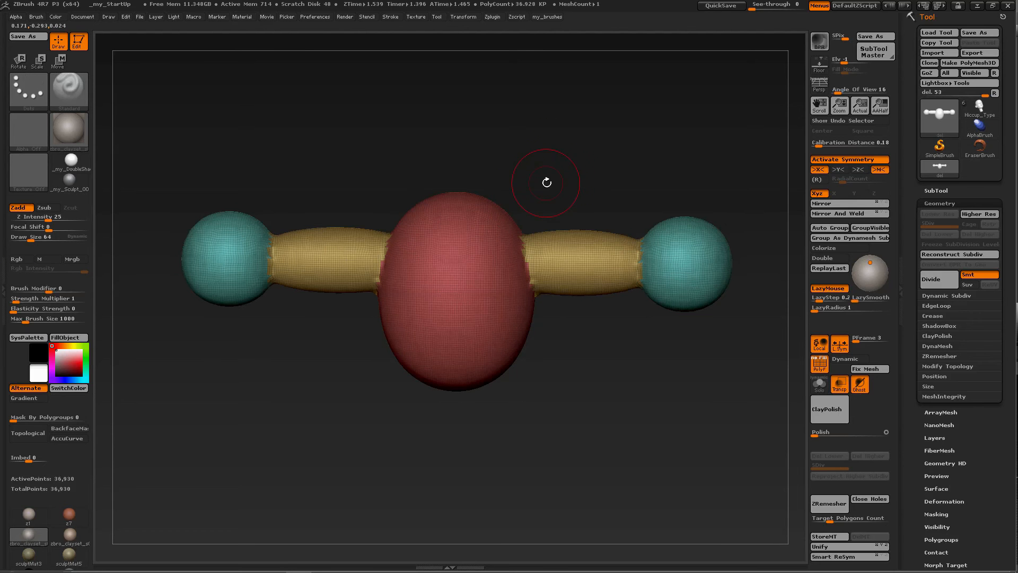
Divide the whole mesh once to add a second subdivision level
{"action": "key", "text": "ctrl+d"}
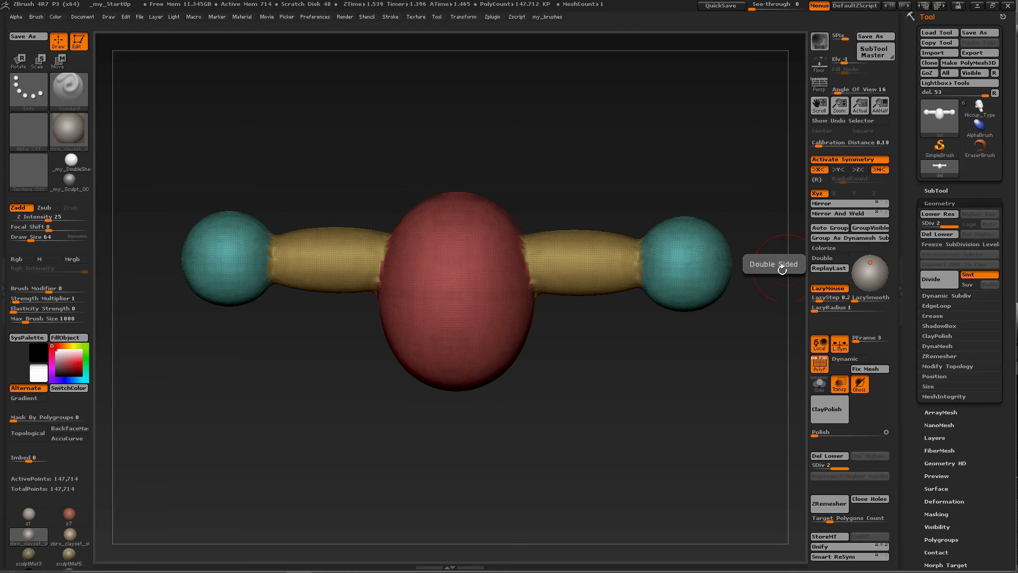
{"action": "left_click", "coordinate": [933, 227]}
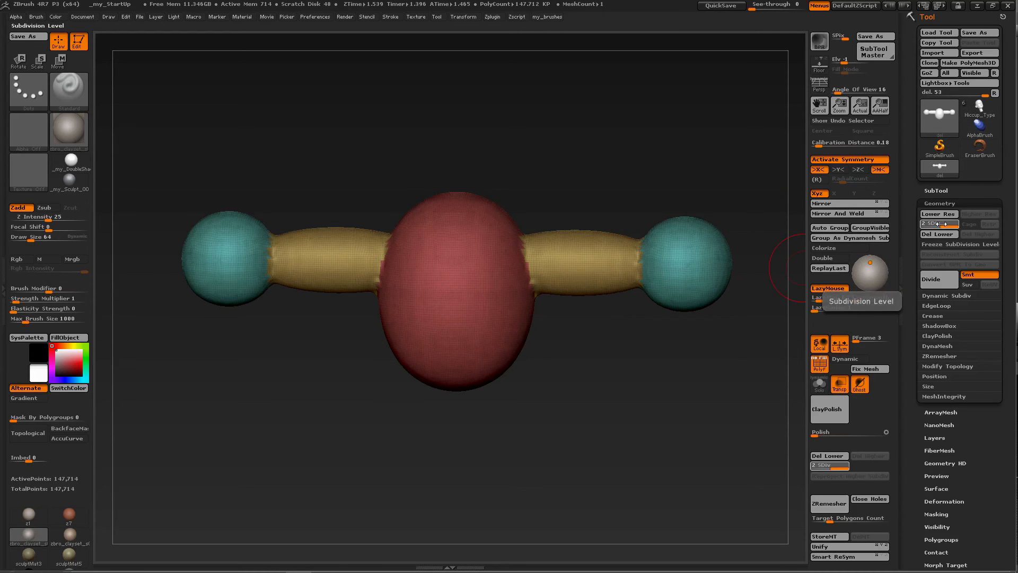
{"action": "left_click_drag", "start_coordinate": [934, 227], "coordinate": [954, 227]}
Leave only two symmetrical spots atop the red body unmasked, and draw a Transpose line about 0.3 units long outward from one spot
{"action": "mouse_move", "coordinate": [596, 222]}
{"action": "left_mouse_down"}
{"action": "mouse_move", "coordinate": [536, 220]}
{"action": "mouse_move", "coordinate": [557, 211]}
{"action": "mouse_move", "coordinate": [517, 183]}
{"action": "mouse_move", "coordinate": [542, 144]}
{"action": "left_mouse_up"}
{"action": "left_click", "coordinate": [488, 212], "text": "ctrl"}
{"action": "left_click", "coordinate": [544, 180], "text": "ctrl"}
{"action": "key", "text": "w"}
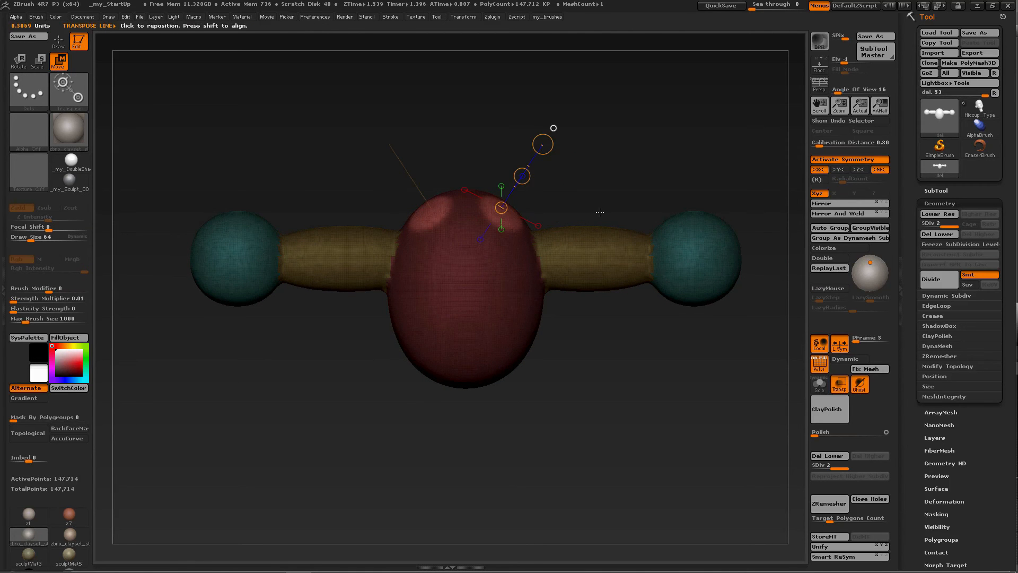
Try to extrude the two unmasked spots outward with subdivision levels still active, and undo it
{"action": "mouse_move", "coordinate": [572, 189]}
{"action": "left_mouse_down"}
{"action": "mouse_move", "coordinate": [555, 200]}
{"action": "mouse_move", "coordinate": [573, 188]}
{"action": "mouse_move", "coordinate": [521, 176]}
{"action": "mouse_move", "coordinate": [551, 149]}
{"action": "mouse_move", "coordinate": [573, 103]}
{"action": "mouse_move", "coordinate": [529, 142]}
{"action": "mouse_move", "coordinate": [552, 159]}
{"action": "mouse_move", "coordinate": [533, 151]}
{"action": "left_mouse_up"}
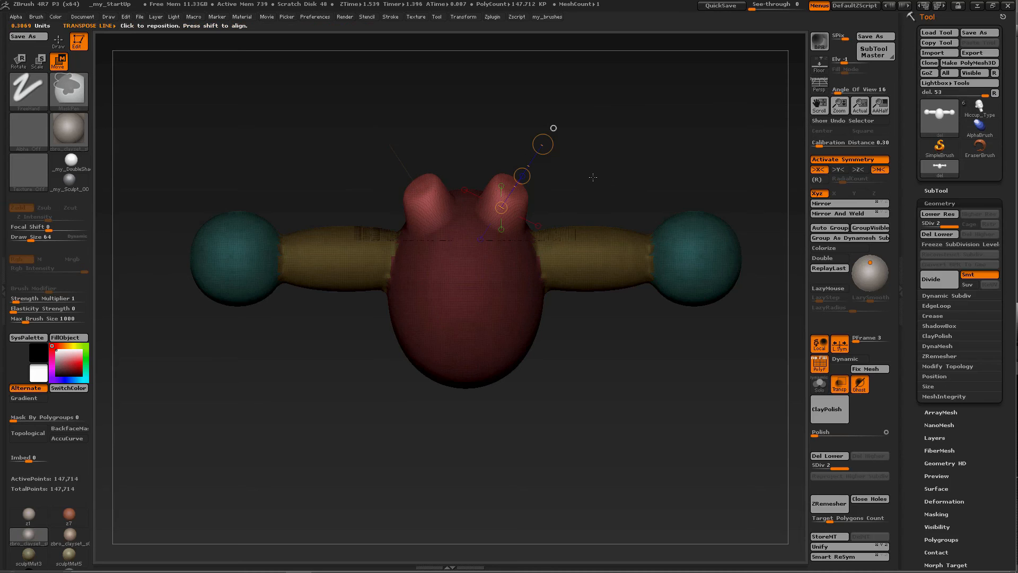
{"action": "key", "text": "ctrl+z"}
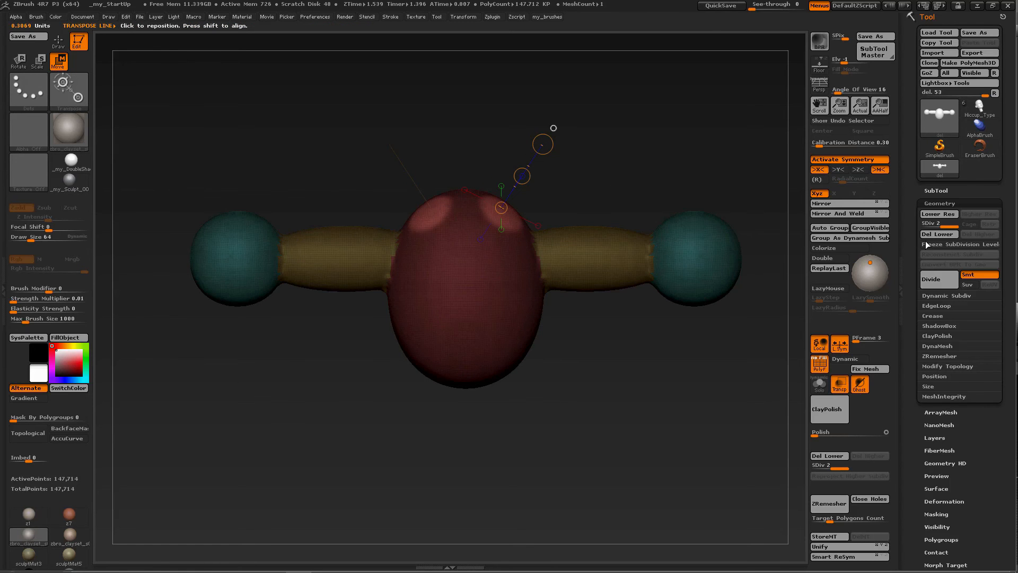
Freeze the subdivision levels and extrude the two unmasked spots outward along the Transpose line
{"action": "left_click", "coordinate": [938, 245]}
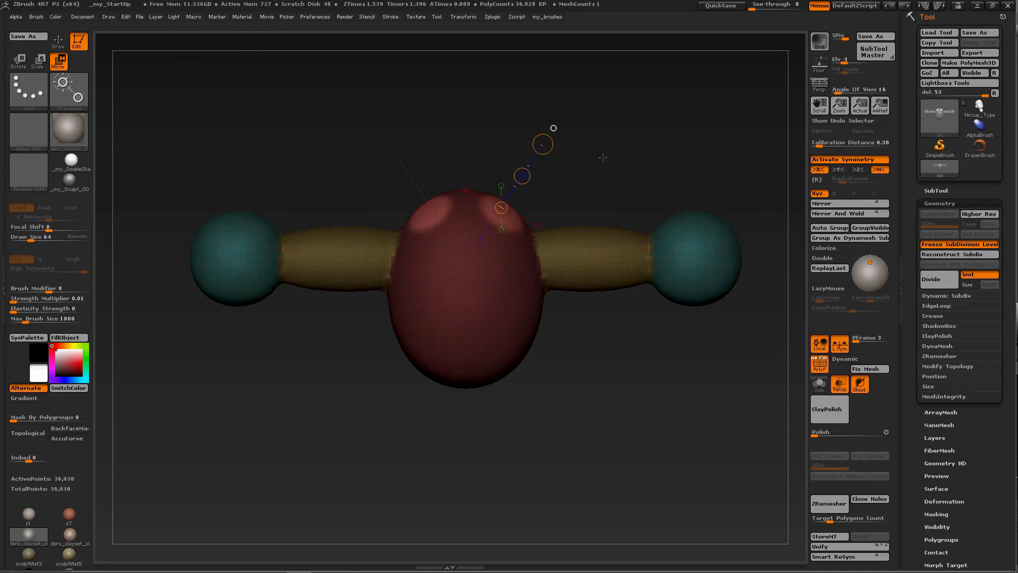
{"action": "key", "text": "ctrl"}
{"action": "left_click_drag", "start_coordinate": [521, 176], "coordinate": [535, 157], "text": "ctrl"}
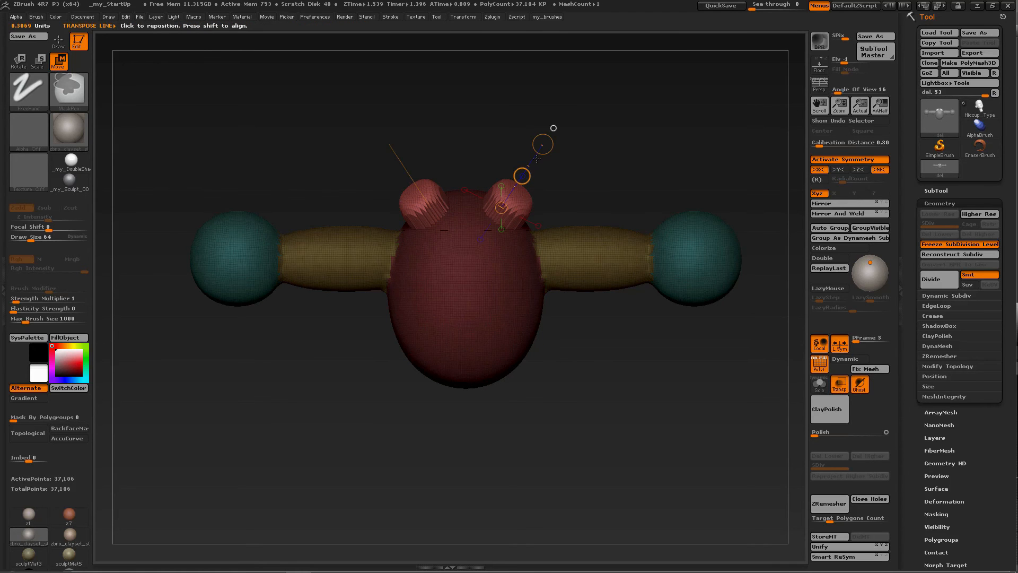
Lengthen the two extrusions by repeating the extrude operation with Replay Last
{"action": "left_click", "coordinate": [822, 268]}
{"action": "left_click", "coordinate": [821, 269]}
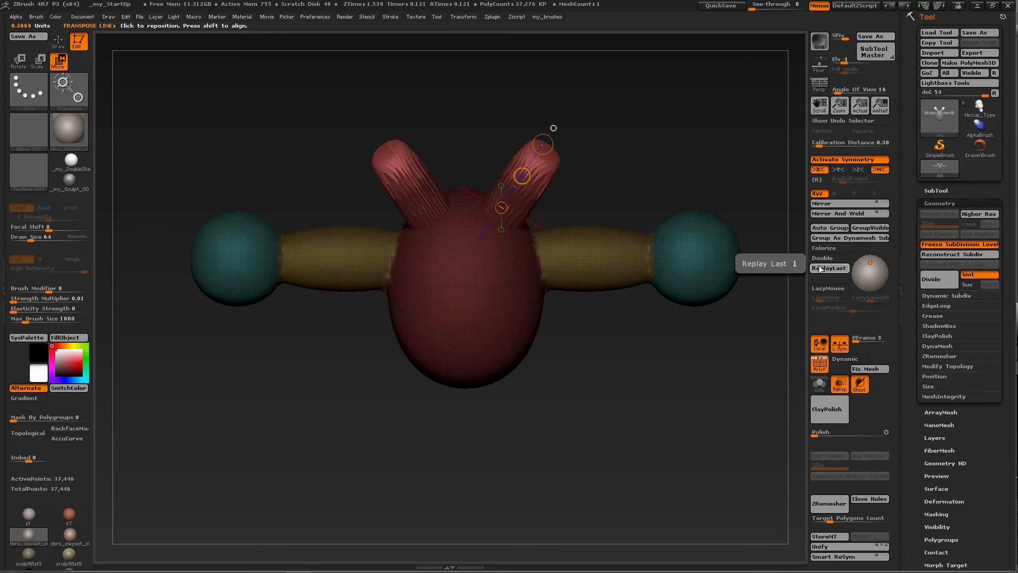
{"action": "left_click", "coordinate": [821, 269]}
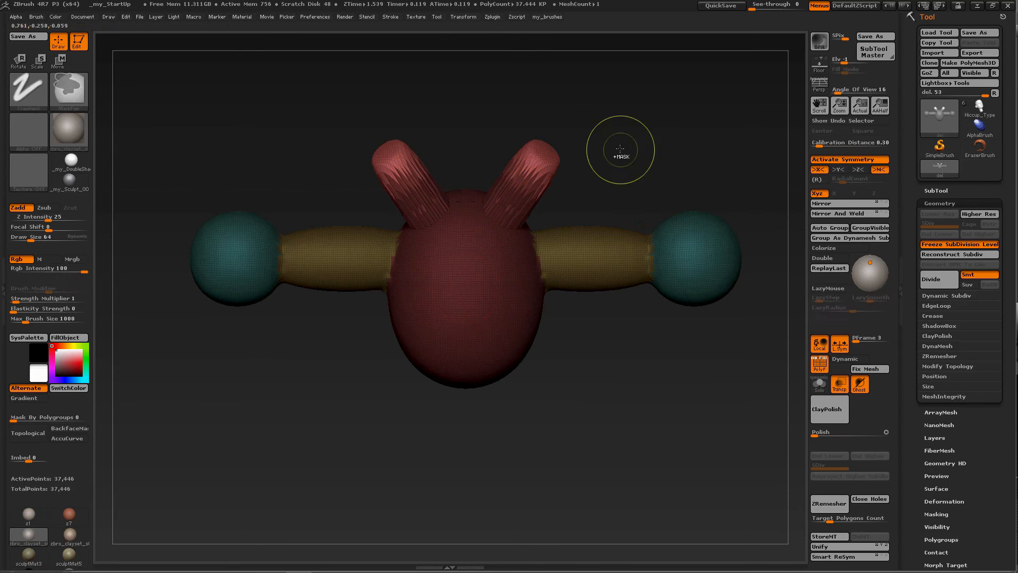
Unfreeze the subdivision levels and clear the mask from the mesh with the two extruded horns
{"action": "mouse_move", "coordinate": [595, 233]}
{"action": "left_mouse_down"}
{"action": "mouse_move", "coordinate": [596, 207]}
{"action": "mouse_move", "coordinate": [749, 233]}
{"action": "left_mouse_up"}
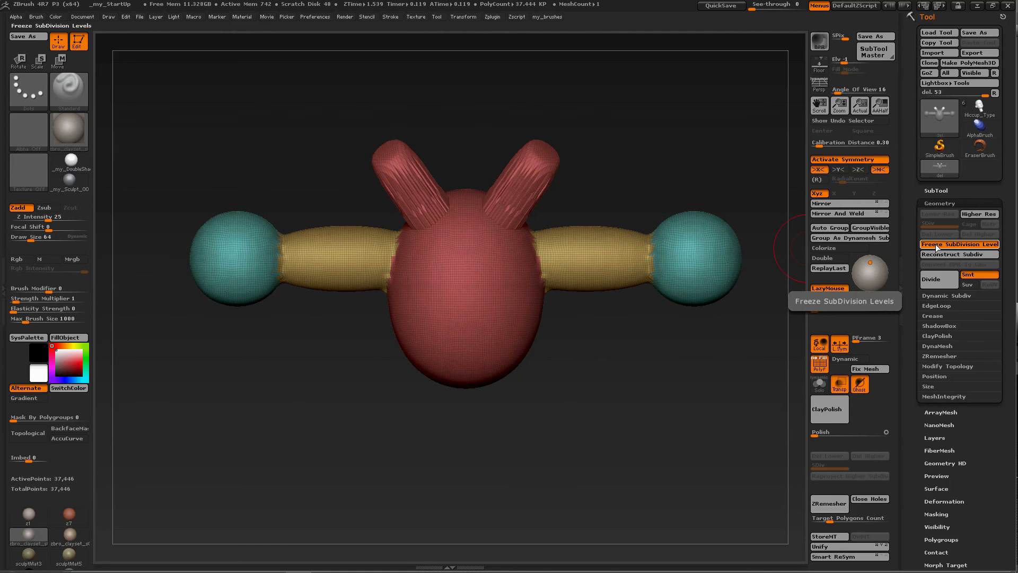
{"action": "left_click", "coordinate": [936, 247]}
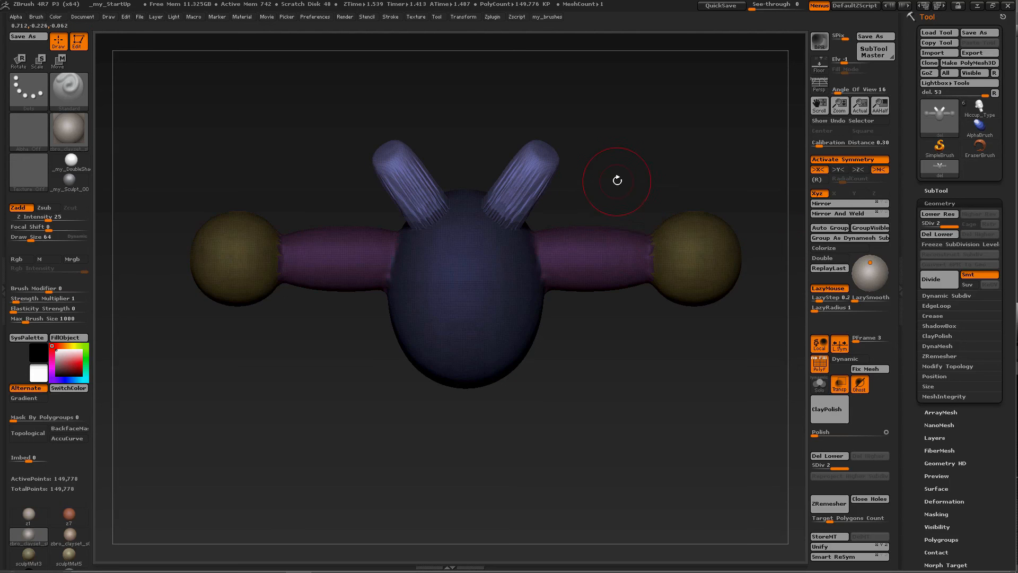
{"action": "left_click_drag", "start_coordinate": [613, 177], "coordinate": [615, 183]}
{"action": "key", "text": "ctrl"}
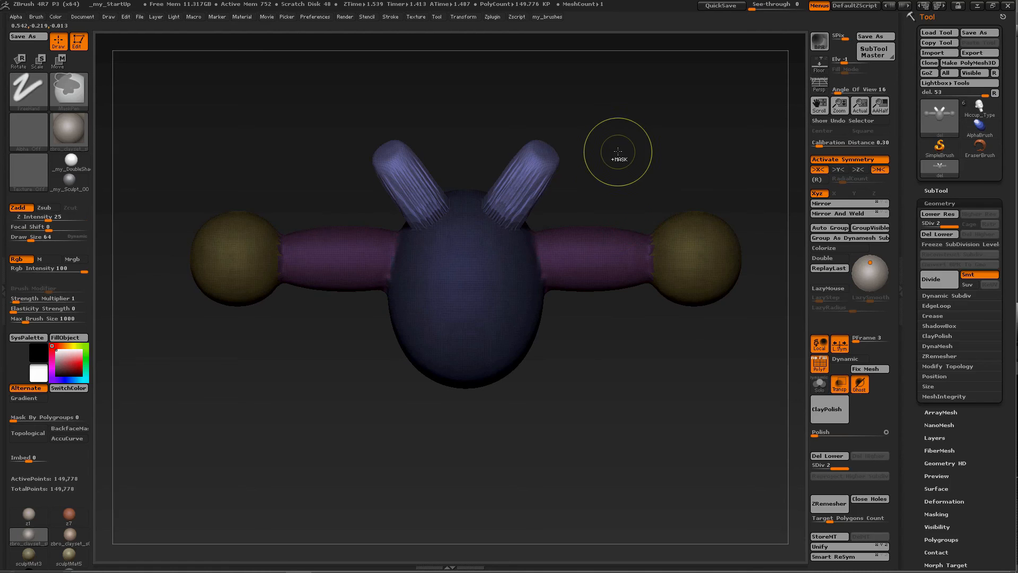
{"action": "mouse_move", "coordinate": [629, 216]}
{"action": "left_mouse_down"}
{"action": "mouse_move", "coordinate": [583, 245]}
{"action": "mouse_move", "coordinate": [630, 225]}
{"action": "left_mouse_up"}
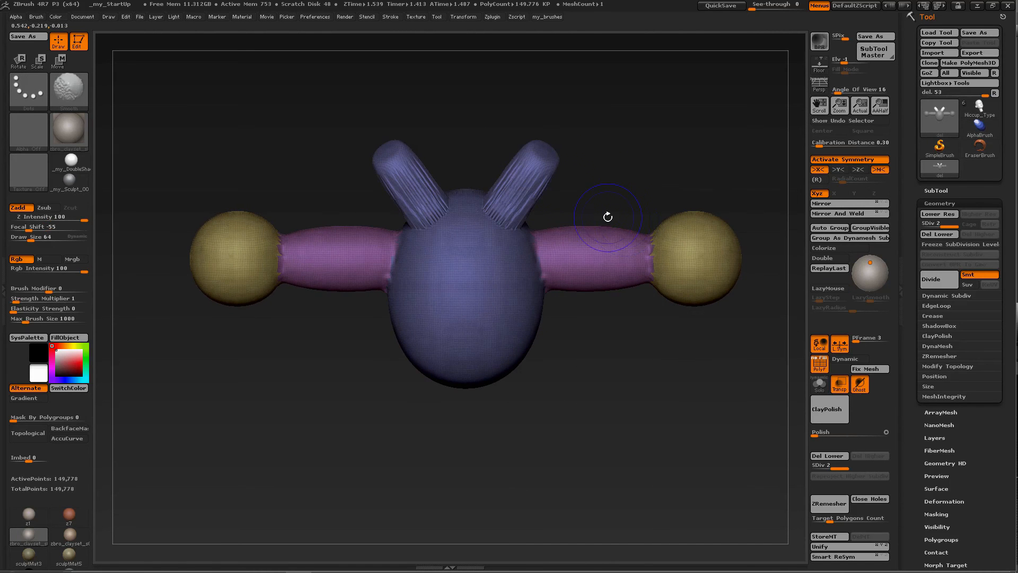
Smooth the ridged surface of both extruded horns from their tips down to their bases
{"action": "mouse_move", "coordinate": [540, 173]}
{"action": "right_mouse_down", "text": "ctrl"}
{"action": "mouse_move", "coordinate": [542, 196]}
{"action": "mouse_move", "coordinate": [566, 194]}
{"action": "right_mouse_up", "text": "ctrl"}
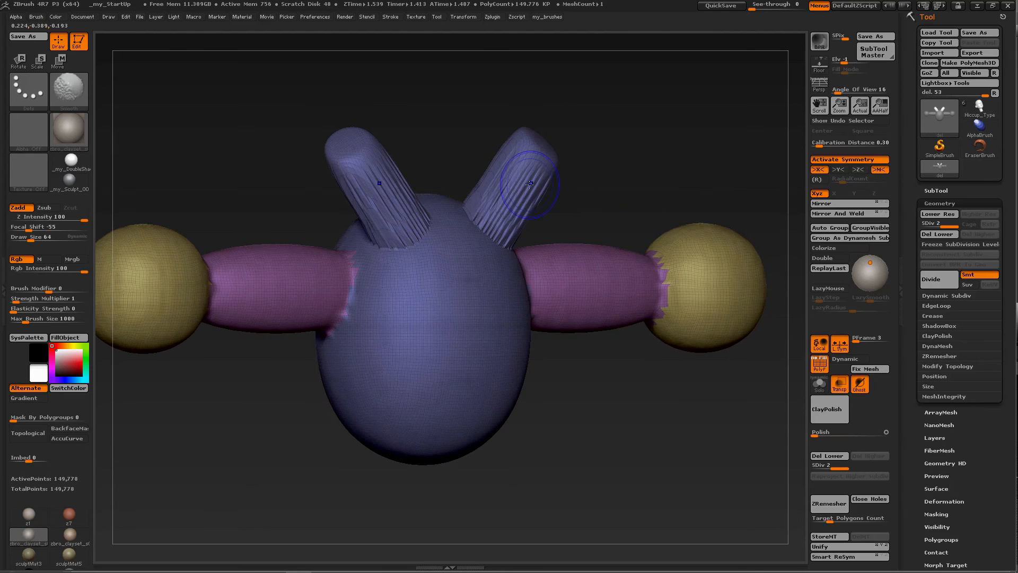
{"action": "mouse_move", "coordinate": [525, 161]}
{"action": "left_mouse_down", "text": "shift"}
{"action": "mouse_move", "coordinate": [504, 175]}
{"action": "mouse_move", "coordinate": [493, 164]}
{"action": "mouse_move", "coordinate": [501, 153]}
{"action": "mouse_move", "coordinate": [503, 240]}
{"action": "left_mouse_up", "text": "shift"}
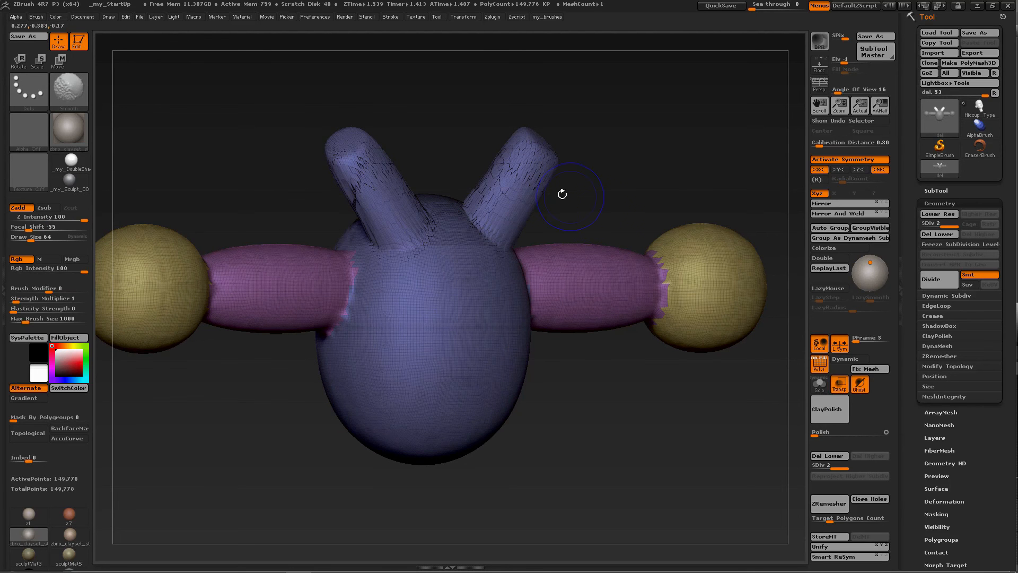
{"action": "mouse_move", "coordinate": [528, 212]}
{"action": "right_mouse_down", "text": "alt"}
{"action": "mouse_move", "coordinate": [519, 243]}
{"action": "mouse_move", "coordinate": [413, 246]}
{"action": "mouse_move", "coordinate": [512, 246]}
{"action": "mouse_move", "coordinate": [490, 200]}
{"action": "mouse_move", "coordinate": [528, 175]}
{"action": "mouse_move", "coordinate": [563, 191]}
{"action": "mouse_move", "coordinate": [563, 175]}
{"action": "right_mouse_up", "text": "alt"}
{"action": "key", "text": "f"}
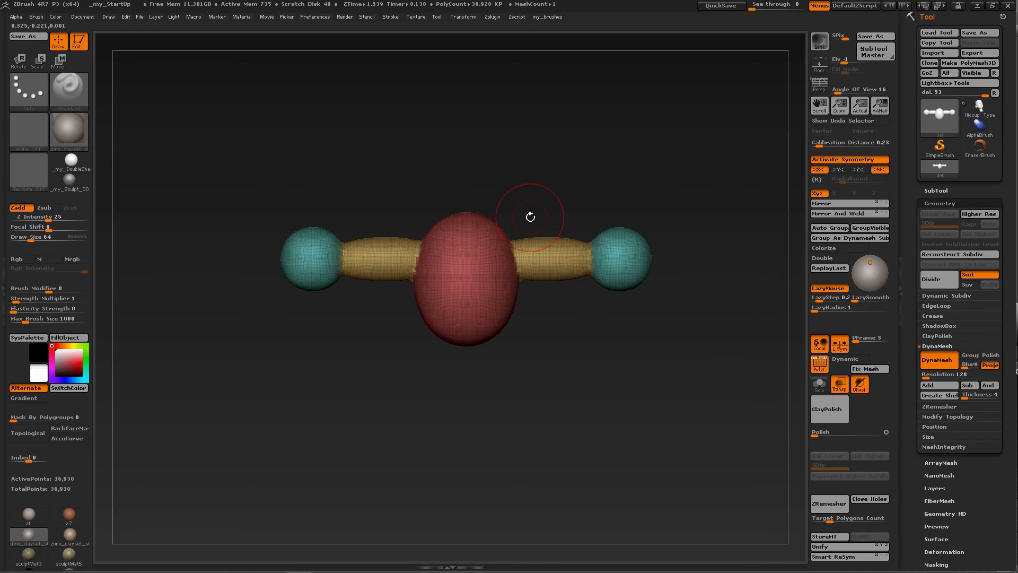
Duplicate the entire mesh with Transpose Move, offsetting the copy about 0.23 units straight up and keeping the original masked
{"action": "key", "text": "w"}
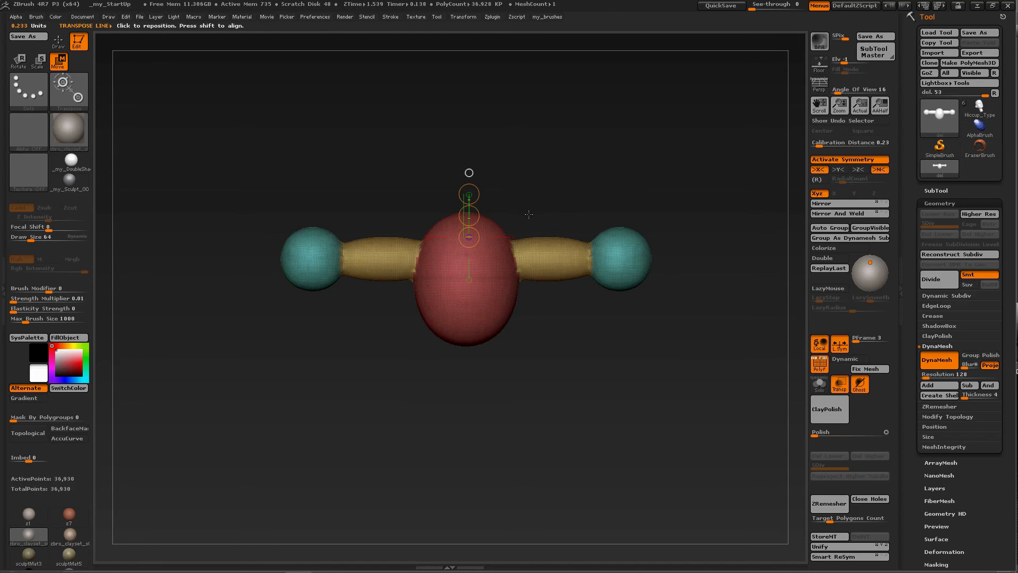
{"action": "key", "text": "ctrl"}
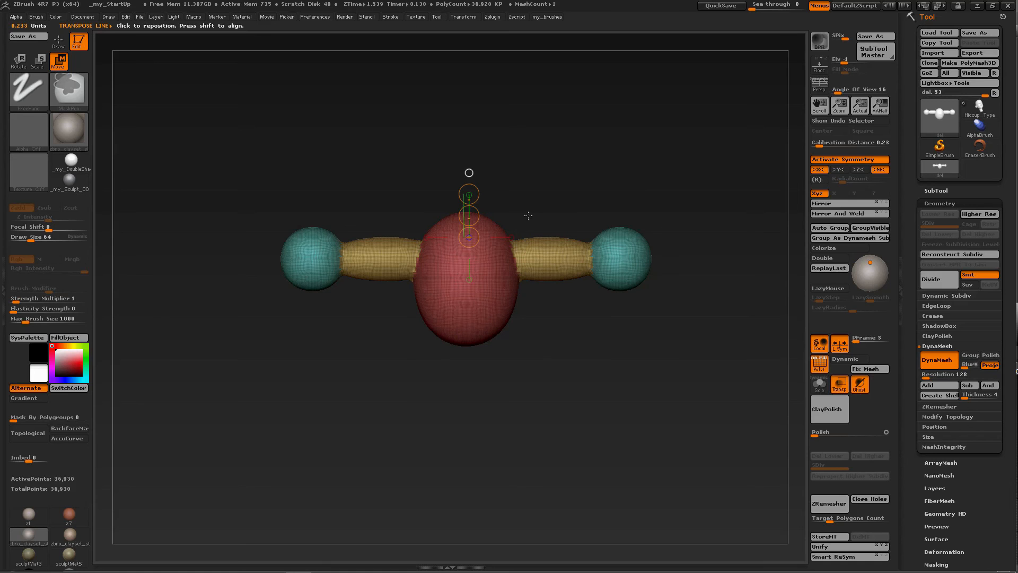
{"action": "key", "text": "ctrl+shift"}
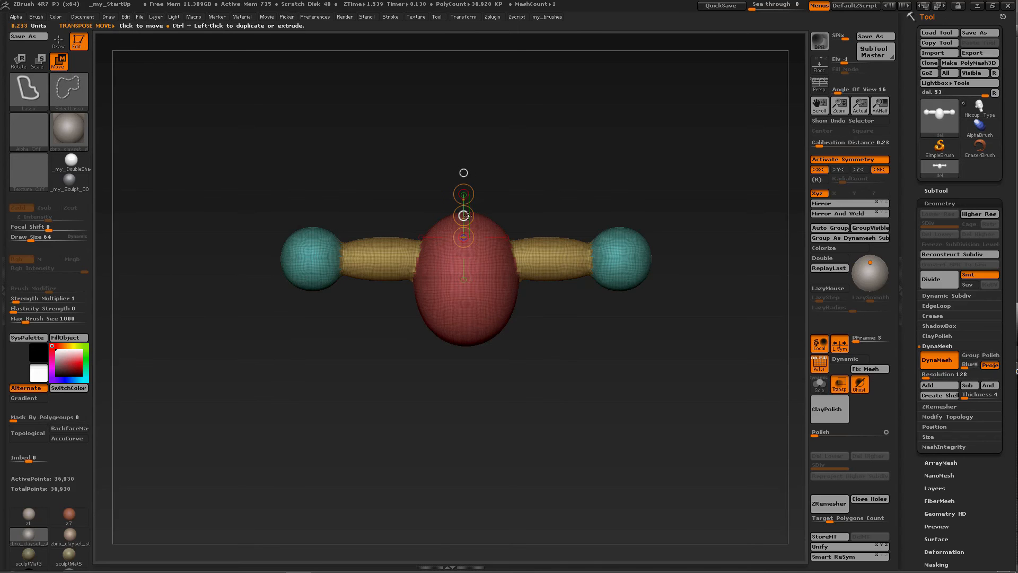
{"action": "left_click_drag", "start_coordinate": [464, 215], "coordinate": [465, 166], "text": "ctrl"}
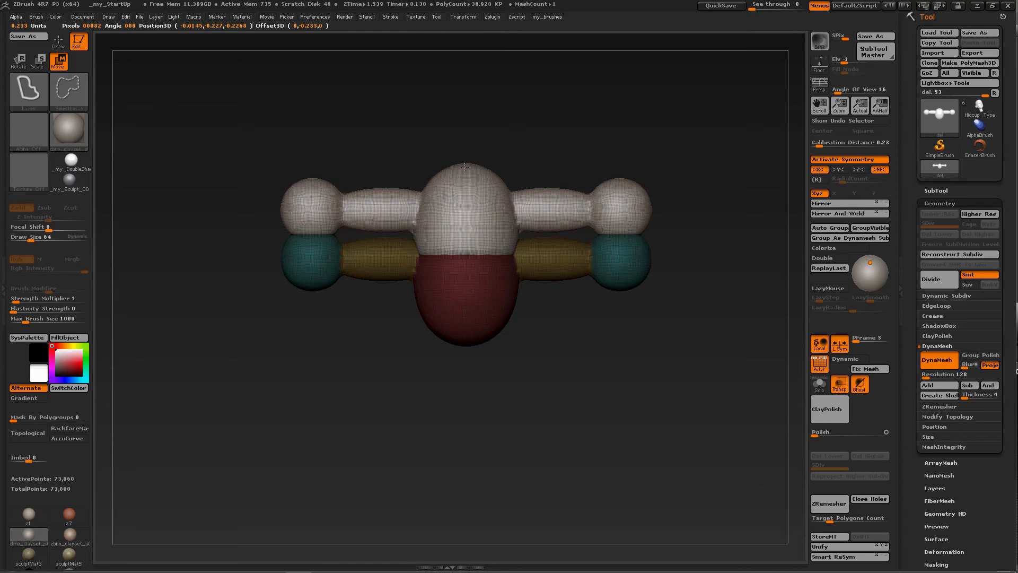
{"action": "left_click_drag", "start_coordinate": [464, 167], "coordinate": [465, 166], "text": "ctrl"}
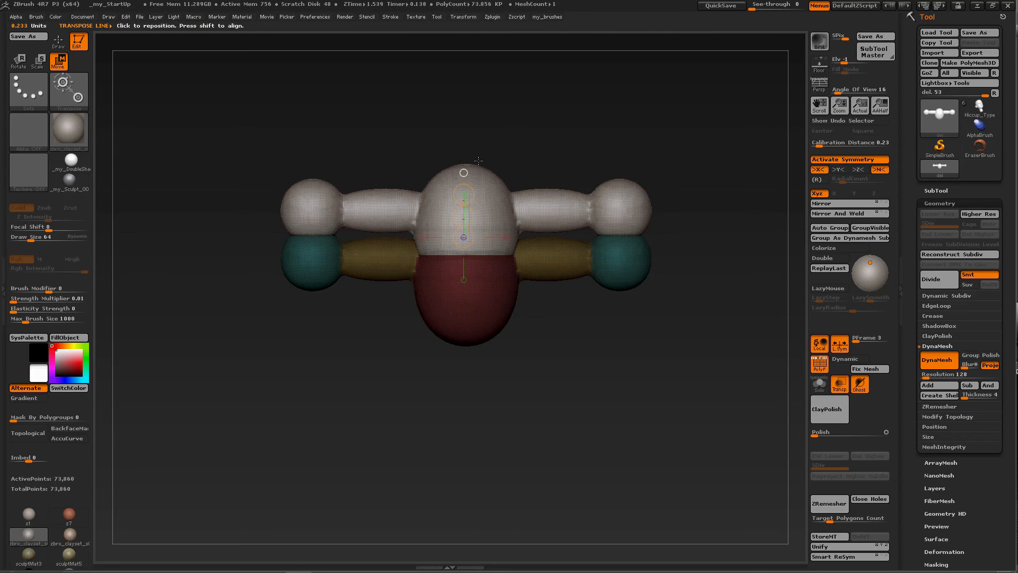
Return to Draw mode and clear the mask from the original mesh below its duplicate
{"action": "key", "text": "q"}
{"action": "left_click_drag", "start_coordinate": [552, 165], "coordinate": [541, 168]}
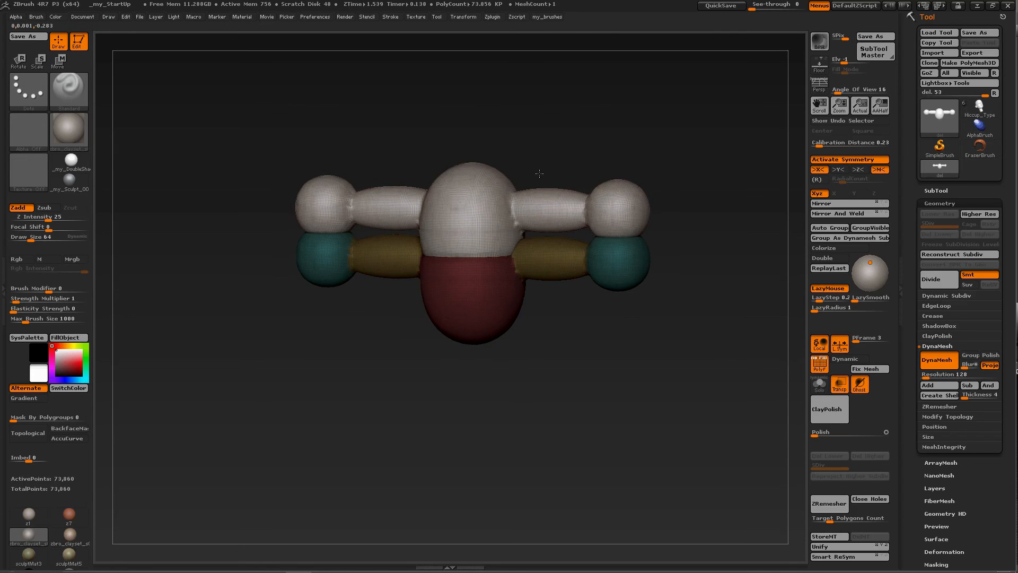
{"action": "key", "text": "ctrl"}
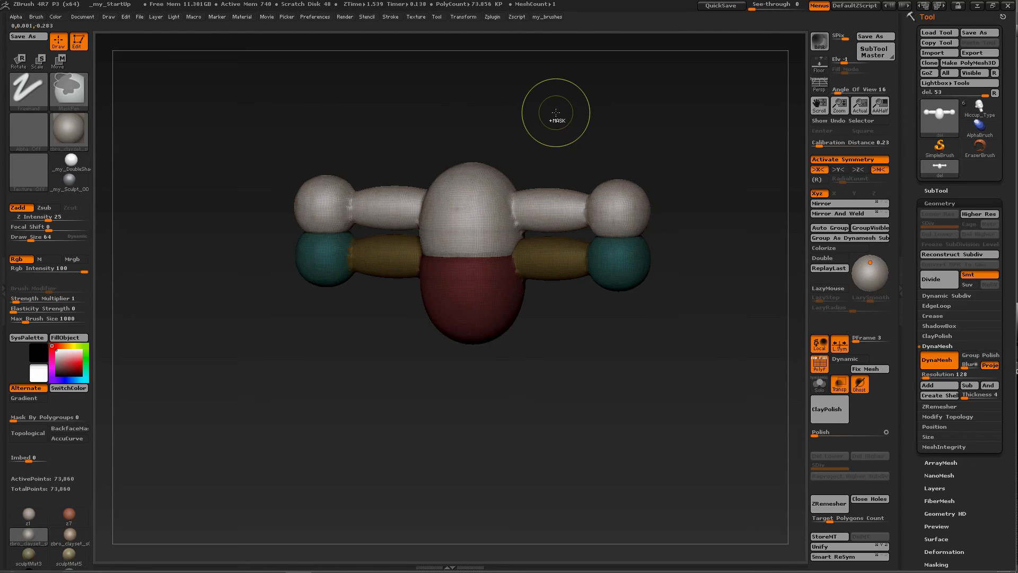
{"action": "left_click_drag", "start_coordinate": [568, 124], "coordinate": [588, 137], "text": "ctrl"}
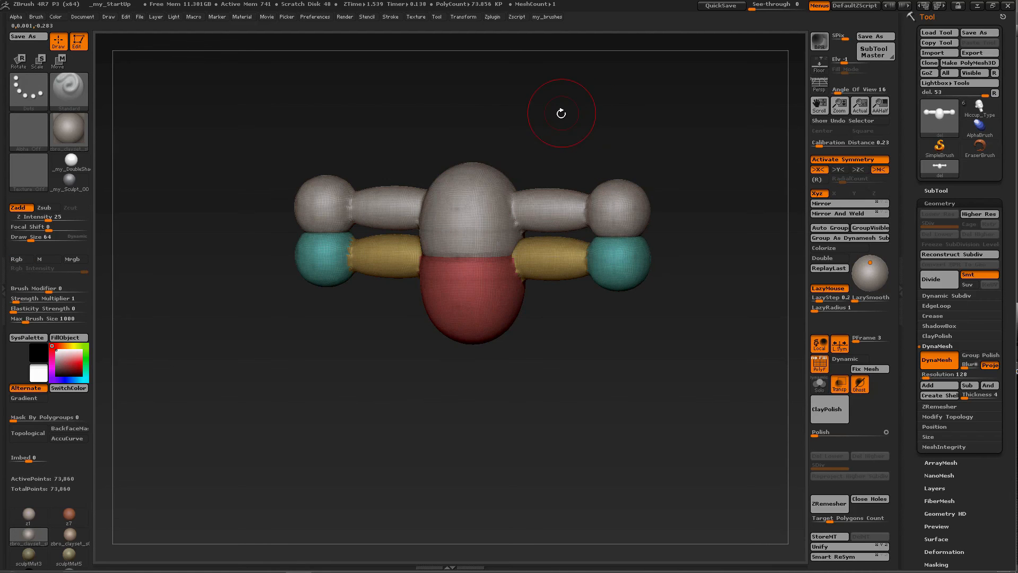
{"action": "key", "text": "ctrl"}
{"action": "mouse_move", "coordinate": [551, 110]}
{"action": "left_mouse_down", "text": "ctrl"}
{"action": "mouse_move", "coordinate": [586, 152]}
{"action": "mouse_move", "coordinate": [532, 194]}
{"action": "mouse_move", "coordinate": [528, 240]}
{"action": "mouse_move", "coordinate": [550, 165]}
{"action": "mouse_move", "coordinate": [527, 232]}
{"action": "mouse_move", "coordinate": [539, 173]}
{"action": "left_mouse_up", "text": "ctrl"}
Undo the earlier duplicate and duplicate the mesh again with Transpose Move, offsetting the copy slightly upward so it overlaps the original
{"action": "key", "text": "ctrl"}
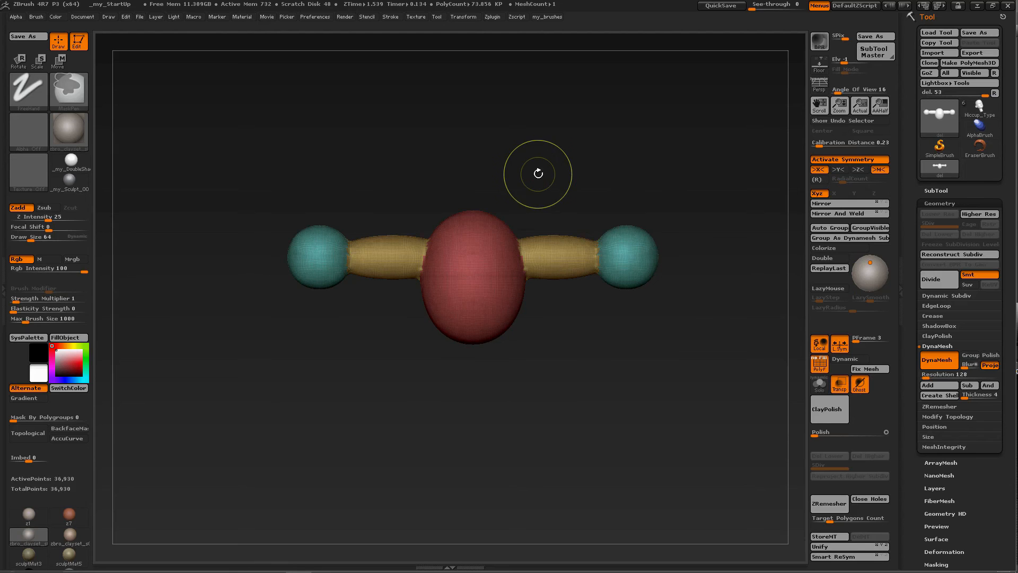
{"action": "key", "text": "w"}
{"action": "mouse_move", "coordinate": [493, 256]}
{"action": "left_mouse_down"}
{"action": "mouse_move", "coordinate": [470, 193]}
{"action": "mouse_move", "coordinate": [504, 193]}
{"action": "mouse_move", "coordinate": [513, 181]}
{"action": "mouse_move", "coordinate": [493, 175]}
{"action": "left_mouse_up"}
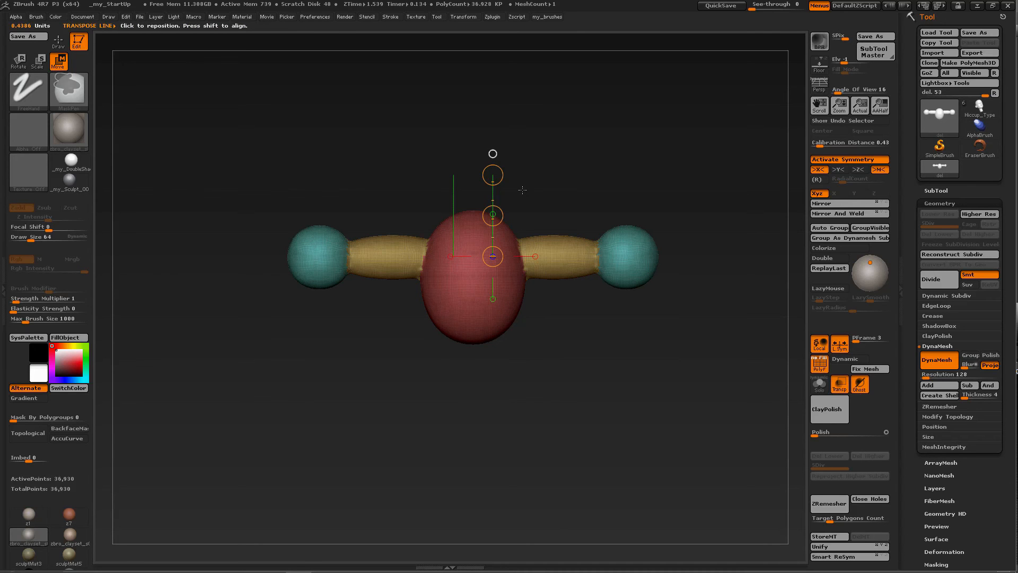
{"action": "key", "text": "ctrl+shift"}
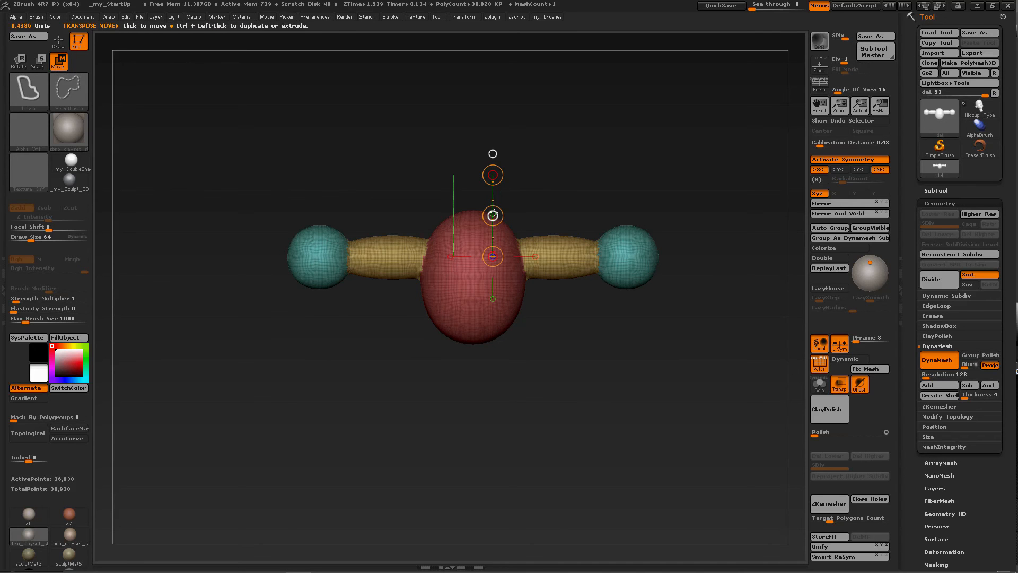
{"action": "left_click_drag", "start_coordinate": [493, 215], "coordinate": [489, 187], "text": "ctrl"}
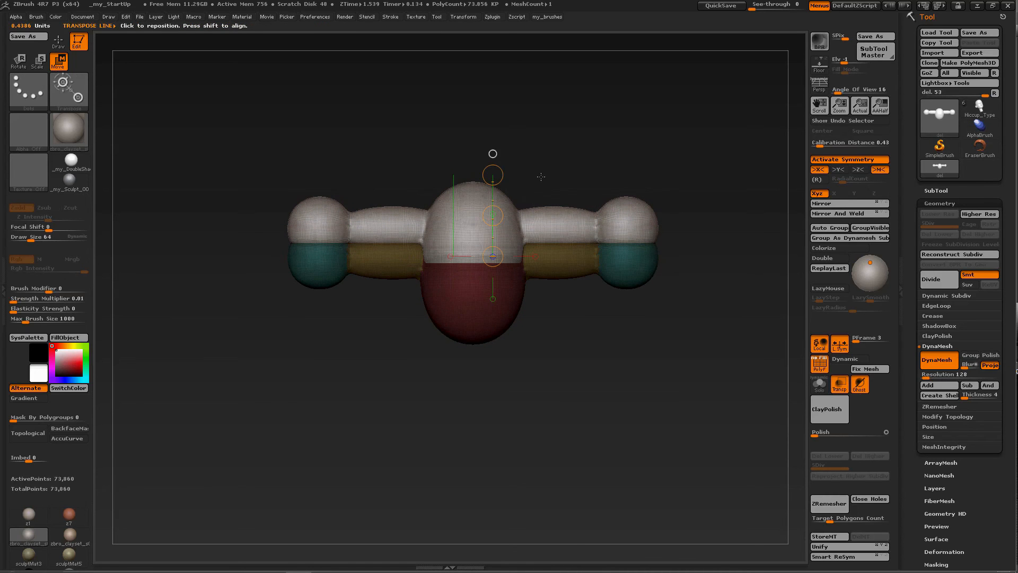
Clear the mask, try remeshing the DynaMesh with its overlapping duplicate, and undo the remesh
{"action": "key", "text": "q"}
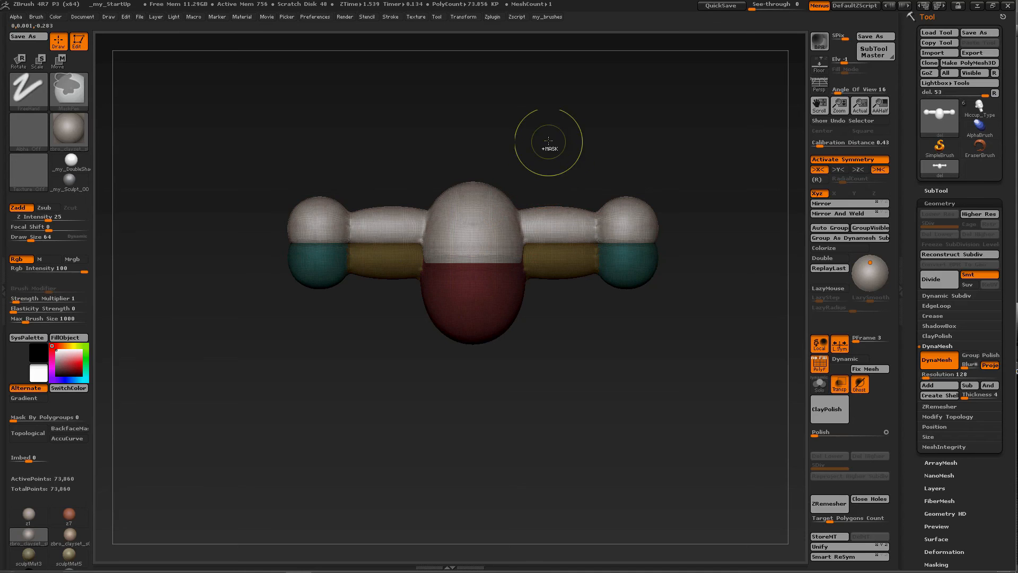
{"action": "left_click_drag", "start_coordinate": [546, 141], "coordinate": [578, 160], "text": "ctrl"}
{"action": "left_click_drag", "start_coordinate": [551, 117], "coordinate": [525, 163], "text": "ctrl"}
{"action": "key", "text": "ctrl+z"}
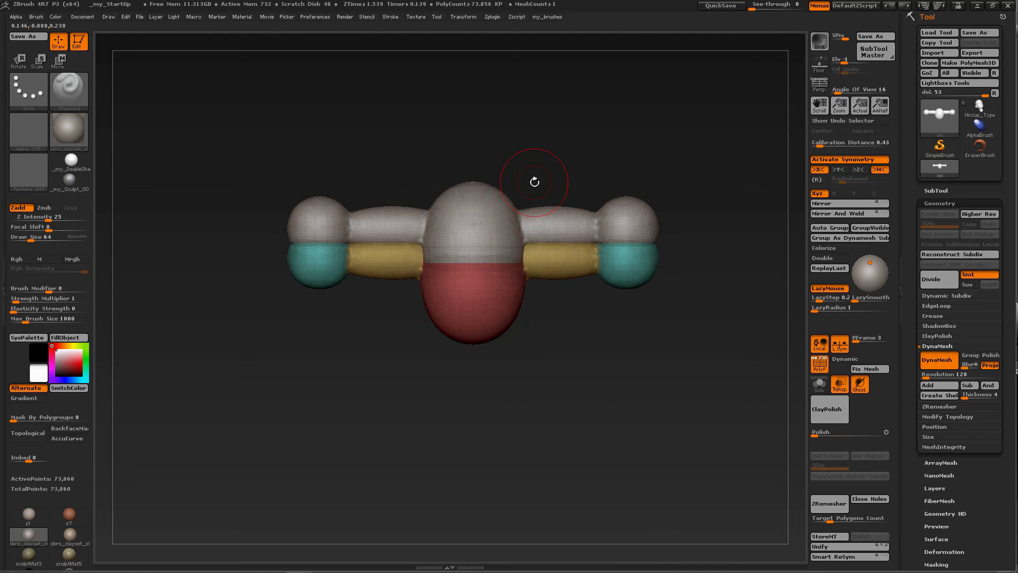
Mask the original mesh and scale the grey duplicate down slightly from the centre of its body with Transpose Scale
{"action": "key", "text": "e"}
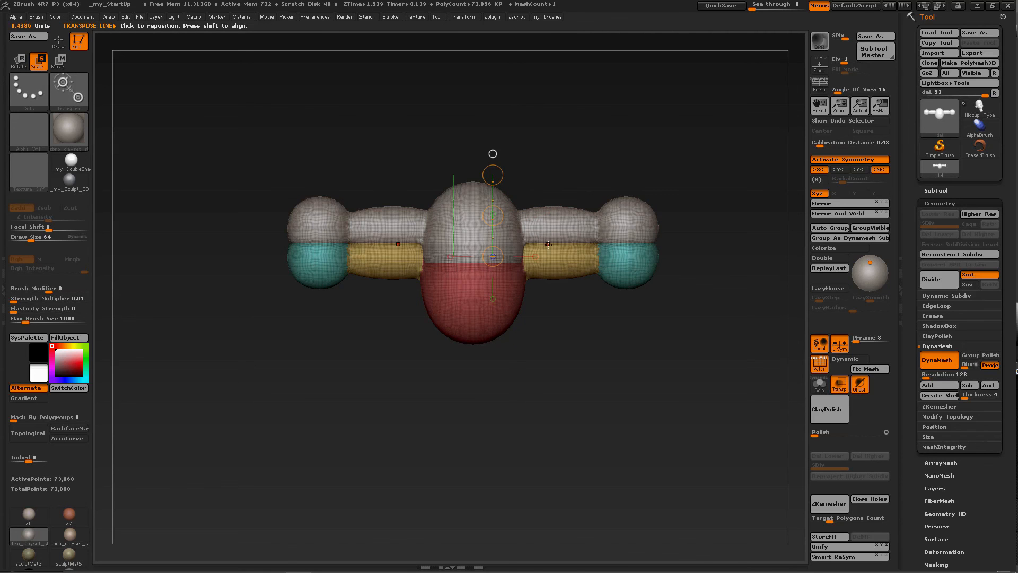
{"action": "left_click", "coordinate": [551, 218], "text": "ctrl"}
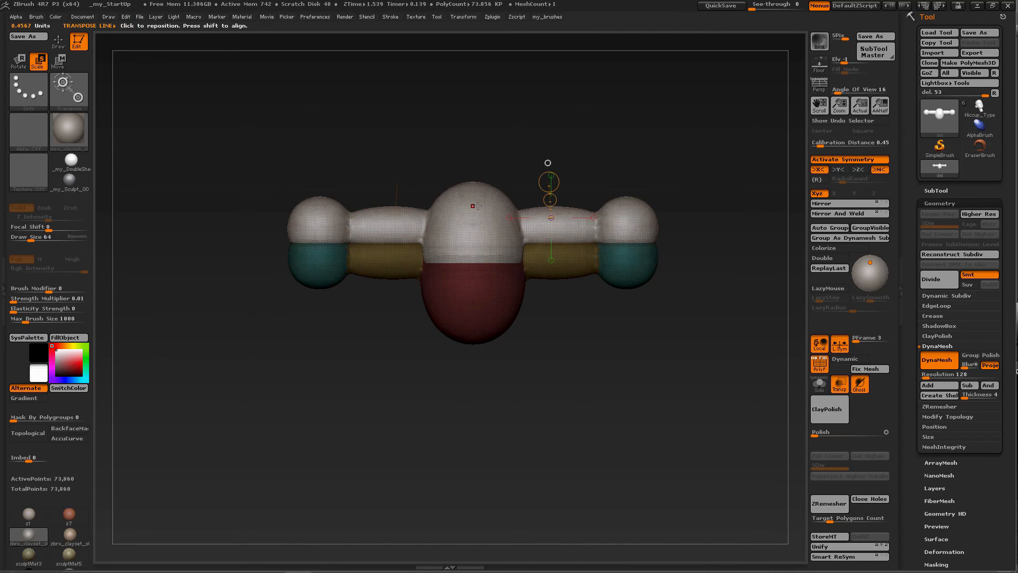
{"action": "left_click_drag", "start_coordinate": [476, 204], "coordinate": [572, 167]}
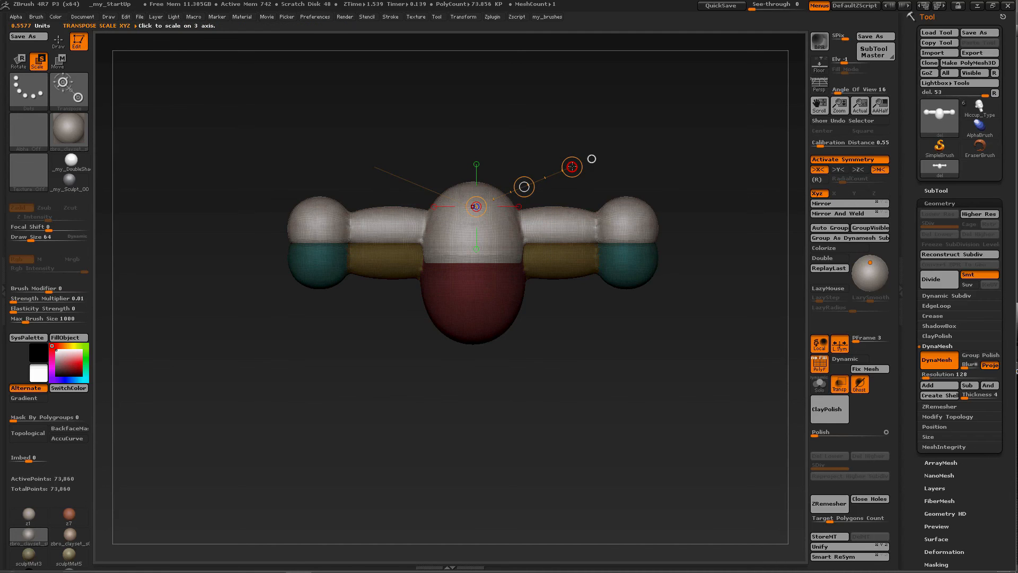
{"action": "left_click_drag", "start_coordinate": [571, 167], "coordinate": [558, 176]}
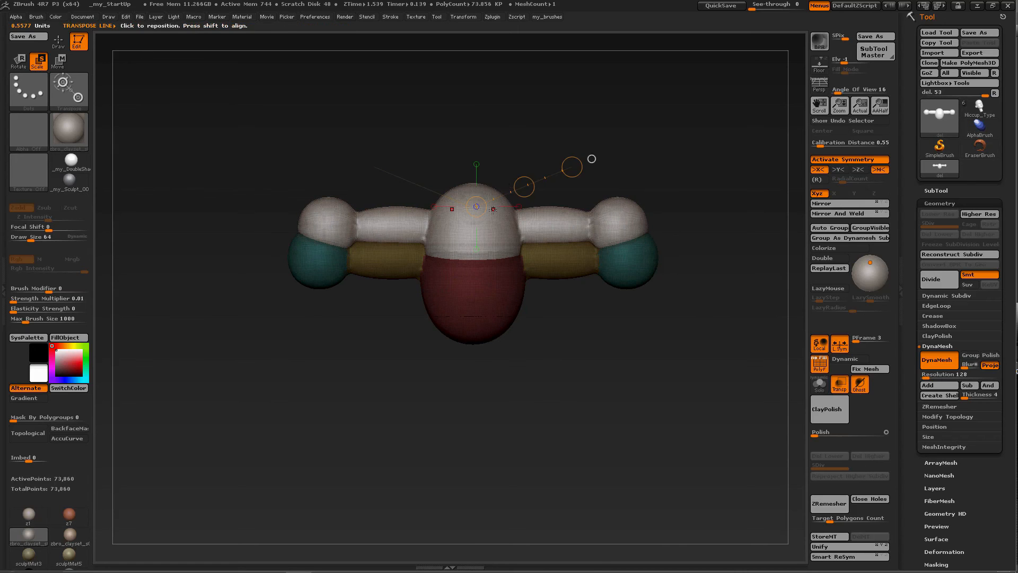
Move the scaled duplicate straight down into the original with Transpose Move, using a vertical action line about 0.28 units long
{"action": "left_click_drag", "start_coordinate": [496, 219], "coordinate": [496, 167]}
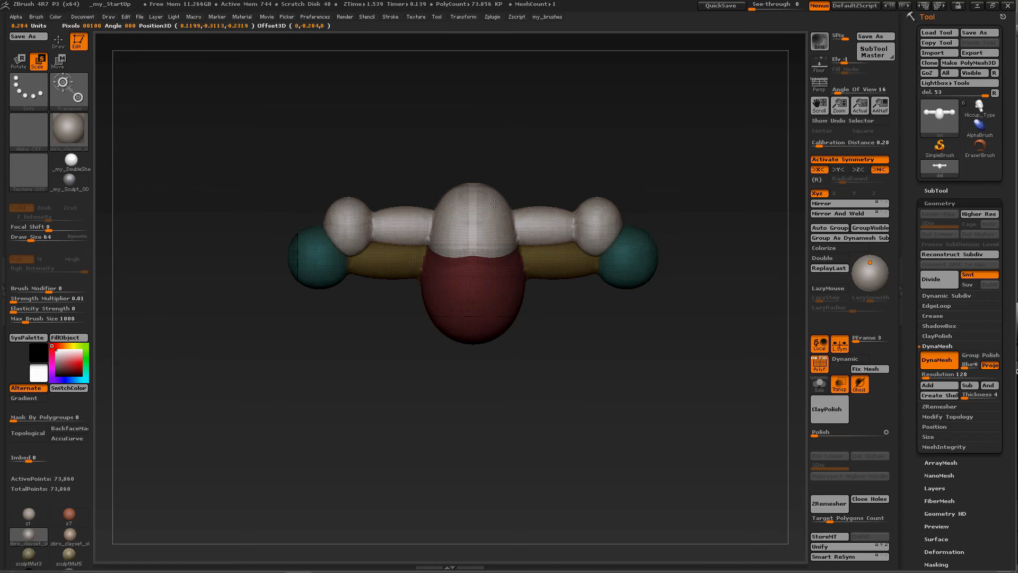
{"action": "key", "text": "w"}
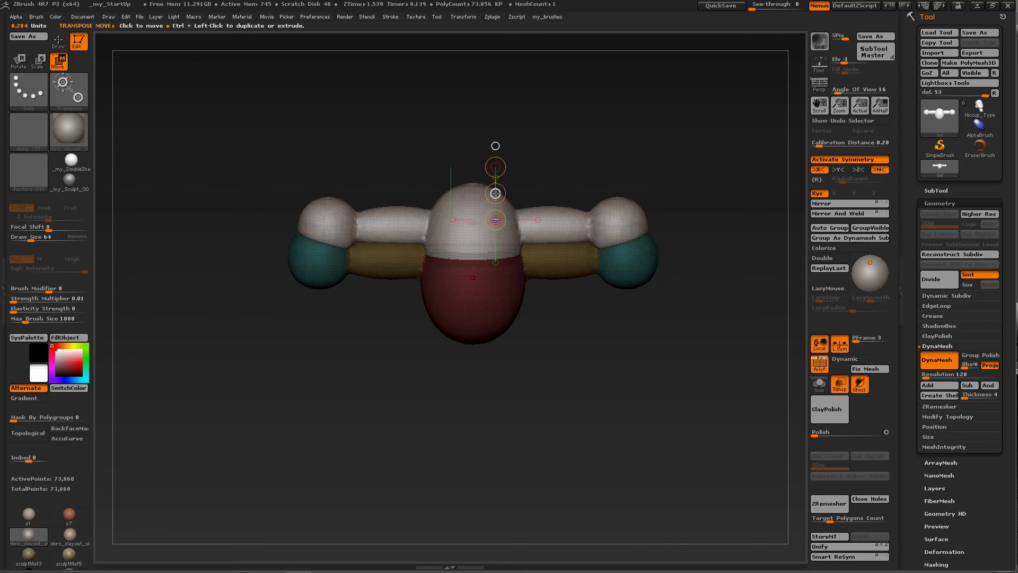
{"action": "left_click_drag", "start_coordinate": [495, 193], "coordinate": [494, 210]}
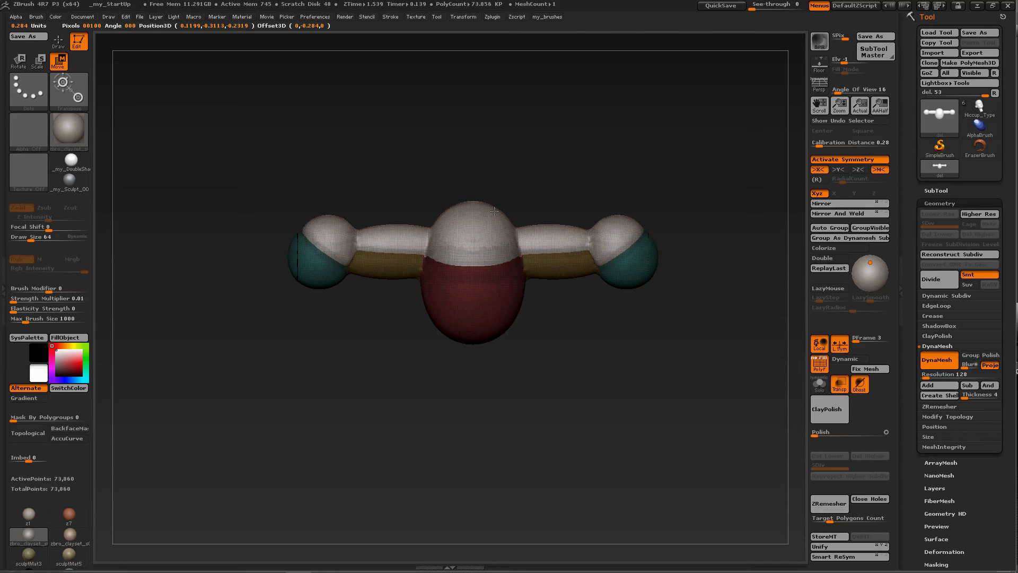
Return to Draw mode, clear the mask, and remesh the DynaMesh to process the overlapping duplicate against the original
{"action": "key", "text": "q"}
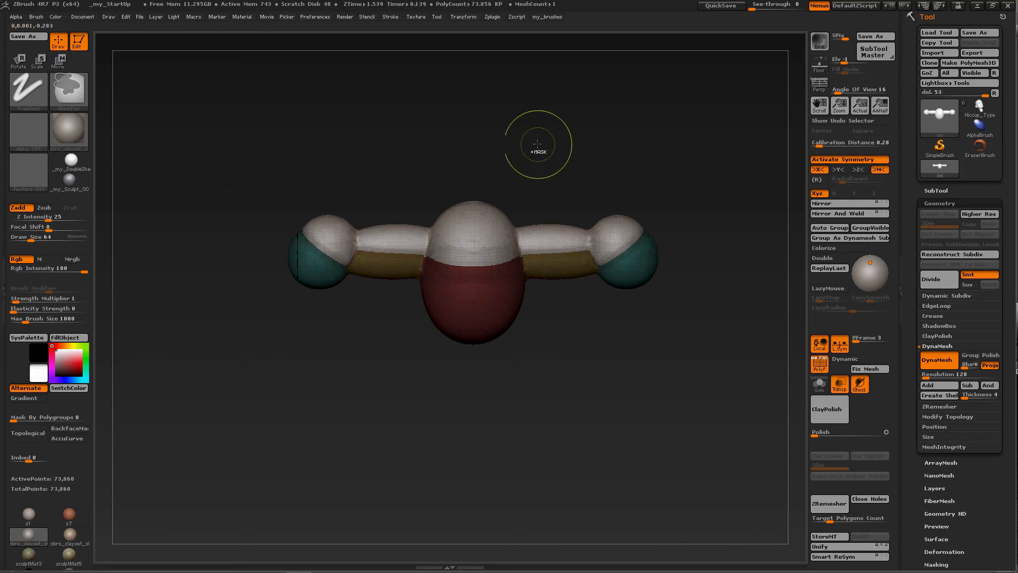
{"action": "left_click_drag", "start_coordinate": [535, 127], "coordinate": [564, 182], "text": "ctrl"}
{"action": "mouse_move", "coordinate": [529, 115]}
{"action": "left_mouse_down", "text": "ctrl"}
{"action": "mouse_move", "coordinate": [557, 148]}
{"action": "mouse_move", "coordinate": [524, 246]}
{"action": "mouse_move", "coordinate": [543, 164]}
{"action": "left_mouse_up", "text": "ctrl"}
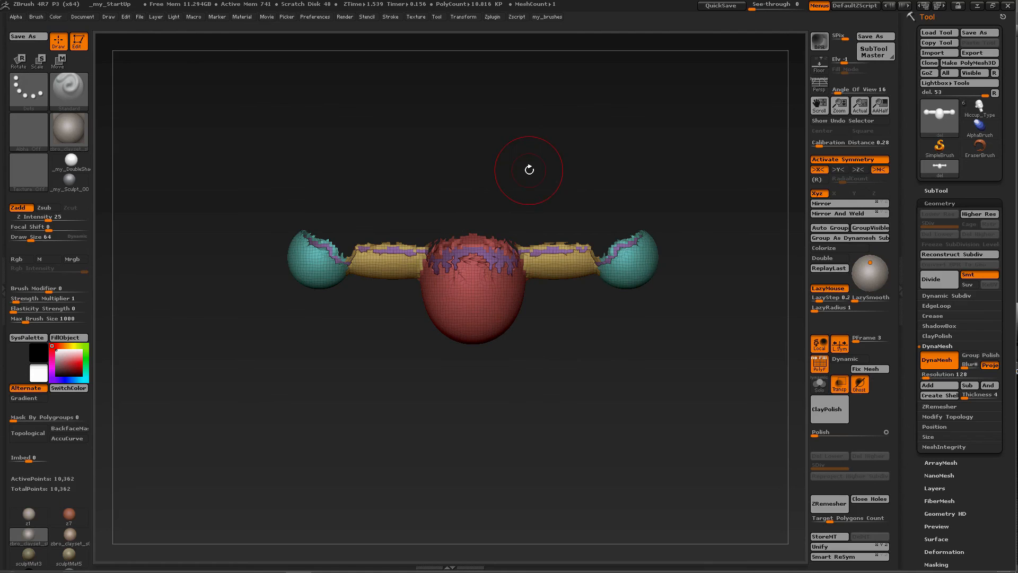
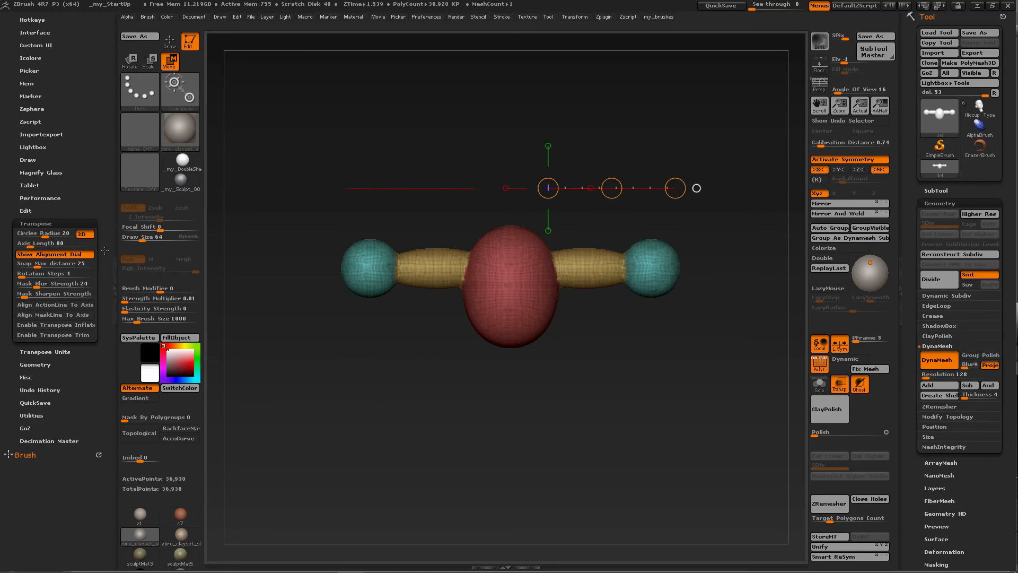
Try a different Circles Radius for the Transpose line and set it back to 20
{"action": "mouse_move", "coordinate": [102, 245]}
{"action": "left_mouse_down"}
{"action": "mouse_move", "coordinate": [105, 301]}
{"action": "mouse_move", "coordinate": [77, 227]}
{"action": "mouse_move", "coordinate": [42, 229]}
{"action": "left_mouse_up"}
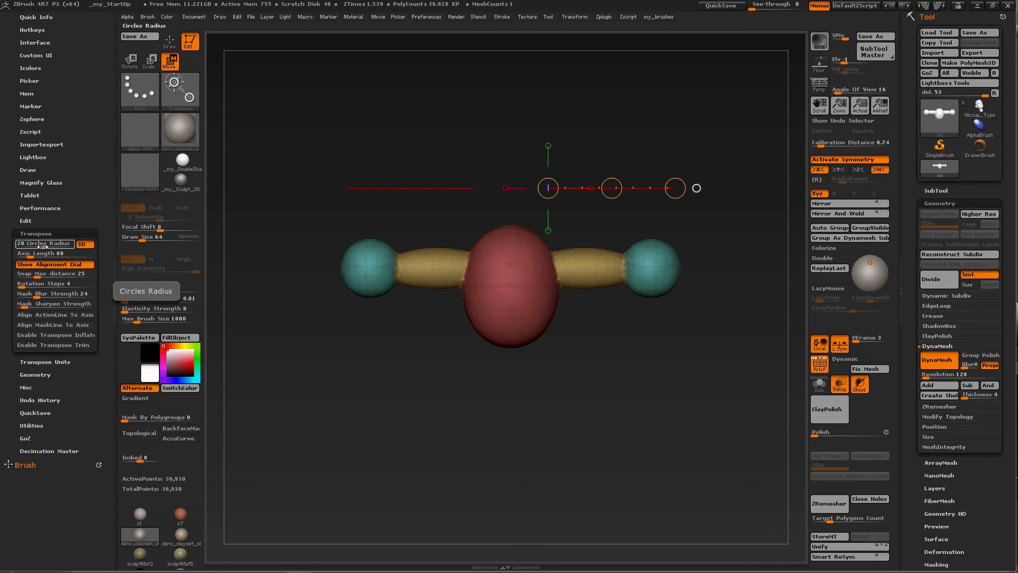
{"action": "left_click_drag", "start_coordinate": [45, 245], "coordinate": [66, 244]}
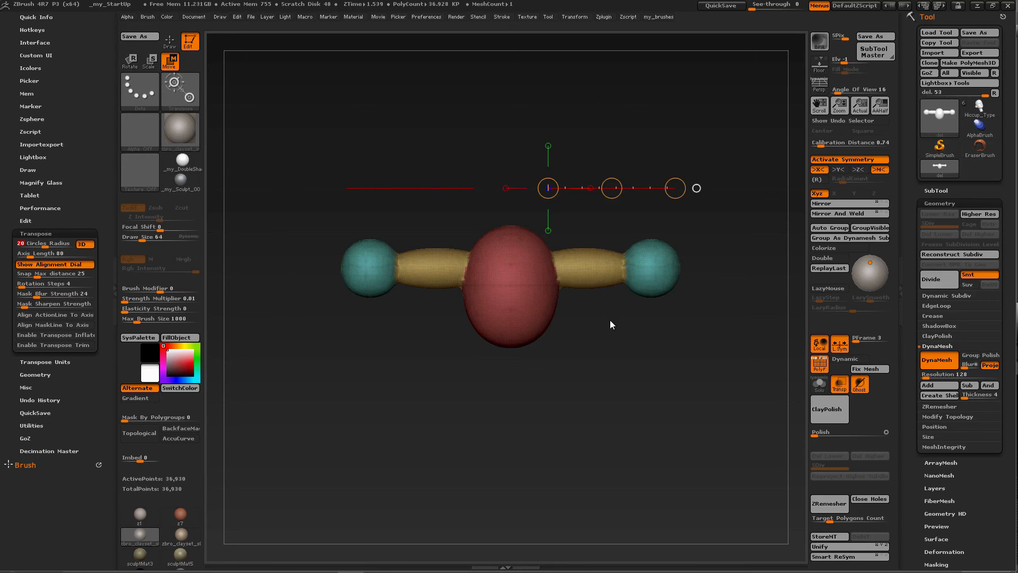
{"action": "left_click_drag", "start_coordinate": [610, 320], "coordinate": [549, 239]}
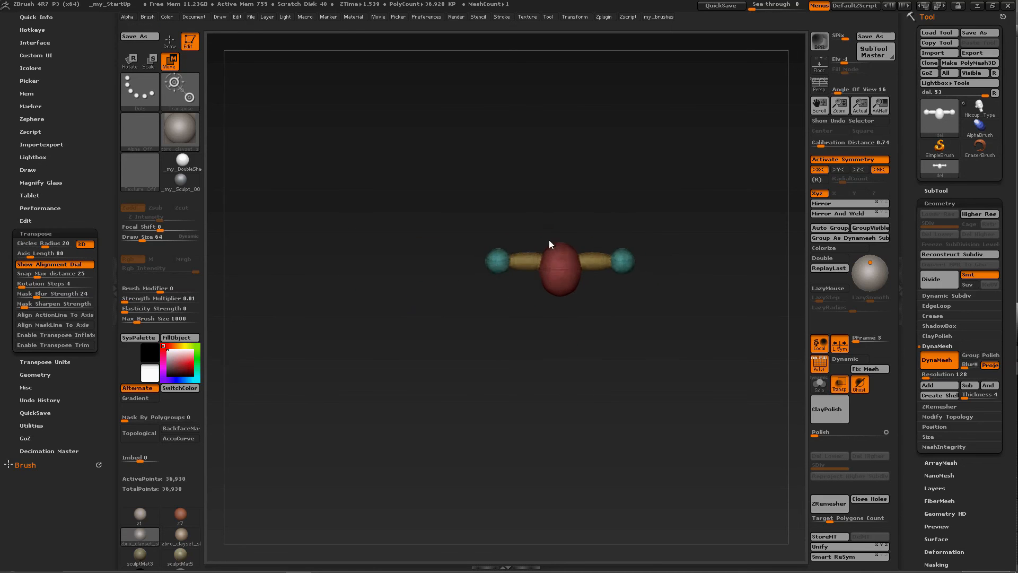
Turn off 3D sizing for the Transpose circles to compare them from an angle, and turn it back on
{"action": "left_click_drag", "start_coordinate": [658, 248], "coordinate": [559, 338]}
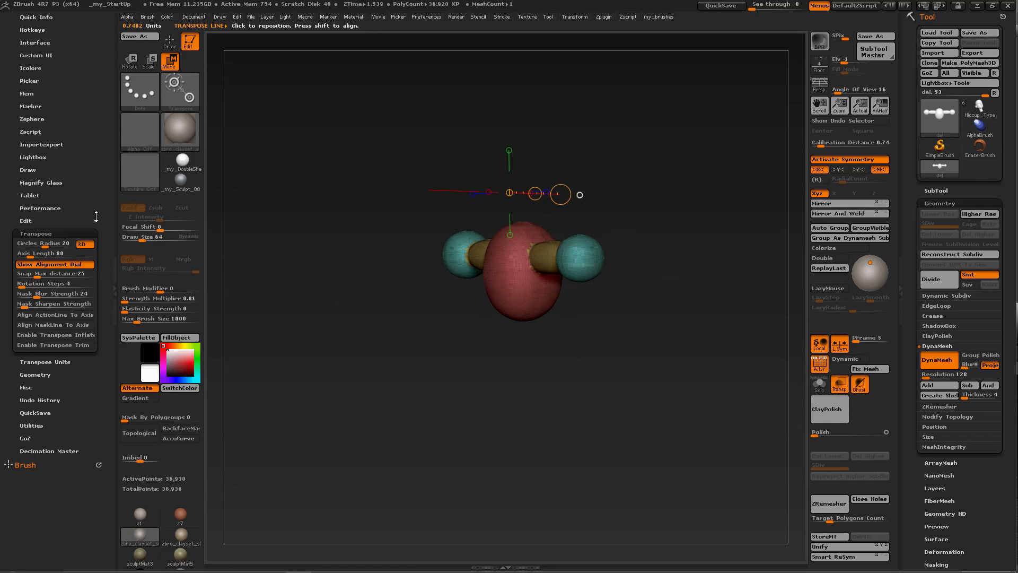
{"action": "left_click", "coordinate": [83, 245]}
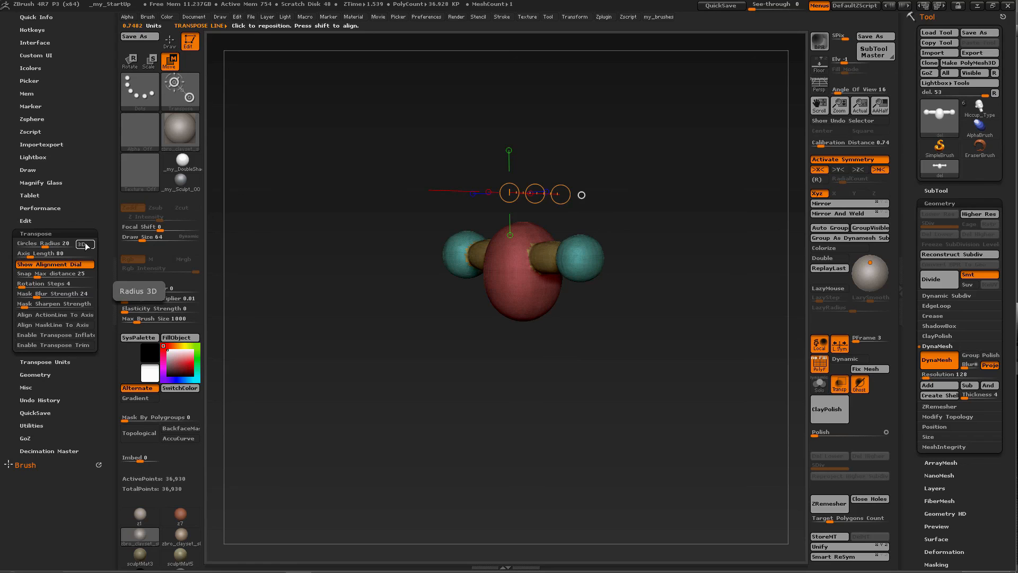
{"action": "mouse_move", "coordinate": [457, 305]}
{"action": "left_mouse_down"}
{"action": "mouse_move", "coordinate": [427, 305]}
{"action": "mouse_move", "coordinate": [511, 306]}
{"action": "mouse_move", "coordinate": [442, 310]}
{"action": "left_mouse_up"}
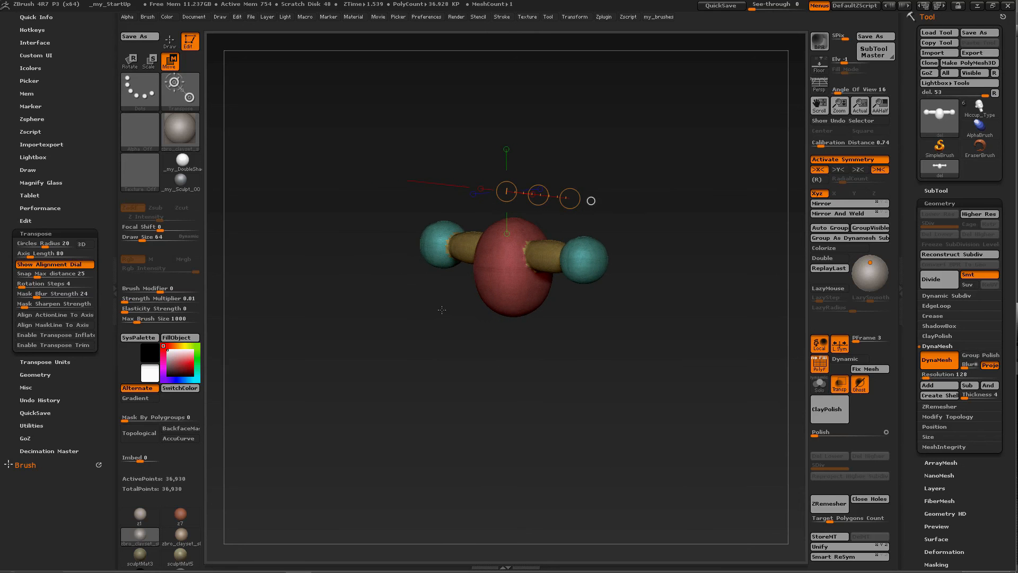
{"action": "left_click", "coordinate": [83, 244]}
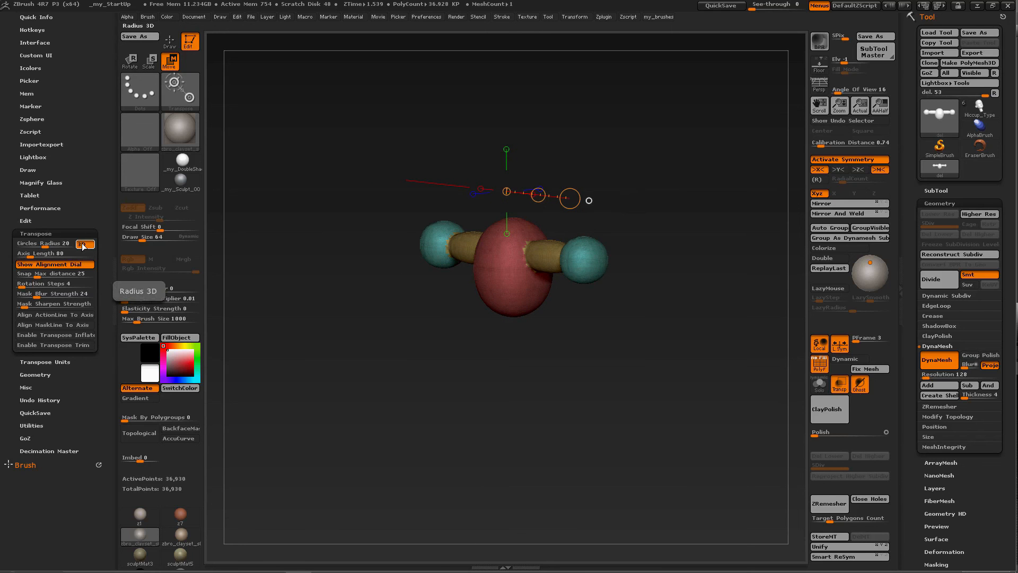
{"action": "mouse_move", "coordinate": [493, 302]}
{"action": "left_mouse_down"}
{"action": "mouse_move", "coordinate": [471, 301]}
{"action": "mouse_move", "coordinate": [508, 295]}
{"action": "left_mouse_up"}
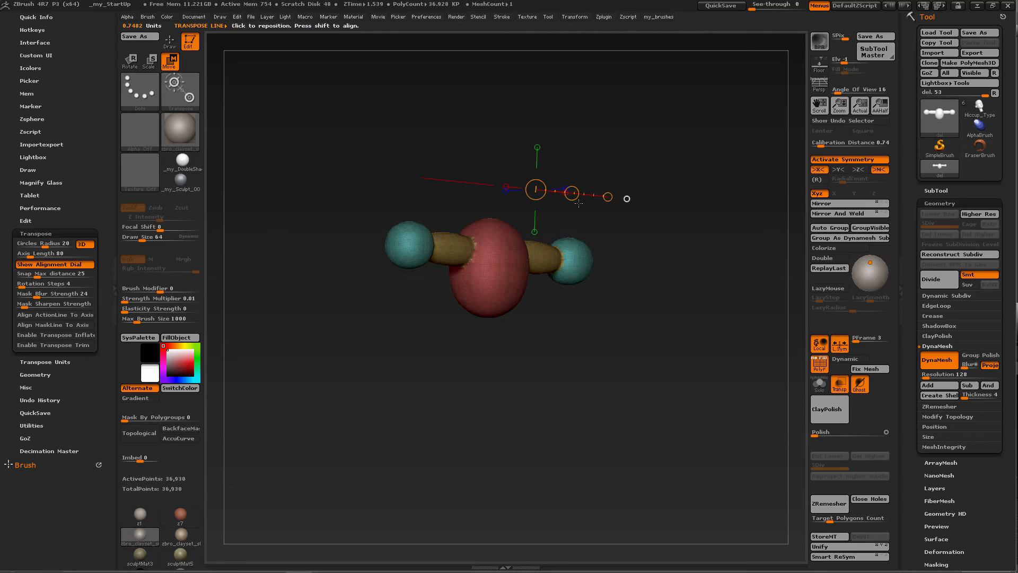
Hide the Transpose line's alignment dial and increase its Axis Length to about 223
{"action": "mouse_move", "coordinate": [596, 199]}
{"action": "left_mouse_down"}
{"action": "mouse_move", "coordinate": [635, 246]}
{"action": "mouse_move", "coordinate": [597, 249]}
{"action": "left_mouse_up"}
{"action": "left_click", "coordinate": [53, 264]}
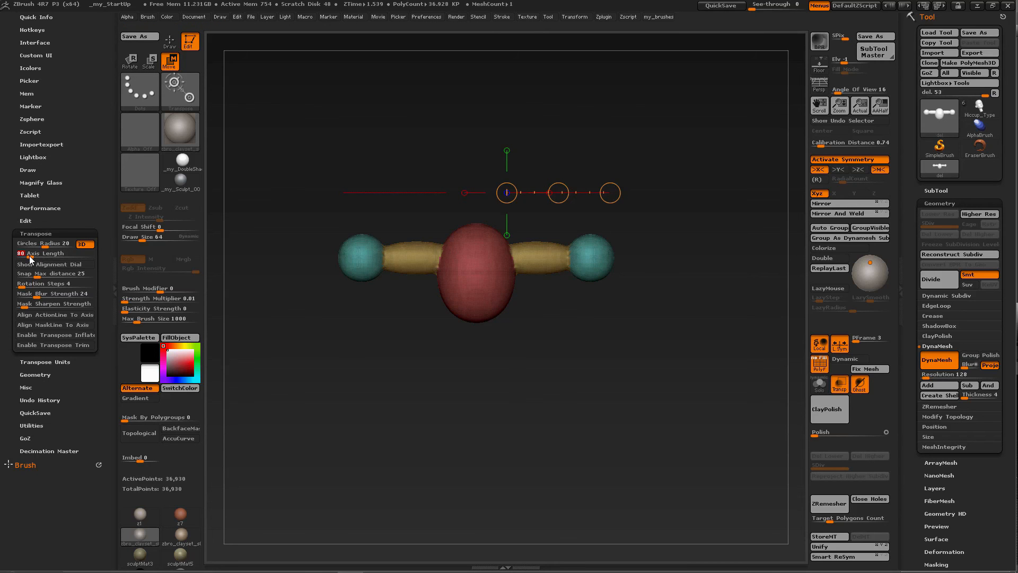
{"action": "left_click_drag", "start_coordinate": [30, 255], "coordinate": [81, 255]}
{"action": "left_click_drag", "start_coordinate": [531, 291], "coordinate": [578, 258]}
{"action": "left_click_drag", "start_coordinate": [583, 317], "coordinate": [558, 272], "text": "alt"}
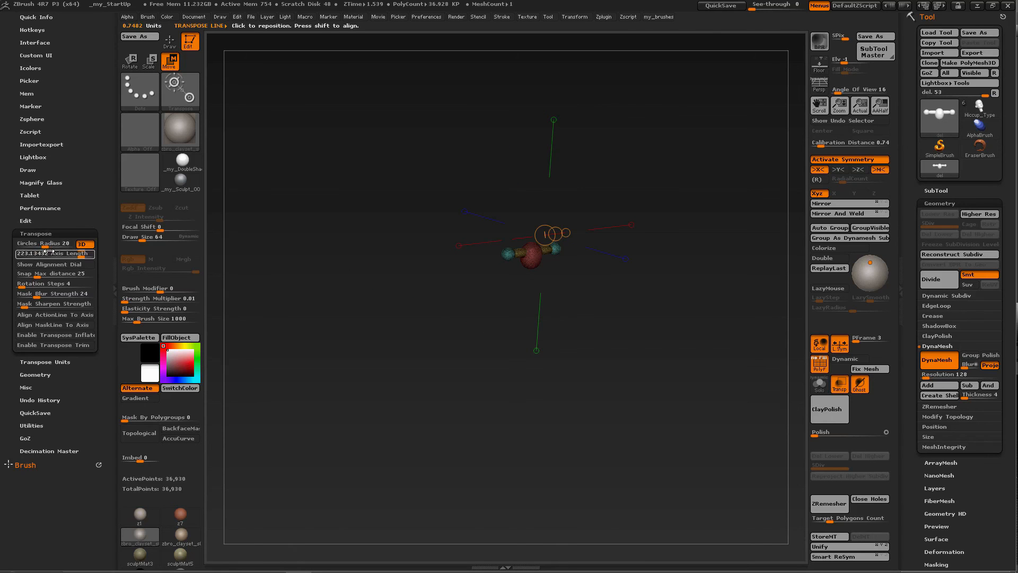
Set the Transpose Axis Length back to 80 and show the alignment dial again
{"action": "left_click_drag", "start_coordinate": [80, 255], "coordinate": [42, 258]}
{"action": "type", "text": "80"}
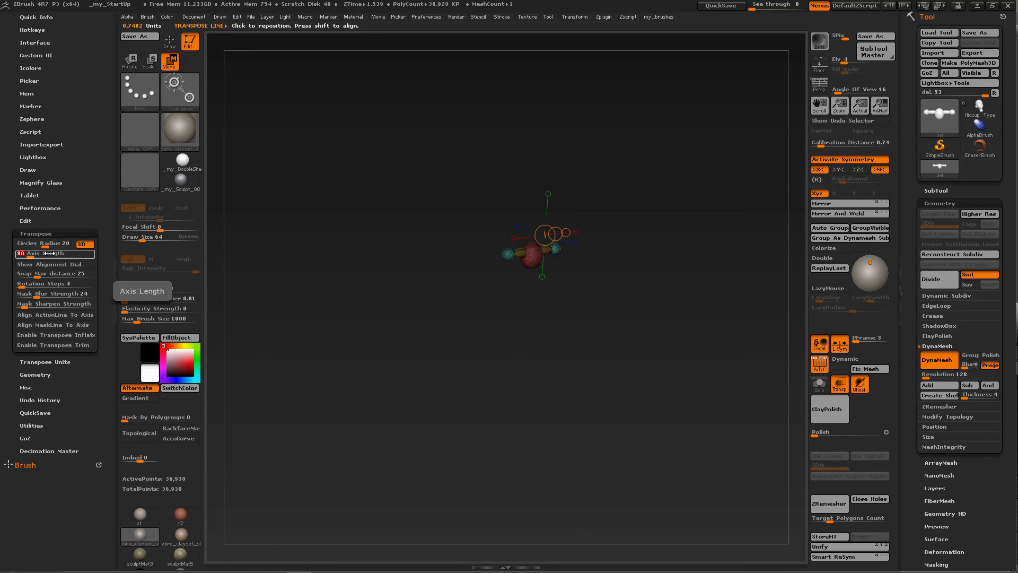
{"action": "left_click_drag", "start_coordinate": [378, 257], "coordinate": [383, 261], "text": "shift"}
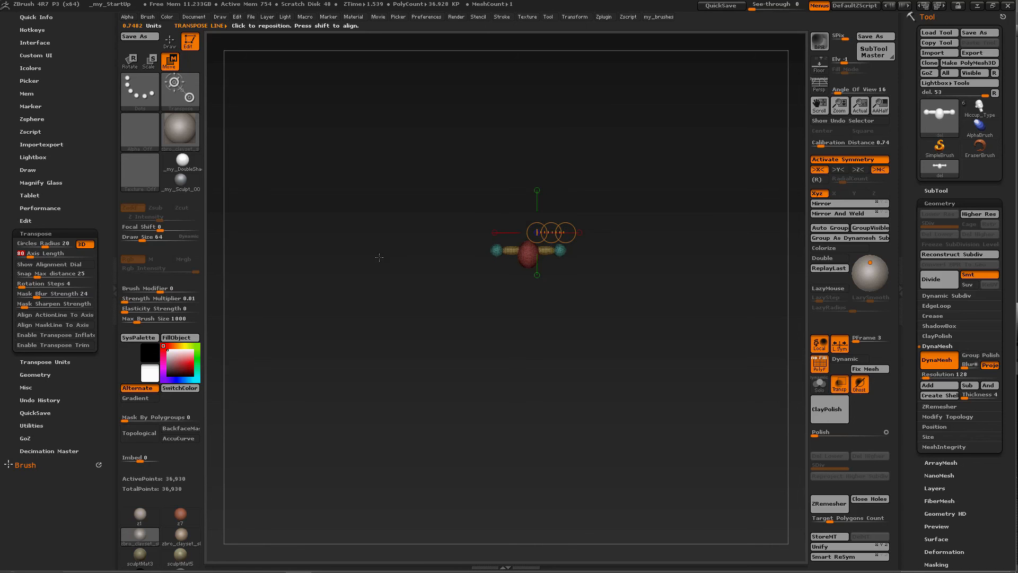
{"action": "left_click_drag", "start_coordinate": [566, 318], "coordinate": [545, 363], "text": "alt"}
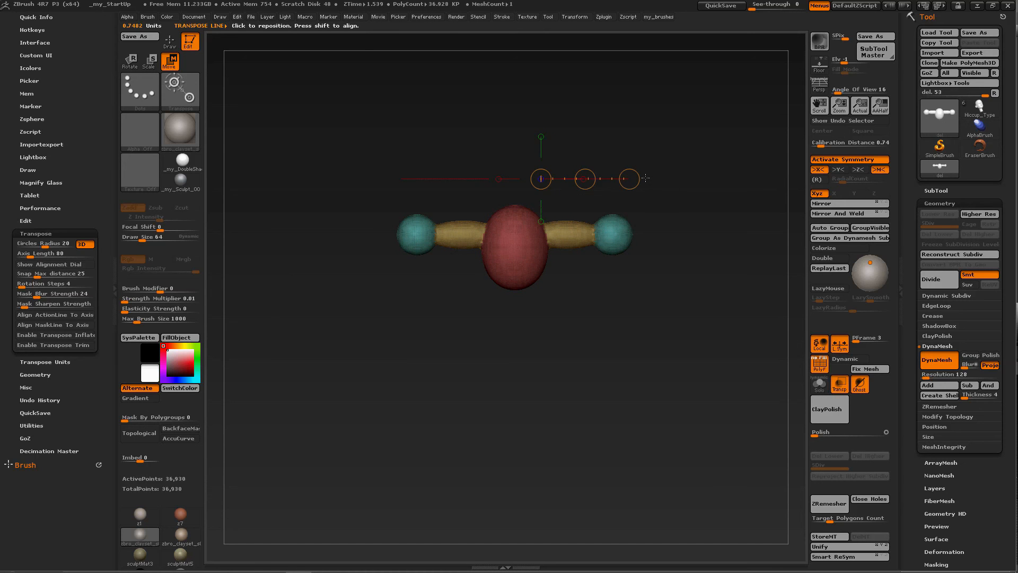
{"action": "left_click", "coordinate": [56, 265]}
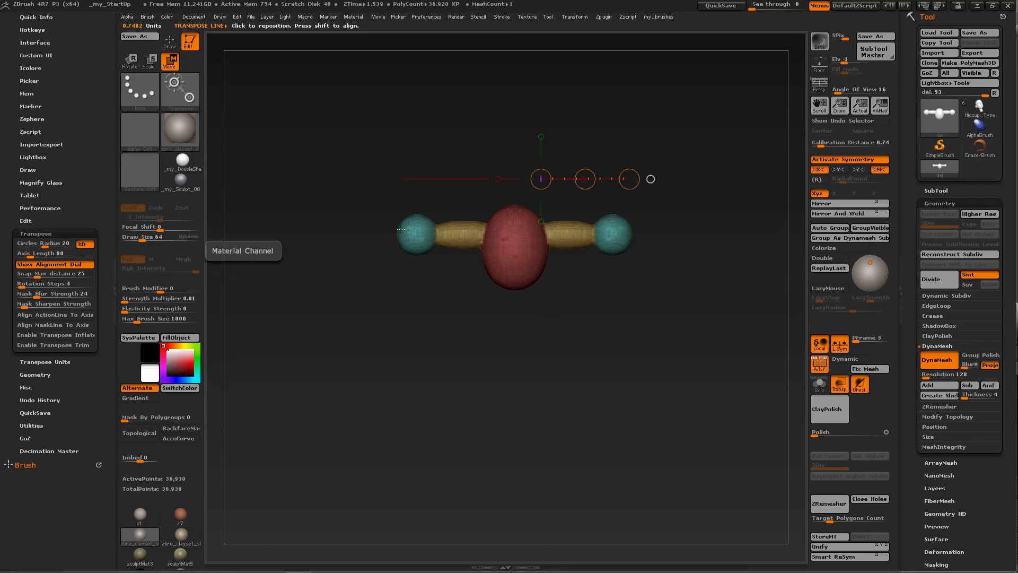
Draw a diagonal Transpose line about 0.37 units long from the red body onto the yellow arm and inspect the Snap Max Distance setting
{"action": "left_click_drag", "start_coordinate": [525, 254], "coordinate": [551, 244]}
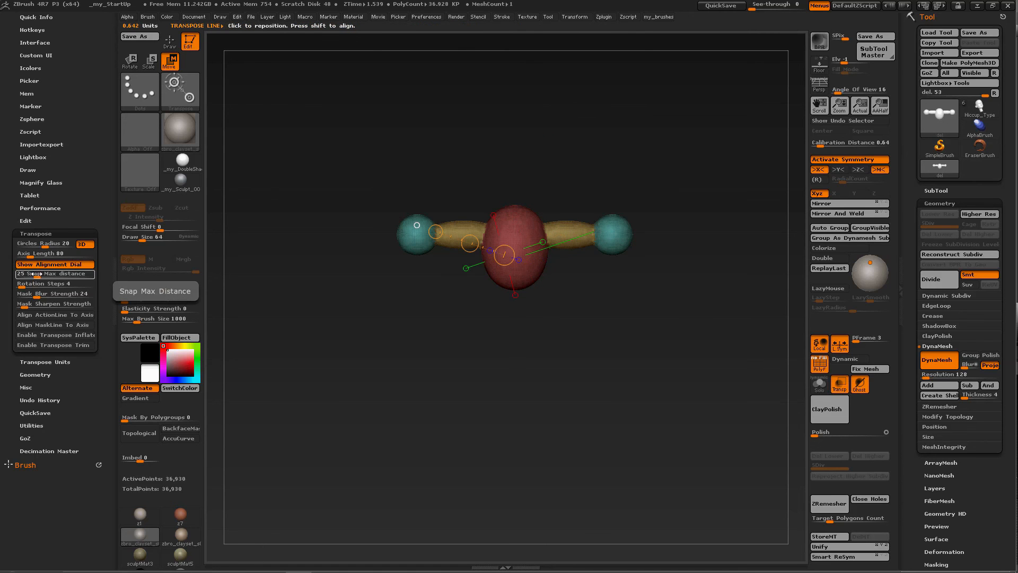
{"action": "left_click_drag", "start_coordinate": [608, 267], "coordinate": [491, 399], "text": "alt"}
{"action": "left_click_drag", "start_coordinate": [341, 330], "coordinate": [463, 182]}
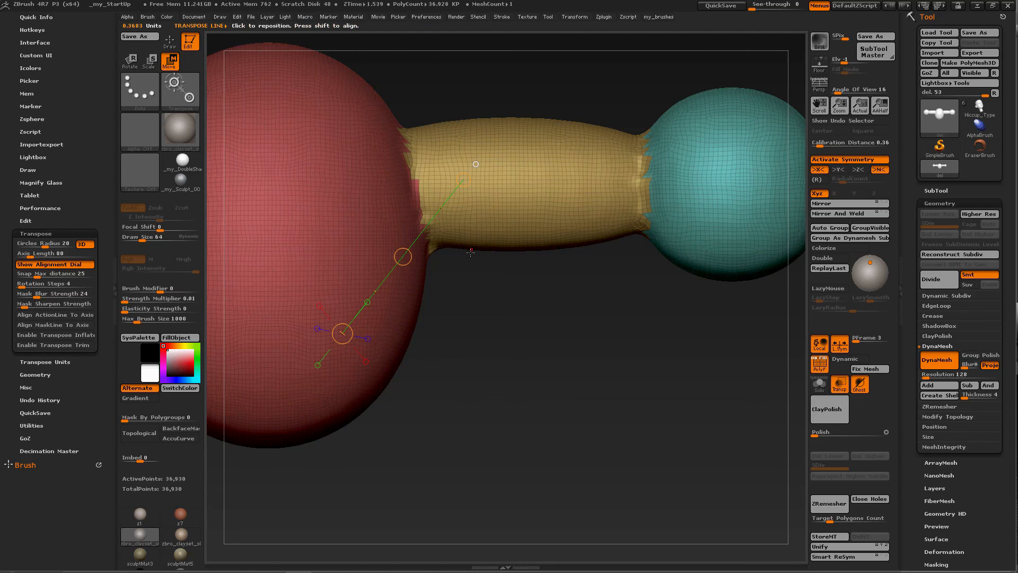
{"action": "left_click_drag", "start_coordinate": [470, 253], "coordinate": [494, 405], "text": "alt"}
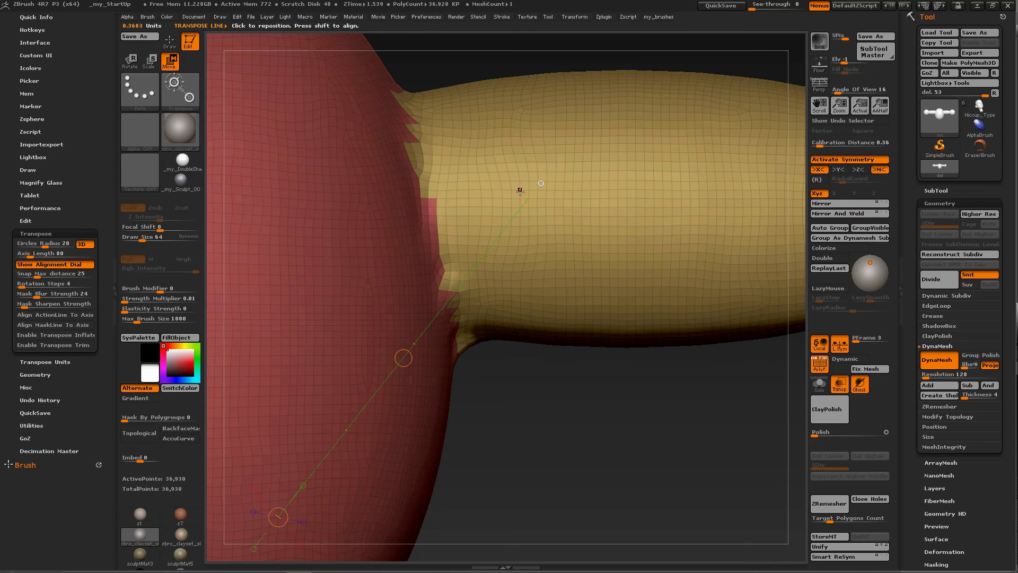
{"action": "key", "text": "f"}
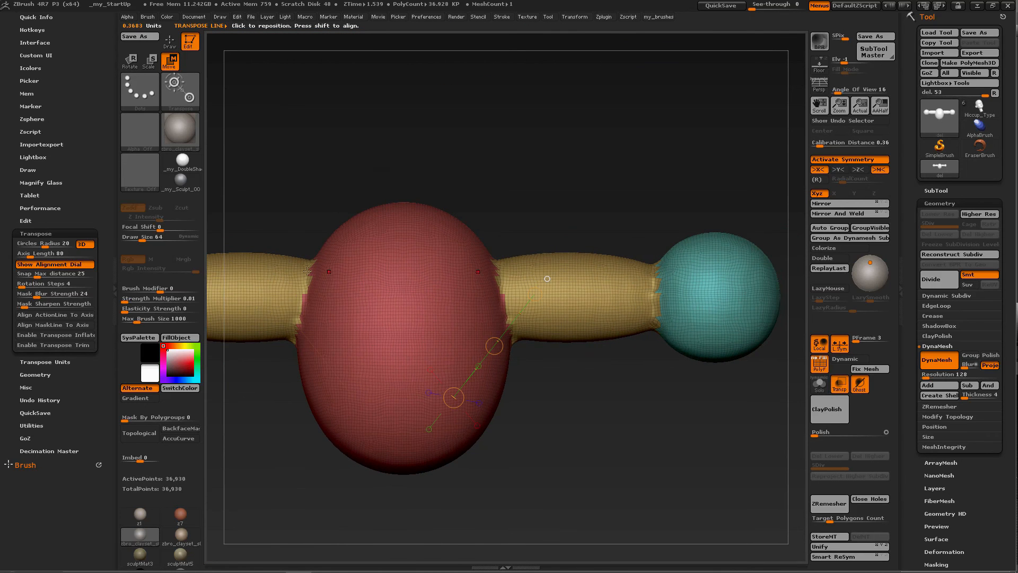
{"action": "left_click", "coordinate": [74, 272]}
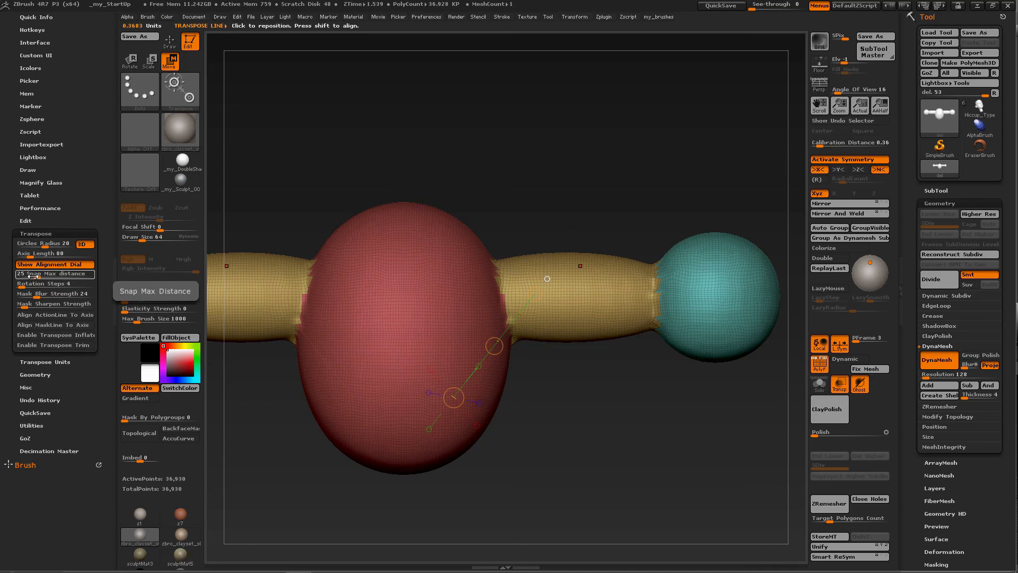
Set Snap Max Distance to 1 and draw a short Transpose line about 0.1 units long on the red body
{"action": "type", "text": "10"}
{"action": "key", "text": "BackSpace"}
{"action": "key", "text": "Return"}
{"action": "scroll", "coordinate": [467, 380], "scroll_direction": "up", "scroll_amount": 5}
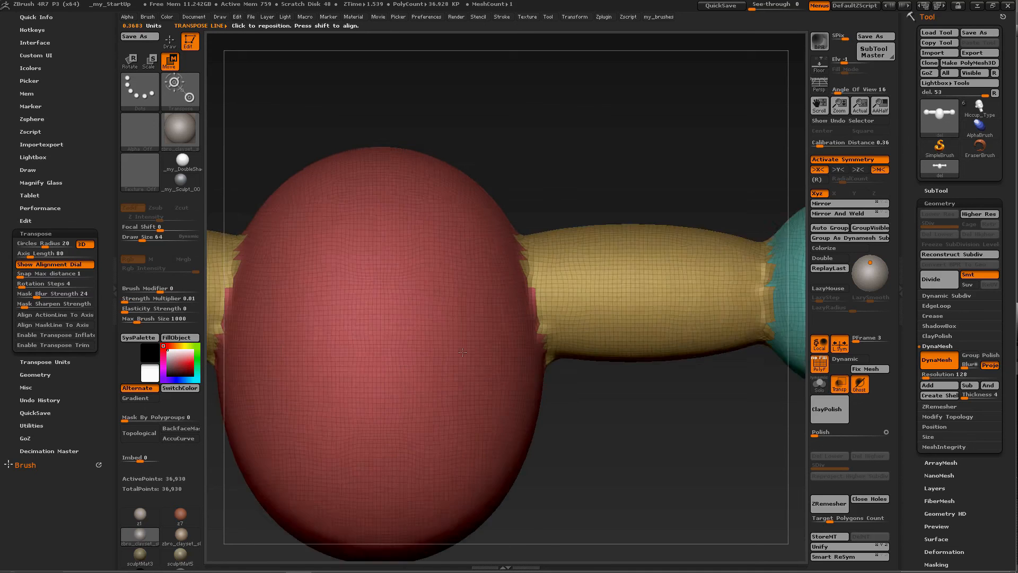
{"action": "right_click_drag", "start_coordinate": [466, 380], "coordinate": [466, 382], "text": "ctrl"}
{"action": "mouse_move", "coordinate": [410, 355]}
{"action": "left_mouse_down"}
{"action": "mouse_move", "coordinate": [439, 272]}
{"action": "mouse_move", "coordinate": [413, 249]}
{"action": "mouse_move", "coordinate": [418, 268]}
{"action": "left_mouse_up"}
{"action": "scroll", "coordinate": [470, 320], "scroll_direction": "up", "scroll_amount": 3}
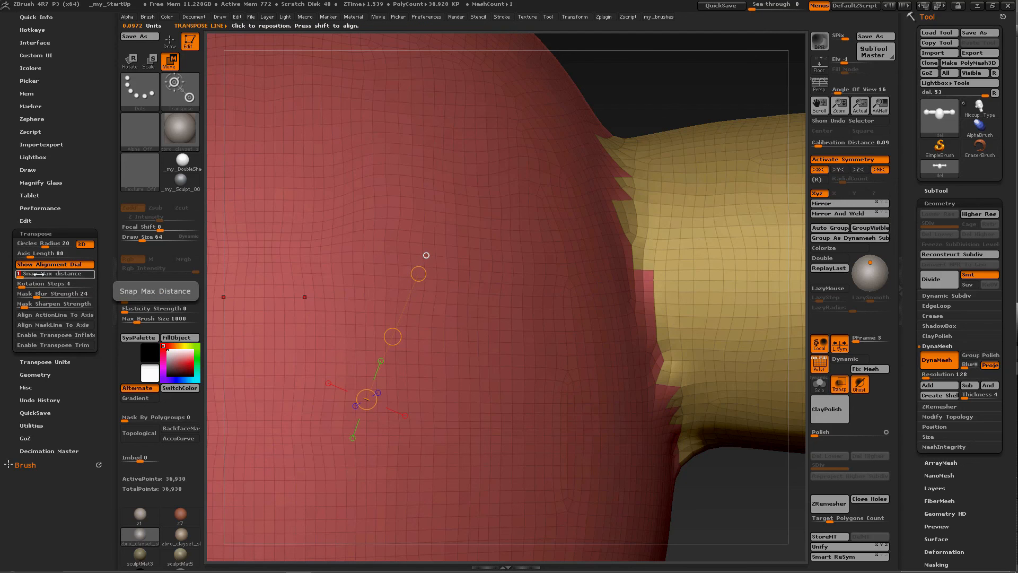
Set Snap Max Distance to 30 and redraw the Transpose line about 0.11 units long on the red body
{"action": "type", "text": "0"}
{"action": "key", "text": "Return"}
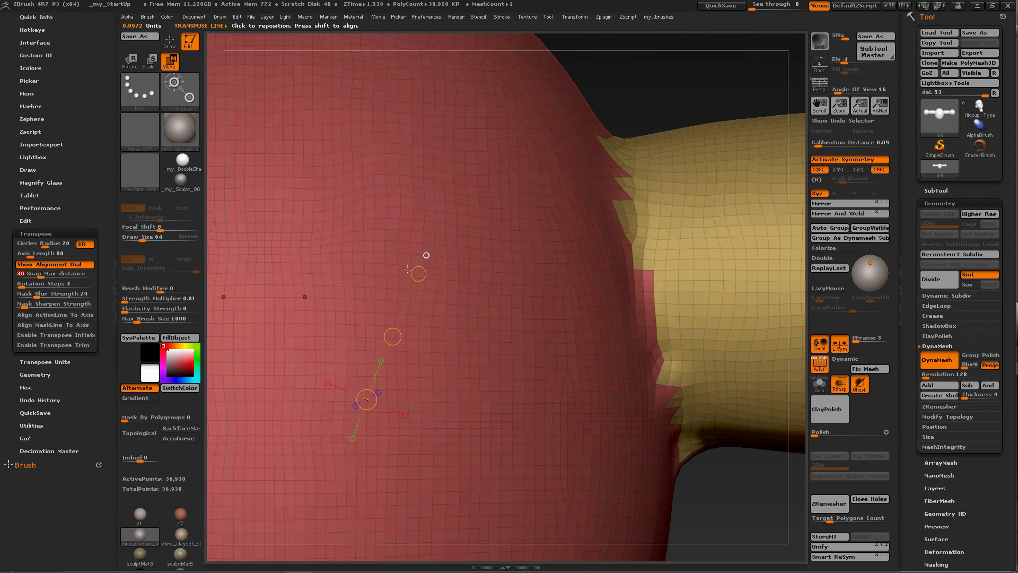
{"action": "left_click_drag", "start_coordinate": [419, 270], "coordinate": [434, 294]}
{"action": "mouse_move", "coordinate": [375, 445]}
{"action": "left_mouse_down"}
{"action": "mouse_move", "coordinate": [435, 279]}
{"action": "mouse_move", "coordinate": [448, 279]}
{"action": "mouse_move", "coordinate": [445, 289]}
{"action": "left_mouse_up"}
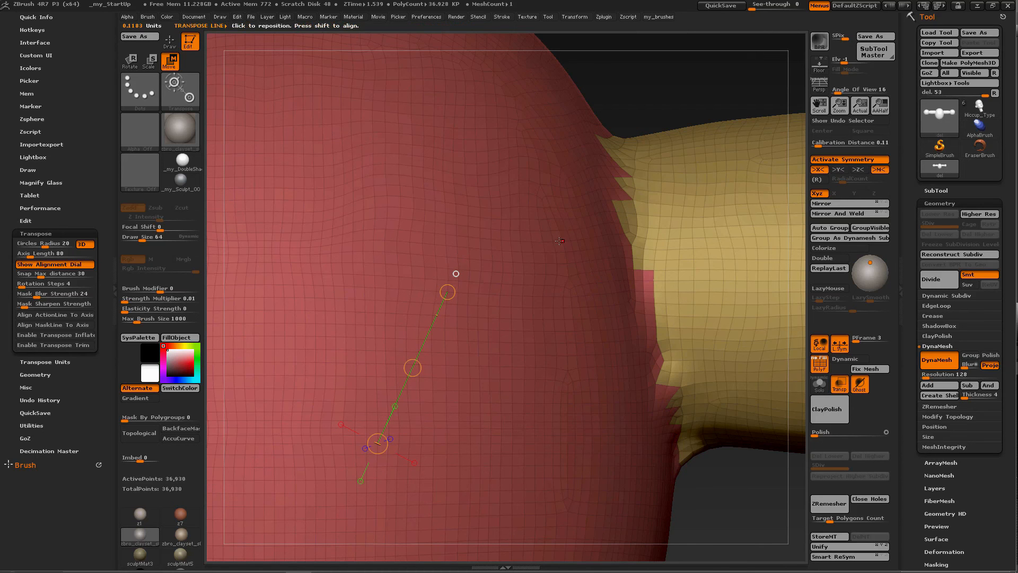
Switch Transpose to Rotate and draw a horizontal line about 0.4 units long from the red body along the yellow arm
{"action": "key", "text": "f"}
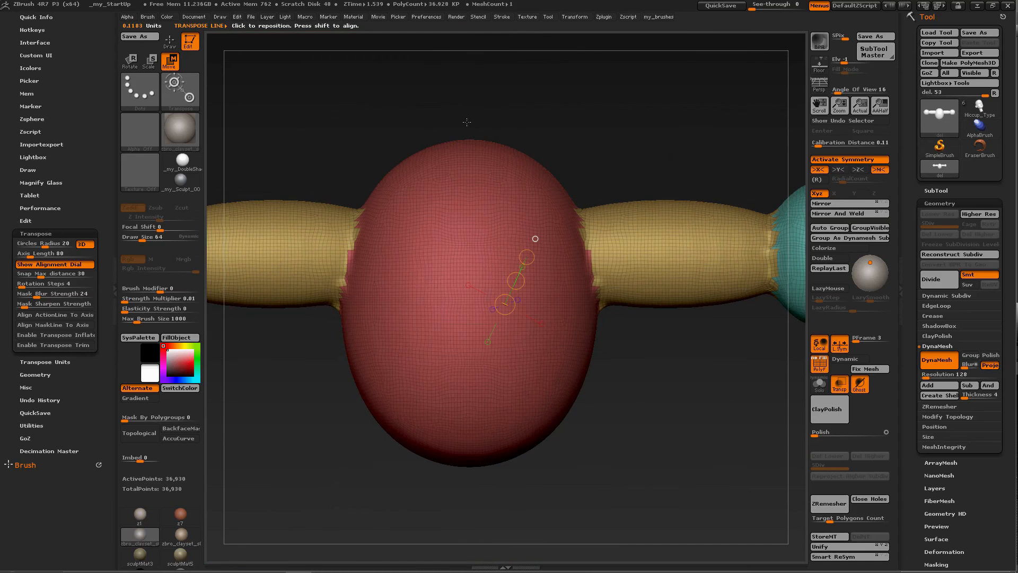
{"action": "right_click_drag", "start_coordinate": [553, 260], "coordinate": [532, 247], "text": "ctrl"}
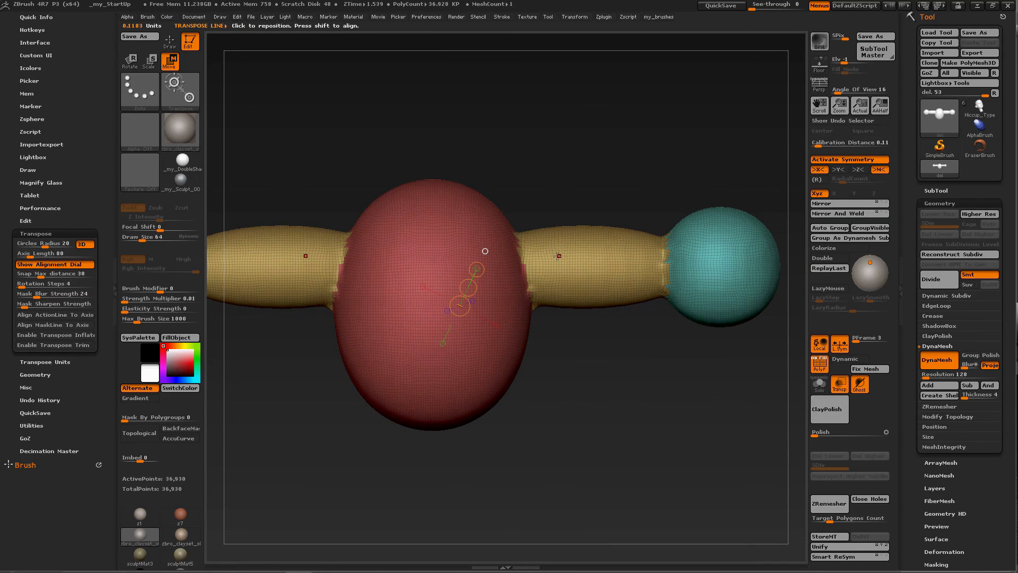
{"action": "key", "text": "r"}
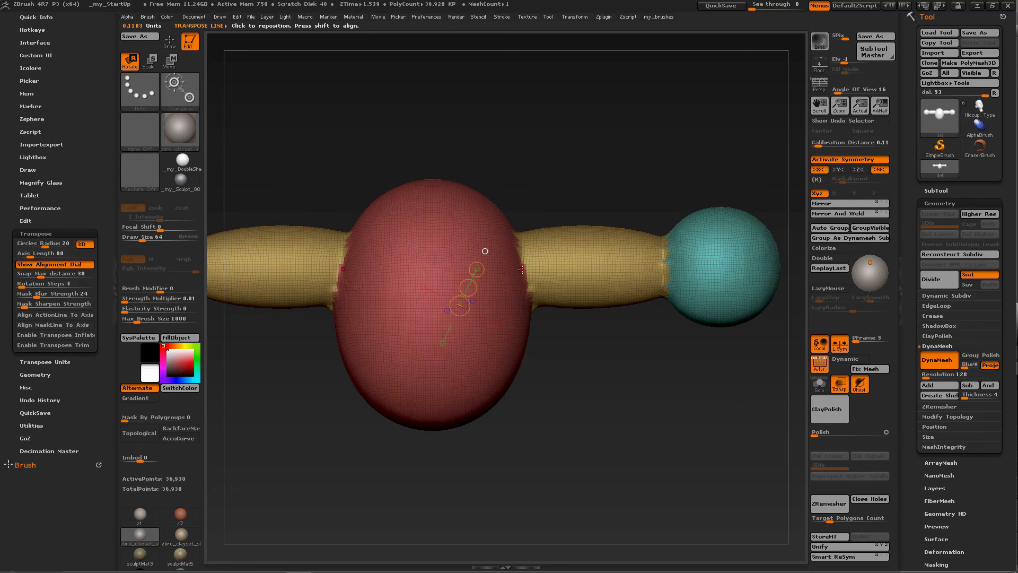
{"action": "left_click_drag", "start_coordinate": [524, 269], "coordinate": [663, 268]}
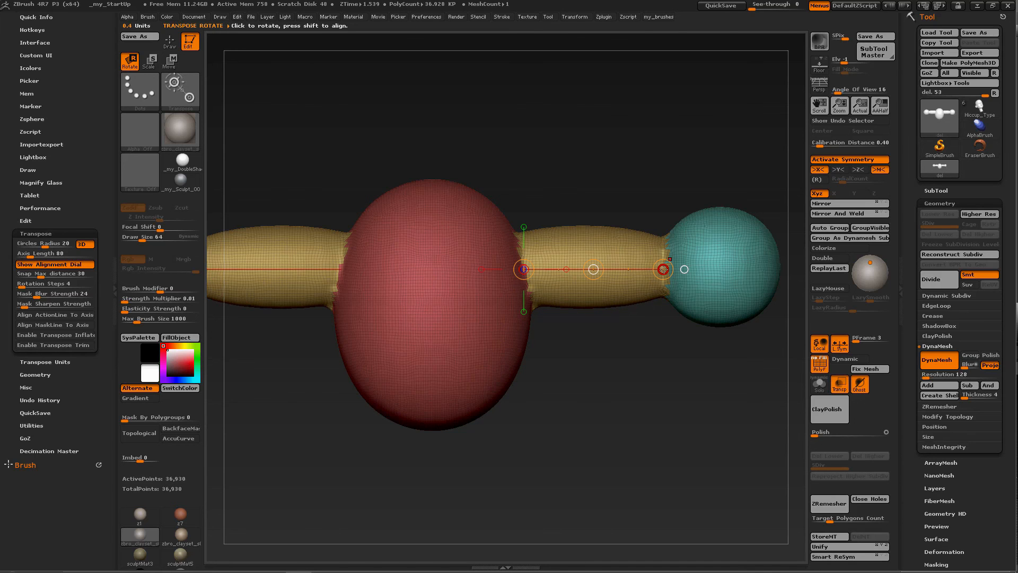
Test-rotate the arms and teal spheres upward 90 degrees around the line's inner end, and undo the rotation
{"action": "left_click_drag", "start_coordinate": [663, 269], "coordinate": [624, 247]}
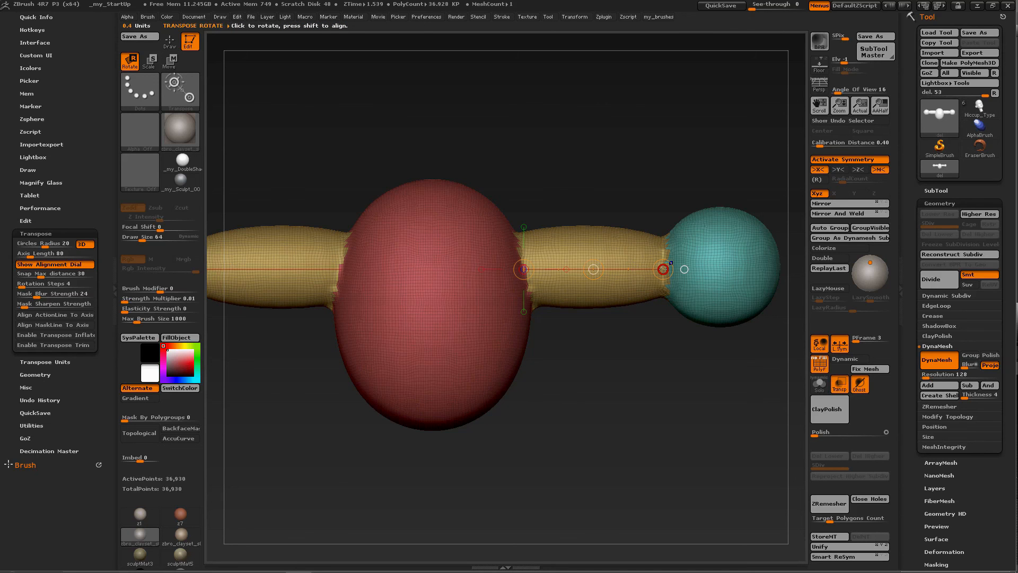
{"action": "mouse_move", "coordinate": [660, 268]}
{"action": "left_mouse_down"}
{"action": "mouse_move", "coordinate": [633, 217]}
{"action": "mouse_move", "coordinate": [527, 215]}
{"action": "left_mouse_up"}
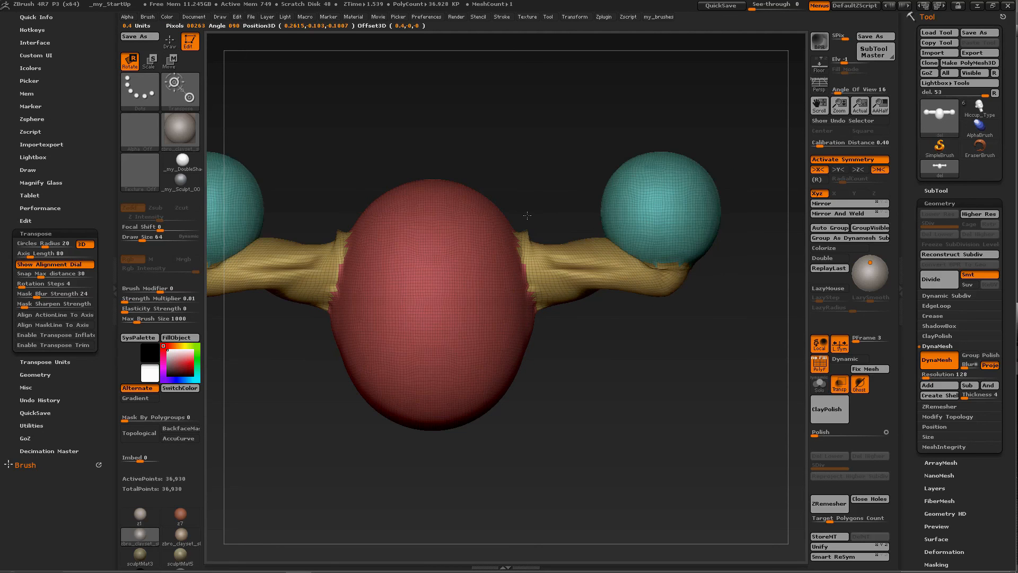
{"action": "key", "text": "ctrl+z"}
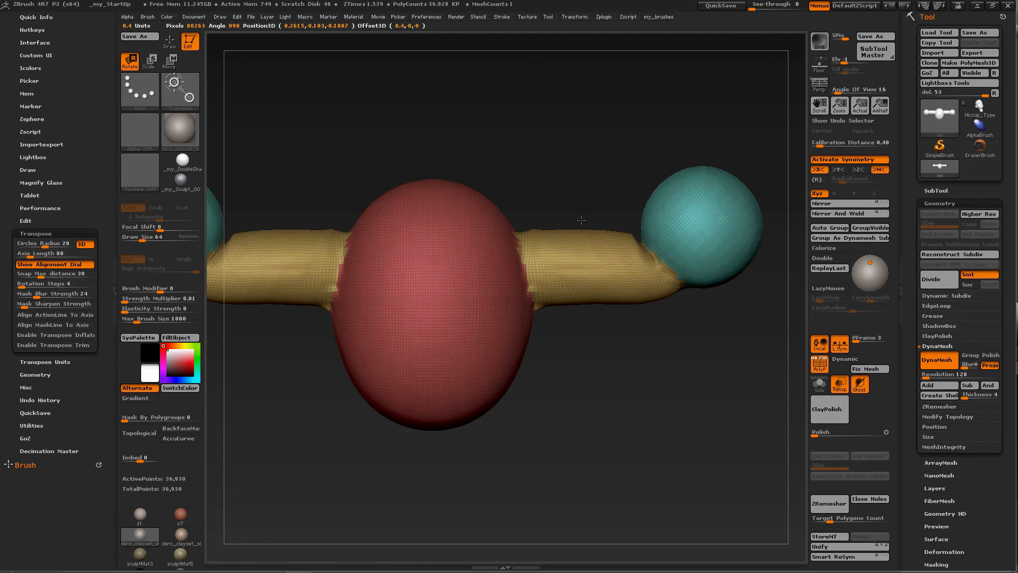
{"action": "key", "text": "ctrl+z"}
{"action": "key", "text": "ctrl+z"}
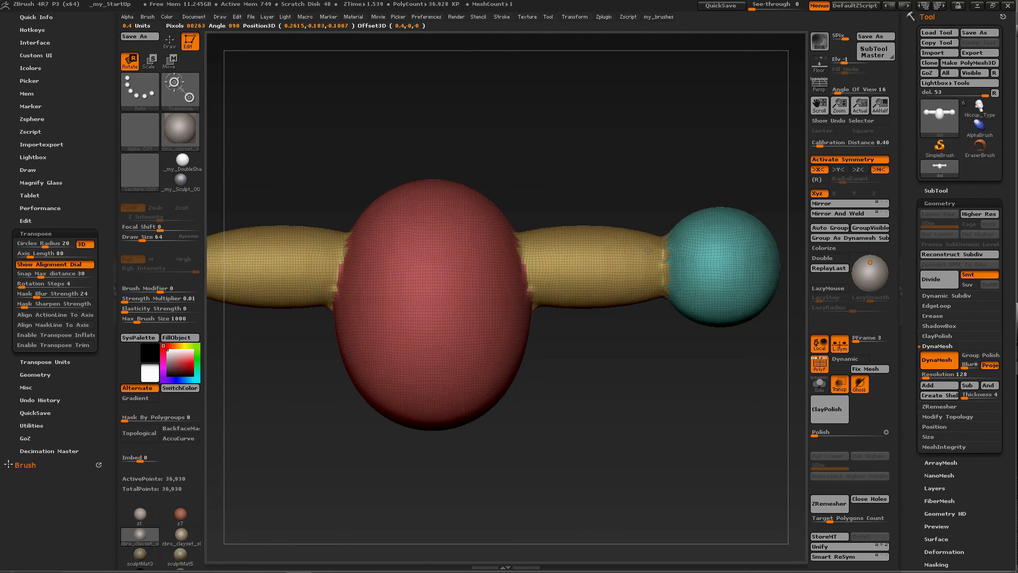
{"action": "left_click_drag", "start_coordinate": [524, 269], "coordinate": [685, 268]}
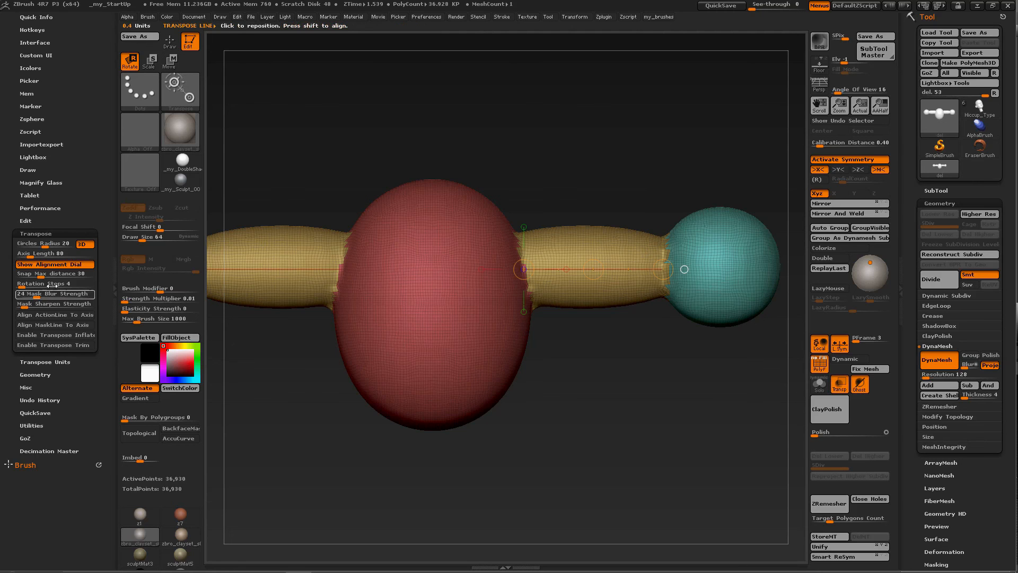
Set Rotation Steps to 1, test-rotate the arms and teal spheres upward 90 degrees, and undo it
{"action": "left_click", "coordinate": [21, 285]}
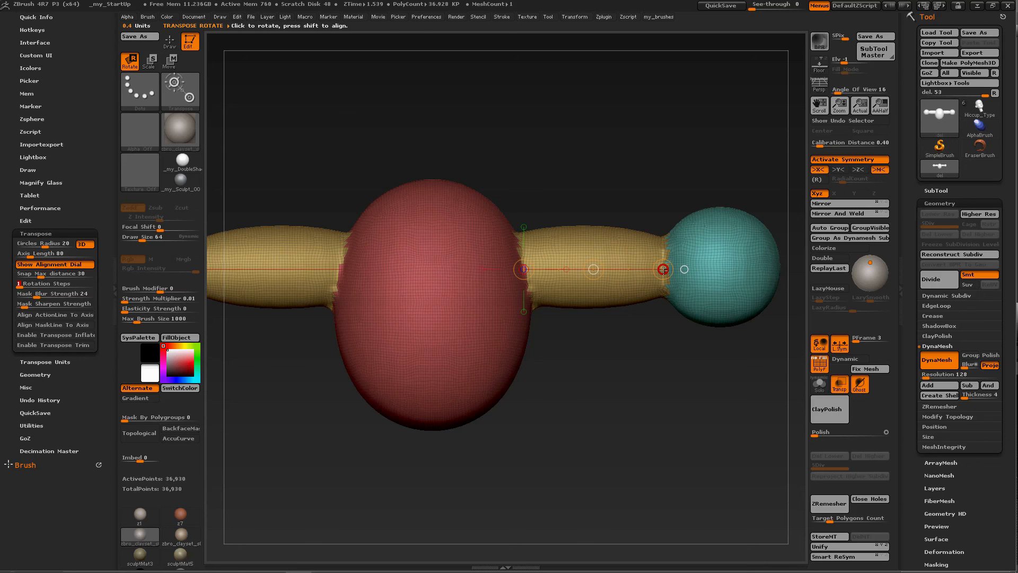
{"action": "left_click_drag", "start_coordinate": [664, 269], "coordinate": [663, 263]}
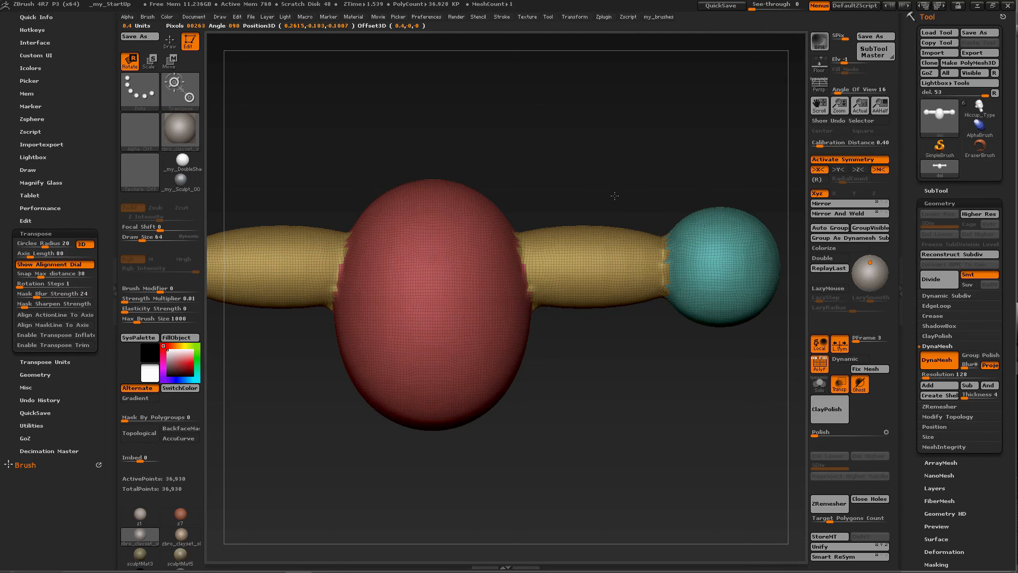
{"action": "left_click_drag", "start_coordinate": [615, 196], "coordinate": [591, 182]}
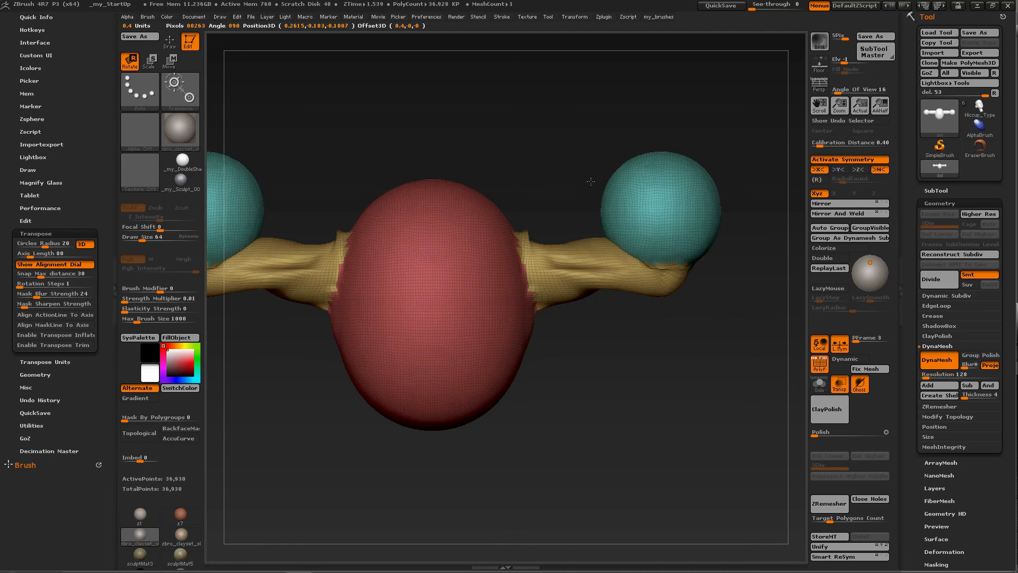
{"action": "key", "text": "ctrl+z"}
{"action": "key", "text": "ctrl+shift+z"}
{"action": "key", "text": "ctrl+z"}
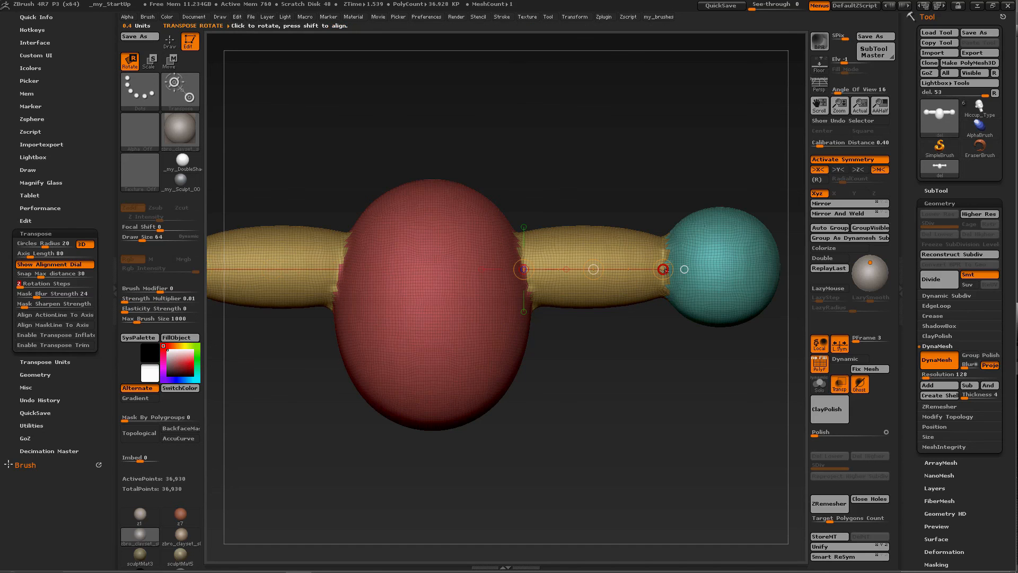
Test-rotate the arms with Rotation Steps at 2 and again at 10, undoing each rotation
{"action": "left_click_drag", "start_coordinate": [640, 226], "coordinate": [631, 212]}
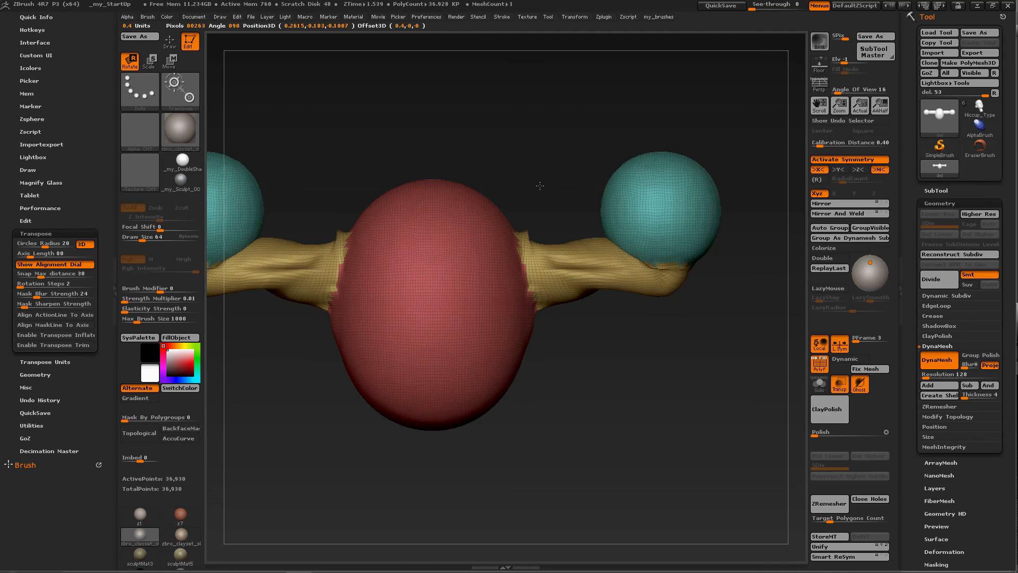
{"action": "key", "text": "ctrl+z"}
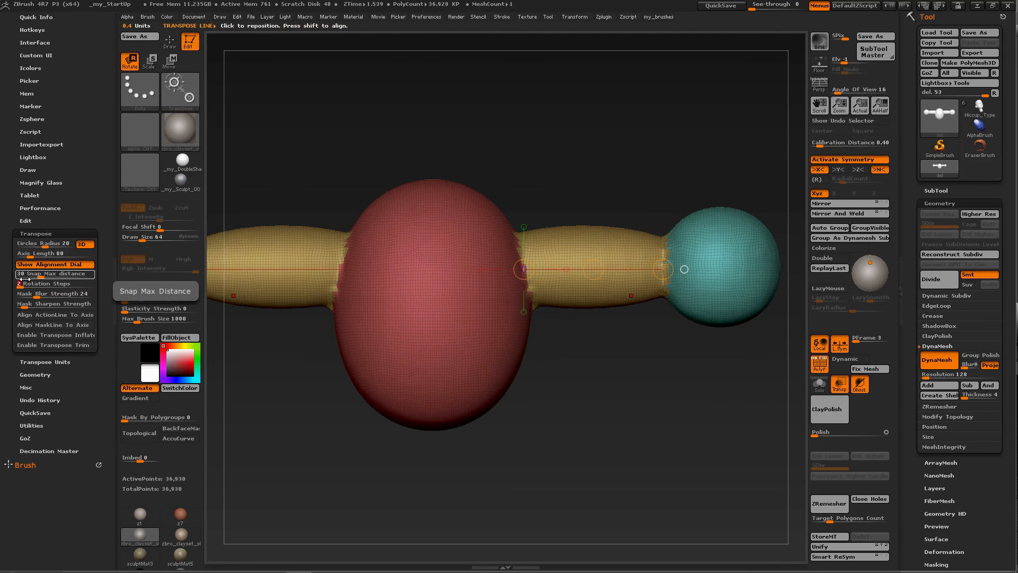
{"action": "type", "text": "10"}
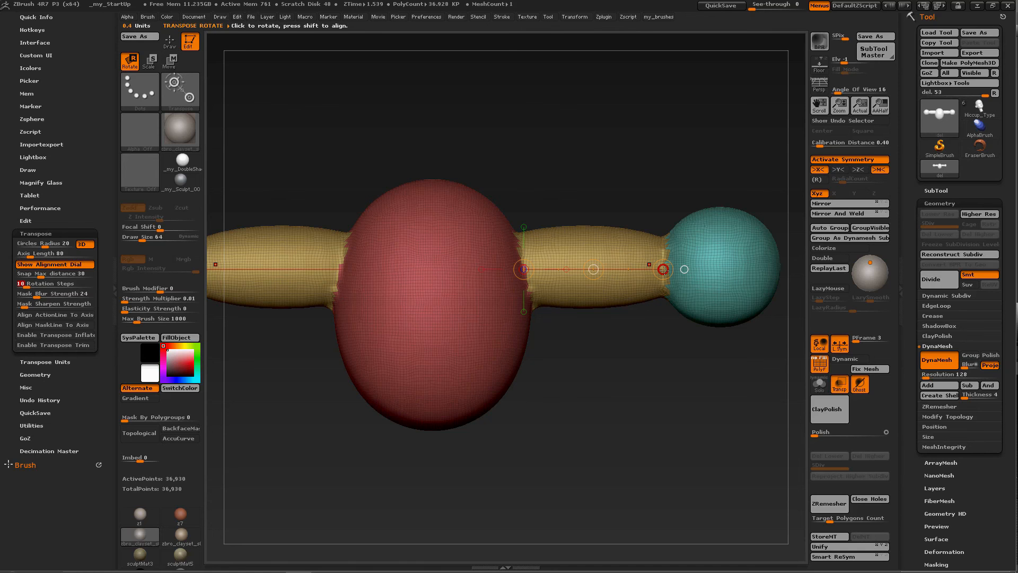
{"action": "left_click_drag", "start_coordinate": [663, 269], "coordinate": [528, 193]}
{"action": "key", "text": "ctrl+z"}
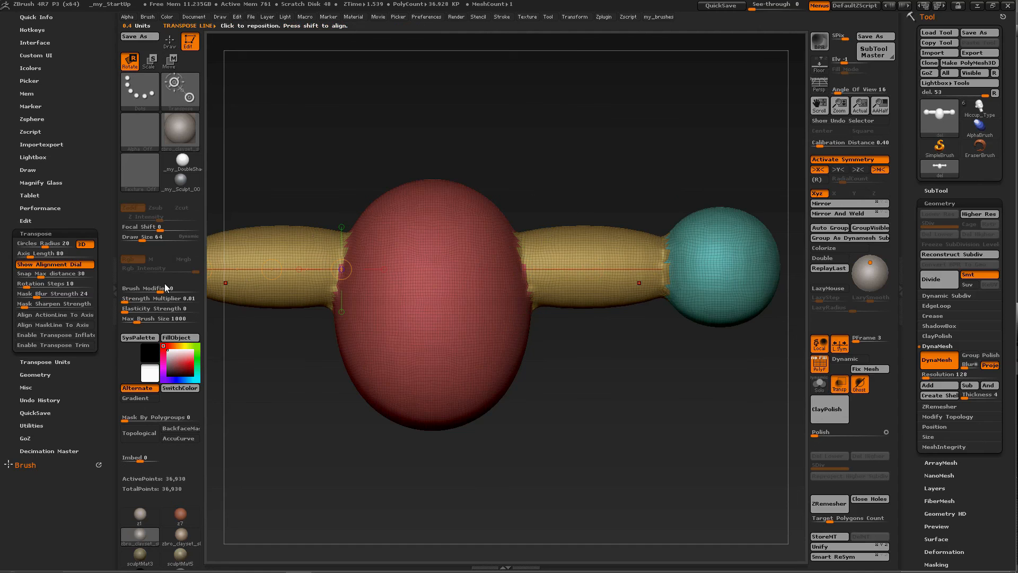
Set Rotation Steps to 4 and lay a horizontal Transpose line about 0.4 units long along the yellow arm
{"action": "left_click", "coordinate": [22, 284]}
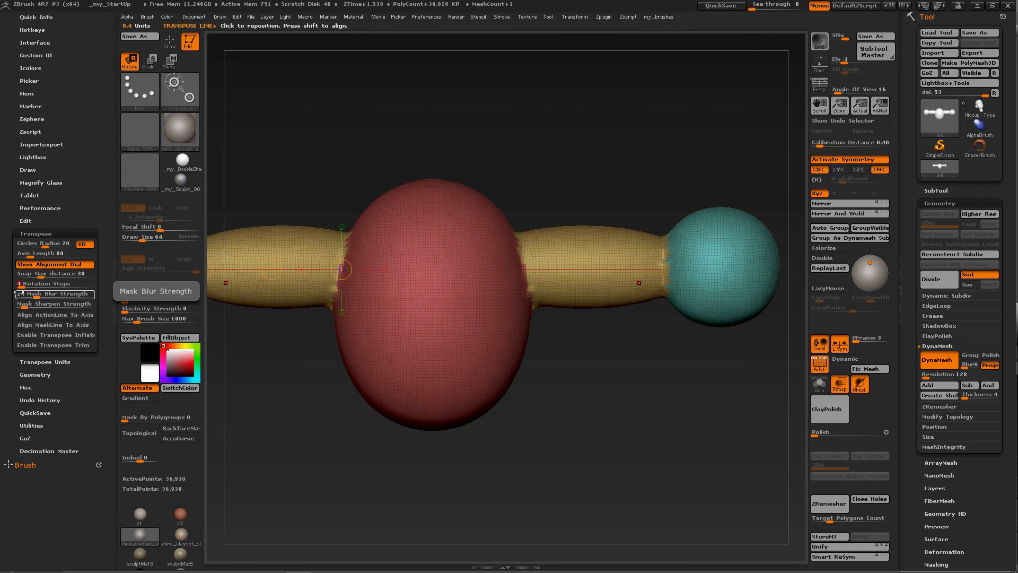
{"action": "left_click_drag", "start_coordinate": [523, 269], "coordinate": [662, 252]}
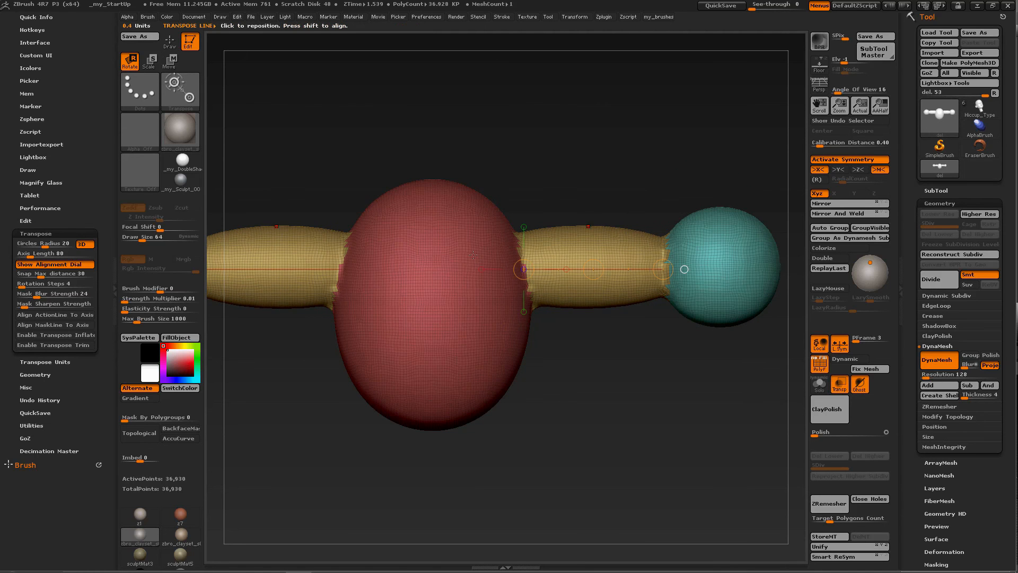
Mask the red body and inner arms with a Transpose line, and remask with Mask Blur Strength set to 100
{"action": "left_click_drag", "start_coordinate": [549, 181], "coordinate": [419, 209]}
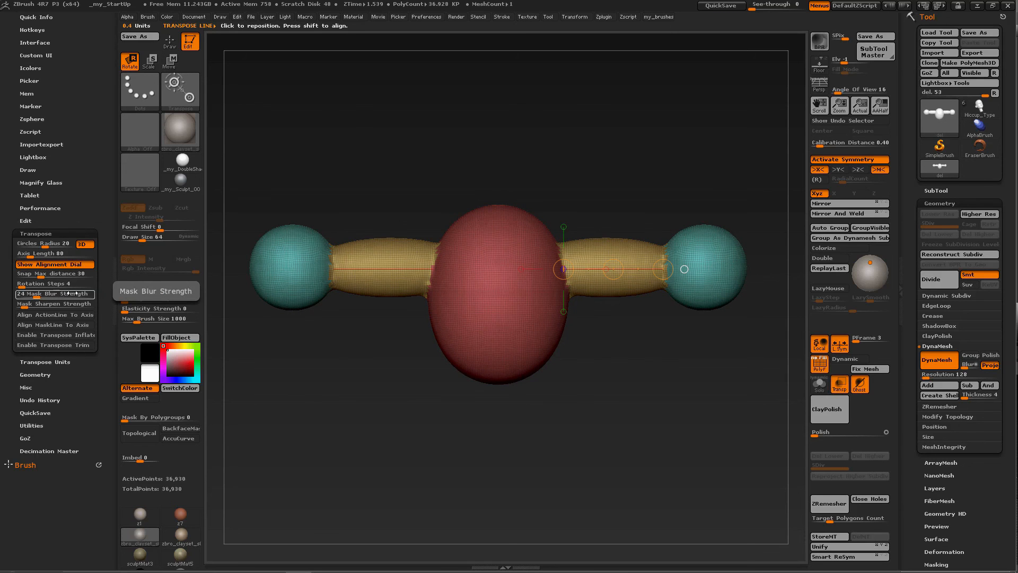
{"action": "left_click_drag", "start_coordinate": [575, 258], "coordinate": [665, 257], "text": "ctrl"}
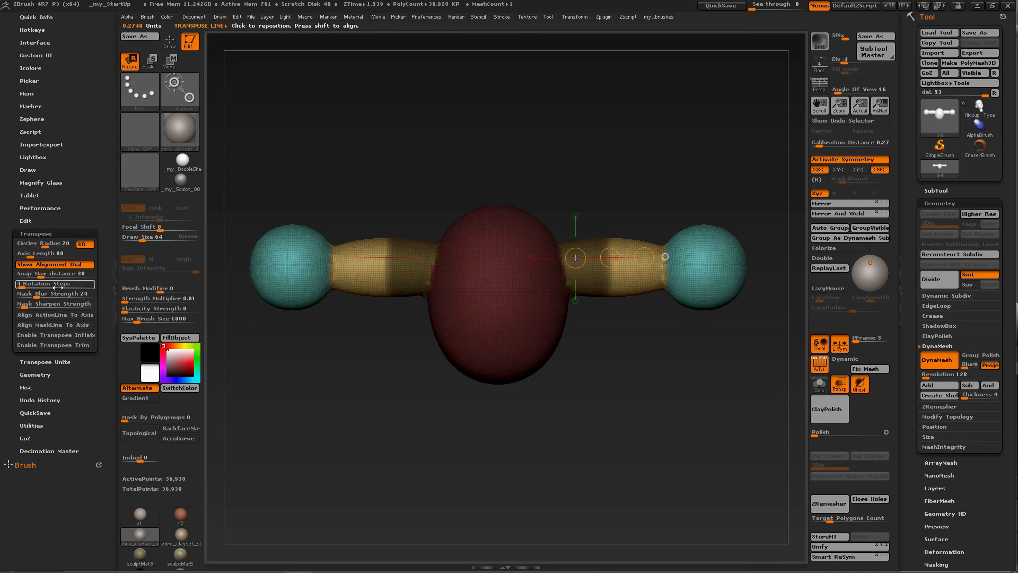
{"action": "left_click_drag", "start_coordinate": [35, 296], "coordinate": [100, 295]}
{"action": "left_click", "coordinate": [572, 269]}
{"action": "left_click_drag", "start_coordinate": [571, 268], "coordinate": [667, 264], "text": "ctrl"}
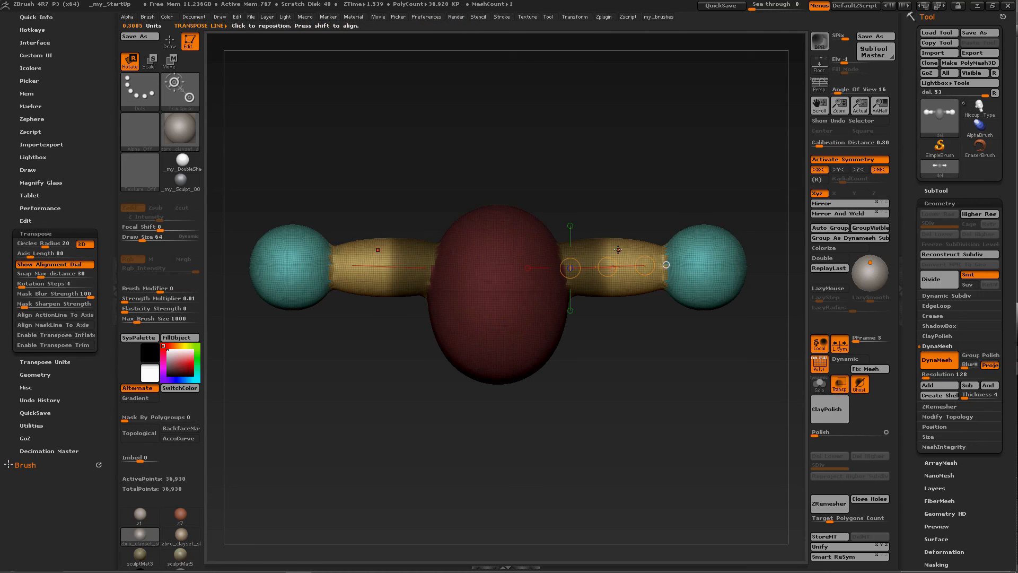
Set Mask Blur Strength to 24 and Mask Sharpen Strength to 100, and remask with a line about 0.33 units long
{"action": "left_click", "coordinate": [39, 293]}
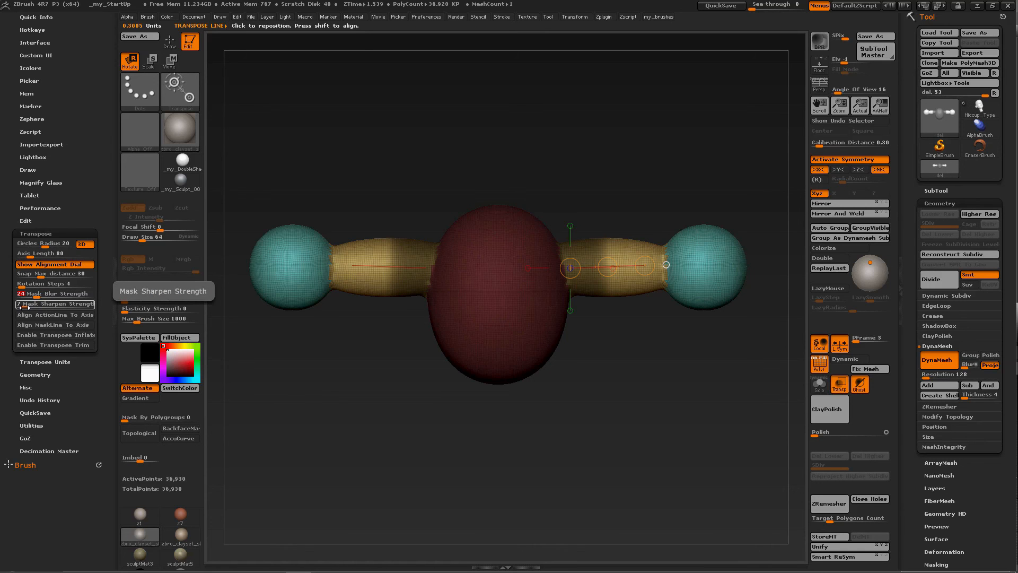
{"action": "left_click_drag", "start_coordinate": [25, 306], "coordinate": [93, 306]}
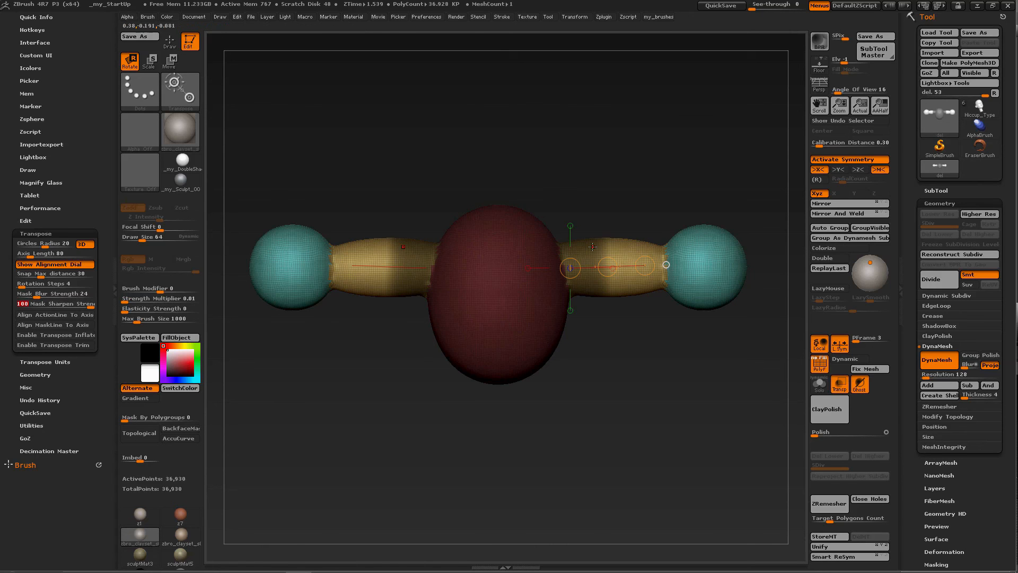
{"action": "left_click_drag", "start_coordinate": [576, 251], "coordinate": [658, 251], "text": "ctrl"}
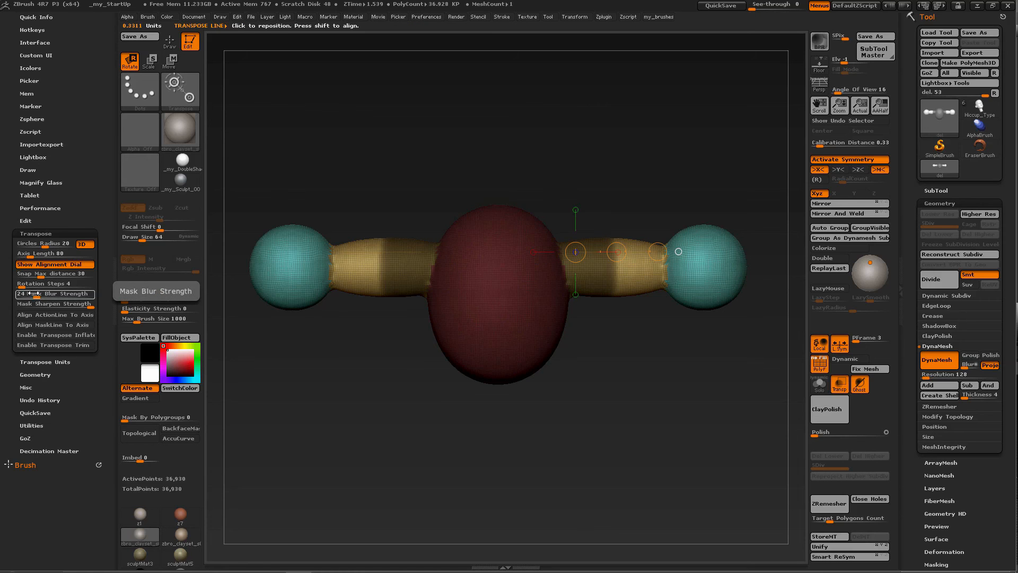
Set Mask Blur Strength to 0, remask with a Transpose line about 0.48 units long, and inspect the mask edge up close
{"action": "left_click_drag", "start_coordinate": [35, 296], "coordinate": [15, 296]}
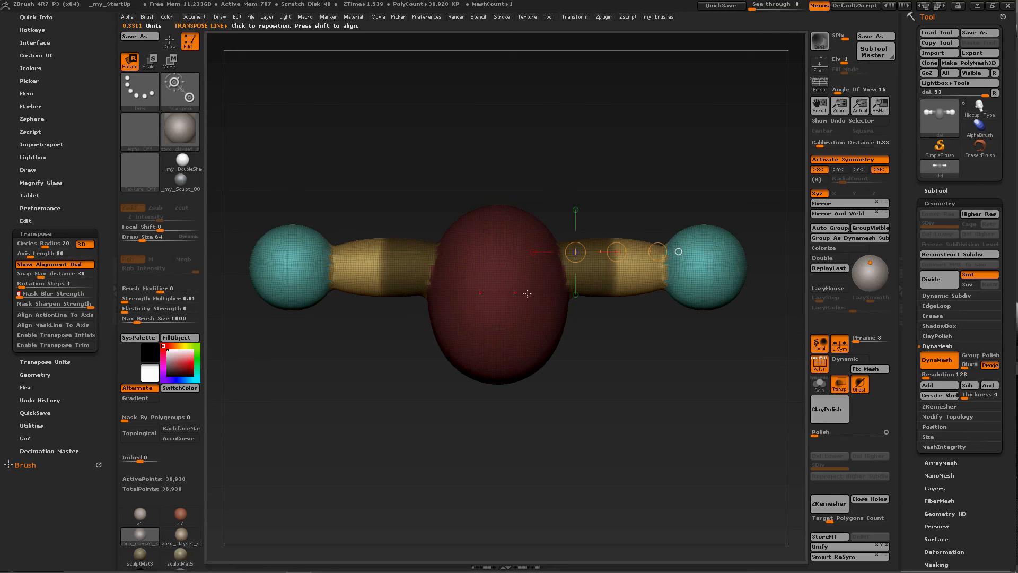
{"action": "left_click_drag", "start_coordinate": [567, 263], "coordinate": [688, 263], "text": "ctrl"}
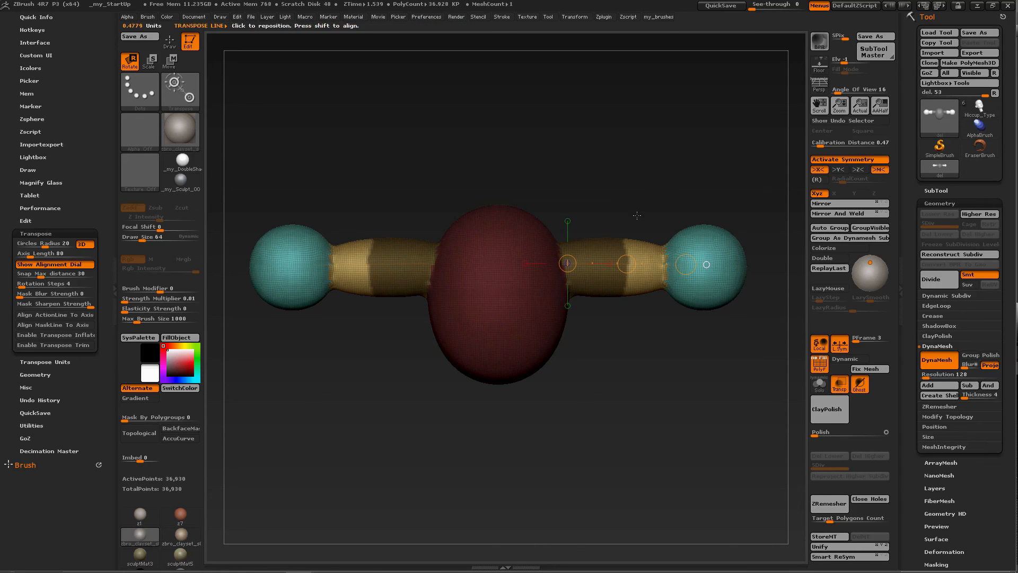
{"action": "left_click_drag", "start_coordinate": [629, 239], "coordinate": [628, 431], "text": "alt"}
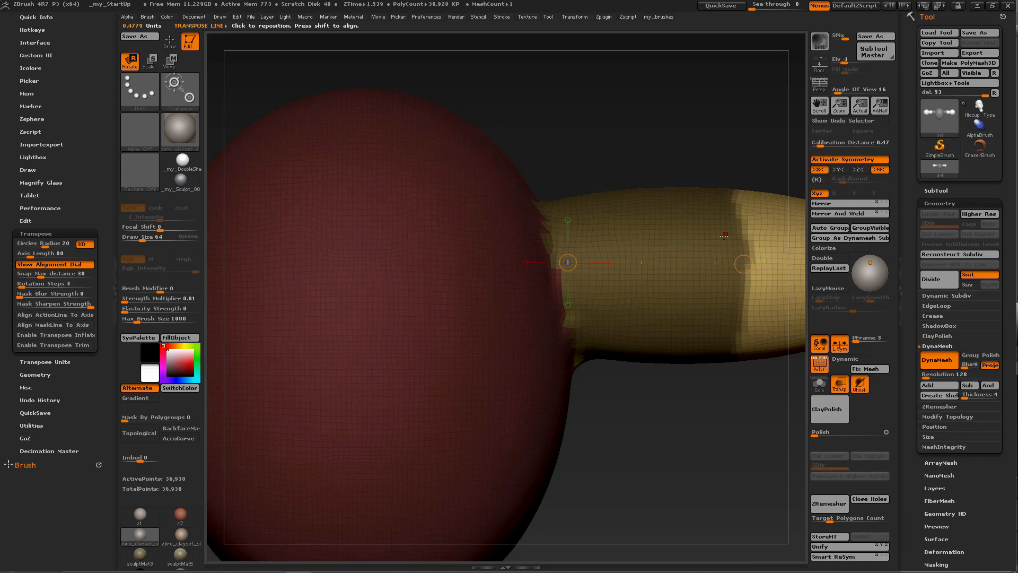
{"action": "left_click_drag", "start_coordinate": [795, 239], "coordinate": [695, 281]}
{"action": "left_click_drag", "start_coordinate": [600, 291], "coordinate": [600, 121], "text": "alt"}
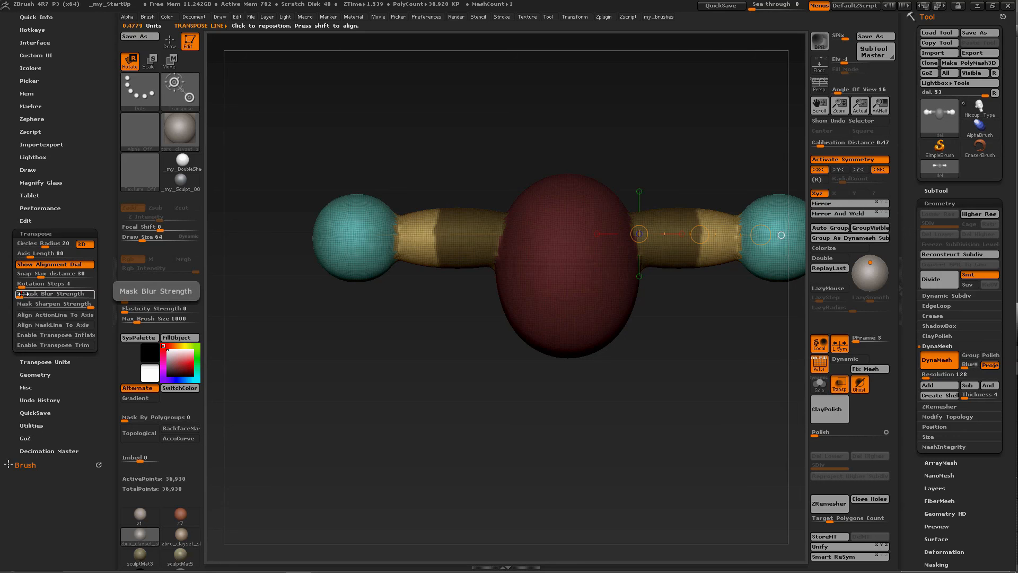
Set Mask Blur Strength to 24 and Mask Sharpen Strength to 7
{"action": "left_click_drag", "start_coordinate": [22, 293], "coordinate": [35, 294]}
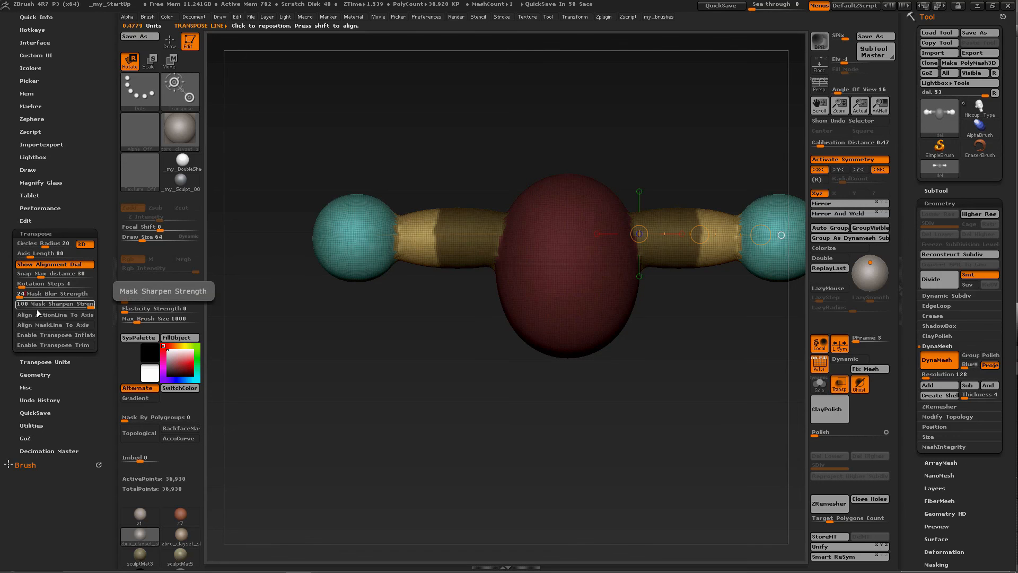
{"action": "left_click_drag", "start_coordinate": [38, 303], "coordinate": [28, 303]}
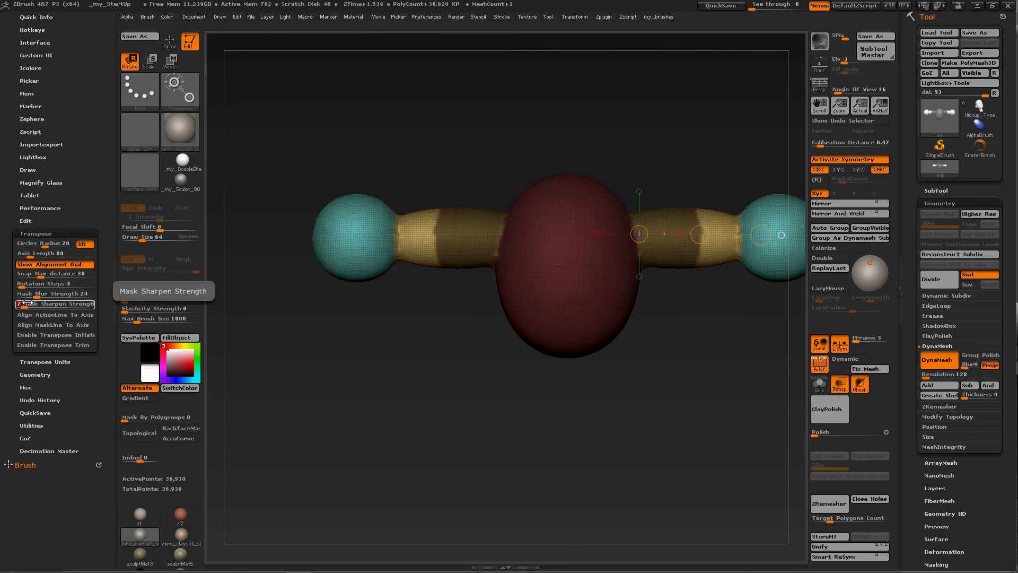
Turn off symmetry and clear the mask from the whole model
{"action": "key", "text": "f"}
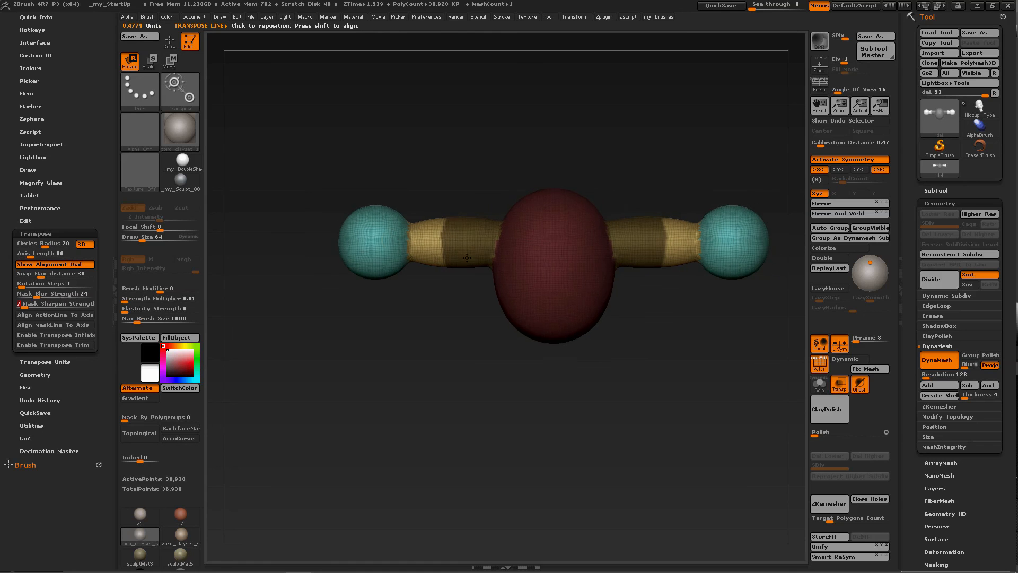
{"action": "right_click_drag", "start_coordinate": [467, 258], "coordinate": [446, 267], "text": "alt"}
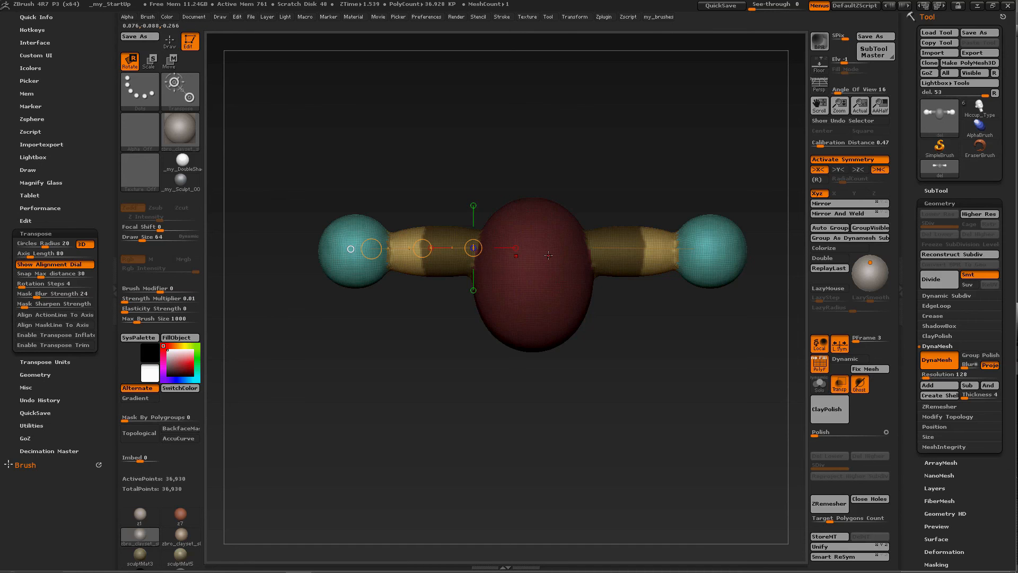
{"action": "left_click", "coordinate": [829, 160]}
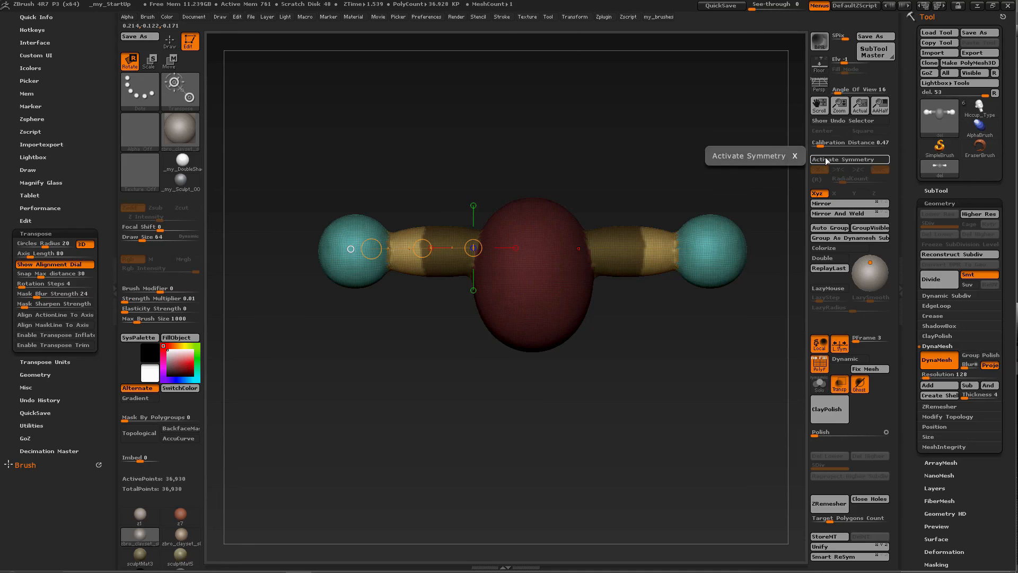
{"action": "left_click_drag", "start_coordinate": [618, 226], "coordinate": [560, 221], "text": "alt"}
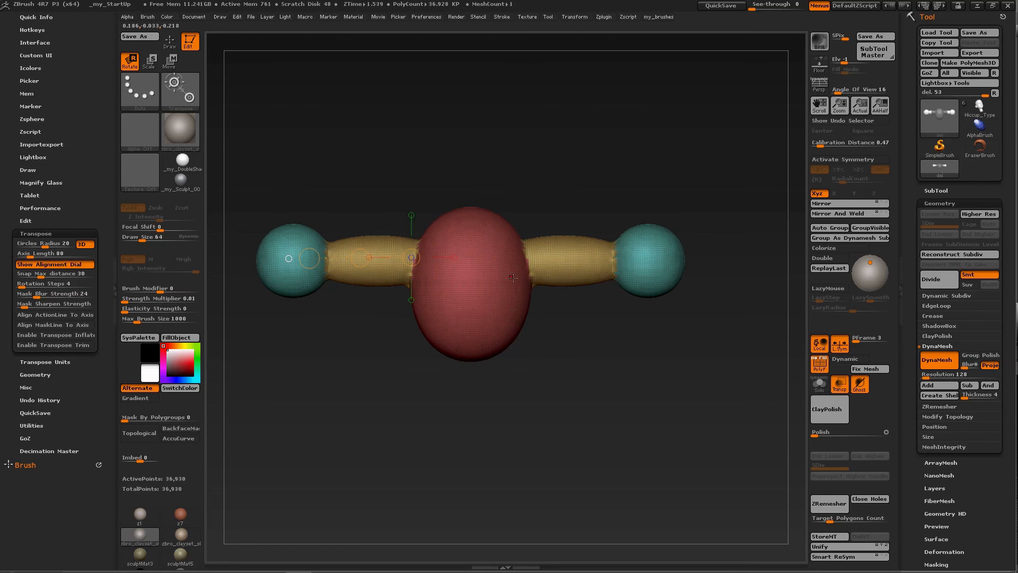
{"action": "left_click_drag", "start_coordinate": [528, 284], "coordinate": [547, 279], "text": "alt"}
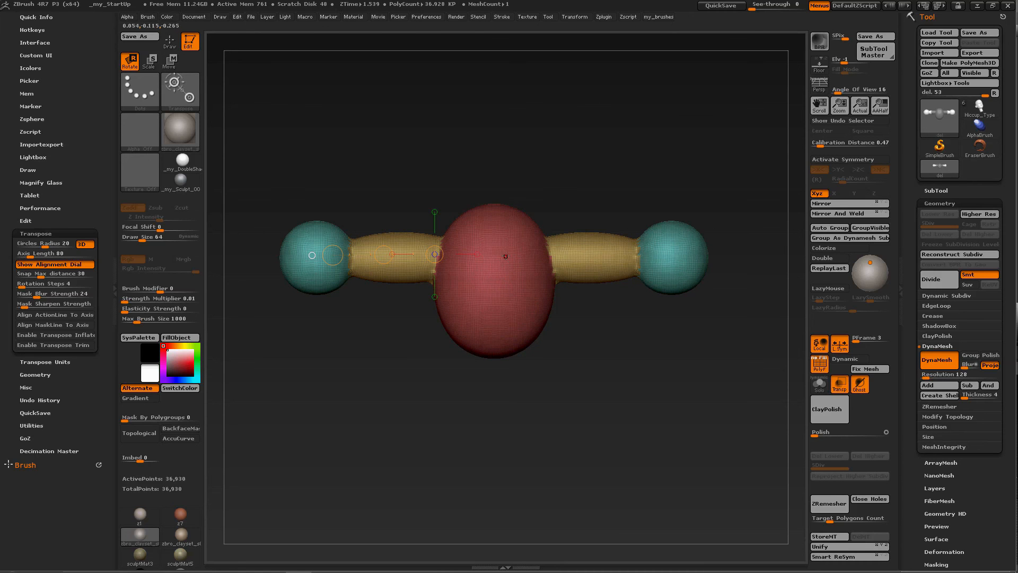
Draw a Transpose line about 0.79 units long from the red body to the right sphere, and check its alignment from above
{"action": "left_click_drag", "start_coordinate": [504, 258], "coordinate": [672, 256]}
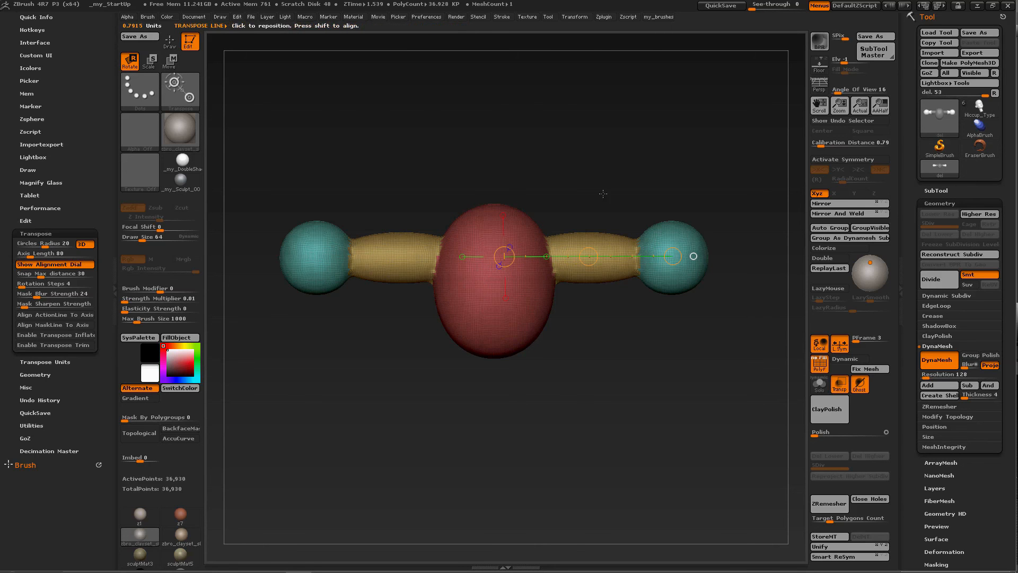
{"action": "left_click_drag", "start_coordinate": [600, 191], "coordinate": [580, 301]}
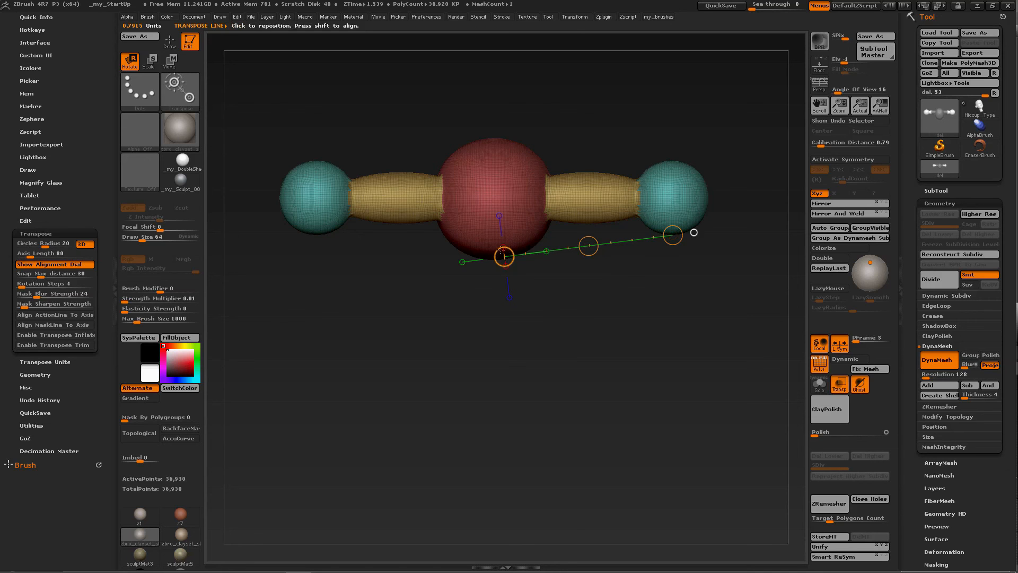
{"action": "left_click_drag", "start_coordinate": [504, 258], "coordinate": [500, 256]}
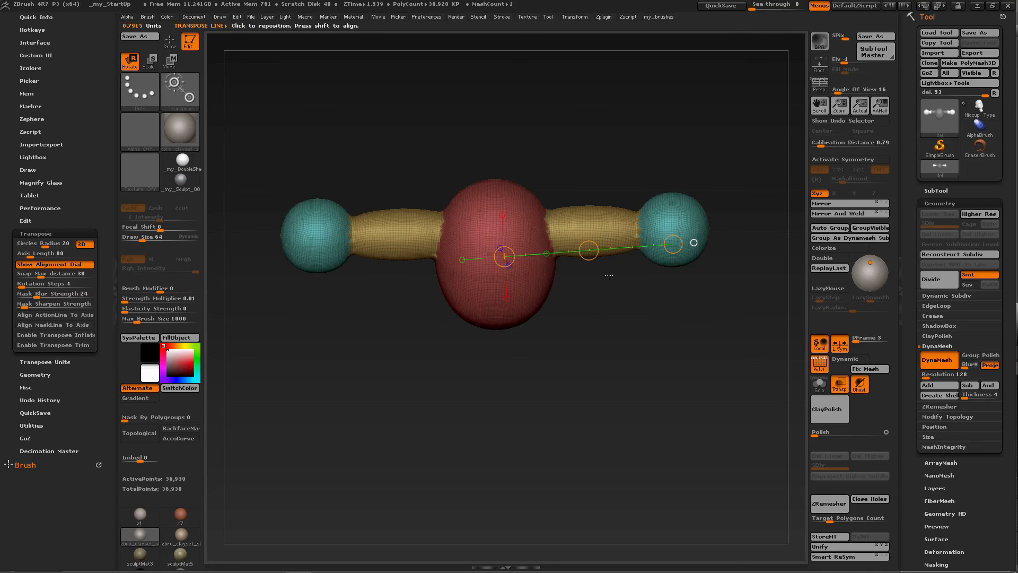
{"action": "left_click_drag", "start_coordinate": [607, 276], "coordinate": [610, 341]}
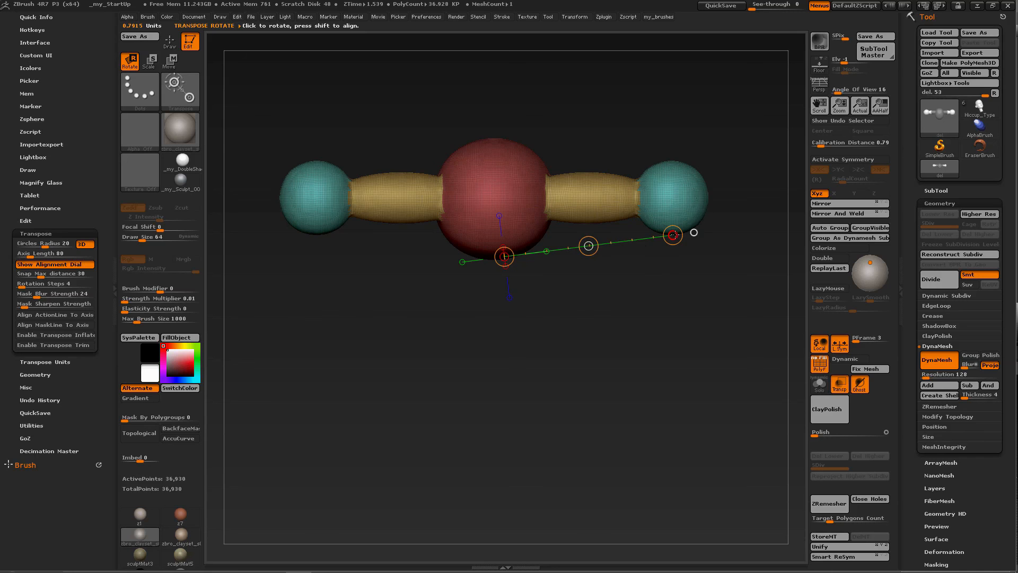
Enable Align ActionLine To Axis, redraw the body-to-right-sphere Transpose line about 0.79 units long, and check its alignment from above
{"action": "left_click", "coordinate": [77, 316]}
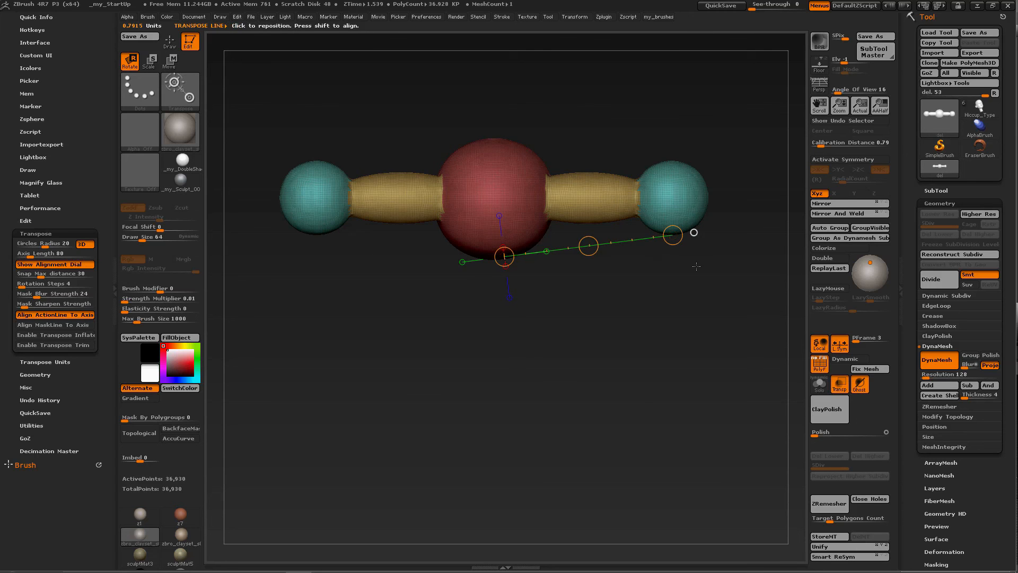
{"action": "left_click_drag", "start_coordinate": [696, 266], "coordinate": [690, 289], "text": "shift"}
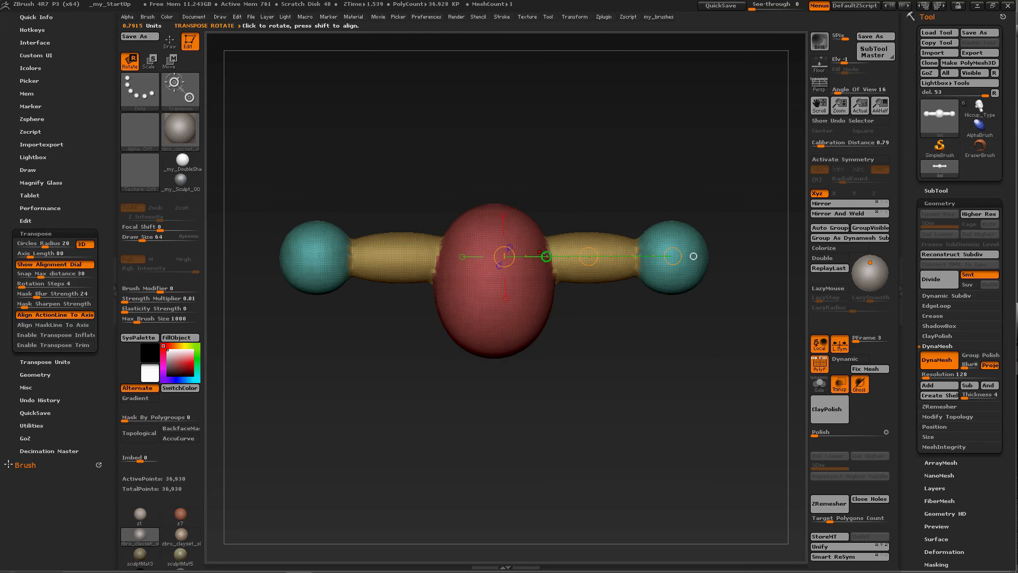
{"action": "left_click_drag", "start_coordinate": [547, 257], "coordinate": [557, 162]}
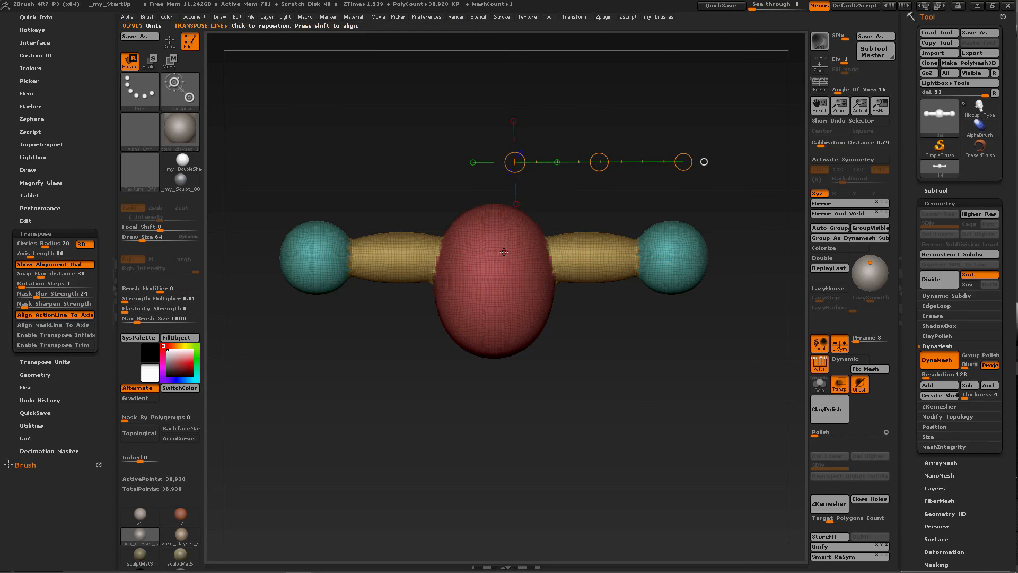
{"action": "left_click_drag", "start_coordinate": [503, 252], "coordinate": [672, 250]}
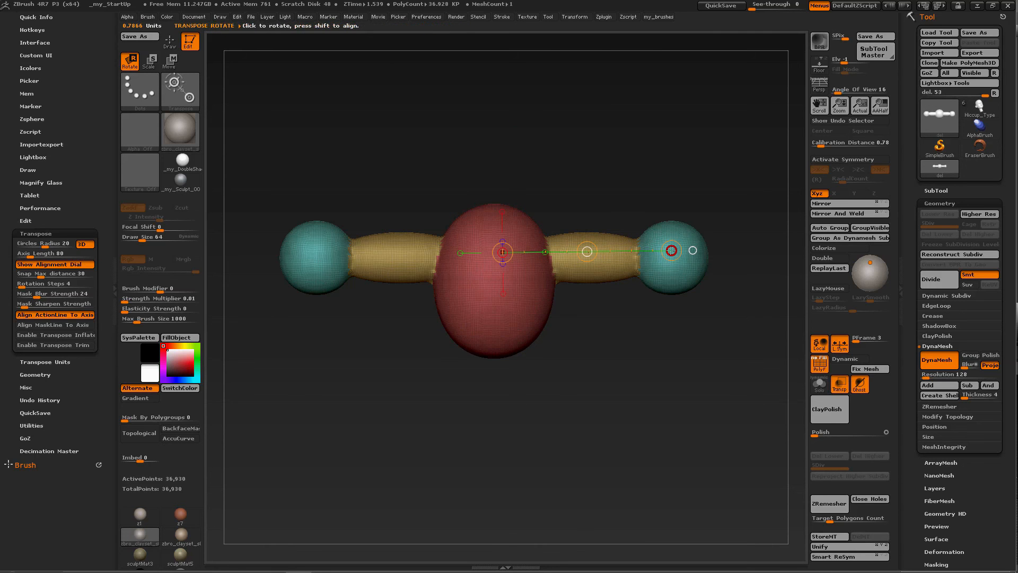
{"action": "left_click_drag", "start_coordinate": [590, 291], "coordinate": [572, 401]}
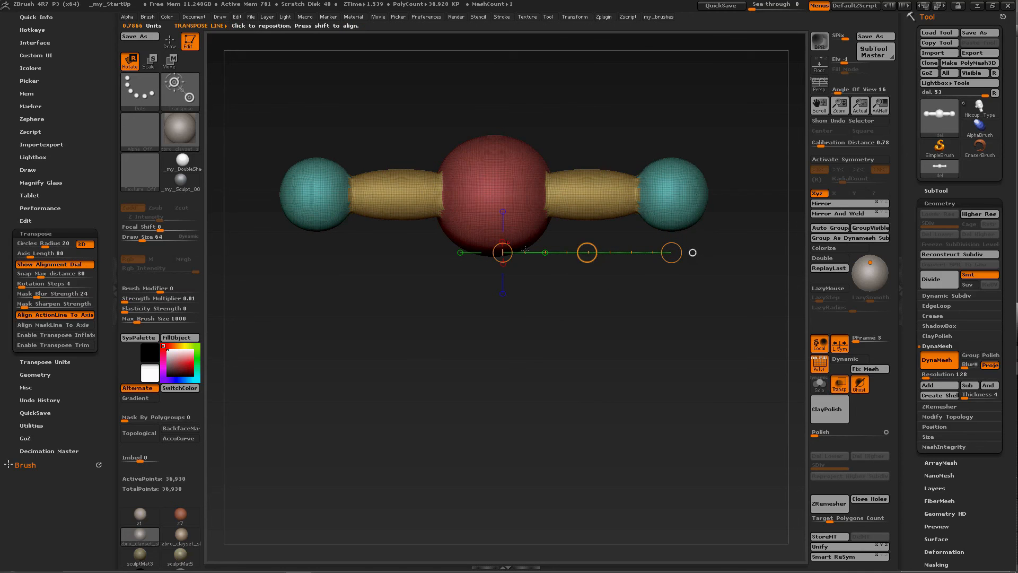
{"action": "left_click_drag", "start_coordinate": [545, 347], "coordinate": [539, 239]}
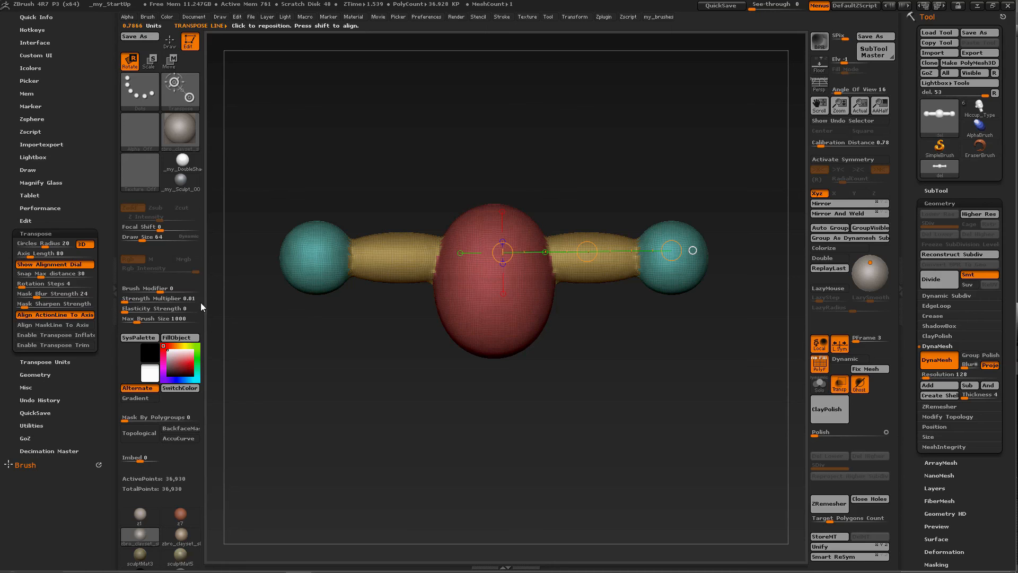
Disable Align ActionLine To Axis and redraw the Transpose line about 0.70 units long from the body to the right sphere
{"action": "left_click", "coordinate": [84, 317]}
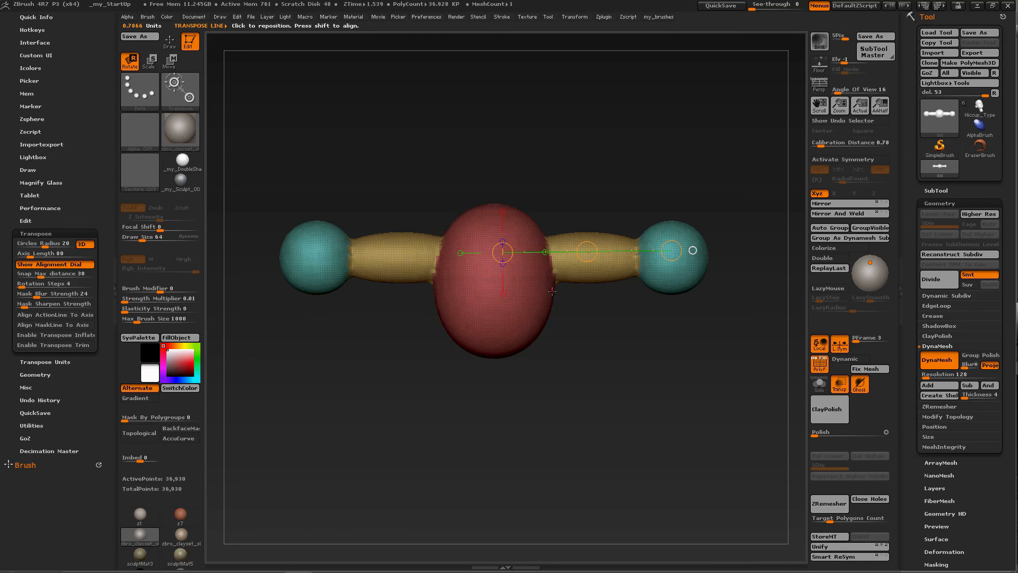
{"action": "left_click_drag", "start_coordinate": [586, 243], "coordinate": [595, 163]}
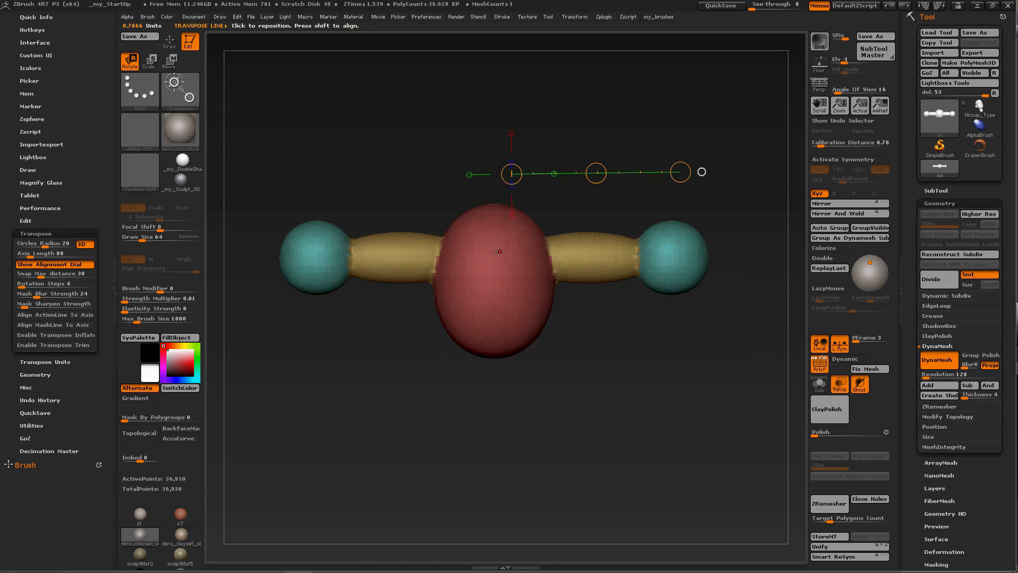
{"action": "left_click_drag", "start_coordinate": [497, 255], "coordinate": [682, 256]}
{"action": "left_click_drag", "start_coordinate": [588, 257], "coordinate": [668, 264]}
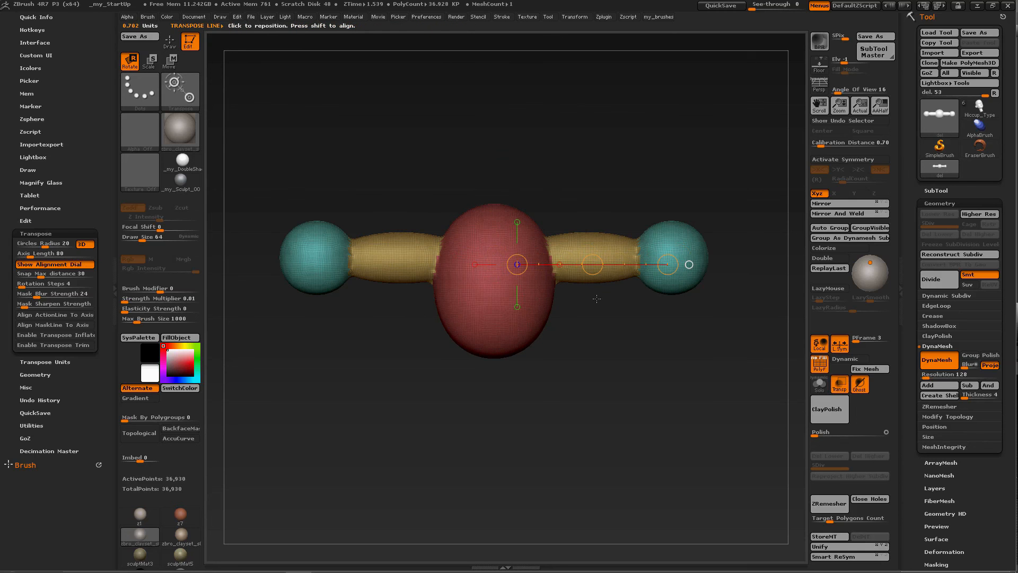
{"action": "left_click_drag", "start_coordinate": [597, 298], "coordinate": [541, 276]}
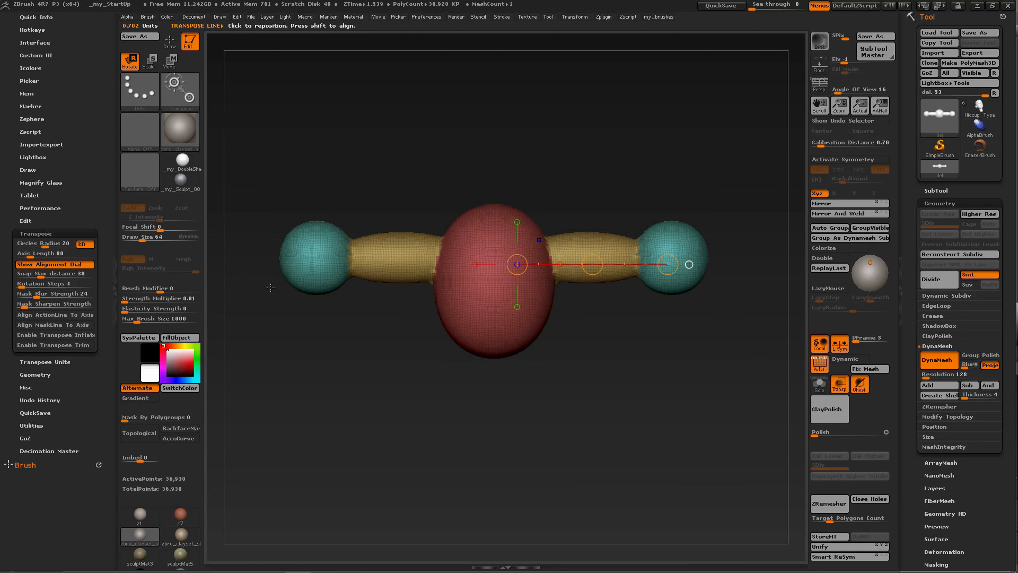
Enable Align ActionLine To Axis again and redraw the Transpose line about 0.86 units long across the right arm
{"action": "left_click", "coordinate": [88, 316]}
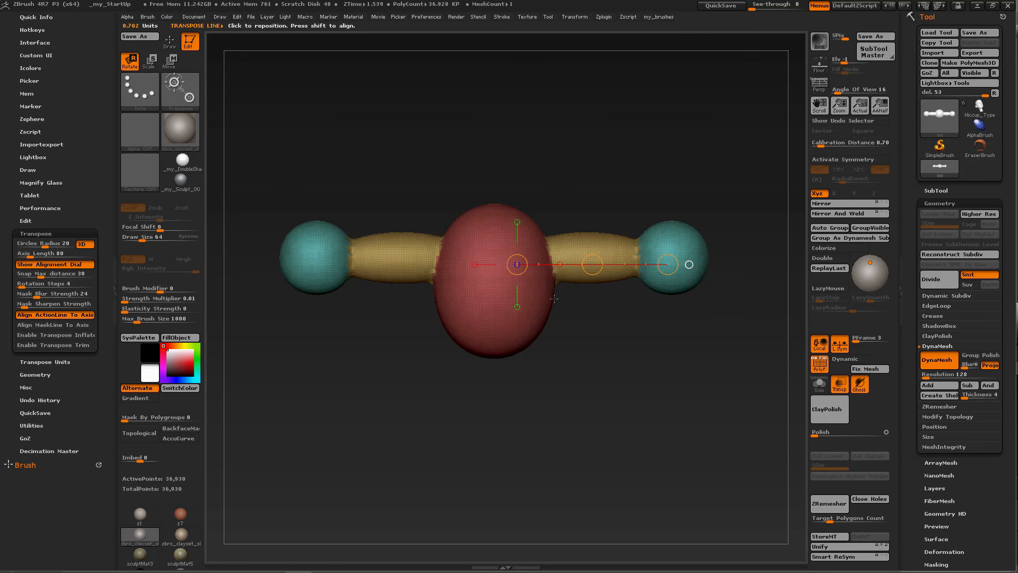
{"action": "mouse_move", "coordinate": [503, 250]}
{"action": "left_mouse_down"}
{"action": "mouse_move", "coordinate": [677, 262]}
{"action": "mouse_move", "coordinate": [688, 250]}
{"action": "left_mouse_up"}
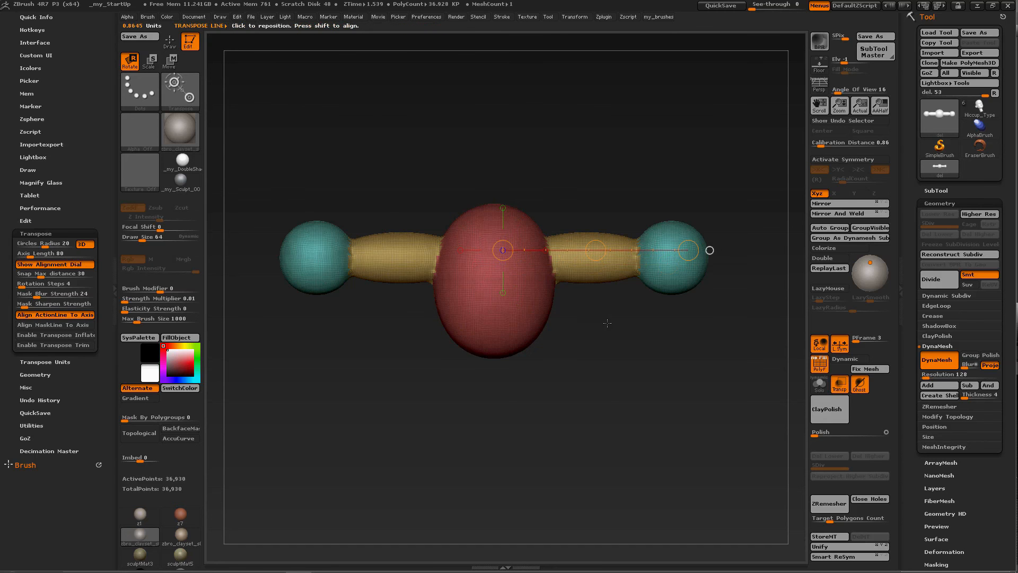
{"action": "mouse_move", "coordinate": [619, 345]}
{"action": "left_mouse_down", "text": "shift"}
{"action": "mouse_move", "coordinate": [605, 430]}
{"action": "mouse_move", "coordinate": [564, 314]}
{"action": "left_mouse_up", "text": "shift"}
Disable Align ActionLine To Axis, redraw the line to the right sphere about 0.74 units long, and examine its alignment from above
{"action": "left_click", "coordinate": [81, 316]}
{"action": "mouse_move", "coordinate": [515, 264]}
{"action": "left_mouse_down"}
{"action": "mouse_move", "coordinate": [683, 257]}
{"action": "mouse_move", "coordinate": [676, 263]}
{"action": "left_mouse_up"}
{"action": "mouse_move", "coordinate": [598, 305]}
{"action": "left_mouse_down"}
{"action": "mouse_move", "coordinate": [593, 395]}
{"action": "mouse_move", "coordinate": [589, 323]}
{"action": "left_mouse_up"}
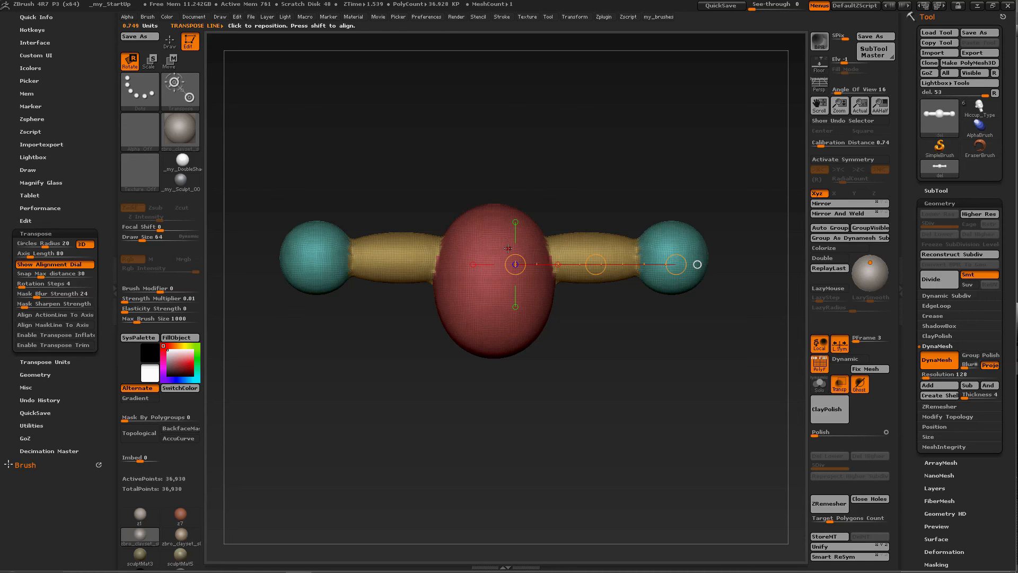
{"action": "left_click_drag", "start_coordinate": [507, 247], "coordinate": [672, 246]}
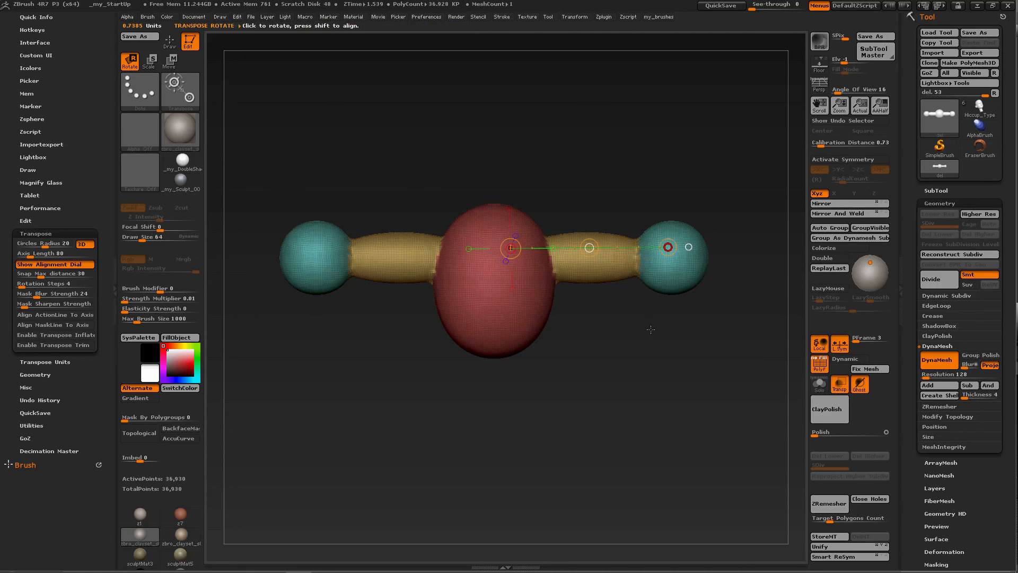
{"action": "left_click_drag", "start_coordinate": [595, 321], "coordinate": [579, 415]}
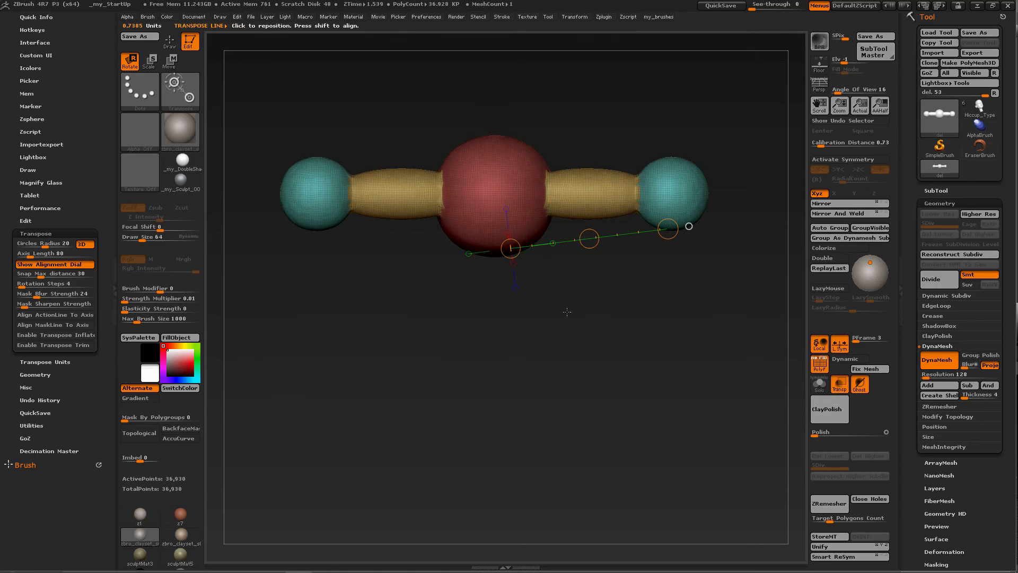
{"action": "left_click_drag", "start_coordinate": [610, 265], "coordinate": [567, 177]}
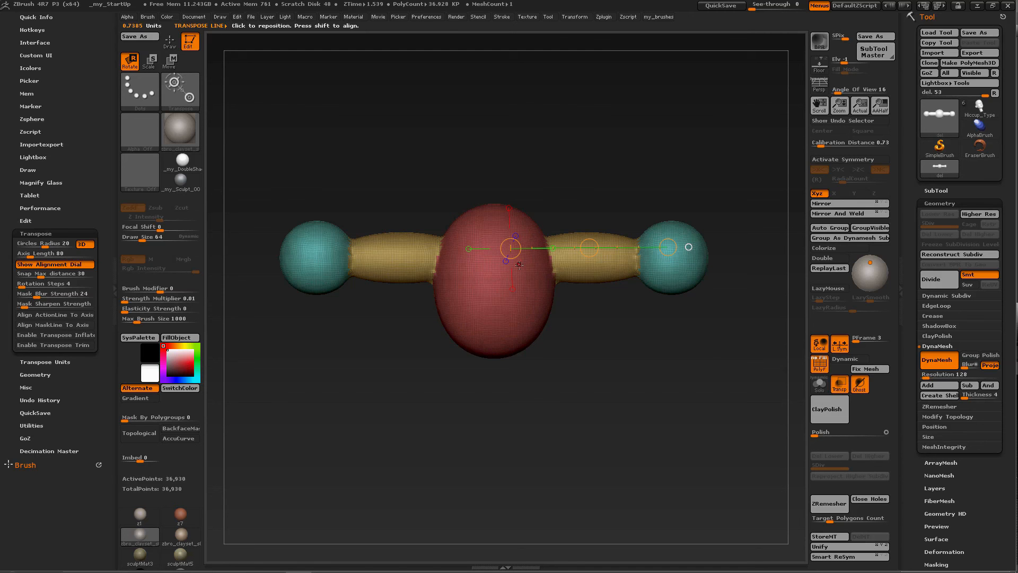
Mask along a Transpose line about 0.84 units long towards the right sphere, check its alignment from above, and undo the mask
{"action": "left_click_drag", "start_coordinate": [498, 263], "coordinate": [677, 257], "text": "ctrl"}
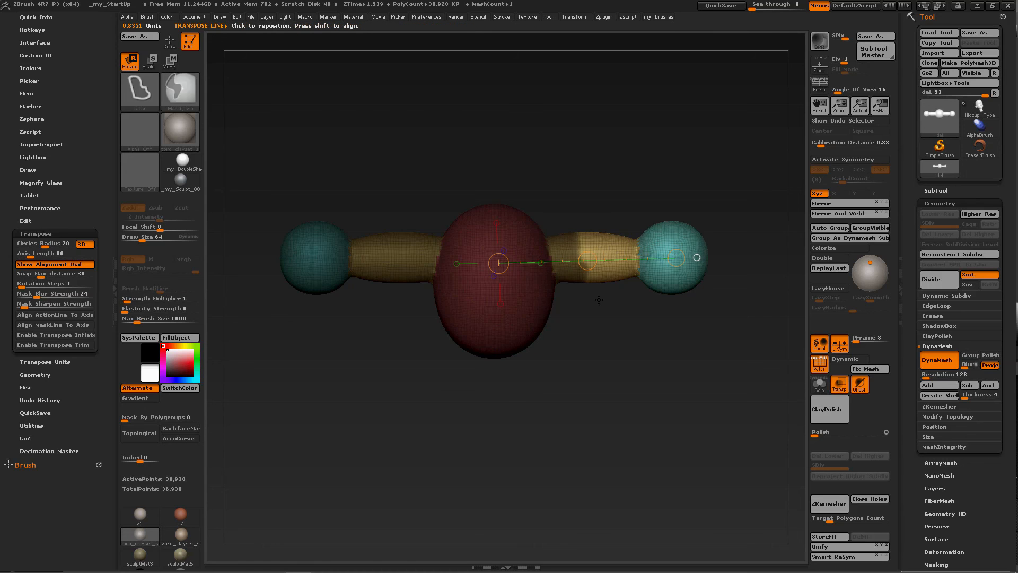
{"action": "left_click_drag", "start_coordinate": [600, 300], "coordinate": [595, 435]}
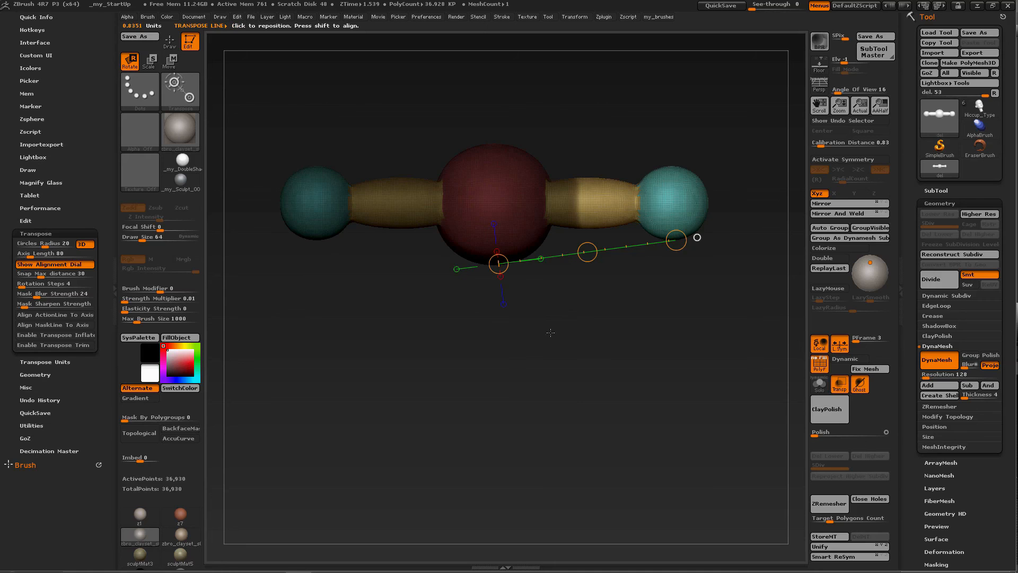
{"action": "left_click_drag", "start_coordinate": [541, 259], "coordinate": [545, 265]}
{"action": "key", "text": "ctrl+z"}
{"action": "key", "text": "ctrl+z"}
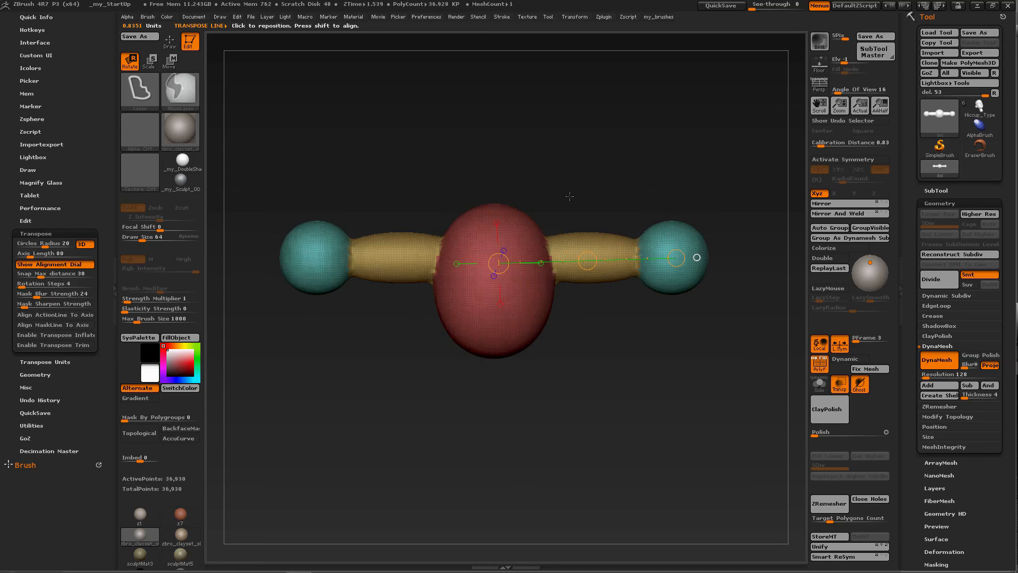
Enable Align MaskLine To Axis, mask with a Transpose line about 0.82 units long towards the right sphere, and check it from above
{"action": "left_click", "coordinate": [52, 325]}
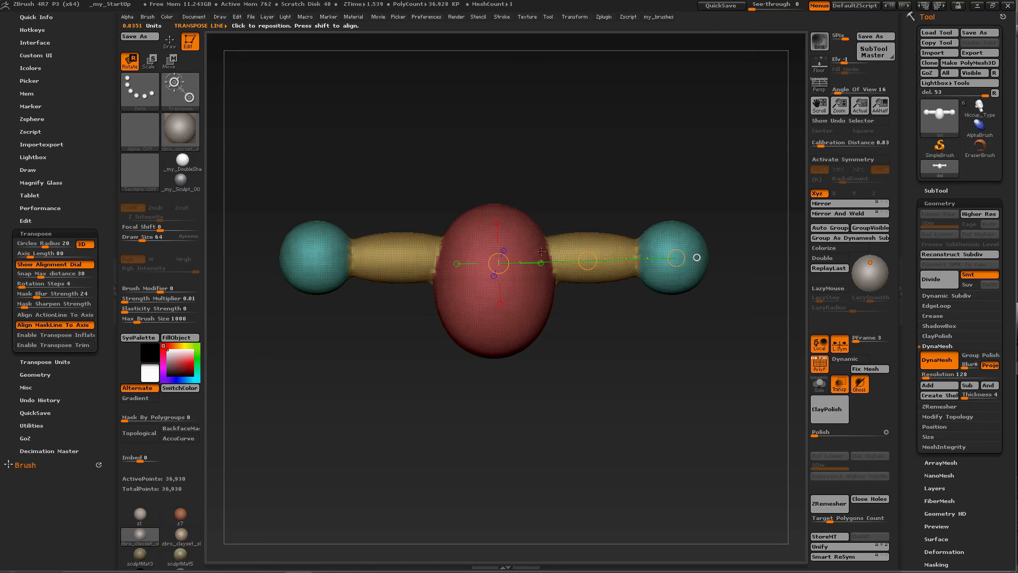
{"action": "left_click_drag", "start_coordinate": [530, 261], "coordinate": [548, 193]}
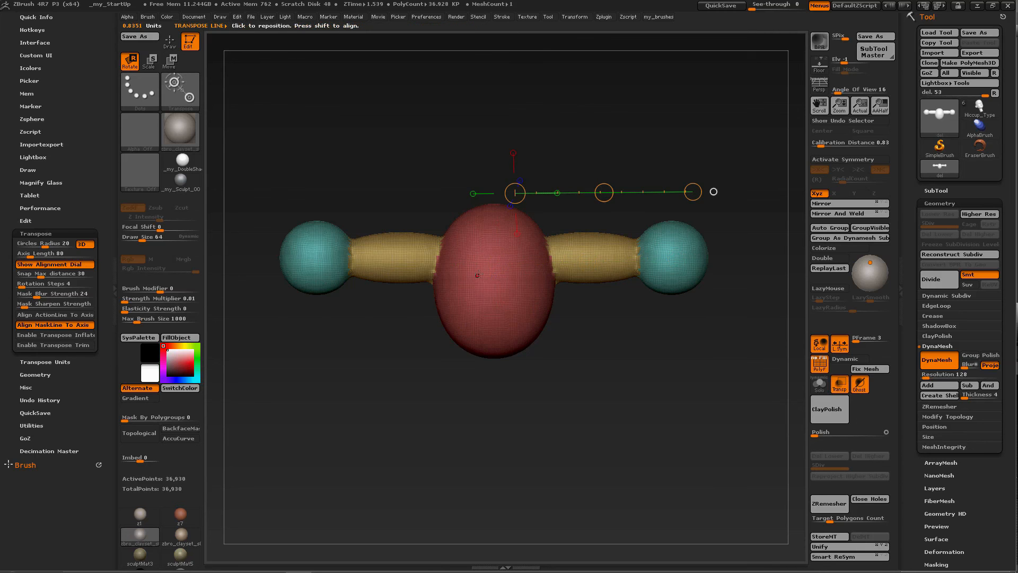
{"action": "left_click_drag", "start_coordinate": [503, 256], "coordinate": [678, 255], "text": "ctrl"}
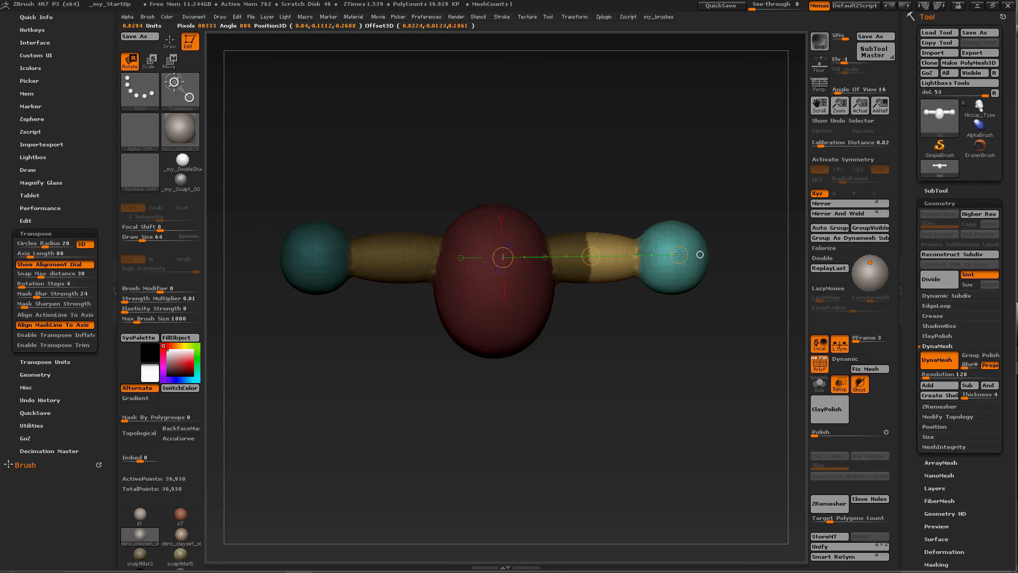
{"action": "left_click_drag", "start_coordinate": [591, 302], "coordinate": [593, 414]}
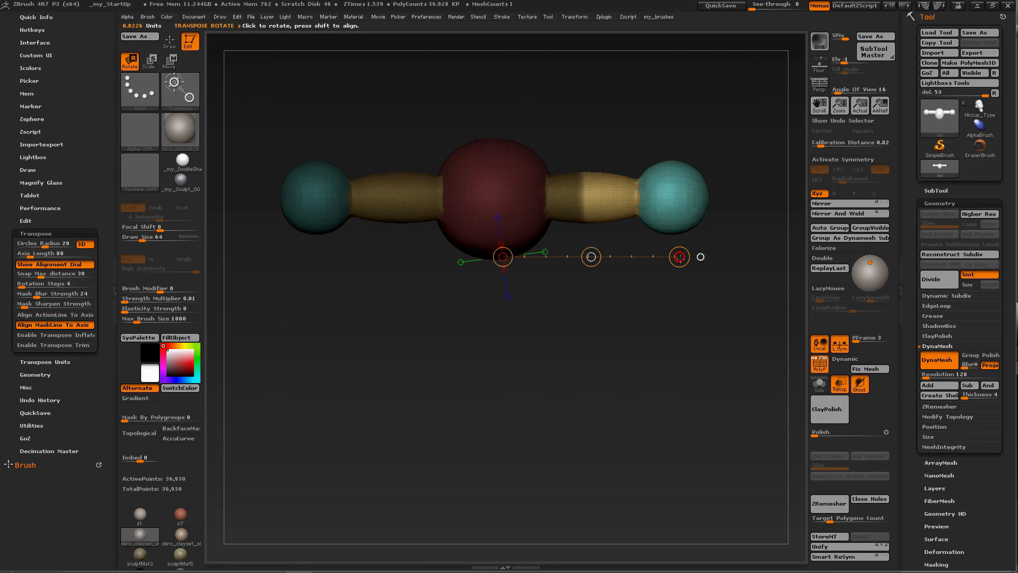
{"action": "left_click_drag", "start_coordinate": [591, 256], "coordinate": [578, 179]}
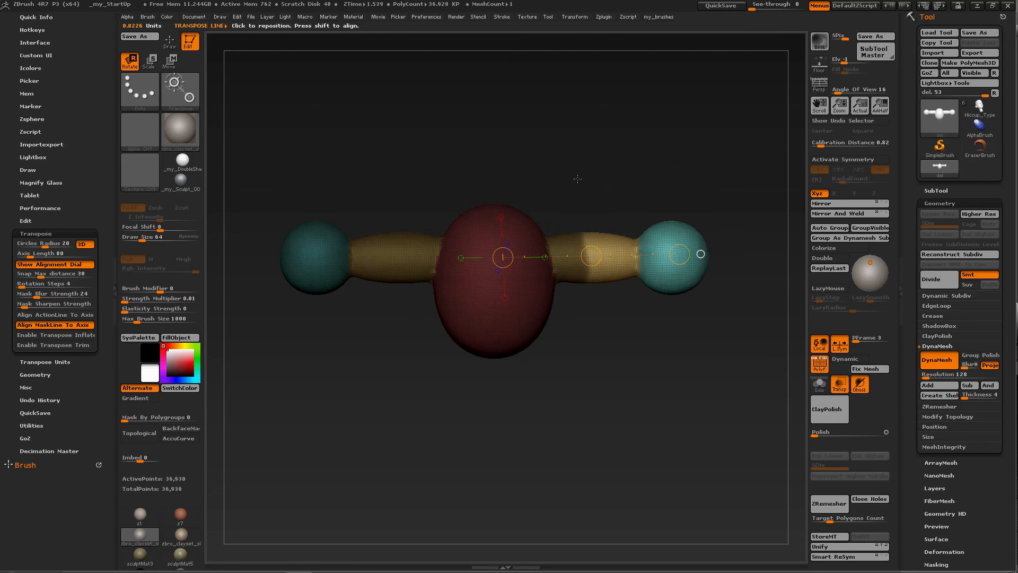
Disable Align MaskLine To Axis and enable Align ActionLine To Axis
{"action": "left_click", "coordinate": [72, 325]}
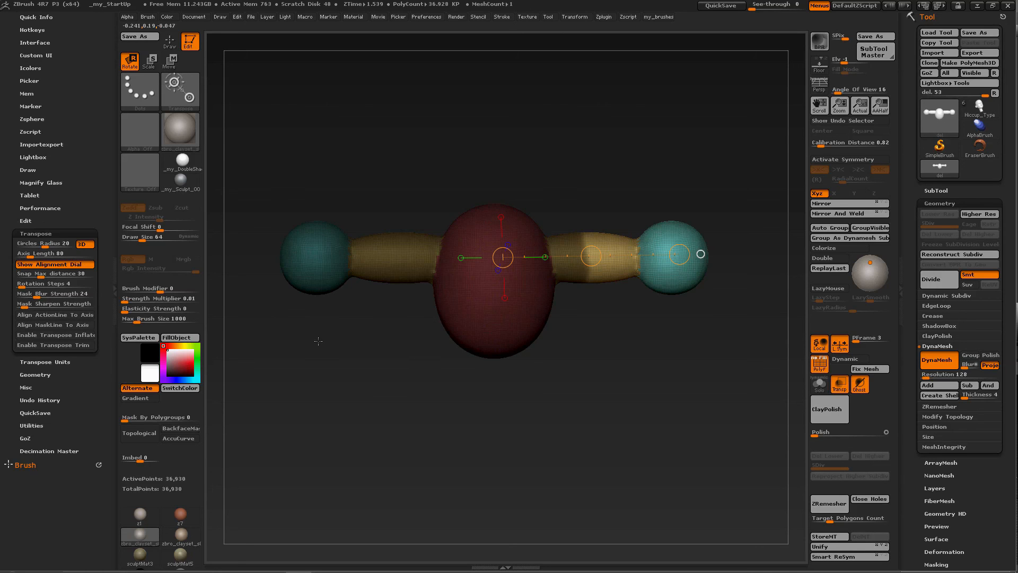
{"action": "left_click", "coordinate": [87, 315]}
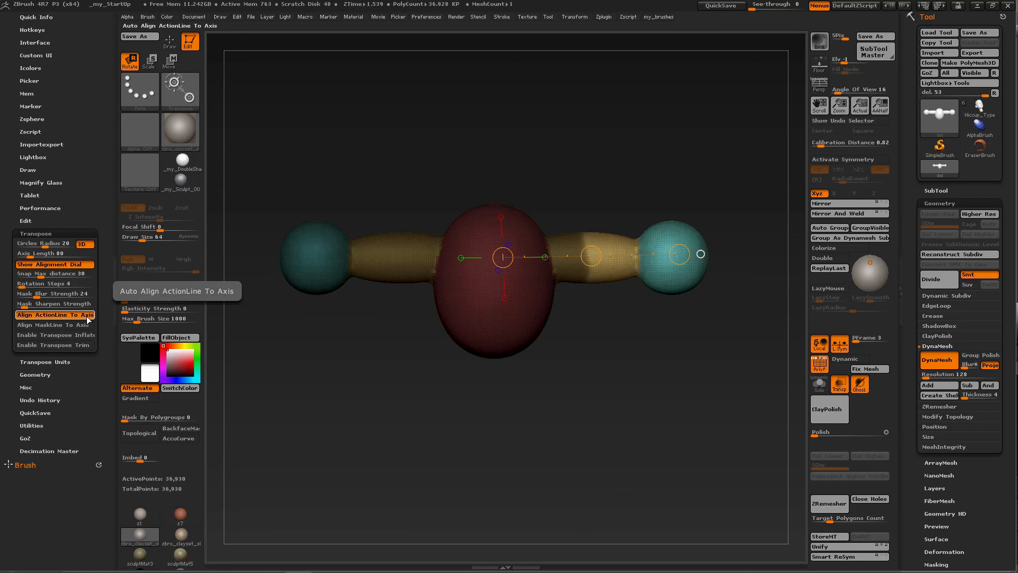
With Align ActionLine To Axis off, draw a Transpose line about 0.72 units long to the right sphere, check it from above, and redraw it about 0.82 units
{"action": "left_click_drag", "start_coordinate": [519, 272], "coordinate": [669, 255]}
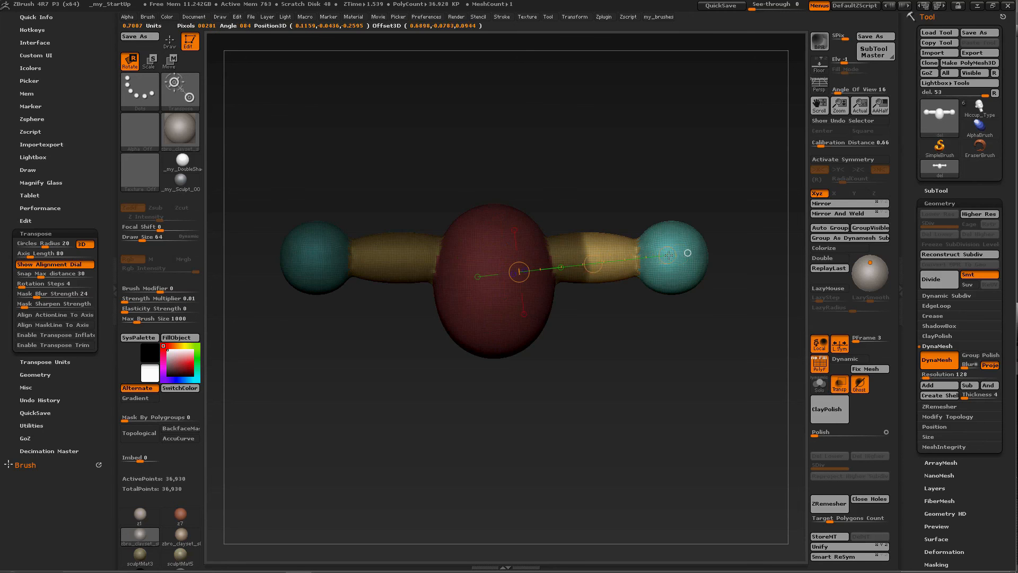
{"action": "left_click_drag", "start_coordinate": [592, 263], "coordinate": [562, 321]}
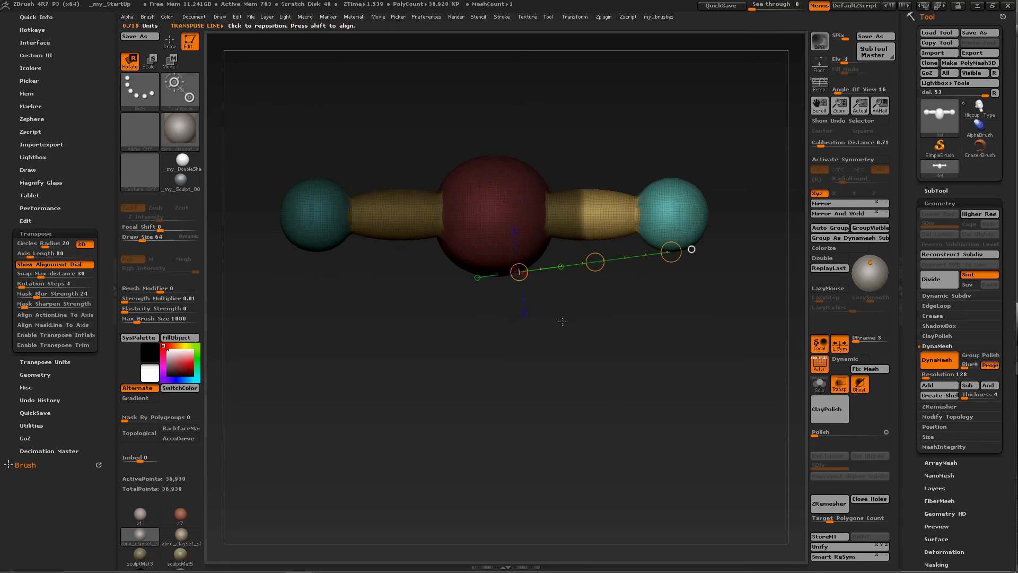
{"action": "left_click_drag", "start_coordinate": [678, 258], "coordinate": [546, 187]}
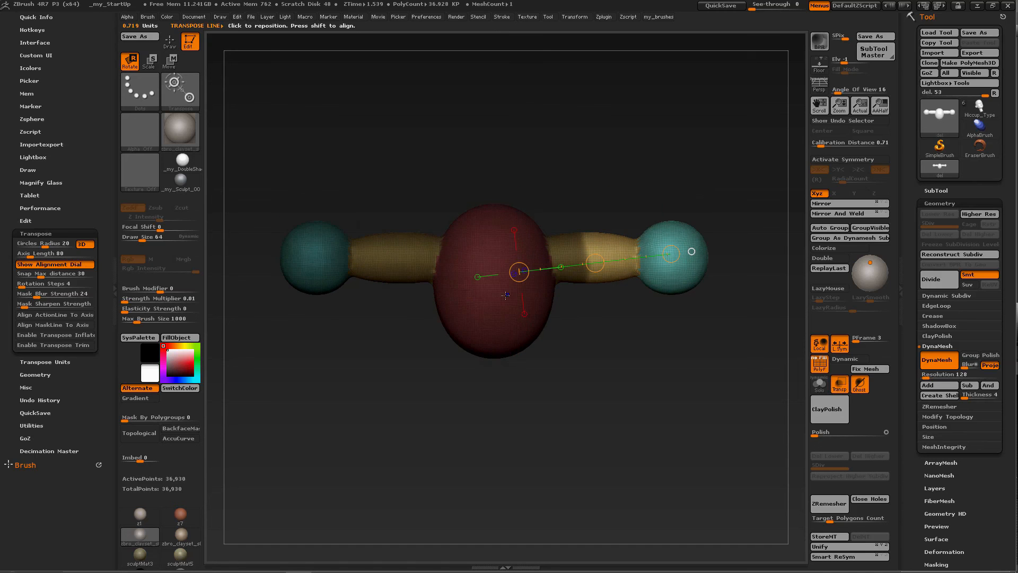
{"action": "left_click_drag", "start_coordinate": [498, 258], "coordinate": [572, 331]}
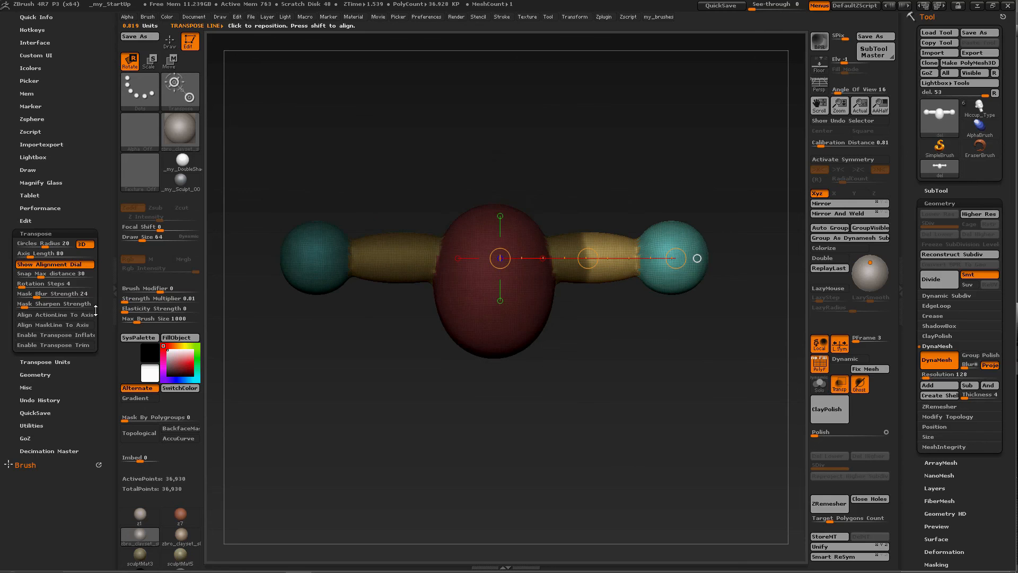
Turn on Enable Transpose Inflate in Move mode, inflate the mesh from the action line's end circle, and undo the inflation
{"action": "left_click", "coordinate": [70, 333]}
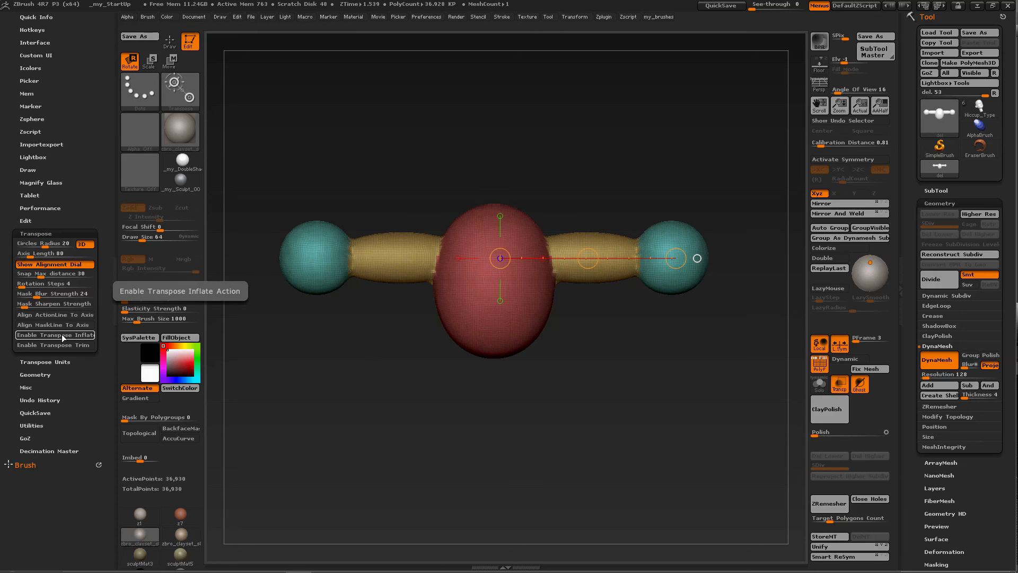
{"action": "key", "text": "w"}
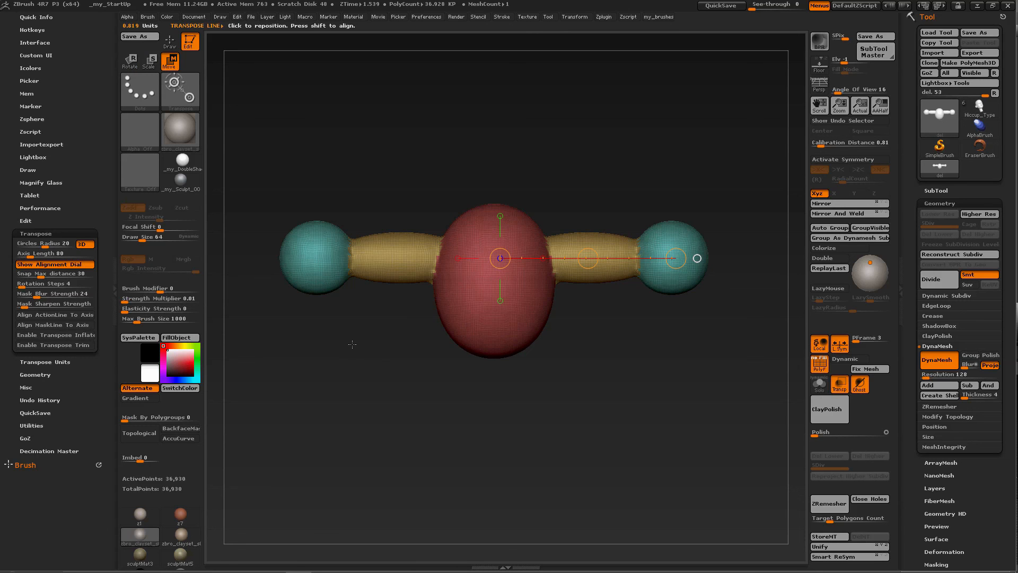
{"action": "left_click", "coordinate": [81, 337]}
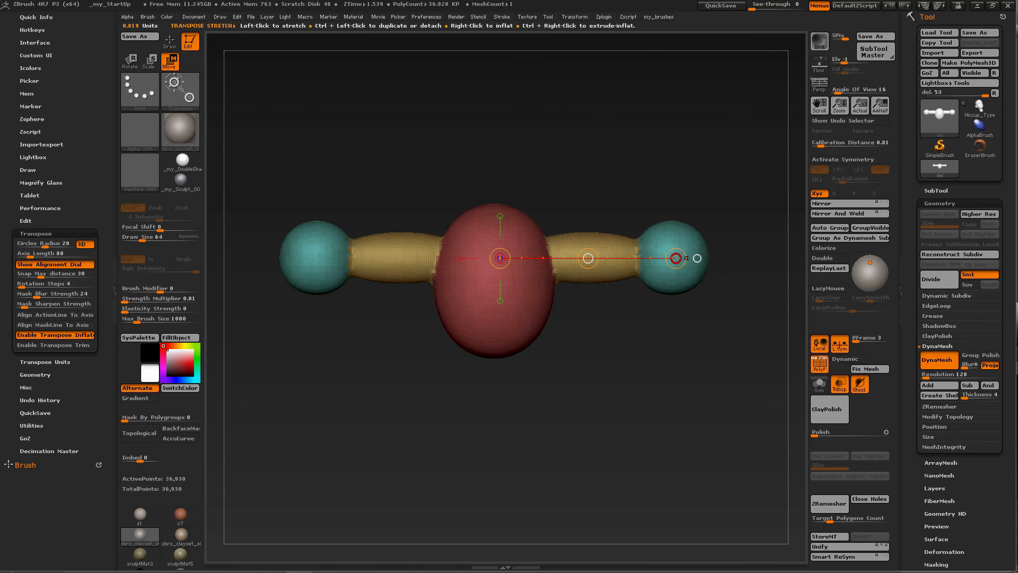
{"action": "right_click_drag", "start_coordinate": [676, 258], "coordinate": [677, 256]}
{"action": "key", "text": "ctrl+z"}
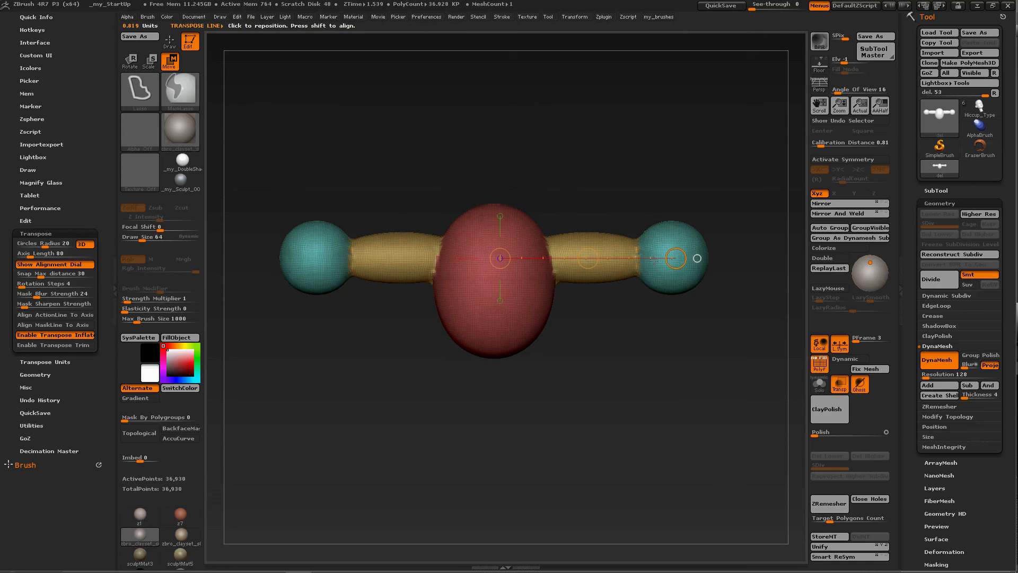
Turn off Enable Transpose Inflate, try manipulating the action line's end circle at the right sphere, and undo the change
{"action": "left_click", "coordinate": [68, 335]}
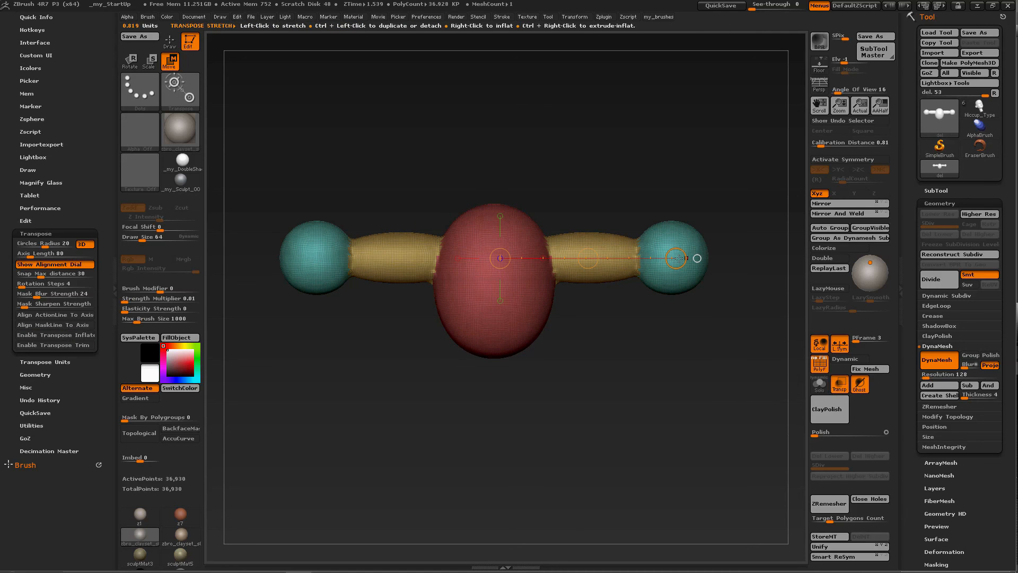
{"action": "mouse_move", "coordinate": [676, 258]}
{"action": "left_mouse_down"}
{"action": "mouse_move", "coordinate": [692, 256]}
{"action": "mouse_move", "coordinate": [703, 224]}
{"action": "mouse_move", "coordinate": [672, 258]}
{"action": "mouse_move", "coordinate": [681, 246]}
{"action": "left_mouse_up"}
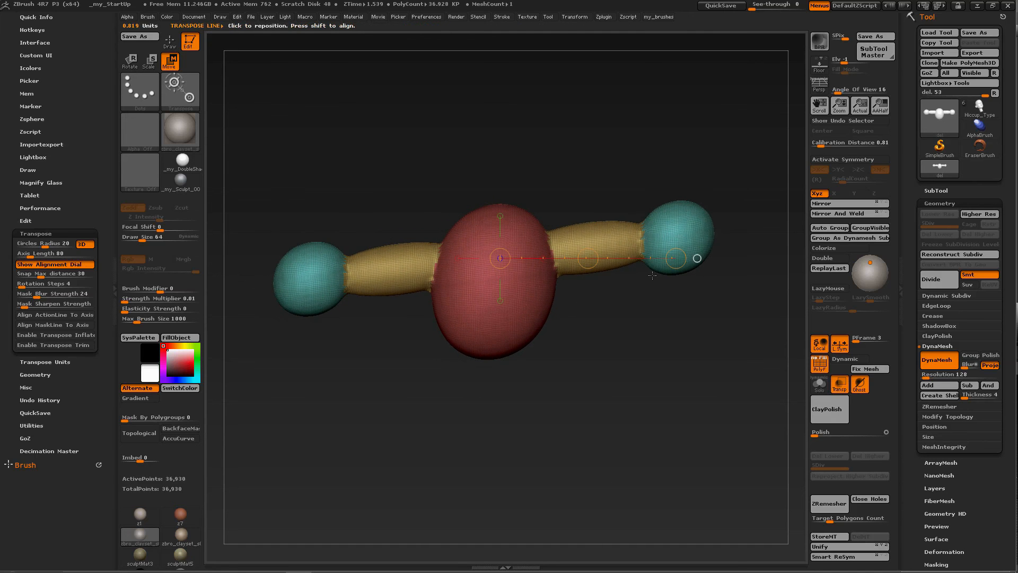
{"action": "key", "text": "ctrl+z"}
Turn Enable Transpose Inflate back on, inflate the mesh again from the line's end circle, and undo it
{"action": "left_click", "coordinate": [93, 334]}
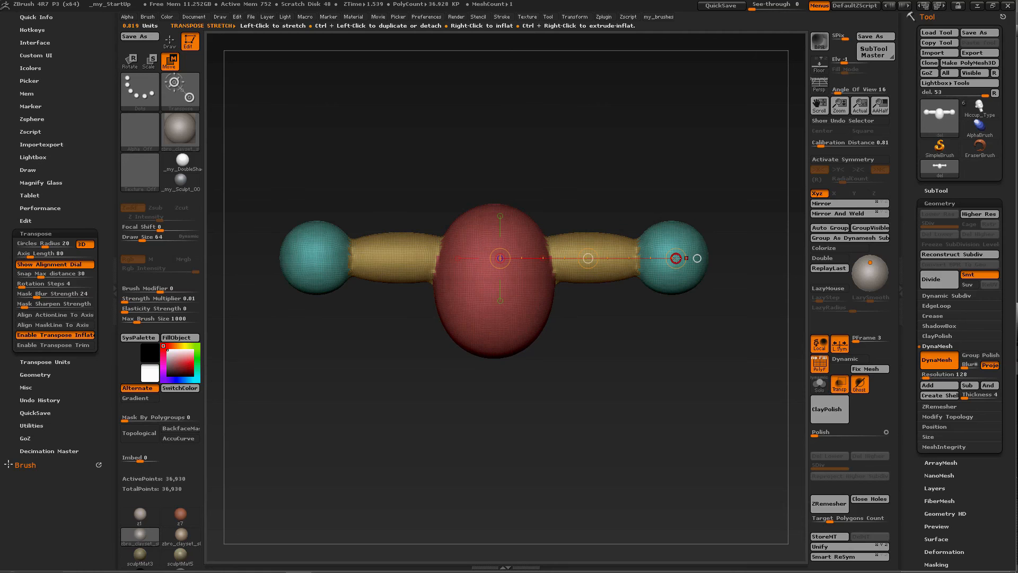
{"action": "mouse_move", "coordinate": [676, 258]}
{"action": "right_mouse_down"}
{"action": "mouse_move", "coordinate": [669, 249]}
{"action": "mouse_move", "coordinate": [662, 273]}
{"action": "mouse_move", "coordinate": [684, 254]}
{"action": "right_mouse_up"}
{"action": "key", "text": "ctrl+z"}
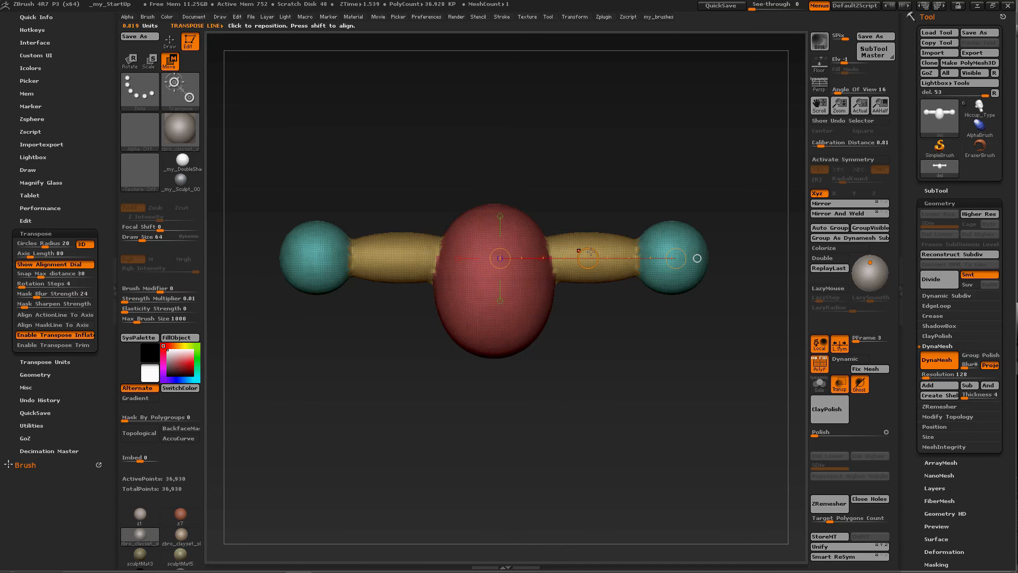
Shift the Transpose line so it starts on the right arm and try clipping the mesh at its start circle
{"action": "left_click_drag", "start_coordinate": [590, 252], "coordinate": [698, 253]}
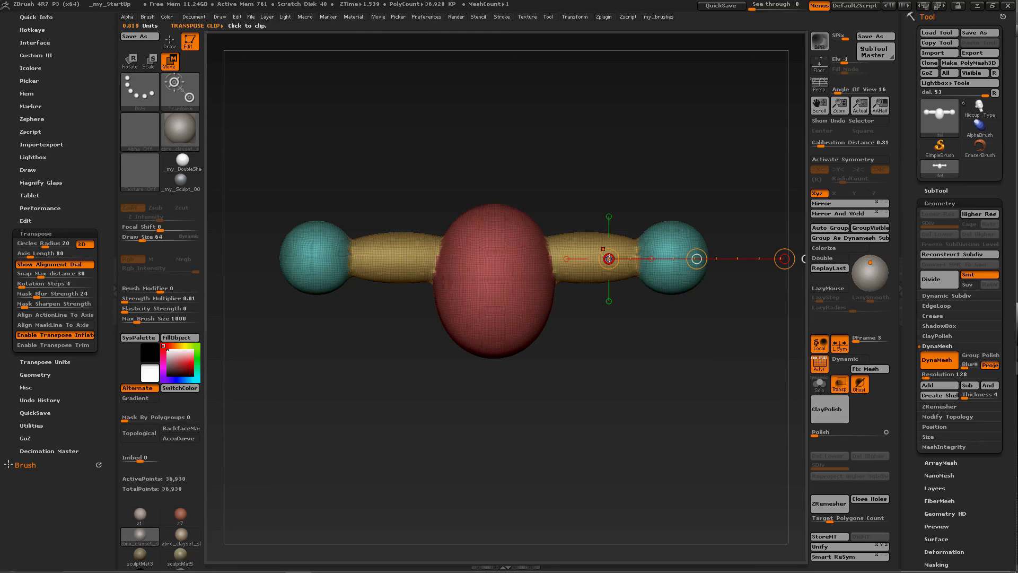
{"action": "mouse_move", "coordinate": [609, 259]}
{"action": "right_mouse_down"}
{"action": "mouse_move", "coordinate": [590, 280]}
{"action": "mouse_move", "coordinate": [605, 270]}
{"action": "right_mouse_up"}
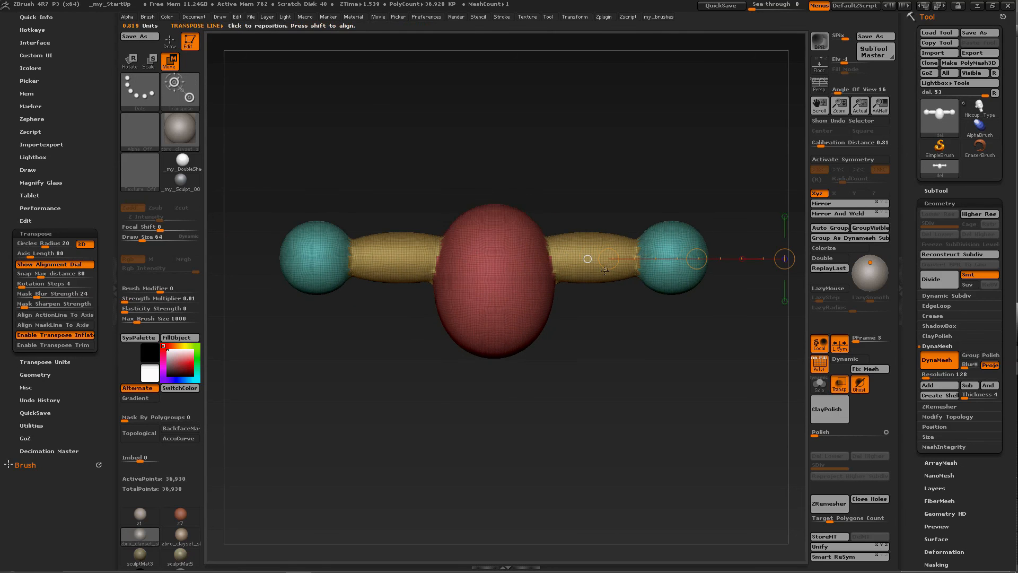
Turn on Enable Transpose Trim, trim the right arm along the Transpose line, and undo the trims
{"action": "left_click", "coordinate": [59, 346]}
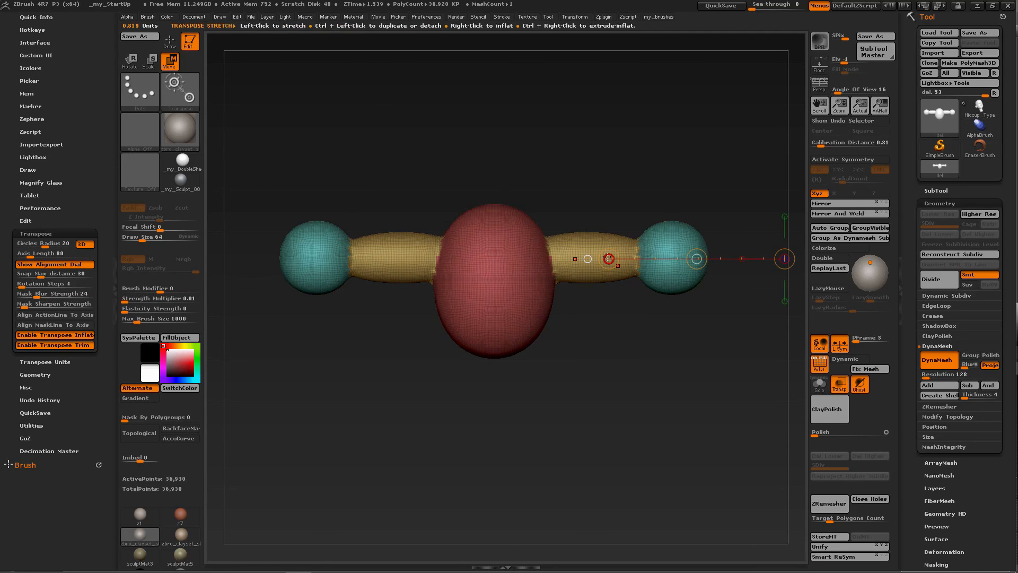
{"action": "left_click_drag", "start_coordinate": [608, 259], "coordinate": [592, 258]}
{"action": "key", "text": "ctrl+z"}
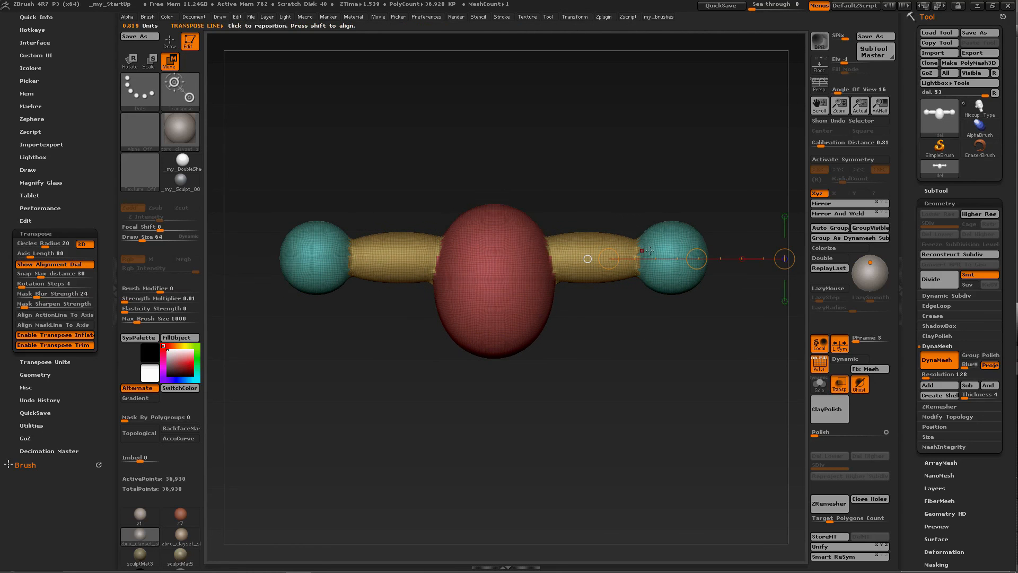
{"action": "left_click_drag", "start_coordinate": [781, 249], "coordinate": [555, 257], "text": "ctrl"}
{"action": "key", "text": "ctrl+z"}
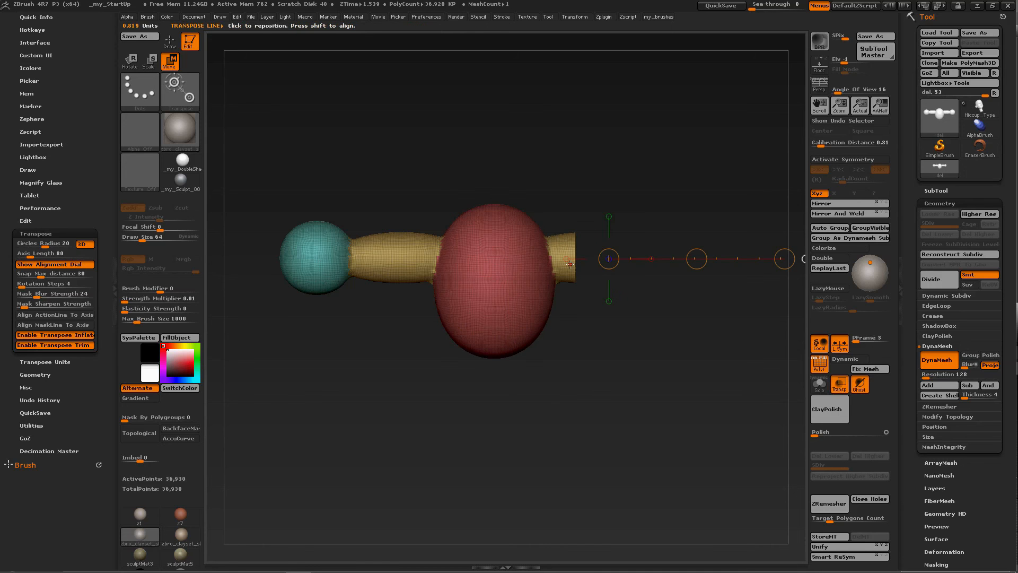
{"action": "key", "text": "ctrl+z"}
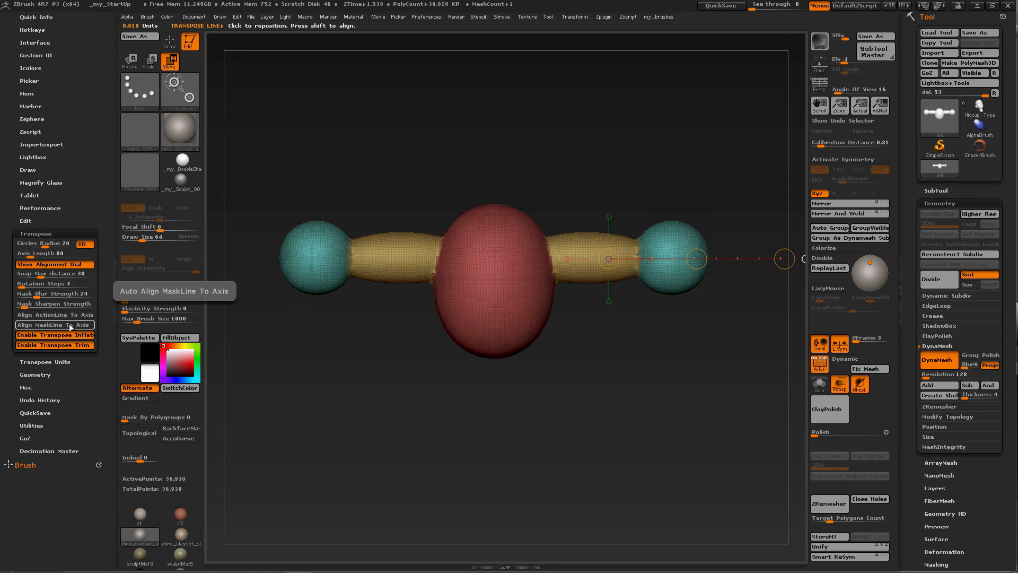
Enable Align MaskLine To Axis and toggle Align ActionLine To Axis on and back off
{"action": "left_click", "coordinate": [71, 327]}
{"action": "left_click", "coordinate": [71, 316]}
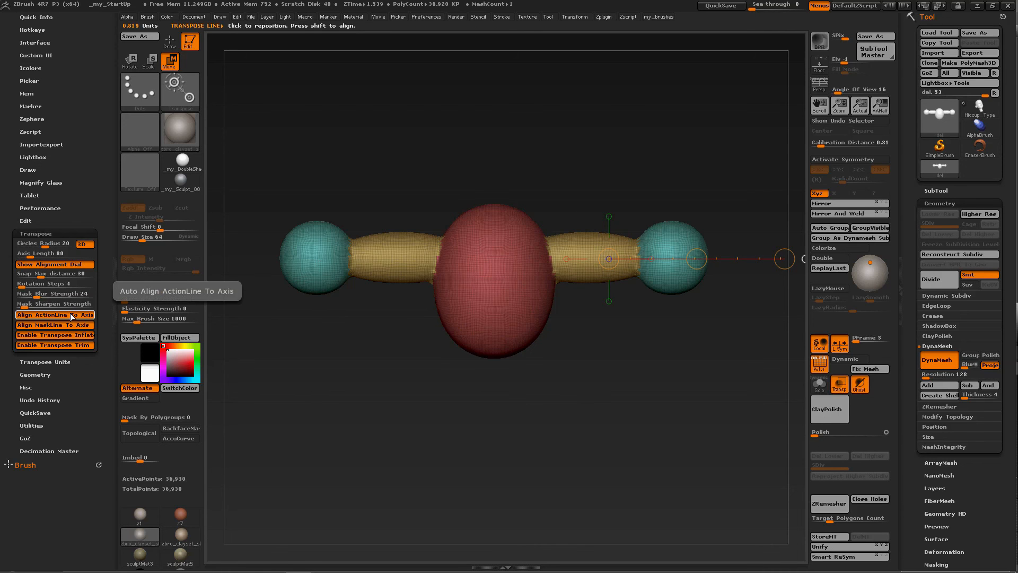
{"action": "left_click", "coordinate": [71, 316]}
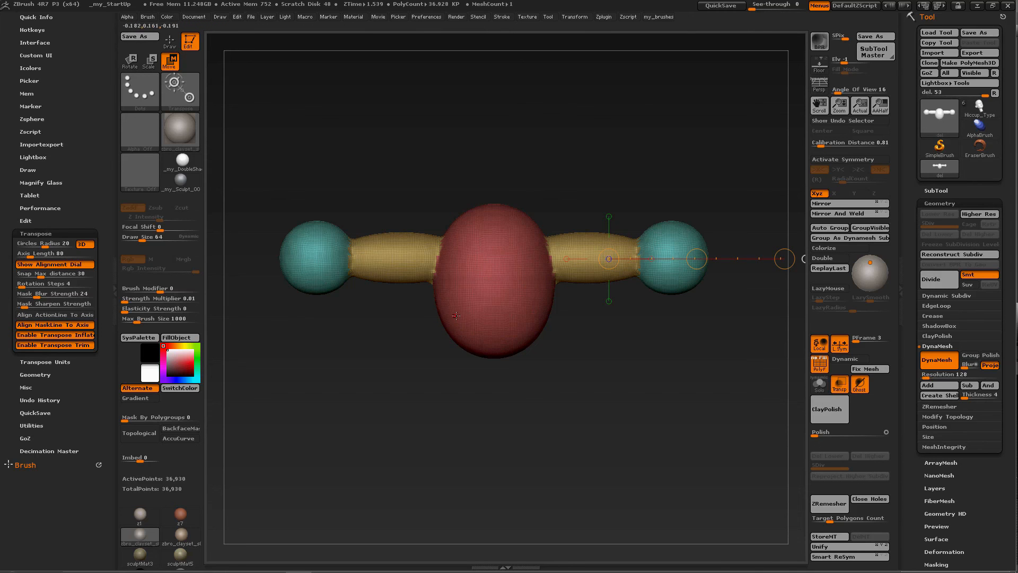
Draw a Transpose line about 0.78 units long to the right sphere, examine it from above, redraw it about 0.8 units long, and undo the last changes
{"action": "left_click_drag", "start_coordinate": [504, 258], "coordinate": [673, 252]}
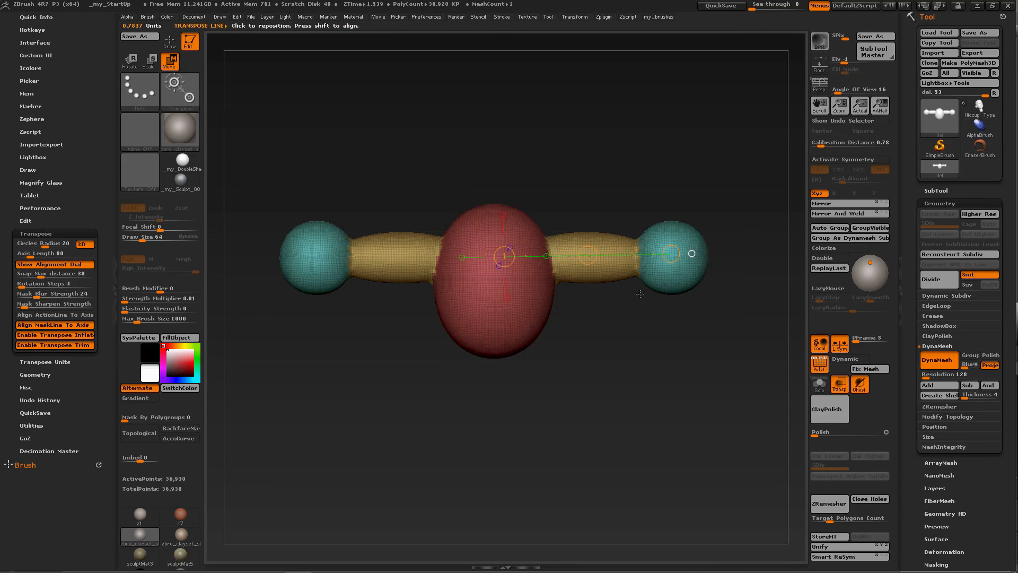
{"action": "left_click_drag", "start_coordinate": [598, 328], "coordinate": [599, 399]}
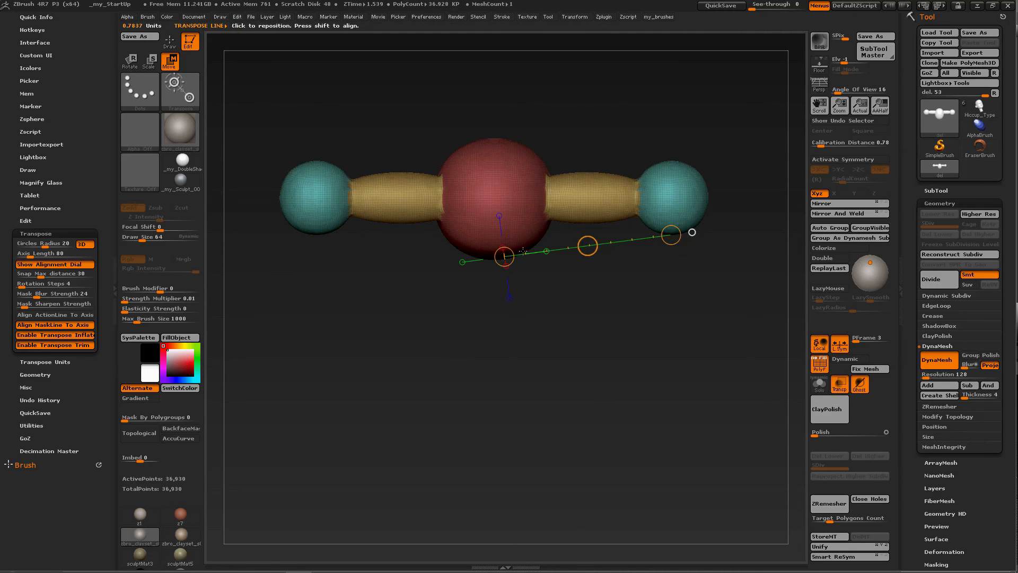
{"action": "mouse_move", "coordinate": [564, 296]}
{"action": "left_mouse_down"}
{"action": "mouse_move", "coordinate": [539, 237]}
{"action": "mouse_move", "coordinate": [569, 193]}
{"action": "left_mouse_up"}
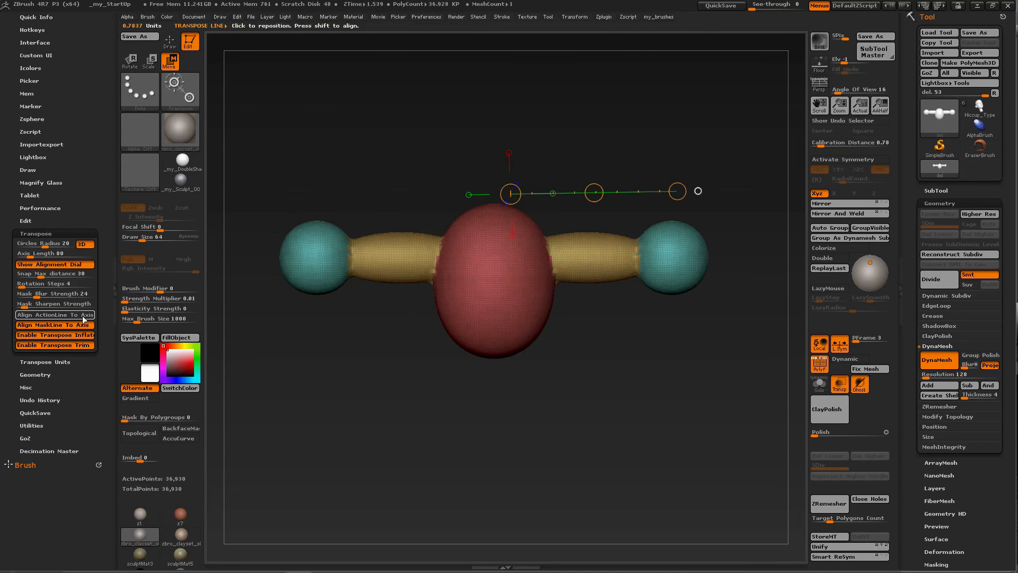
{"action": "left_click_drag", "start_coordinate": [496, 258], "coordinate": [670, 257]}
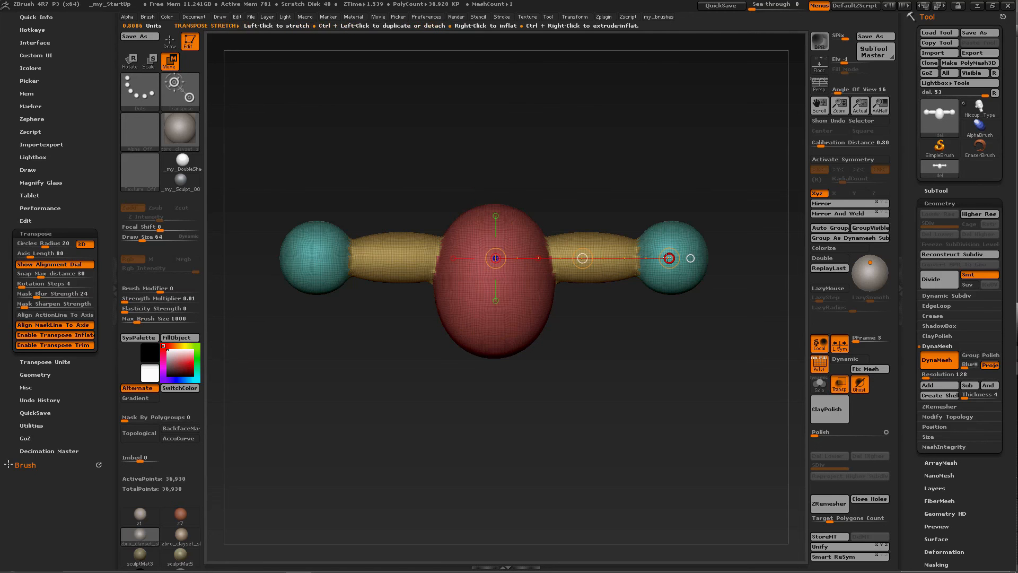
{"action": "key", "text": "ctrl+z"}
{"action": "key", "text": "ctrl+z"}
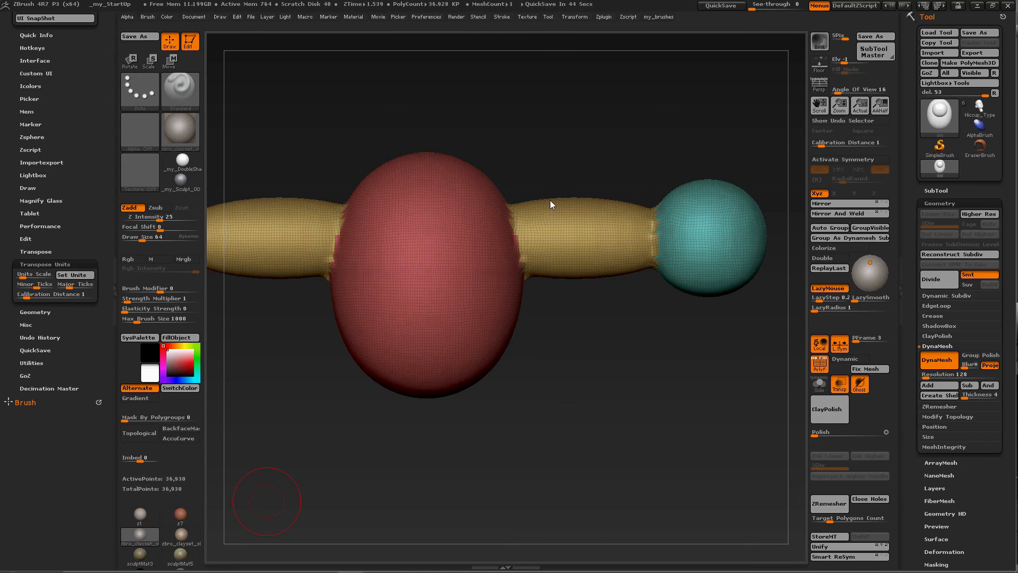
Bring up the Transpose Units preferences
{"action": "left_click", "coordinate": [423, 16]}
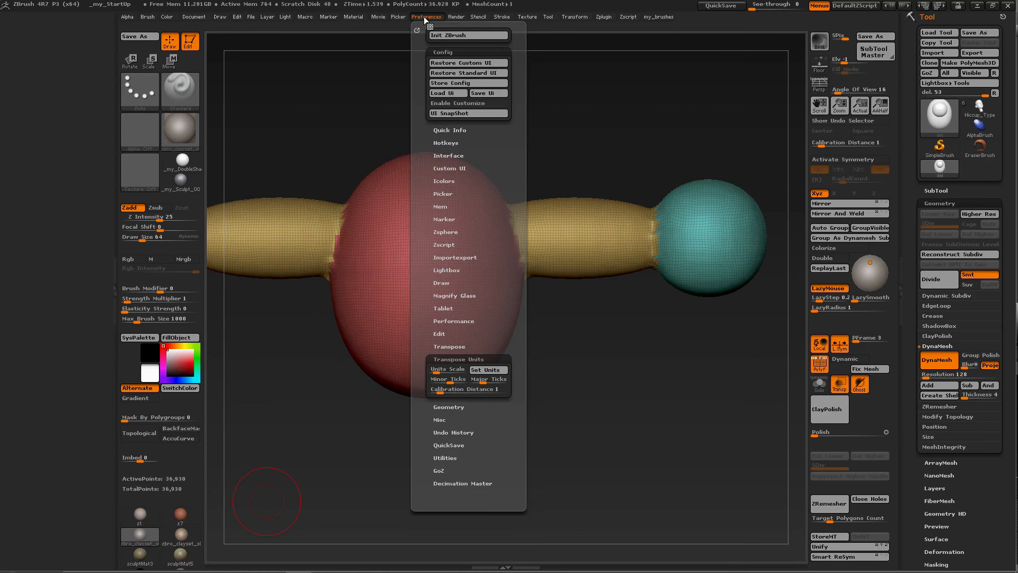
{"action": "left_click", "coordinate": [456, 346]}
{"action": "left_click", "coordinate": [456, 346]}
{"action": "left_click", "coordinate": [455, 356]}
{"action": "left_click", "coordinate": [456, 357]}
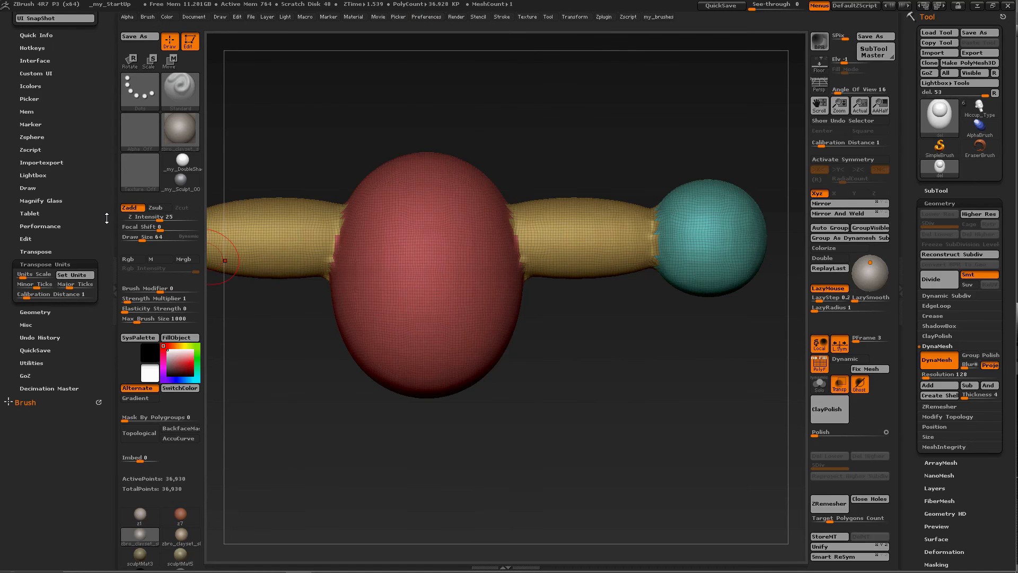
{"action": "left_click_drag", "start_coordinate": [106, 218], "coordinate": [105, 212]}
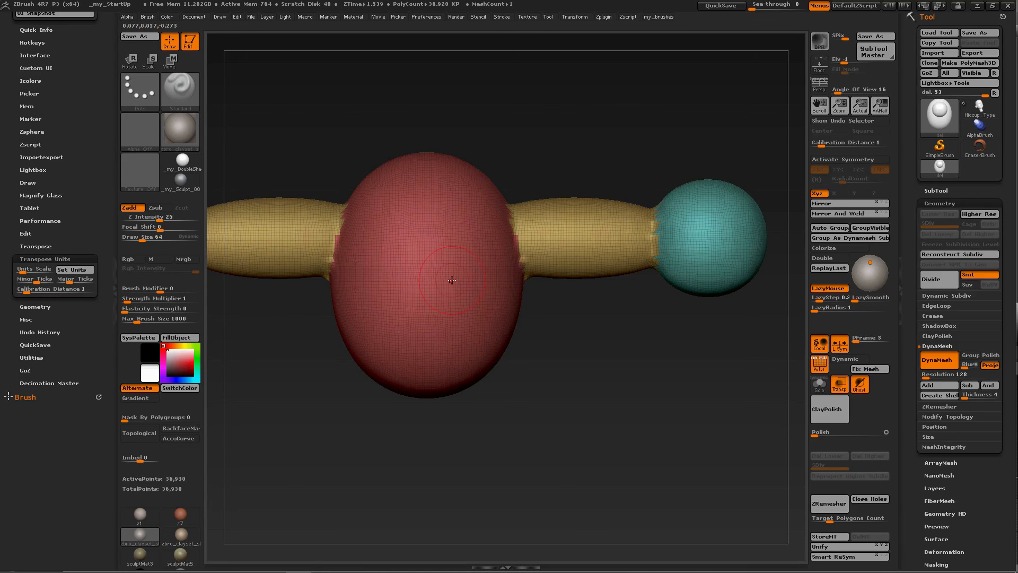
In Move mode, span the central body's height with a Transpose line, and redraw the line across the right sphere's height
{"action": "key", "text": "w"}
{"action": "left_click_drag", "start_coordinate": [439, 268], "coordinate": [518, 268]}
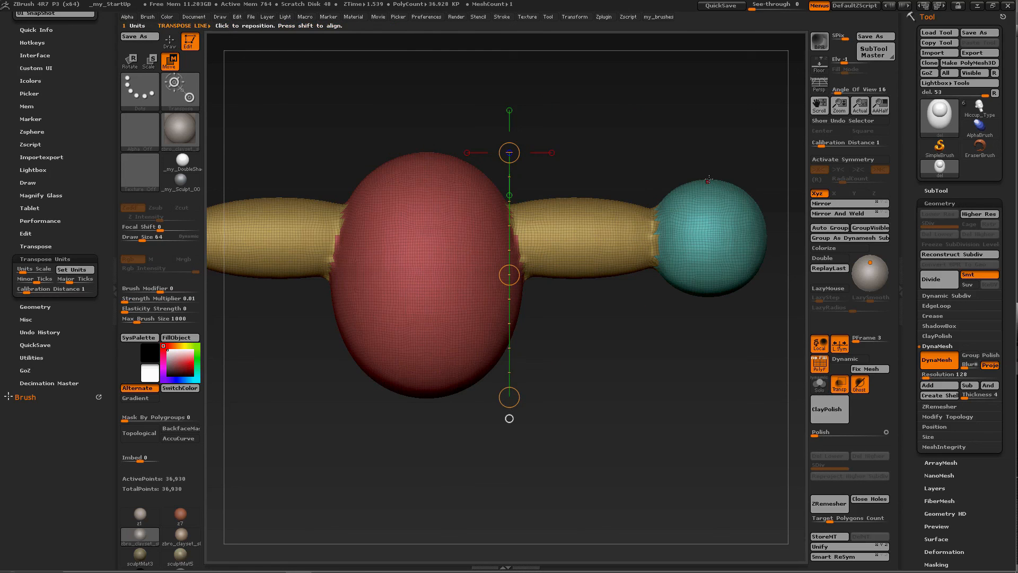
{"action": "left_click_drag", "start_coordinate": [709, 179], "coordinate": [708, 296]}
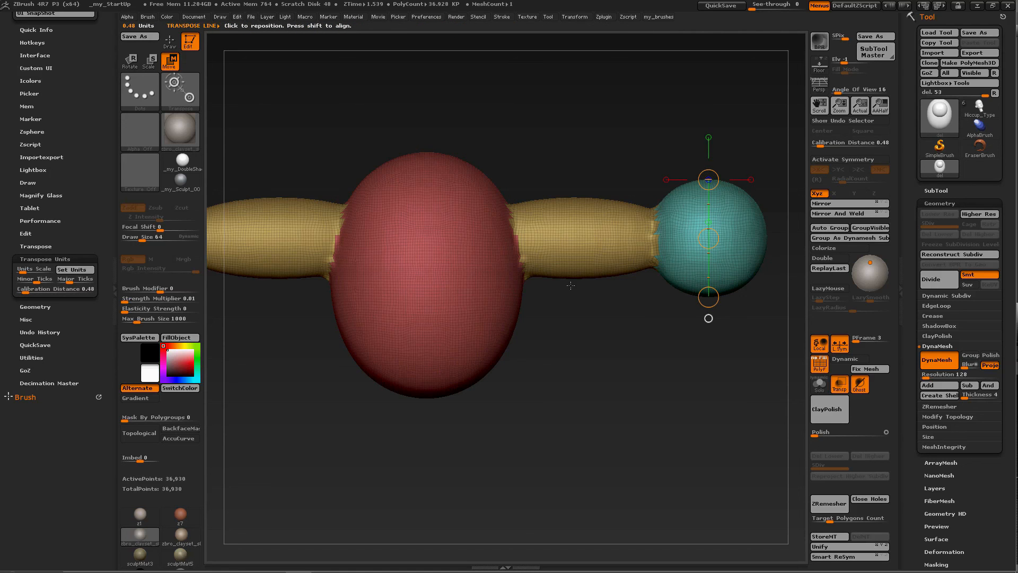
Set the Calibration Distance to 1 for the Transpose line spanning the right sphere
{"action": "left_click", "coordinate": [53, 289]}
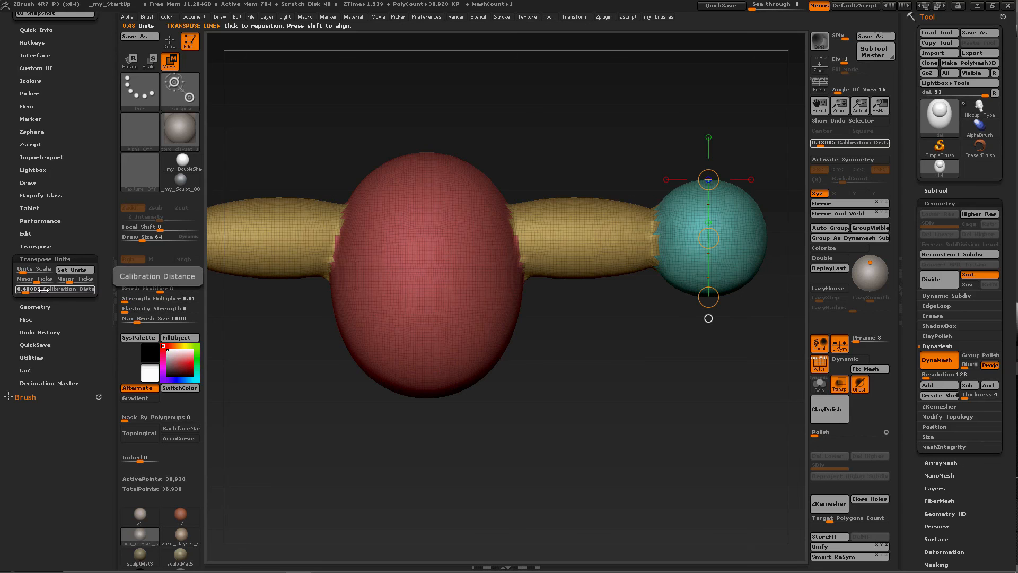
{"action": "type", "text": "1"}
{"action": "key", "text": "Return"}
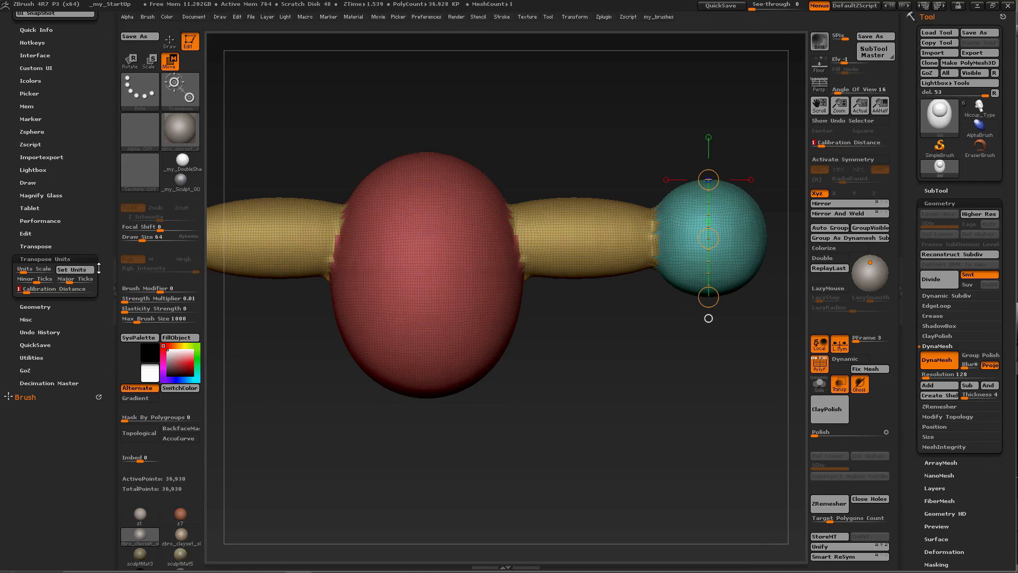
Set the Transpose distance unit name to CM
{"action": "left_click", "coordinate": [74, 270]}
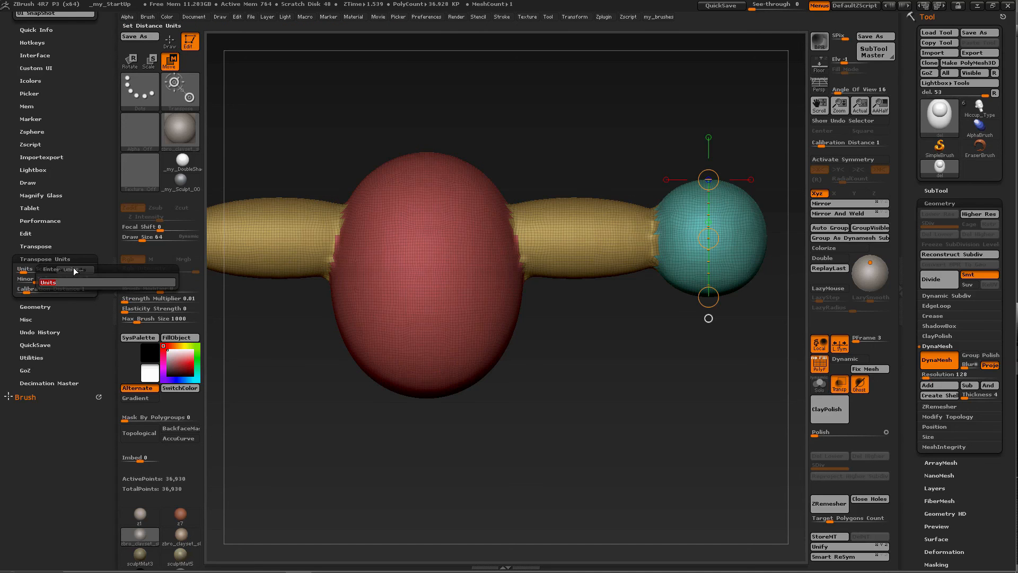
{"action": "type", "text": "cm"}
{"action": "key", "text": "Return"}
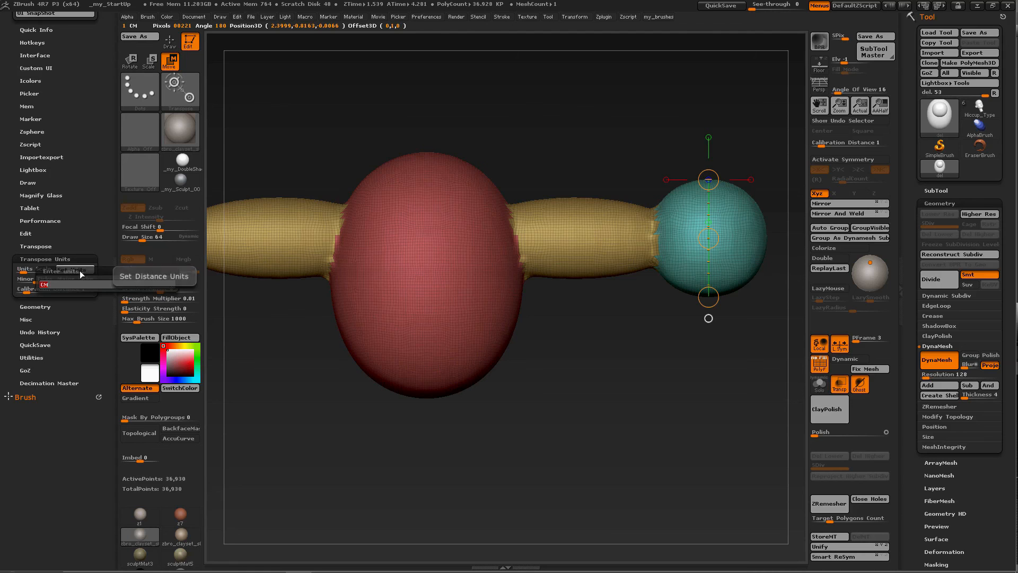
Set the Transpose distance unit name to Units
{"action": "left_click", "coordinate": [74, 269]}
{"action": "type", "text": "Units"}
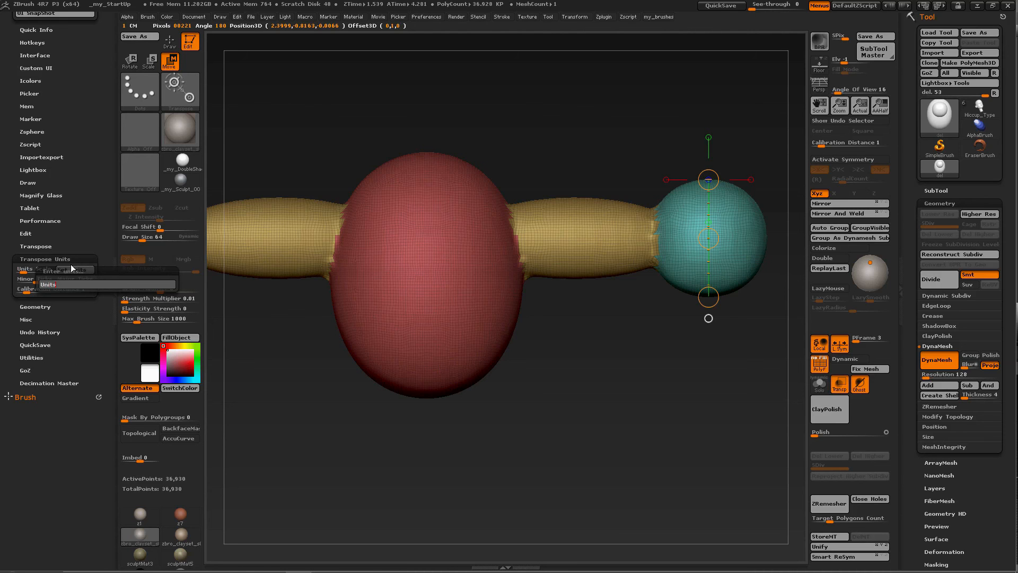
{"action": "key", "text": "Return"}
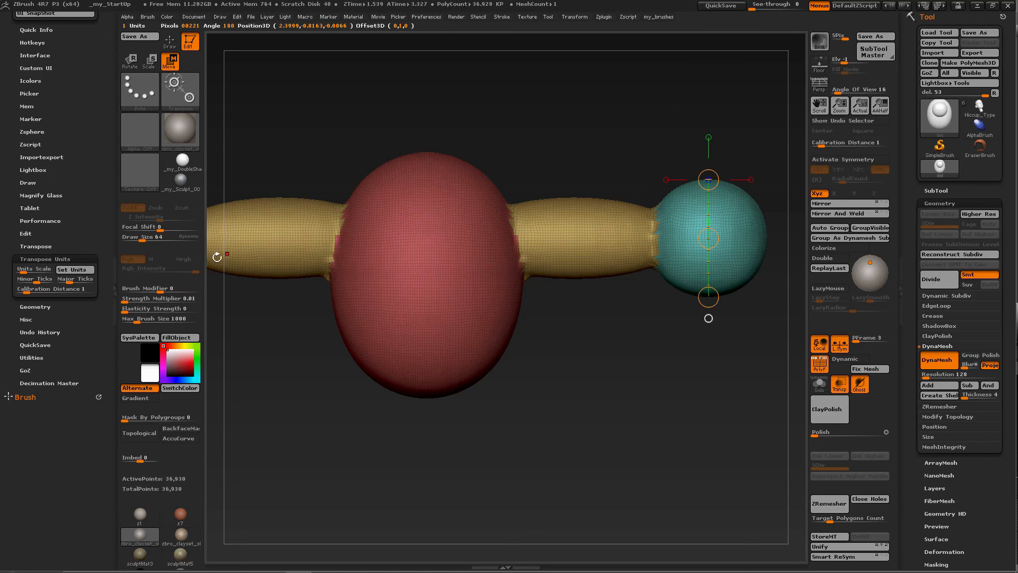
Move the full-height Transpose line off the right sphere into the empty space just beside it
{"action": "right_click_drag", "start_coordinate": [701, 232], "coordinate": [503, 230], "text": "alt"}
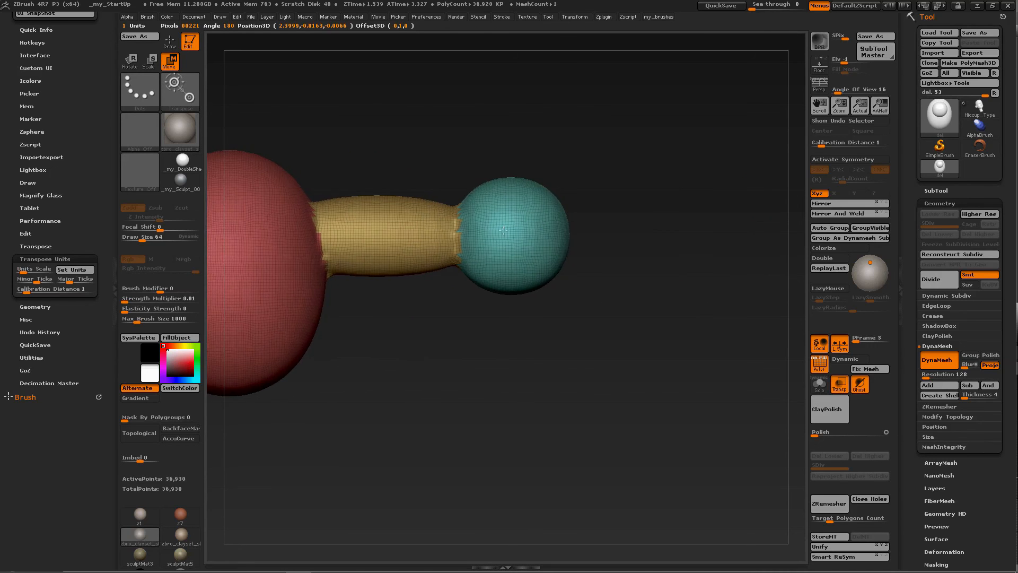
{"action": "left_click_drag", "start_coordinate": [517, 237], "coordinate": [605, 237]}
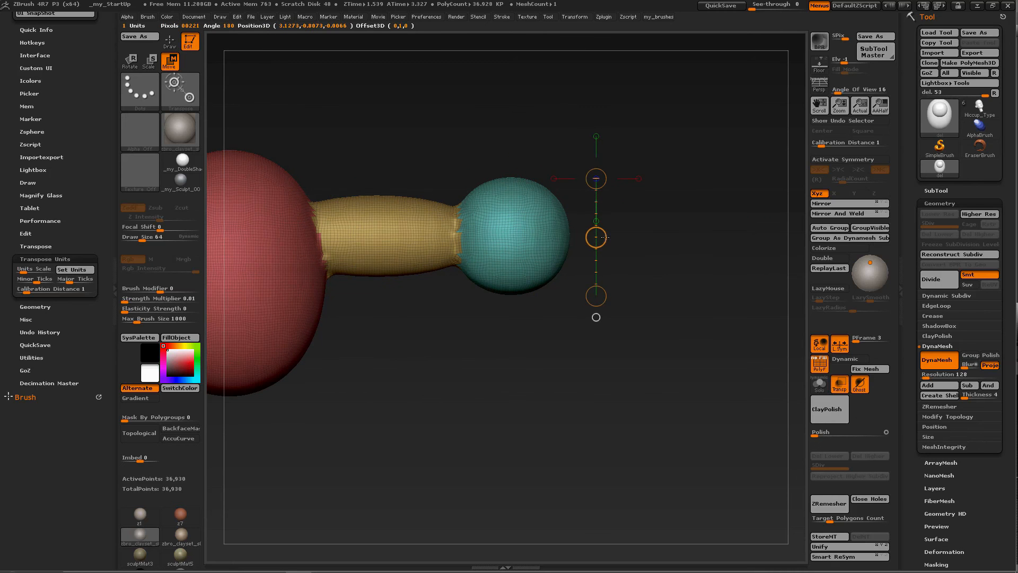
{"action": "right_click_drag", "start_coordinate": [605, 237], "coordinate": [575, 327], "text": "alt"}
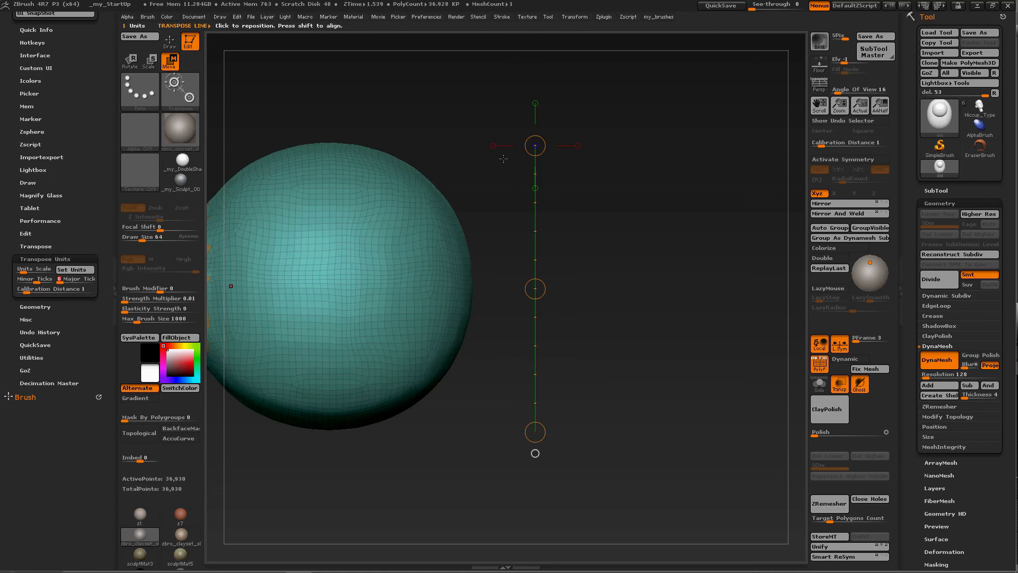
Try a Major Ticks value of 2 on the Transpose line, and set Major Ticks to 1
{"action": "left_click", "coordinate": [66, 289]}
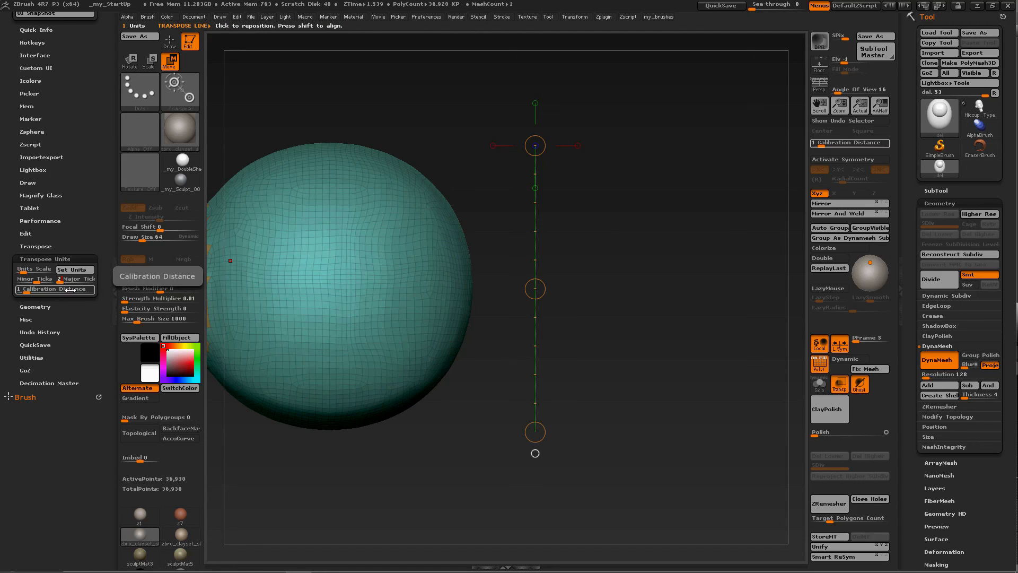
{"action": "key", "text": "Return"}
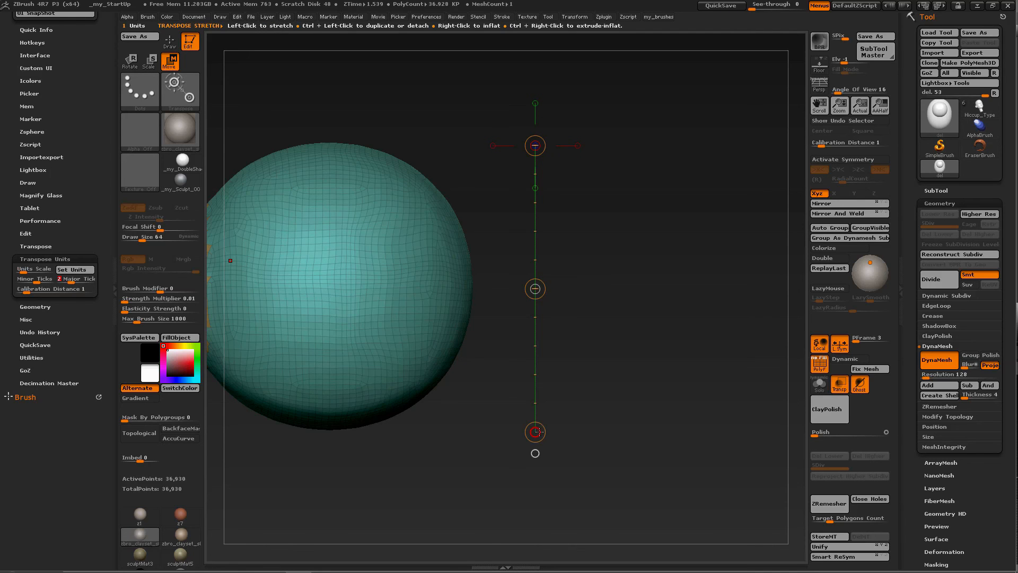
{"action": "left_click_drag", "start_coordinate": [68, 281], "coordinate": [66, 278]}
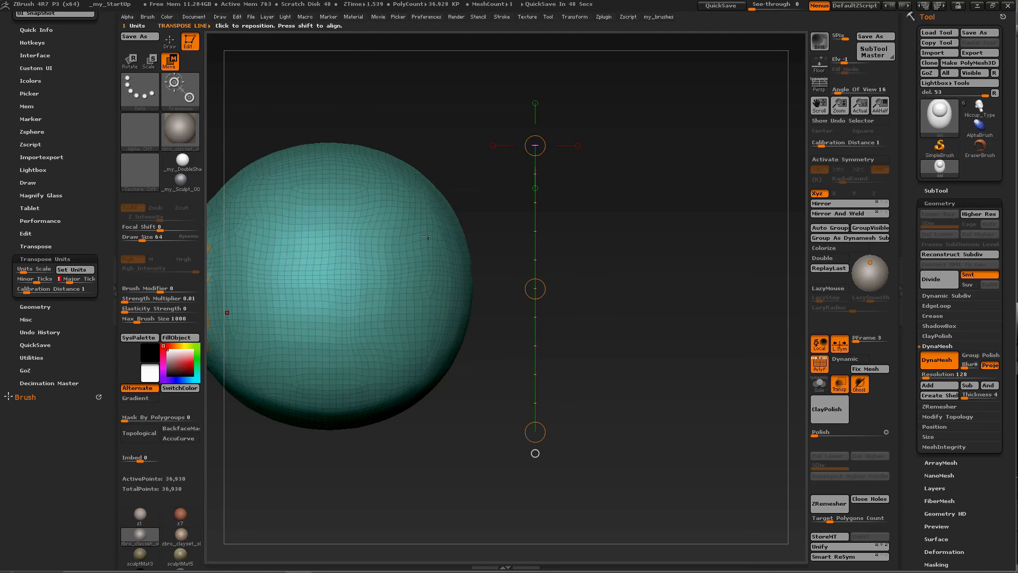
Try Minor Ticks values of 0 and 2 on the Transpose line, and set Minor Ticks to 10
{"action": "left_click_drag", "start_coordinate": [35, 281], "coordinate": [23, 280]}
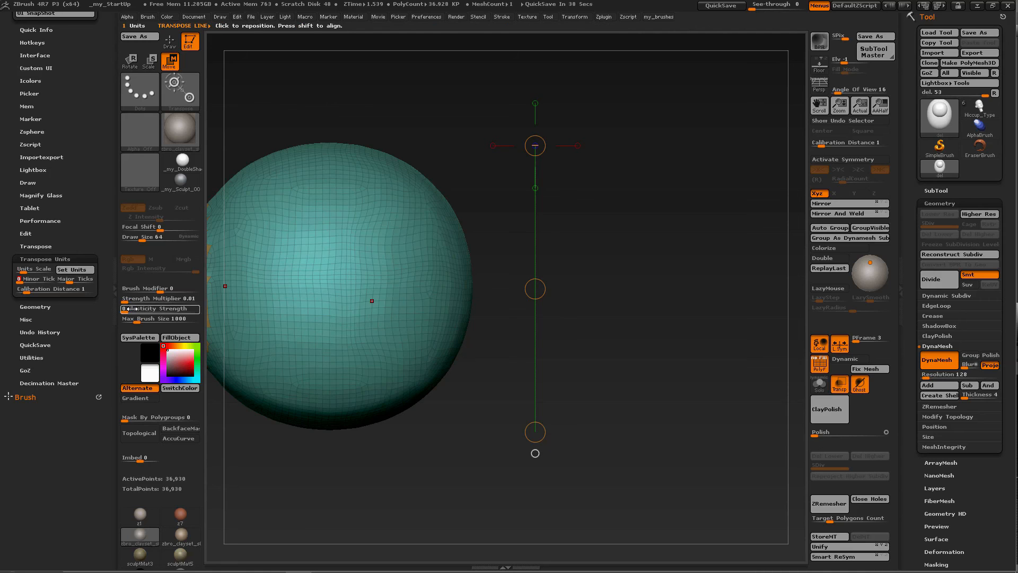
{"action": "left_click_drag", "start_coordinate": [27, 283], "coordinate": [30, 282]}
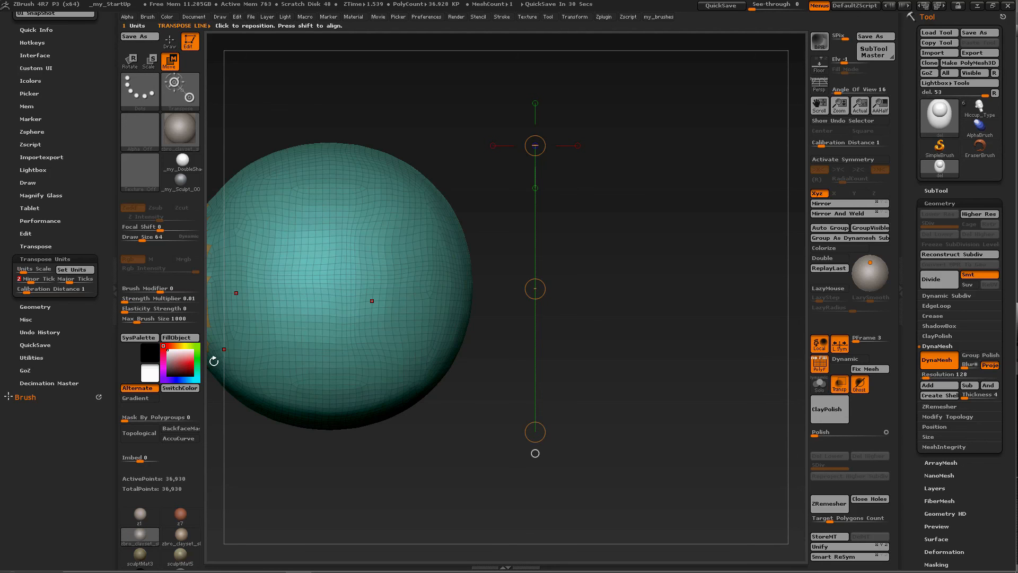
{"action": "type", "text": "10"}
{"action": "key", "text": "Return"}
{"action": "left_click_drag", "start_coordinate": [568, 234], "coordinate": [701, 183], "text": "alt"}
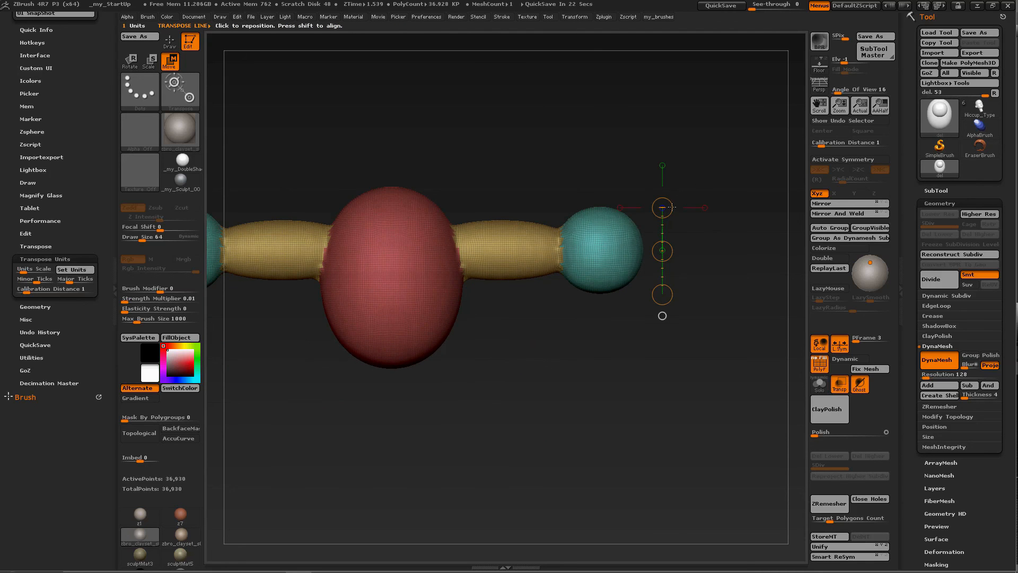